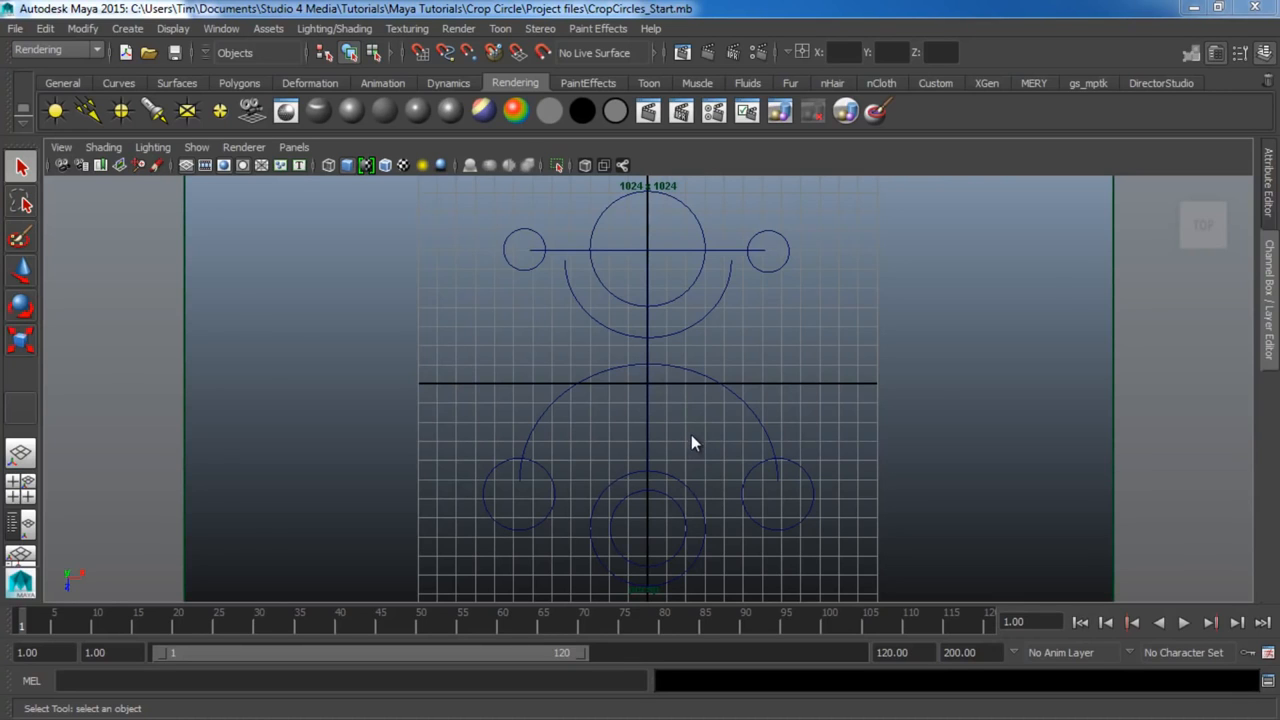
Switch to the web browser and look over the content and featured sections of the studiofourmedia.com home page.
{"action": "key", "text": "alt+Tab"}
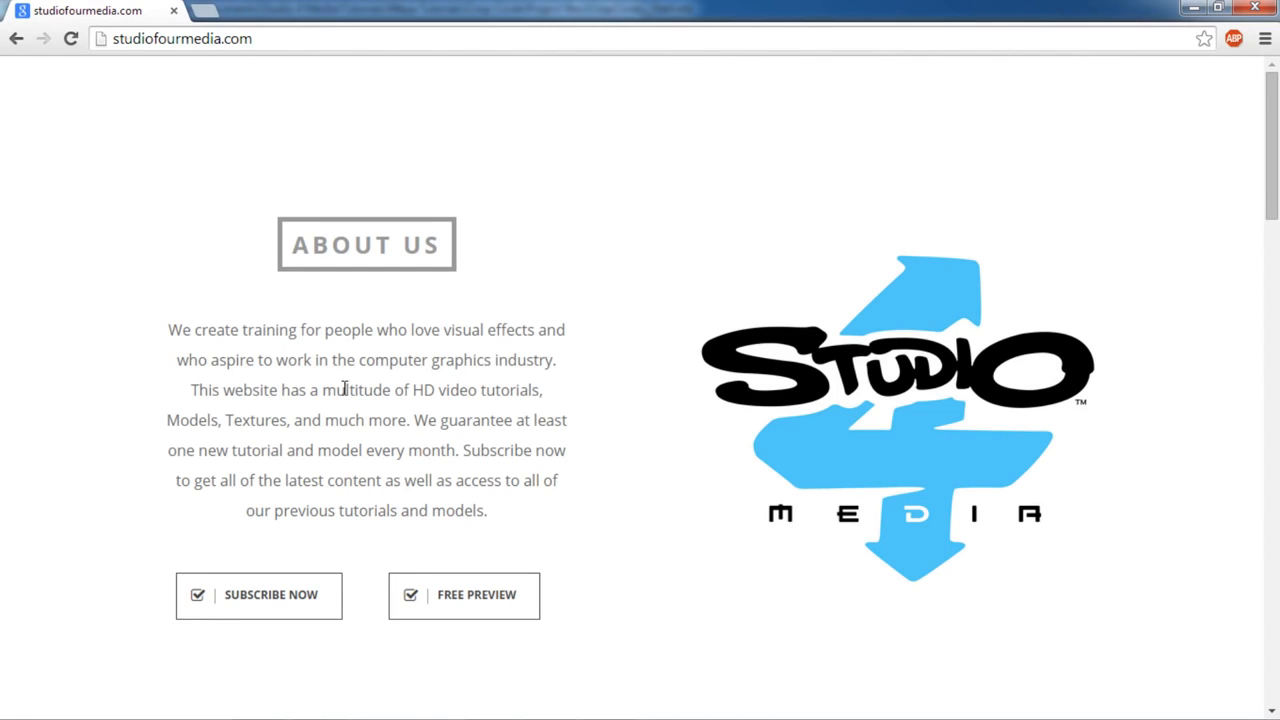
{"action": "left_click_drag", "start_coordinate": [117, 38], "coordinate": [283, 47]}
{"action": "left_click", "coordinate": [569, 413]}
{"action": "scroll", "coordinate": [569, 413], "scroll_direction": "down", "scroll_amount": 10}
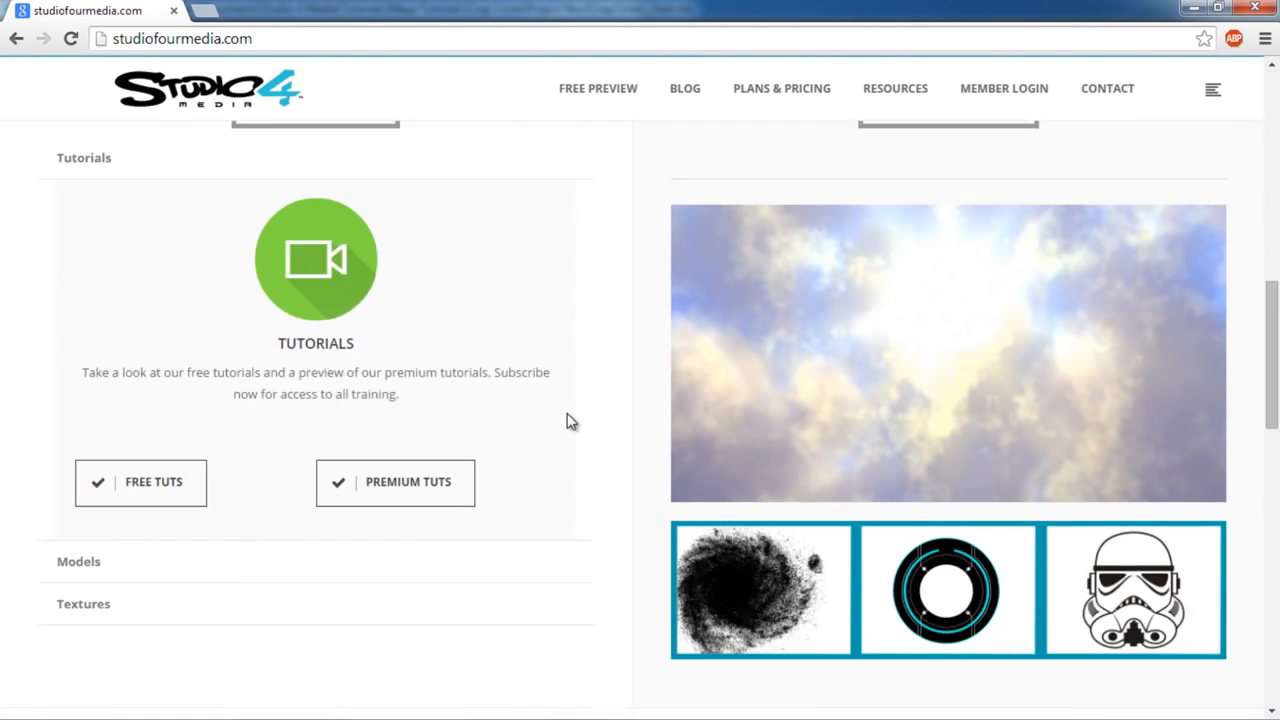
{"action": "scroll", "coordinate": [568, 422], "scroll_direction": "down", "scroll_amount": 2}
{"action": "scroll", "coordinate": [565, 432], "scroll_direction": "up", "scroll_amount": 2}
{"action": "scroll", "coordinate": [549, 451], "scroll_direction": "up", "scroll_amount": 3}
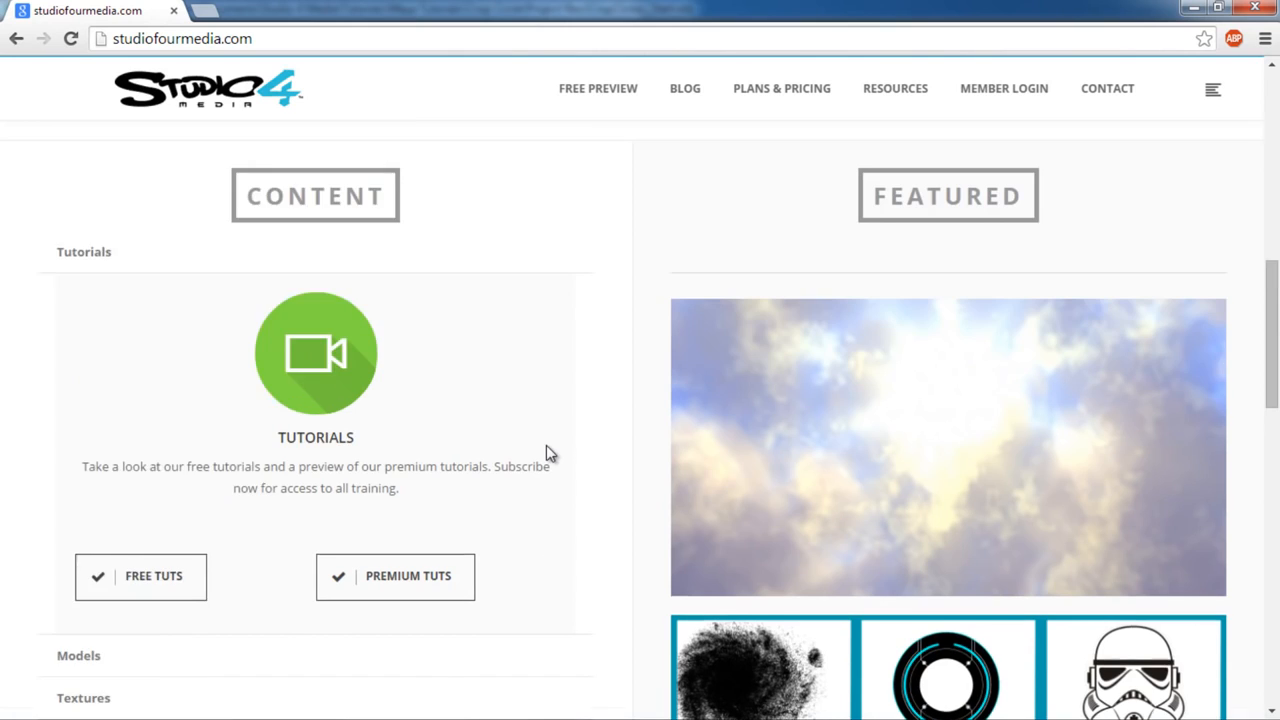
{"action": "mouse_move", "coordinate": [914, 97]}
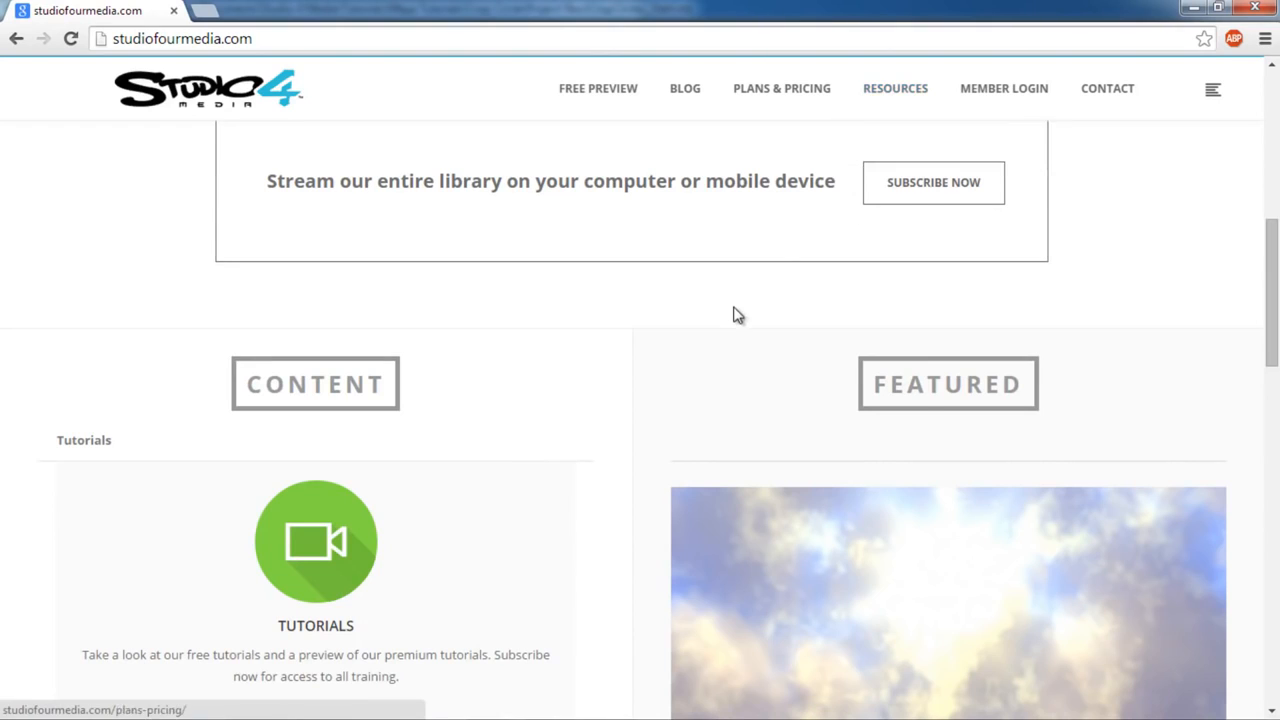
{"action": "scroll", "coordinate": [735, 314], "scroll_direction": "up", "scroll_amount": 1}
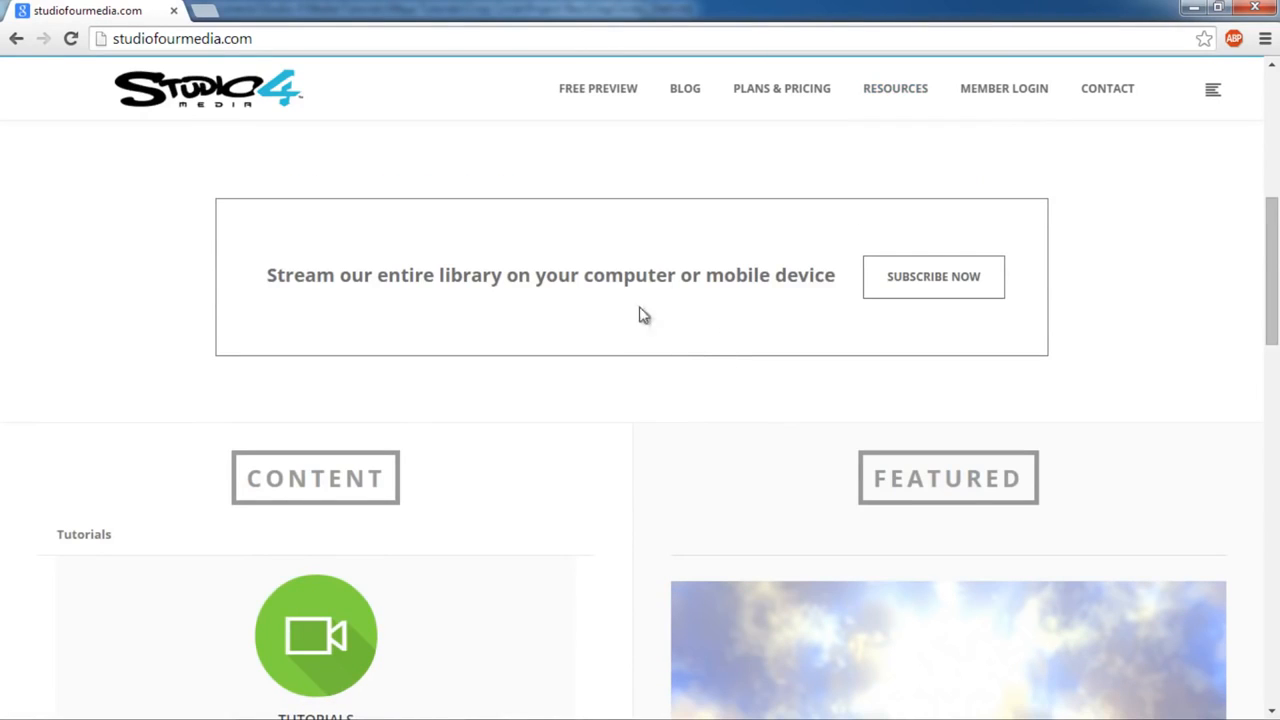
Open the site's Blog page and look through its recent posts.
{"action": "left_click", "coordinate": [685, 90]}
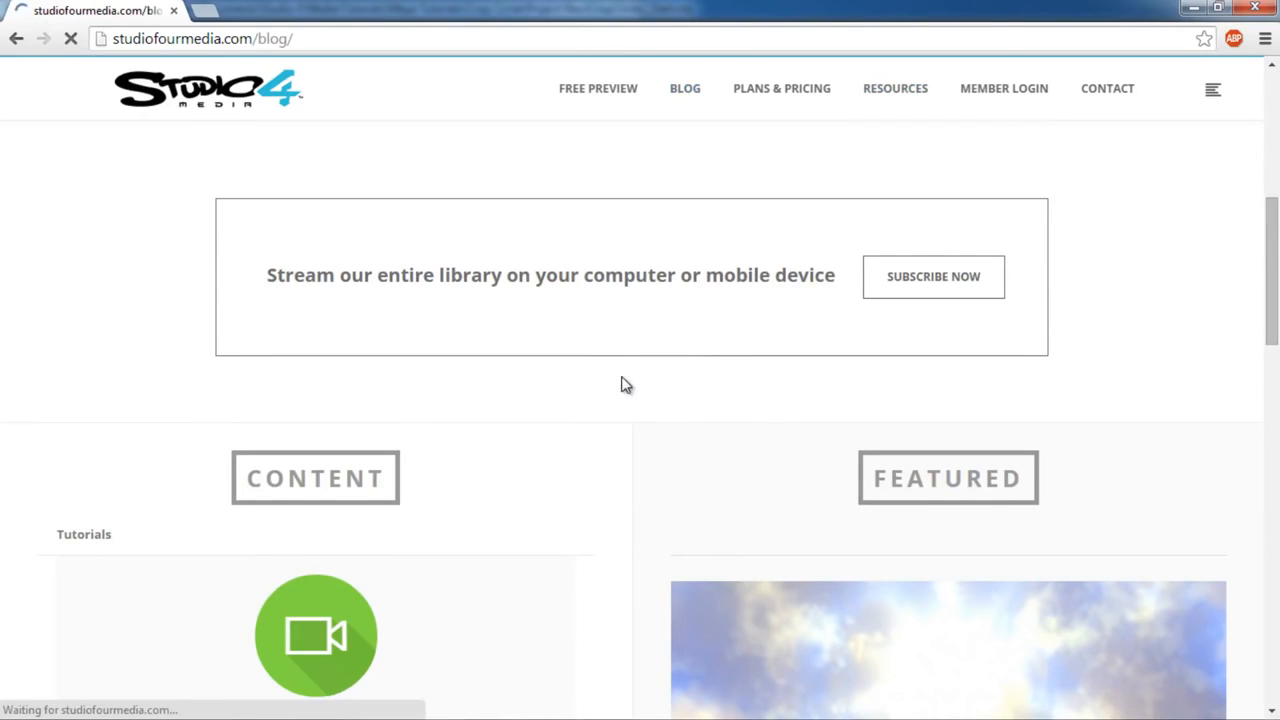
{"action": "scroll", "coordinate": [840, 663], "scroll_direction": "down", "scroll_amount": 3}
{"action": "scroll", "coordinate": [840, 663], "scroll_direction": "up", "scroll_amount": 3}
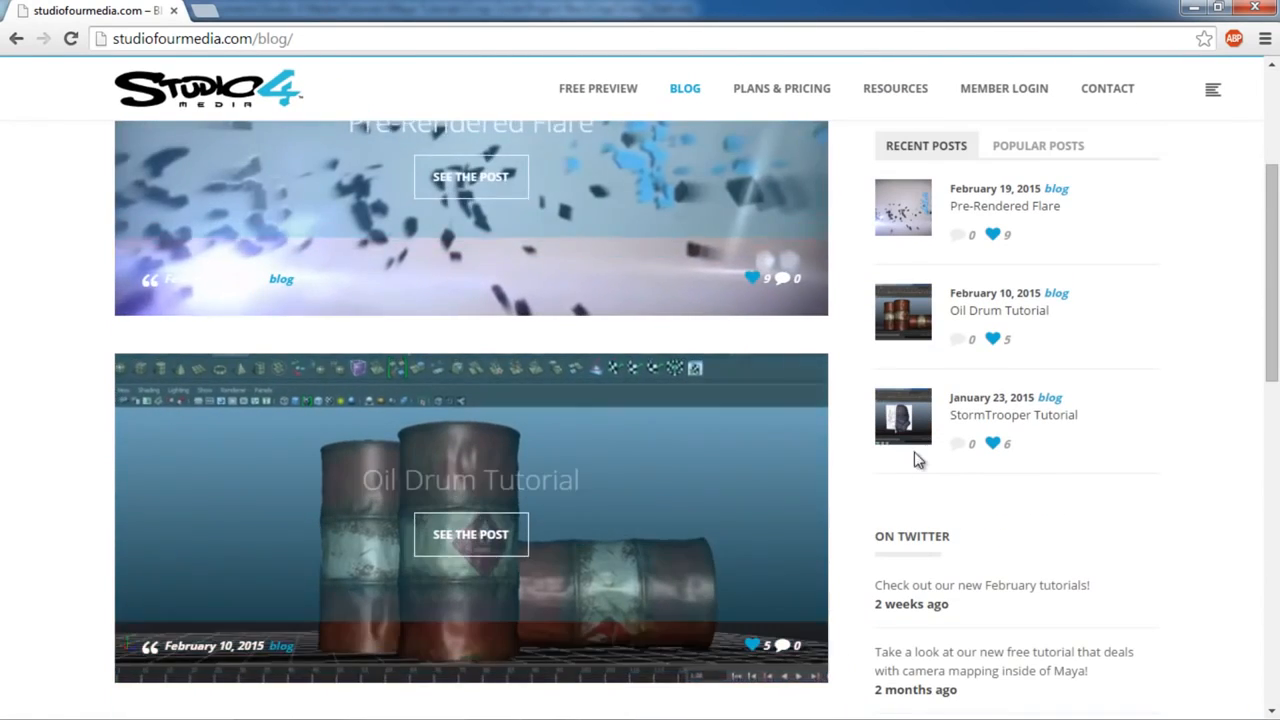
{"action": "scroll", "coordinate": [1004, 340], "scroll_direction": "down", "scroll_amount": 1}
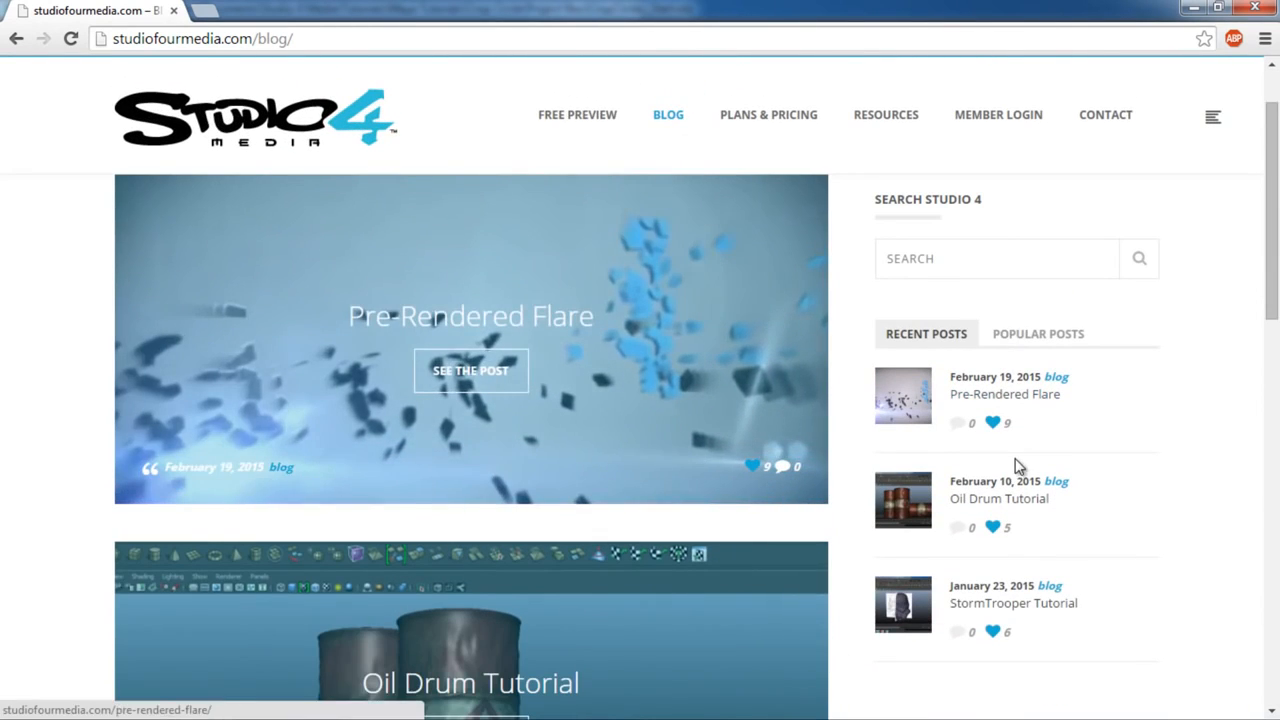
Open the Free Preview page and look through the gallery of available models and tutorials.
{"action": "left_click", "coordinate": [605, 119]}
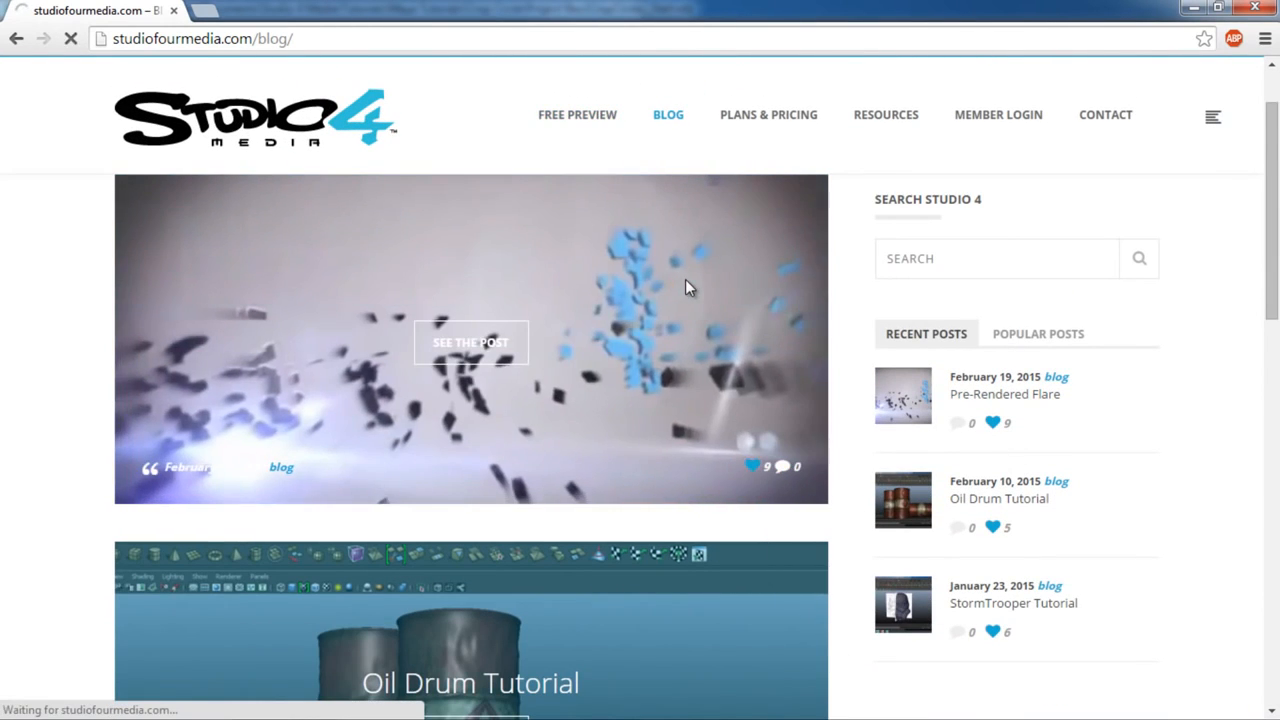
{"action": "scroll", "coordinate": [775, 399], "scroll_direction": "down", "scroll_amount": 4}
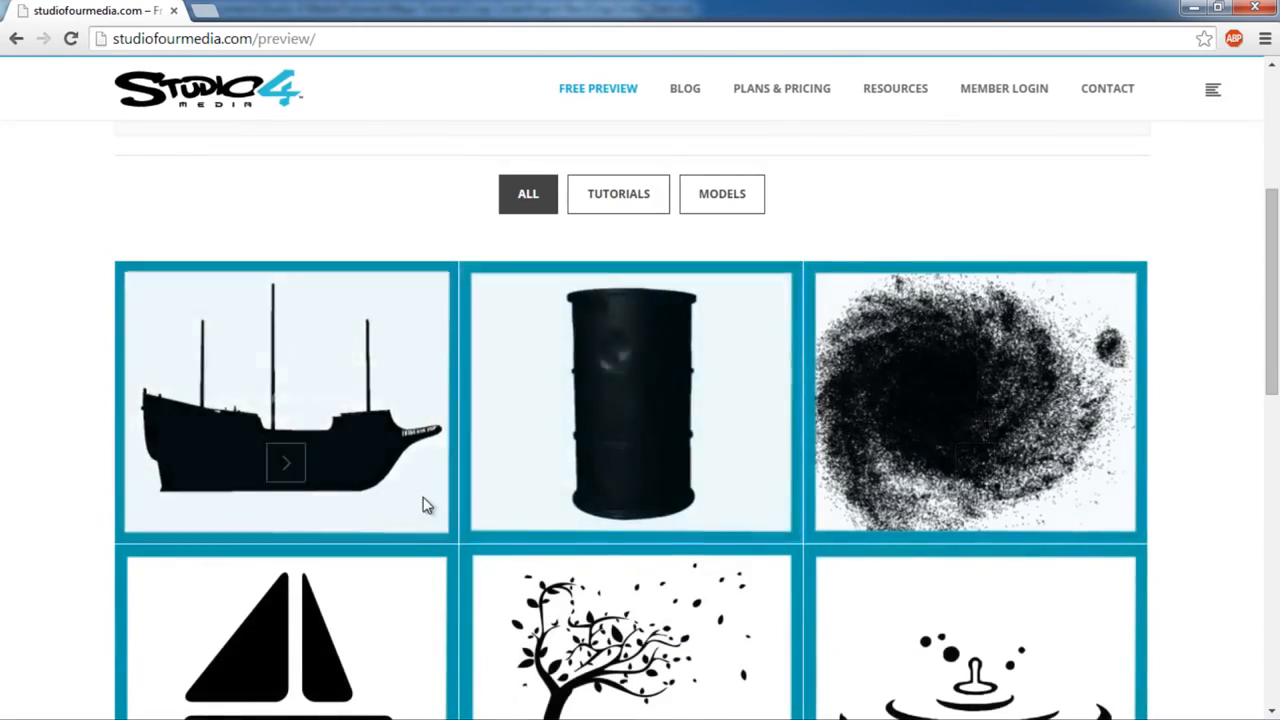
{"action": "scroll", "coordinate": [937, 451], "scroll_direction": "down", "scroll_amount": 4}
{"action": "scroll", "coordinate": [864, 437], "scroll_direction": "up", "scroll_amount": 3}
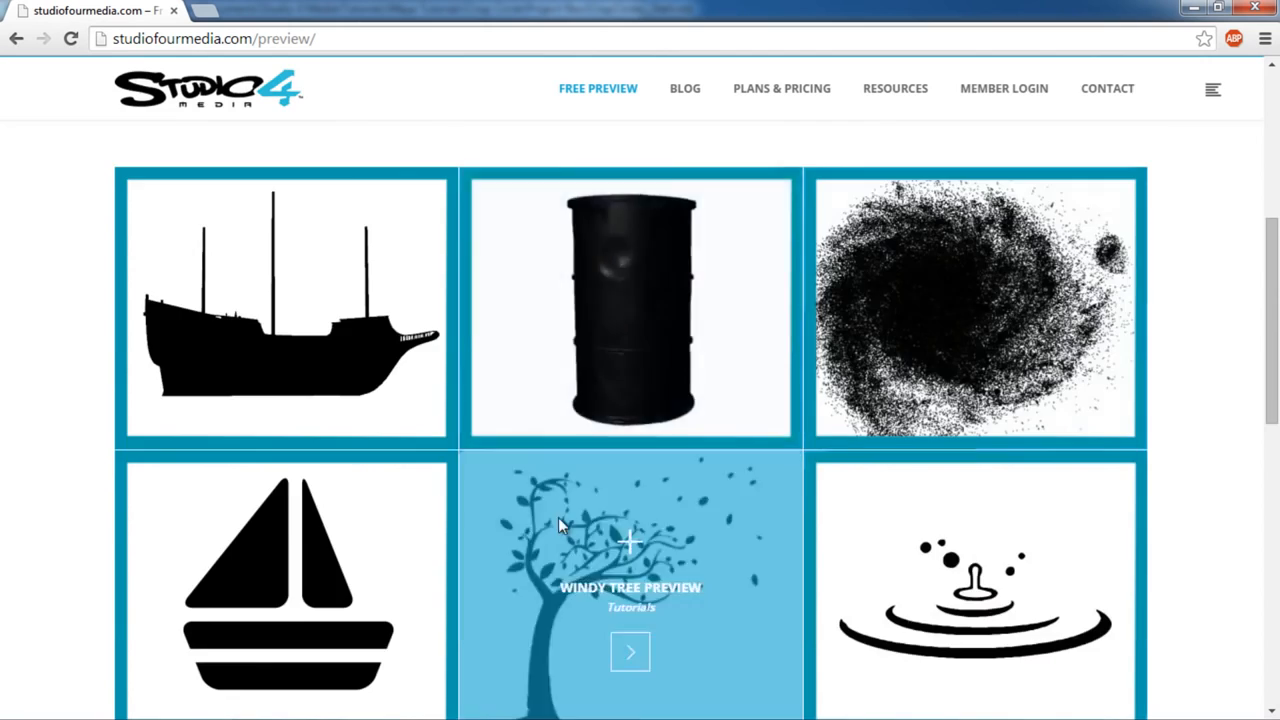
{"action": "scroll", "coordinate": [558, 517], "scroll_direction": "up", "scroll_amount": 5}
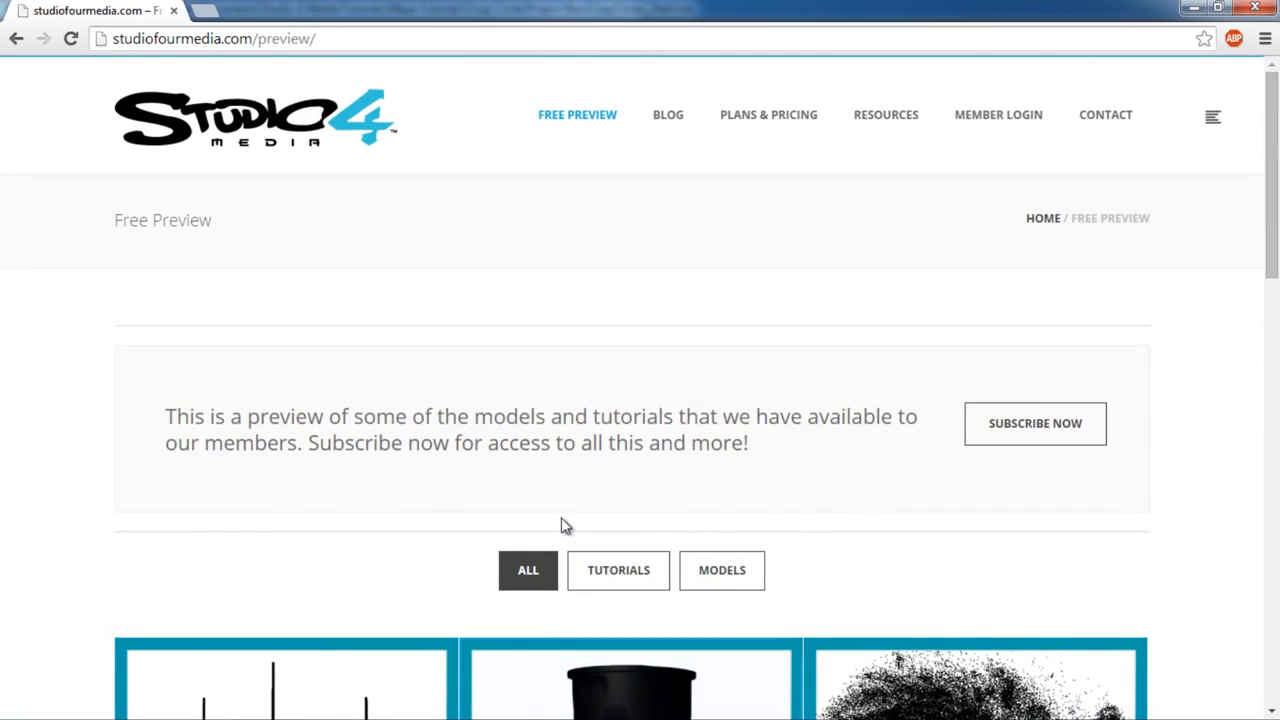
Open the Plans & Pricing page and compare the Bronze, Silver and Gold subscription packages.
{"action": "left_click", "coordinate": [766, 130]}
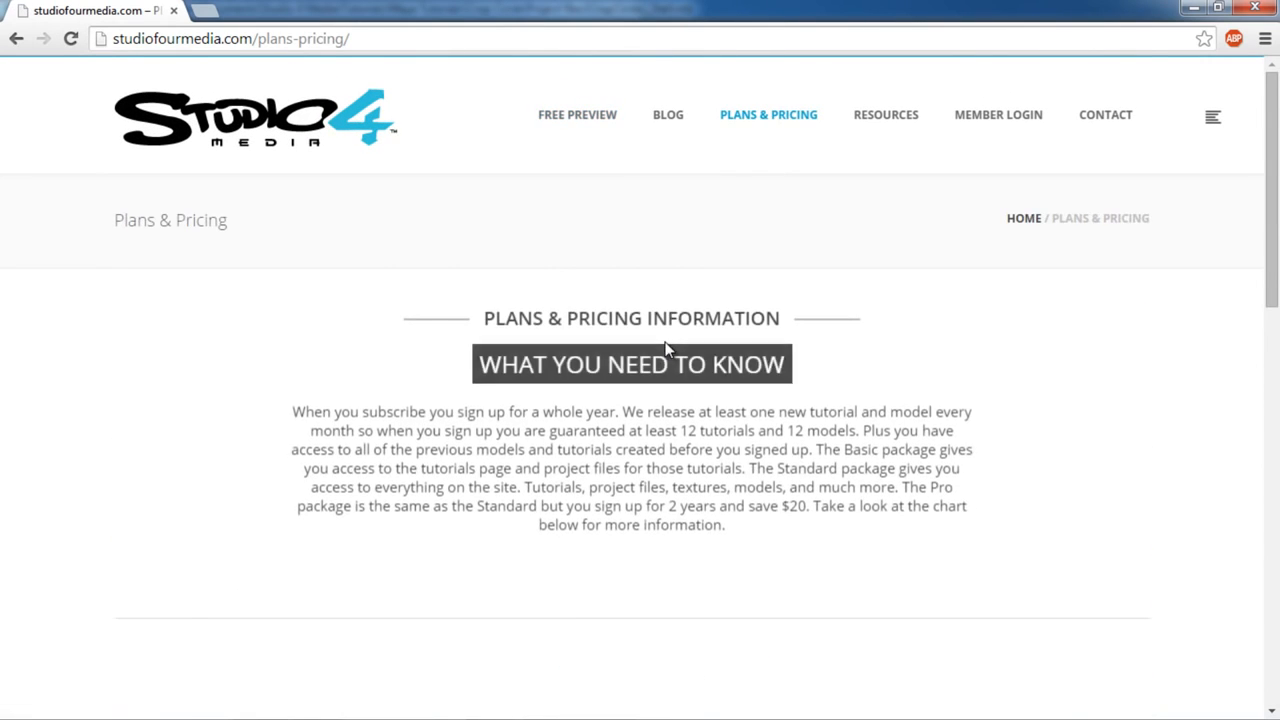
{"action": "scroll", "coordinate": [666, 349], "scroll_direction": "down", "scroll_amount": 6}
{"action": "scroll", "coordinate": [676, 504], "scroll_direction": "down", "scroll_amount": 3}
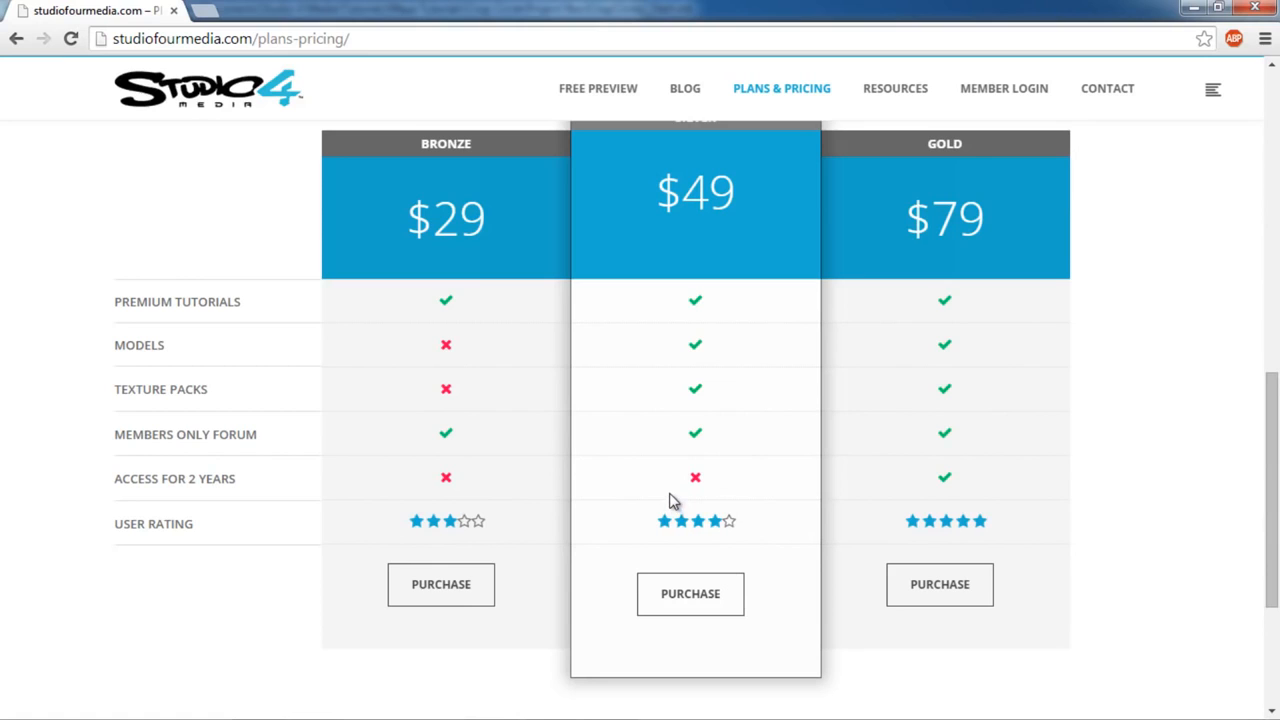
{"action": "scroll", "coordinate": [670, 494], "scroll_direction": "up", "scroll_amount": 1}
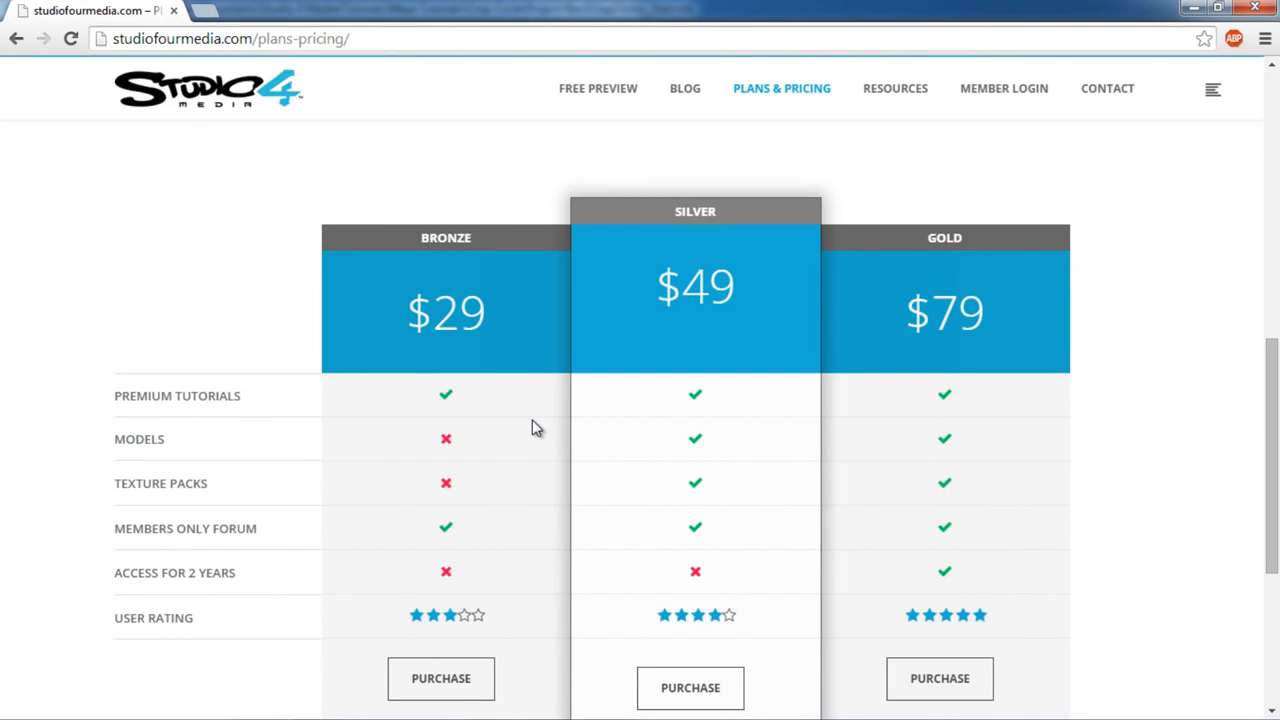
{"action": "scroll", "coordinate": [505, 440], "scroll_direction": "up", "scroll_amount": 4}
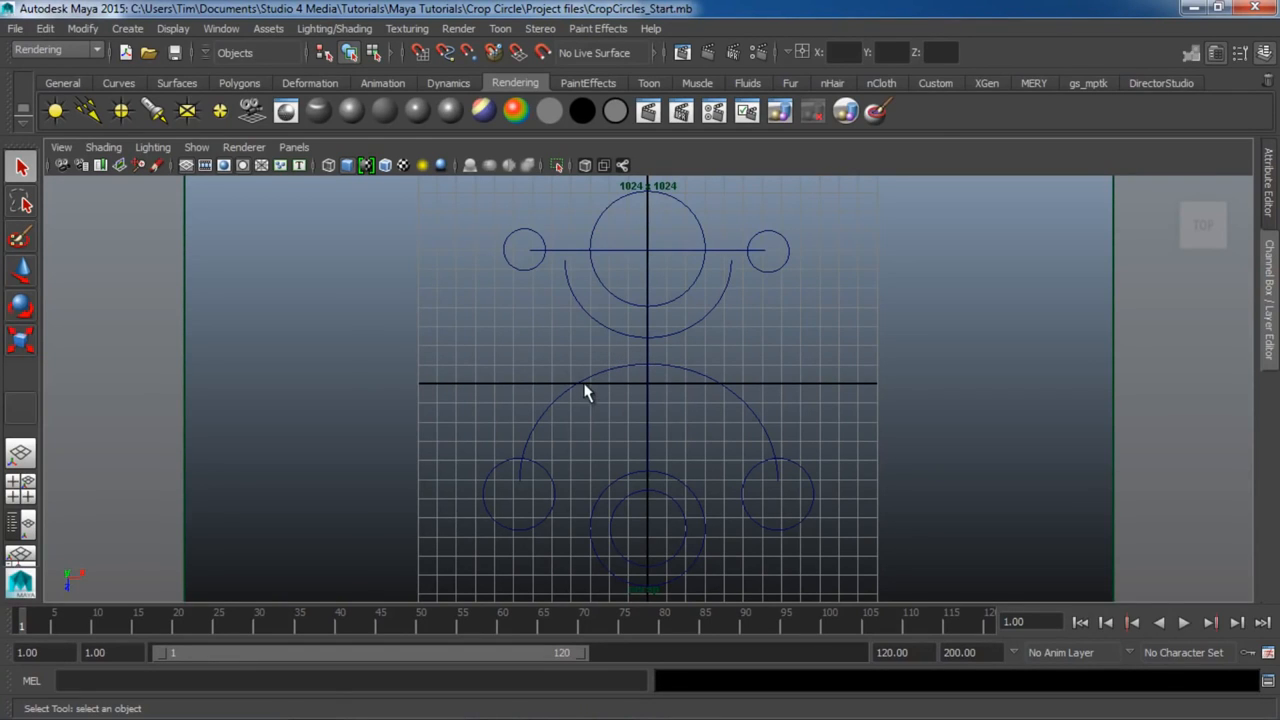
Show the Outliner beside the top view, select the cropCircleCurves group and expand it to list its curves.
{"action": "left_click", "coordinate": [26, 528]}
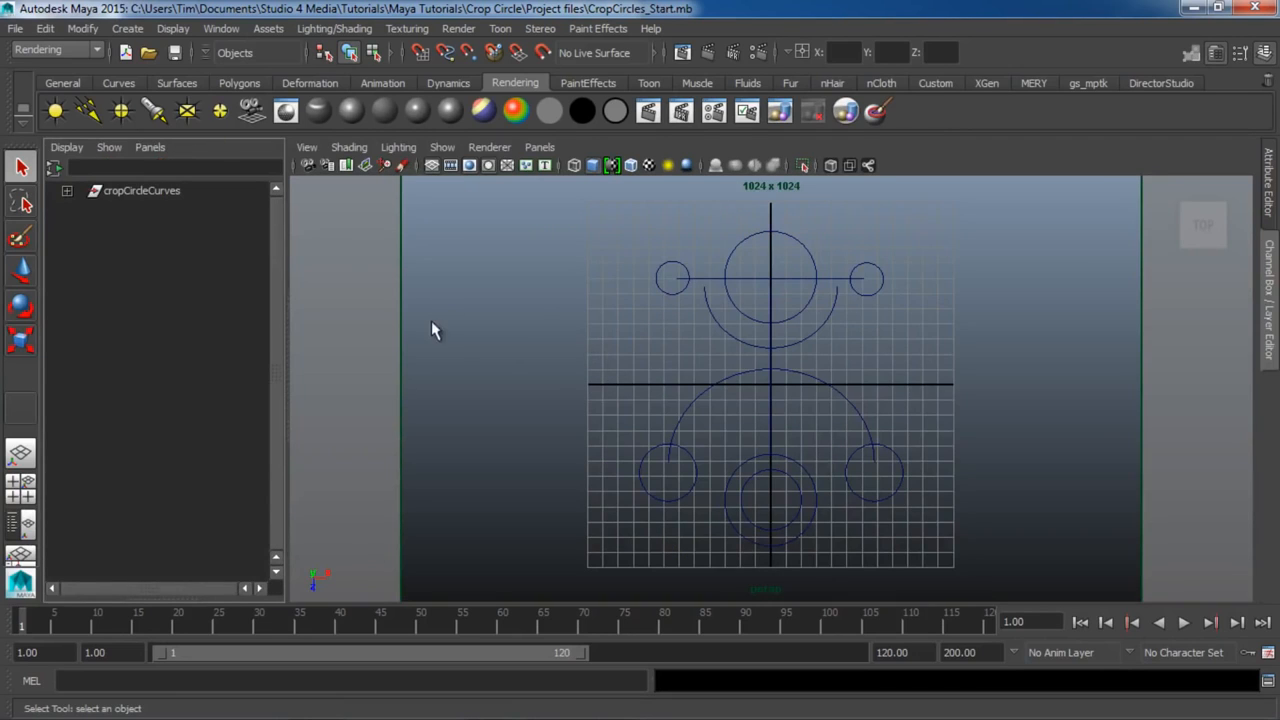
{"action": "left_click", "coordinate": [106, 192]}
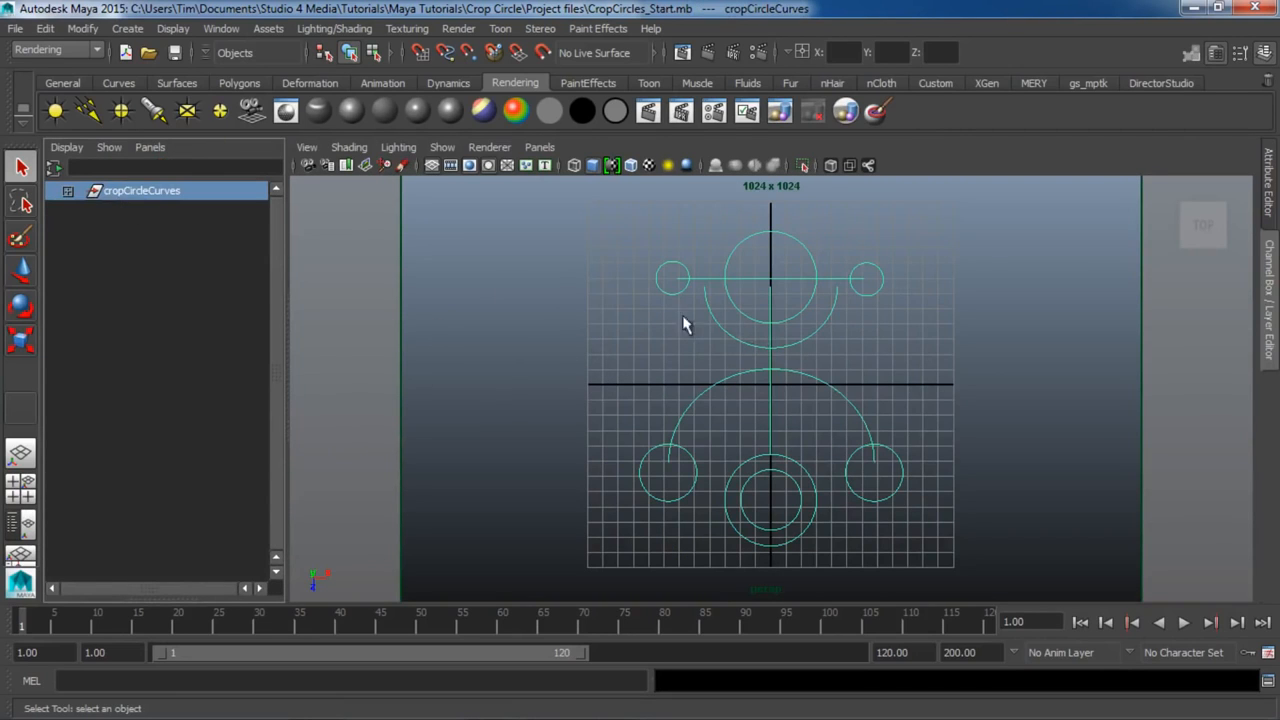
{"action": "left_click", "coordinate": [68, 191]}
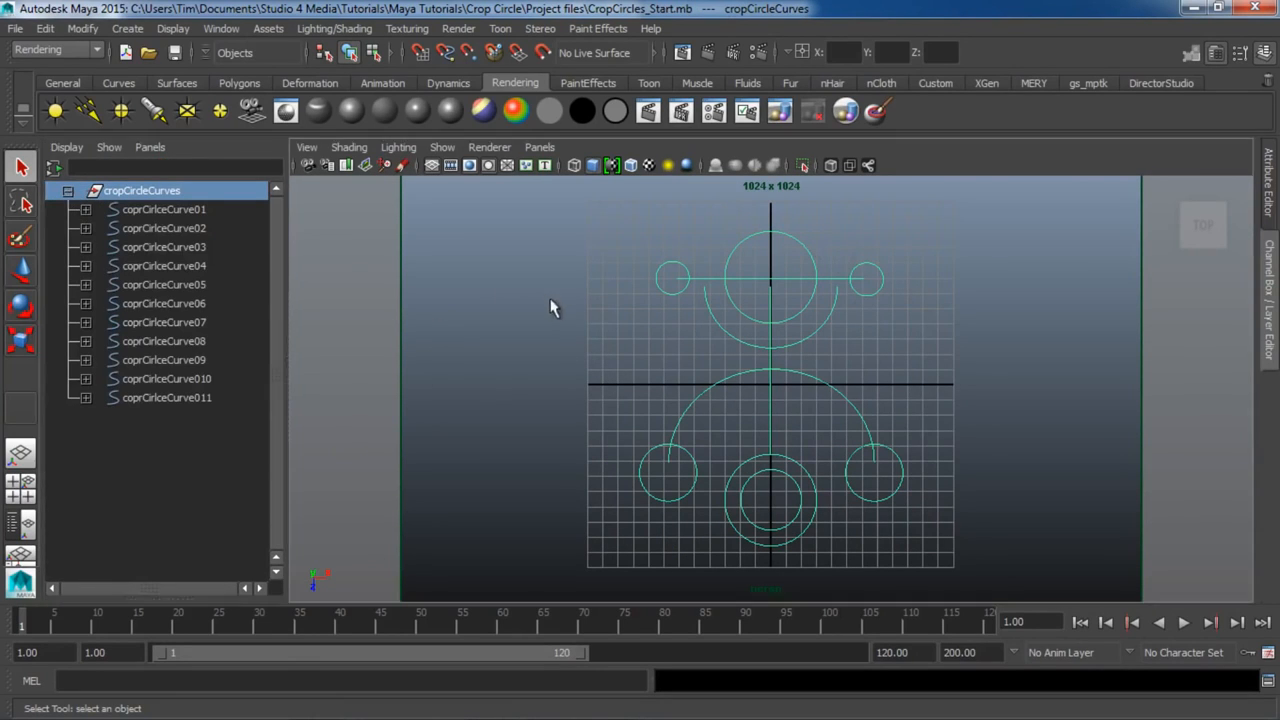
Examine the individual crop circle curves by selecting circles, arcs and connecting lines one at a time in the viewport.
{"action": "left_click", "coordinate": [786, 240]}
{"action": "left_click", "coordinate": [754, 310]}
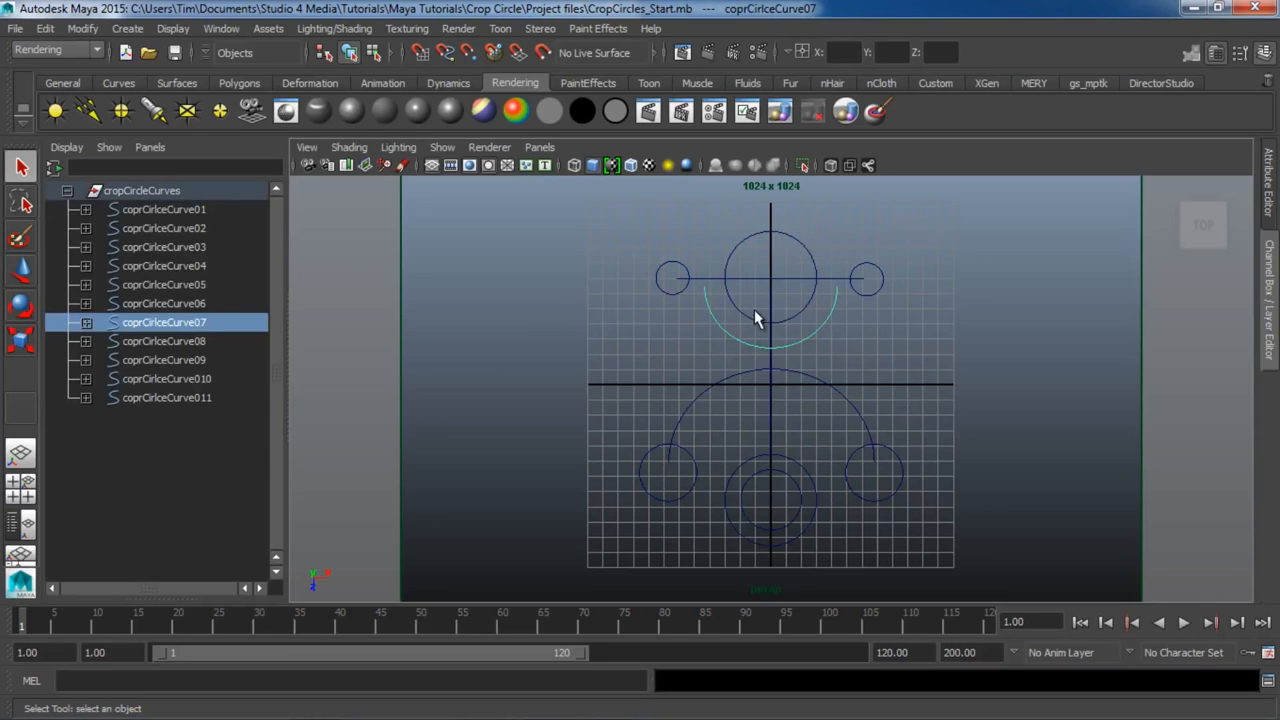
{"action": "left_click", "coordinate": [749, 311]}
{"action": "left_click", "coordinate": [673, 279]}
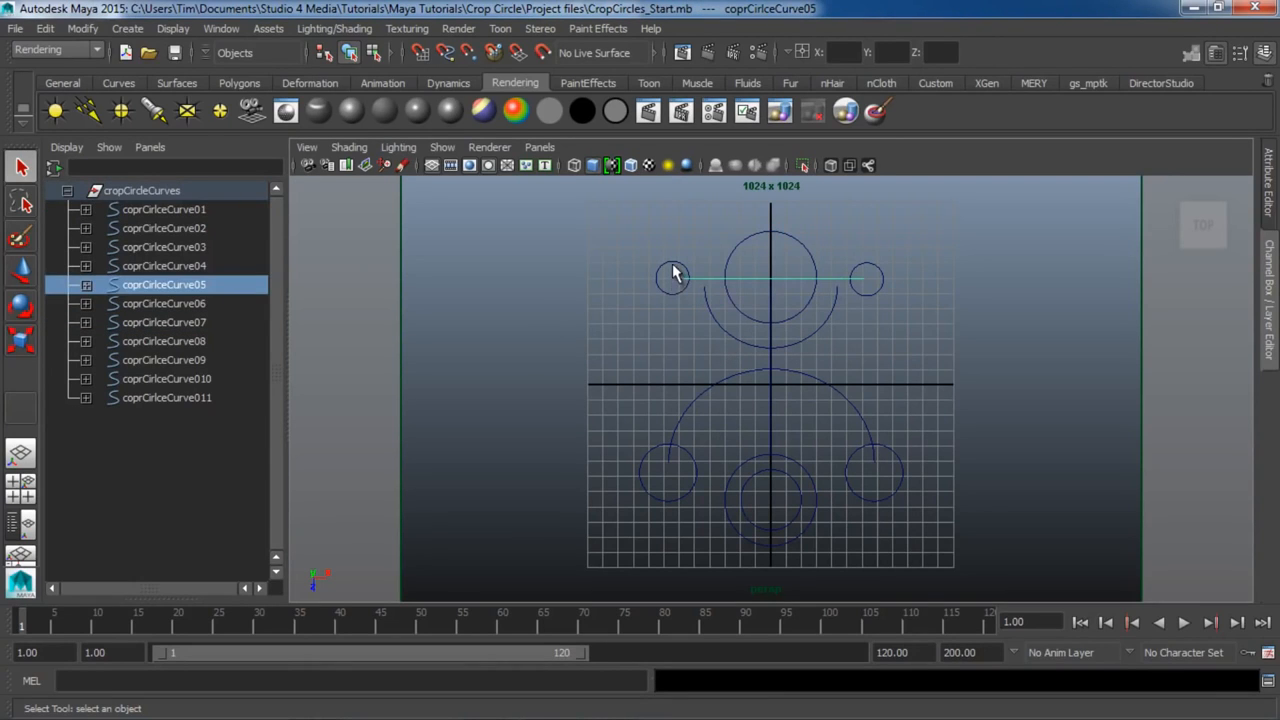
{"action": "left_click", "coordinate": [878, 281]}
{"action": "left_click", "coordinate": [870, 276]}
{"action": "left_click", "coordinate": [777, 396]}
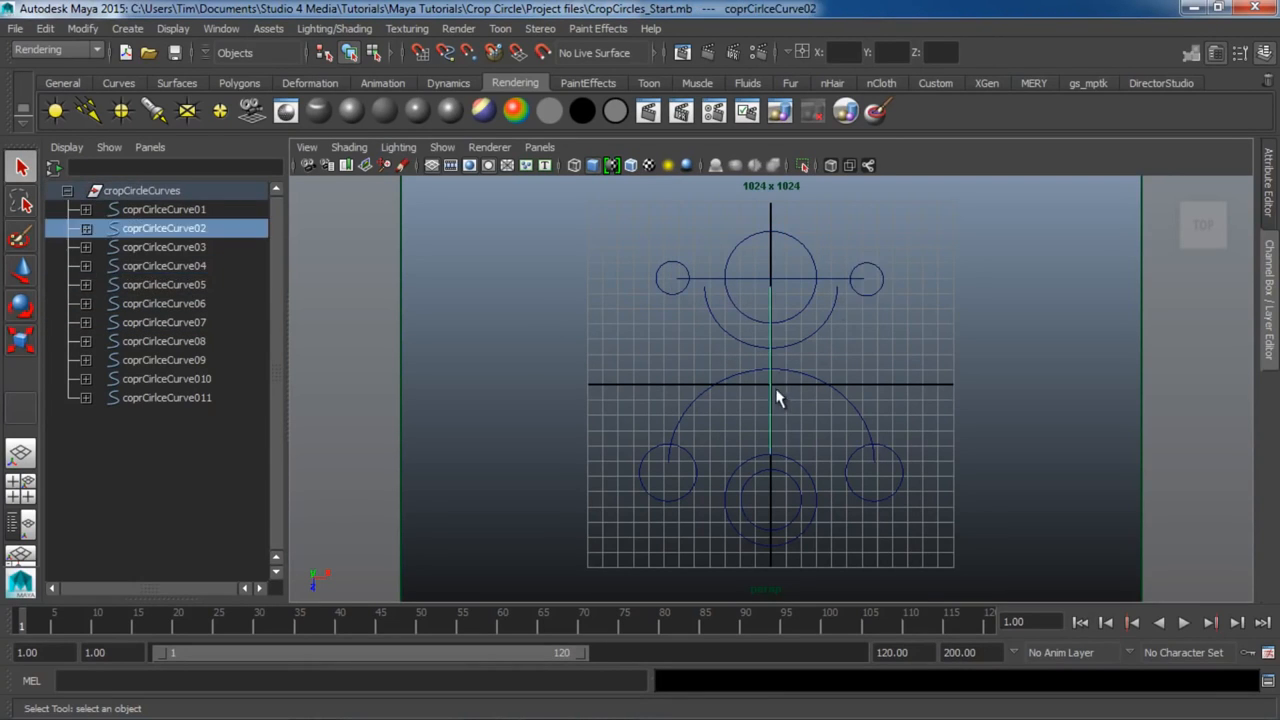
{"action": "left_click", "coordinate": [806, 379]}
{"action": "left_click", "coordinate": [862, 452]}
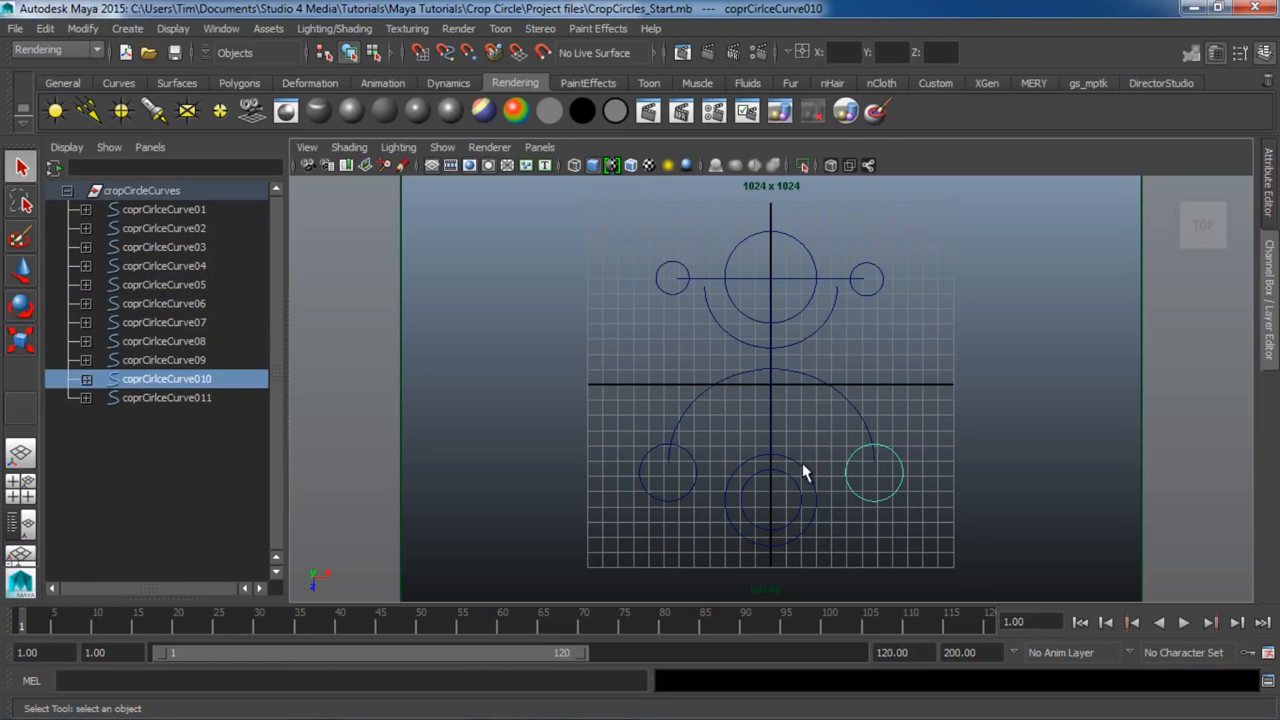
{"action": "left_click", "coordinate": [788, 481]}
{"action": "left_click", "coordinate": [772, 487]}
{"action": "left_click", "coordinate": [771, 490]}
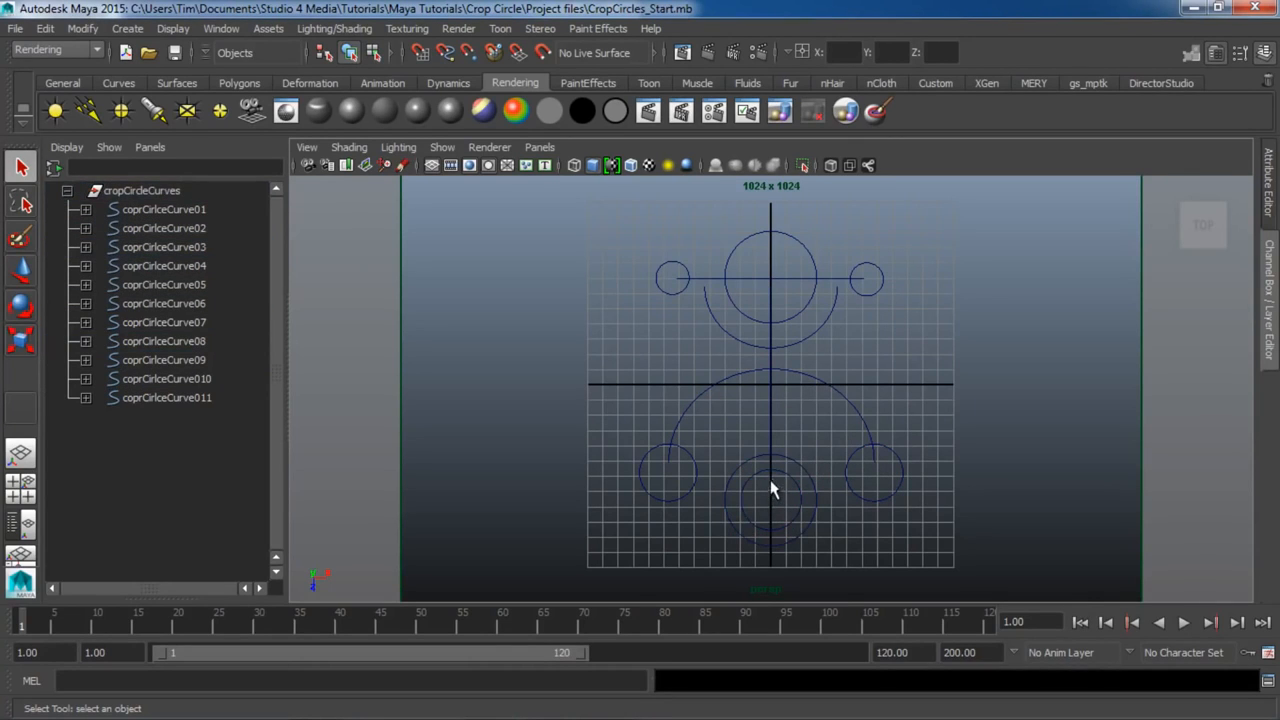
{"action": "left_click", "coordinate": [770, 442]}
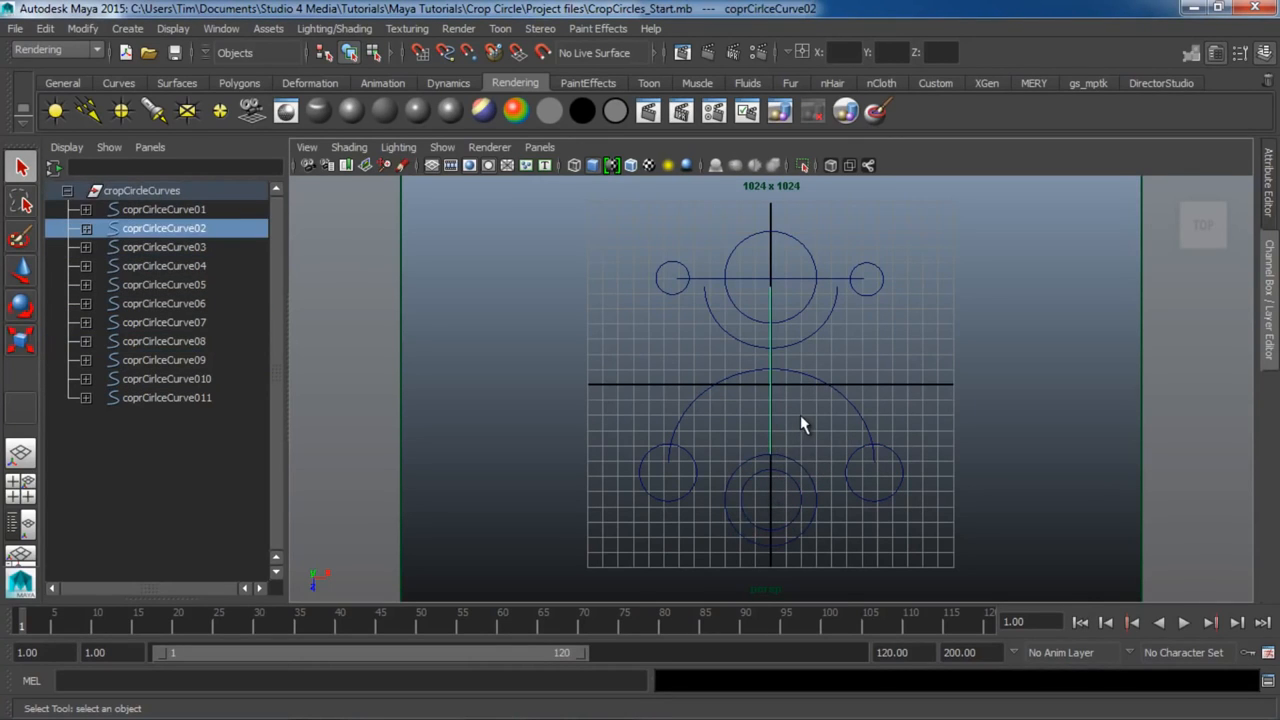
Attach the Paint Effects brush to all curves from coprCirlceCurve01 through coprCirlceCurve011, and clear the selection.
{"action": "left_click", "coordinate": [67, 191]}
{"action": "left_click", "coordinate": [68, 192]}
{"action": "left_click", "coordinate": [200, 210]}
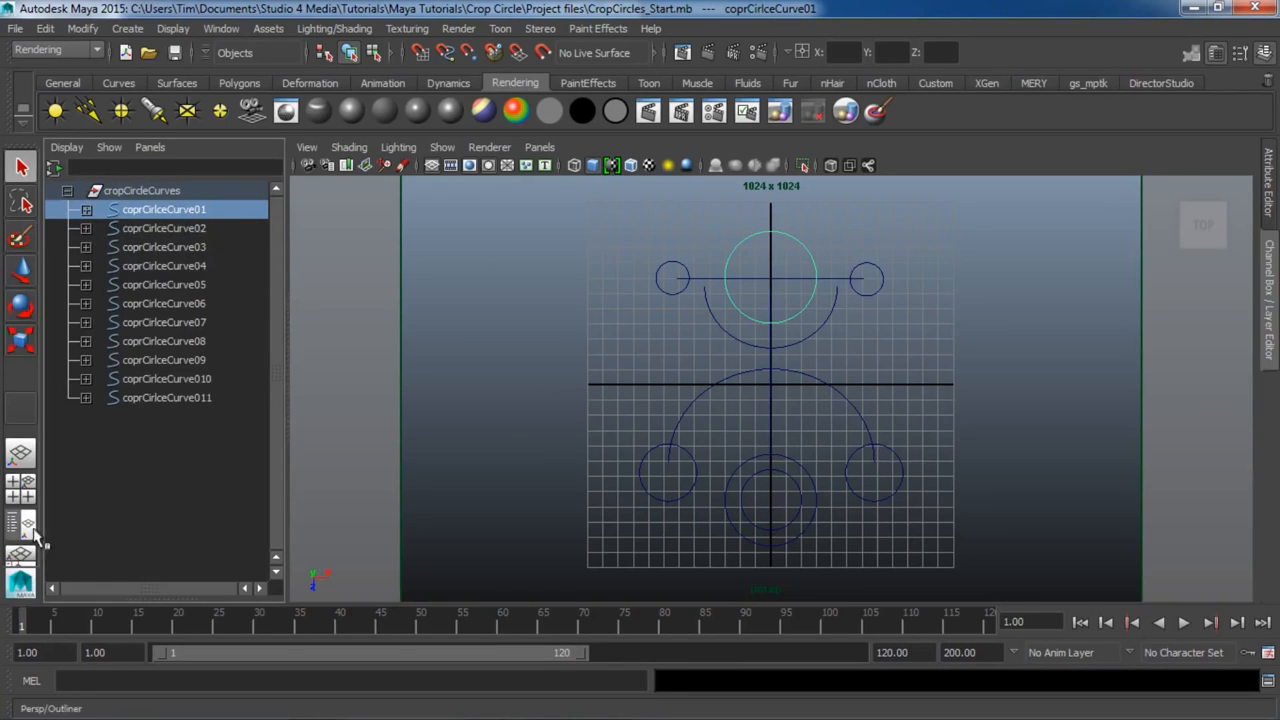
{"action": "left_click", "coordinate": [197, 397], "text": "shift"}
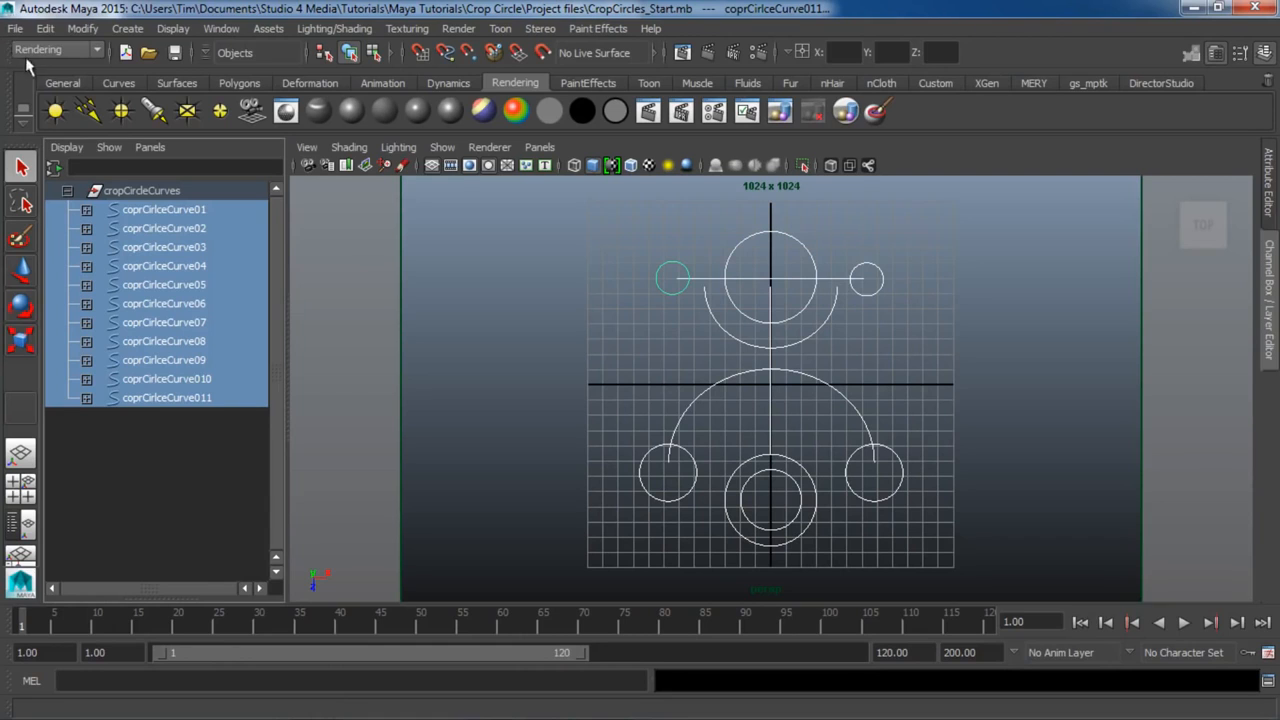
{"action": "left_click", "coordinate": [55, 49]}
{"action": "left_click", "coordinate": [595, 28]}
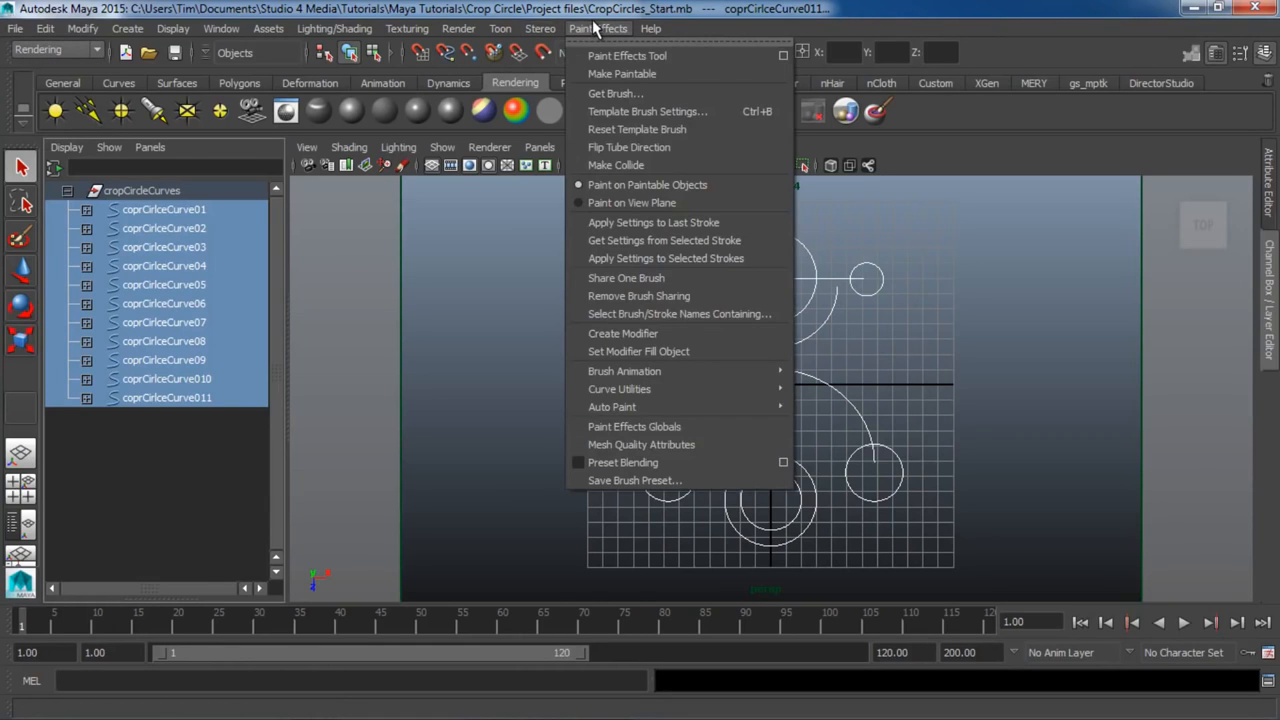
{"action": "mouse_move", "coordinate": [631, 394]}
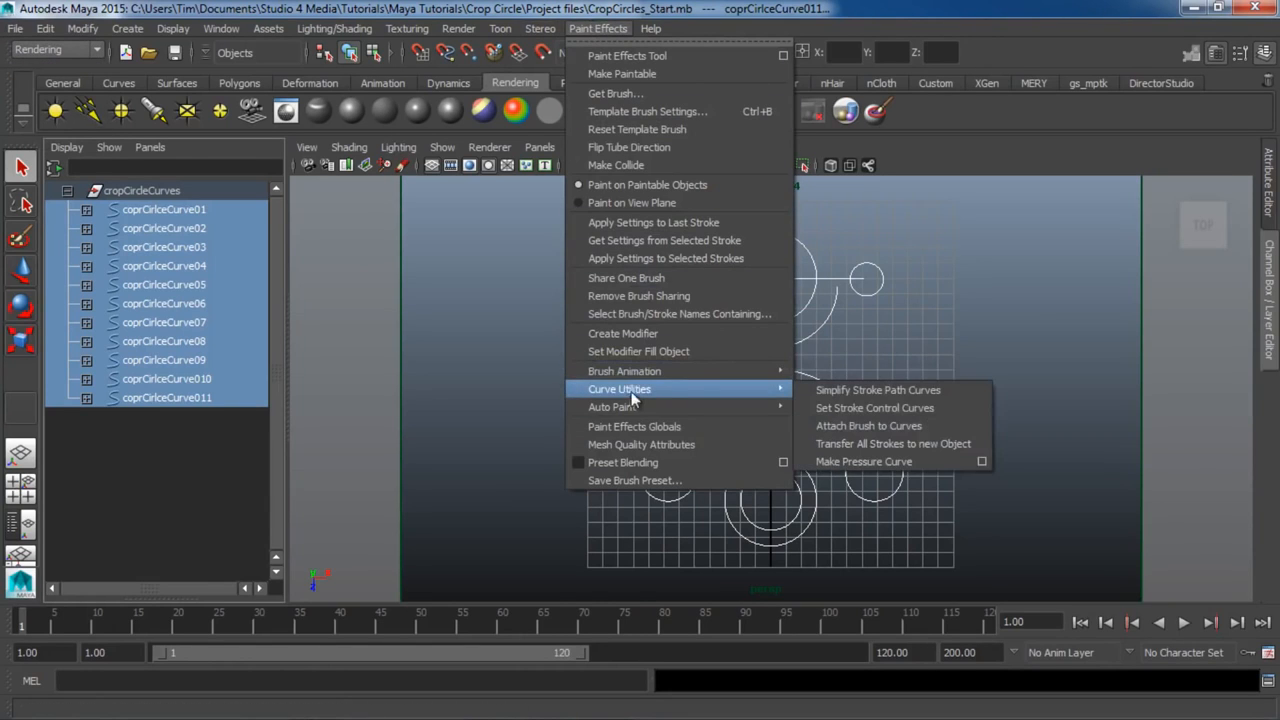
{"action": "left_click", "coordinate": [853, 427]}
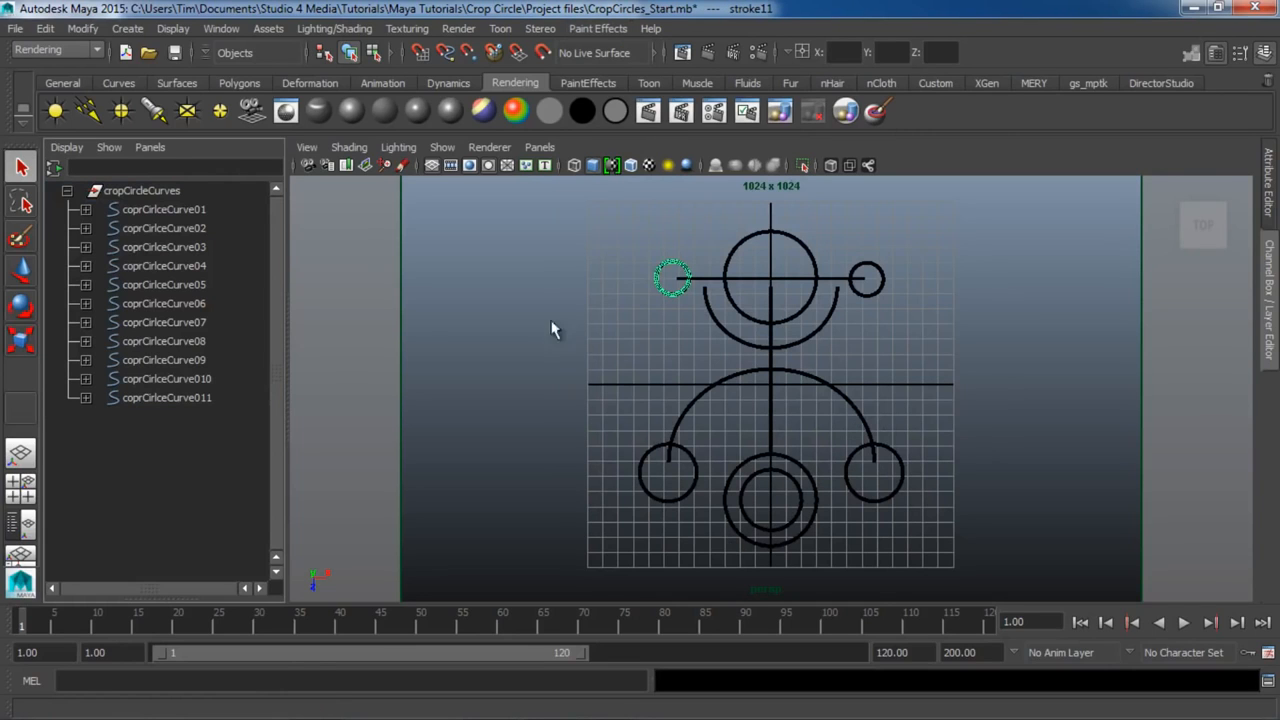
{"action": "left_click", "coordinate": [577, 378]}
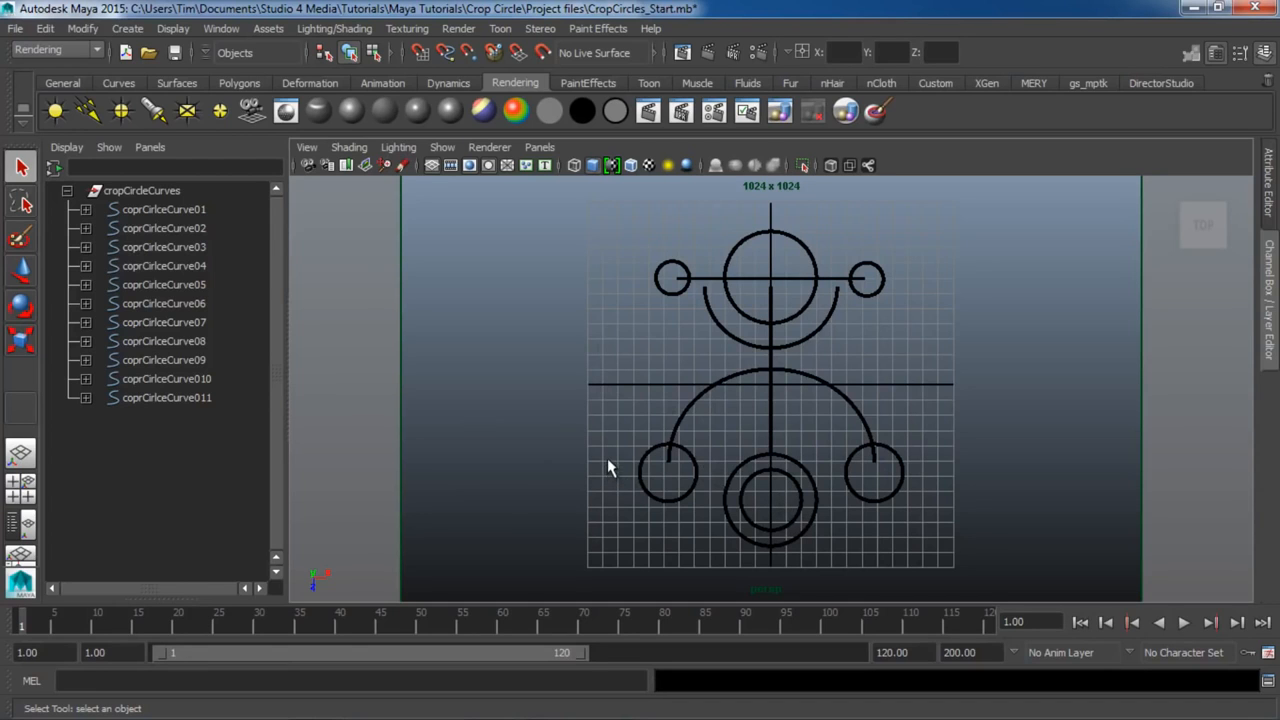
List all scene objects in the Outliner, collapse the cropCircleCurves group, and examine stroke1 through stroke5 by selecting them one at a time.
{"action": "left_click", "coordinate": [53, 168]}
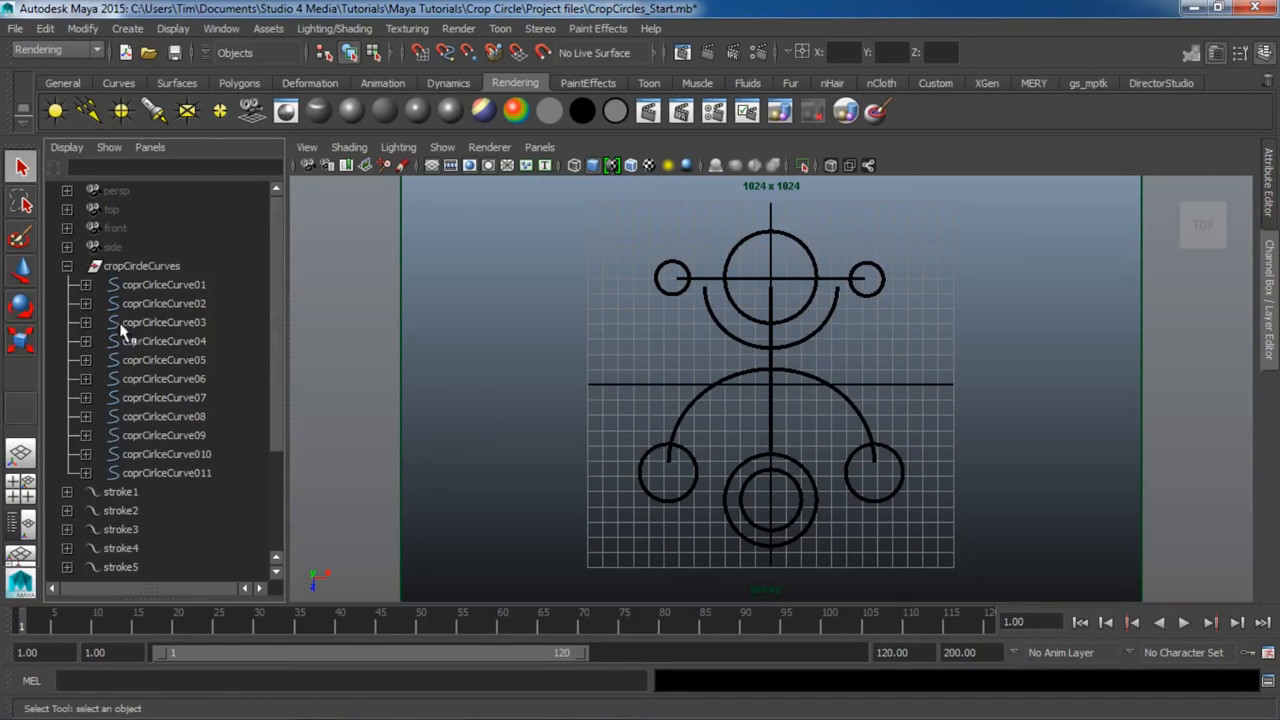
{"action": "left_click", "coordinate": [66, 266]}
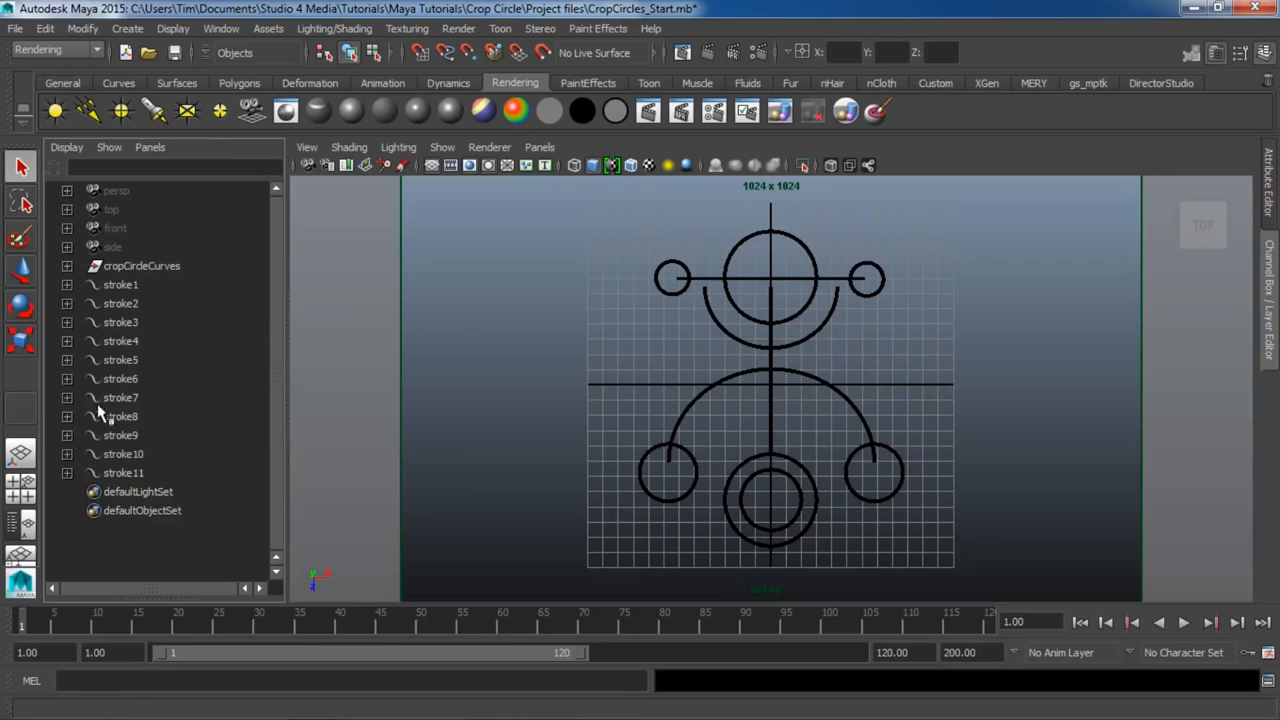
{"action": "left_click", "coordinate": [137, 287]}
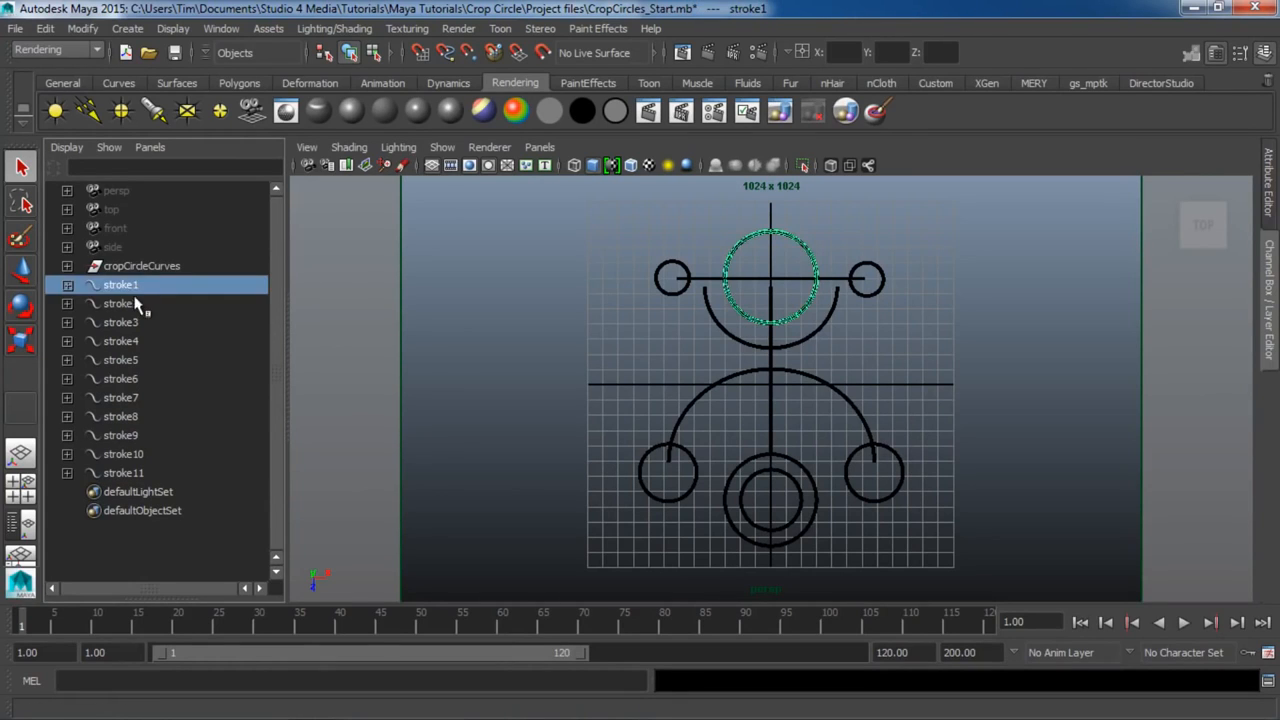
{"action": "left_click", "coordinate": [137, 304]}
{"action": "left_click", "coordinate": [137, 322]}
{"action": "left_click", "coordinate": [134, 344]}
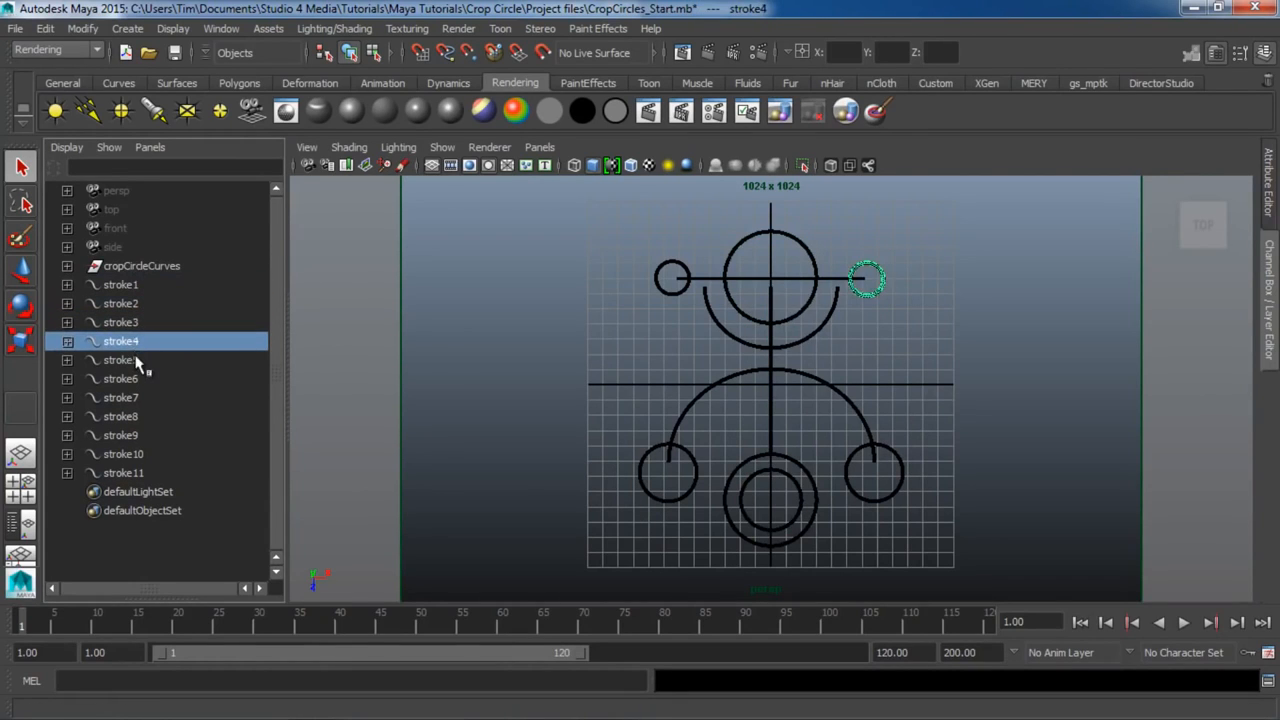
{"action": "left_click", "coordinate": [137, 360]}
Group stroke1 through stroke11 and rename the group Strokes.
{"action": "left_click", "coordinate": [140, 286]}
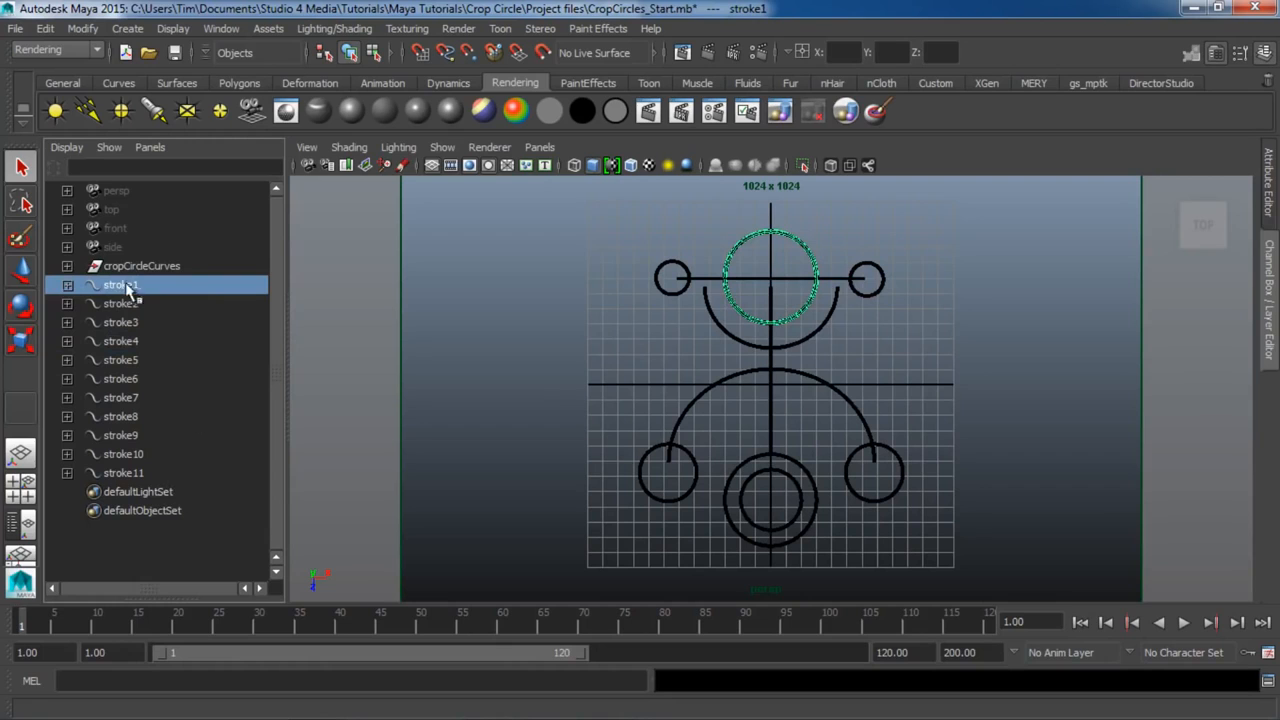
{"action": "left_click", "coordinate": [154, 473], "text": "shift"}
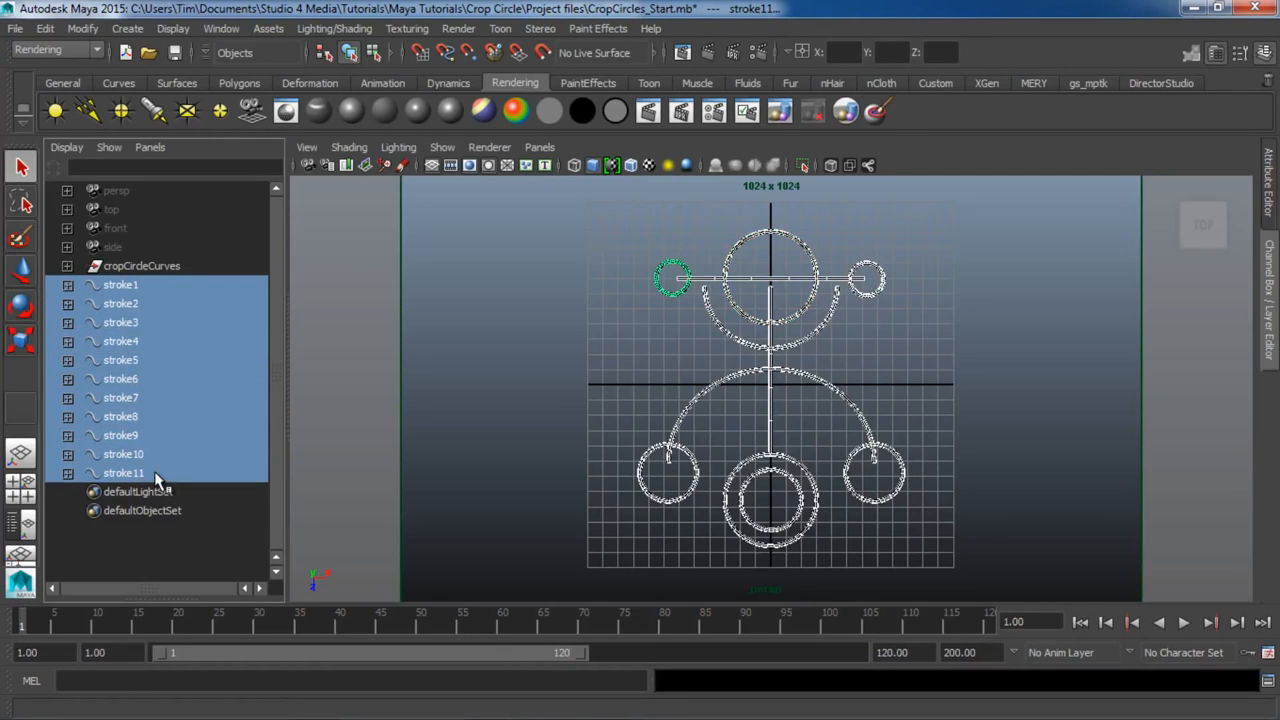
{"action": "key", "text": "ctrl+g"}
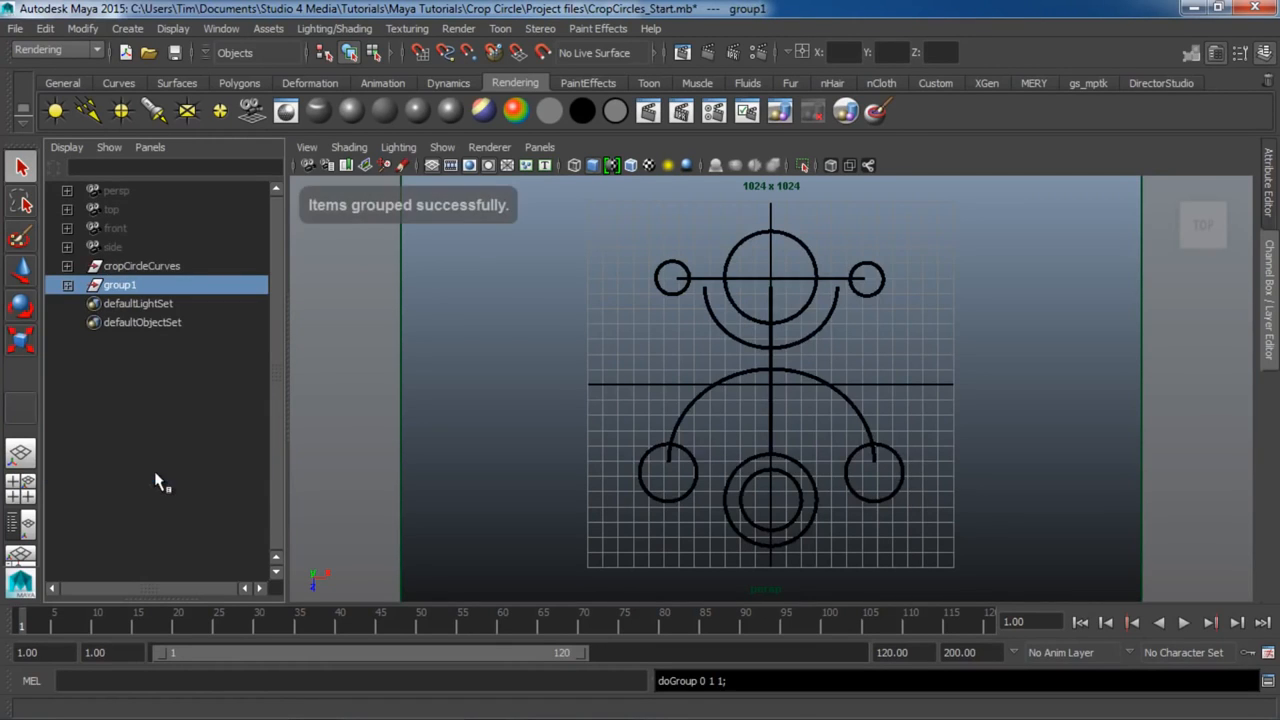
{"action": "double_click", "coordinate": [120, 286]}
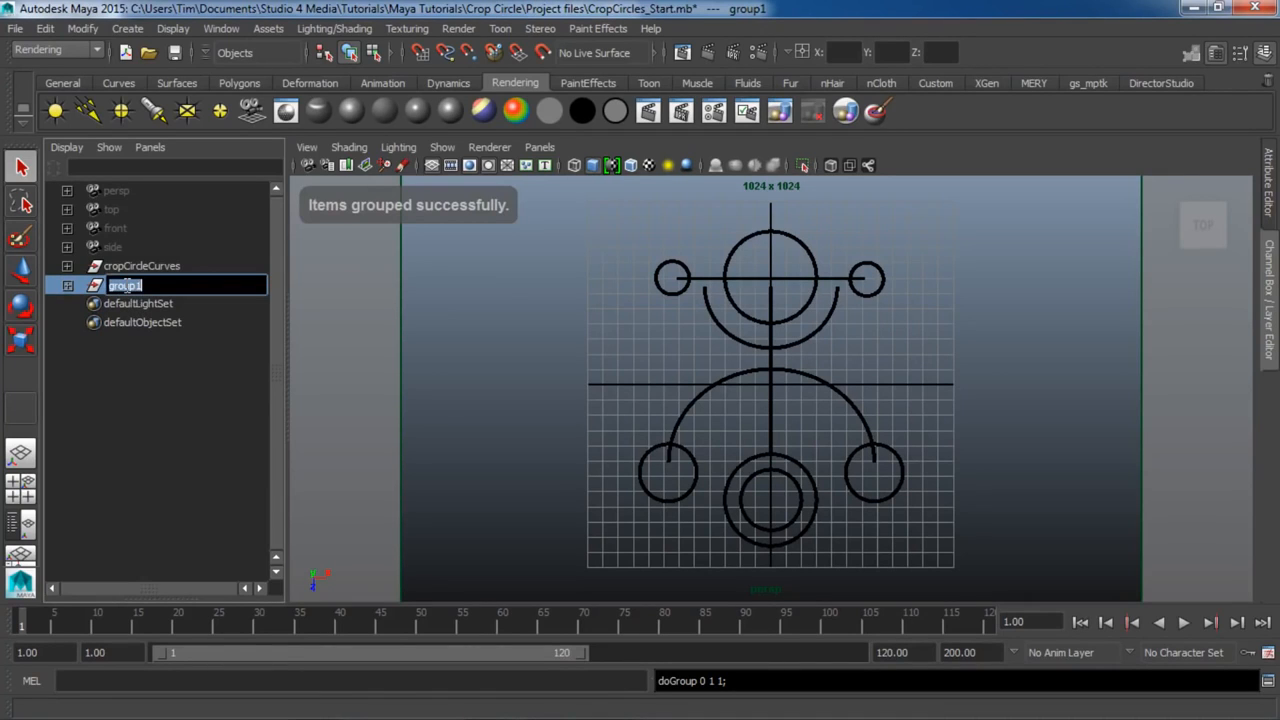
{"action": "type", "text": "s"}
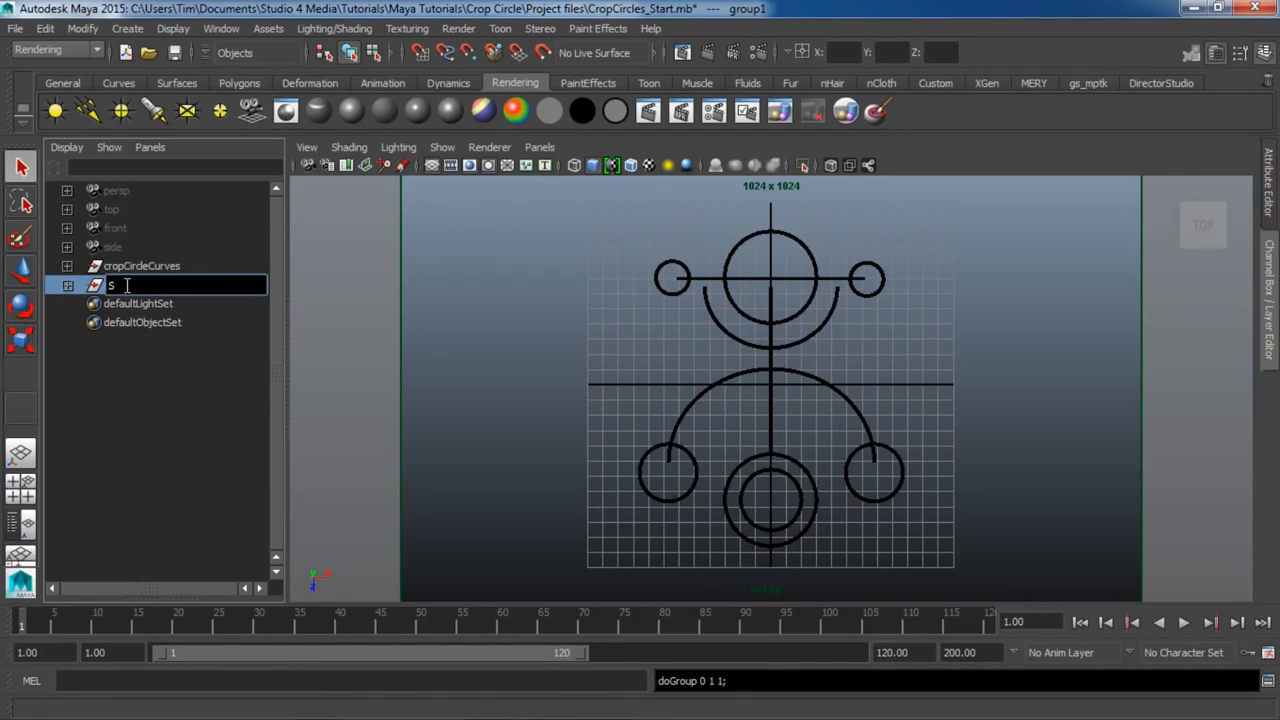
{"action": "key", "text": "Return"}
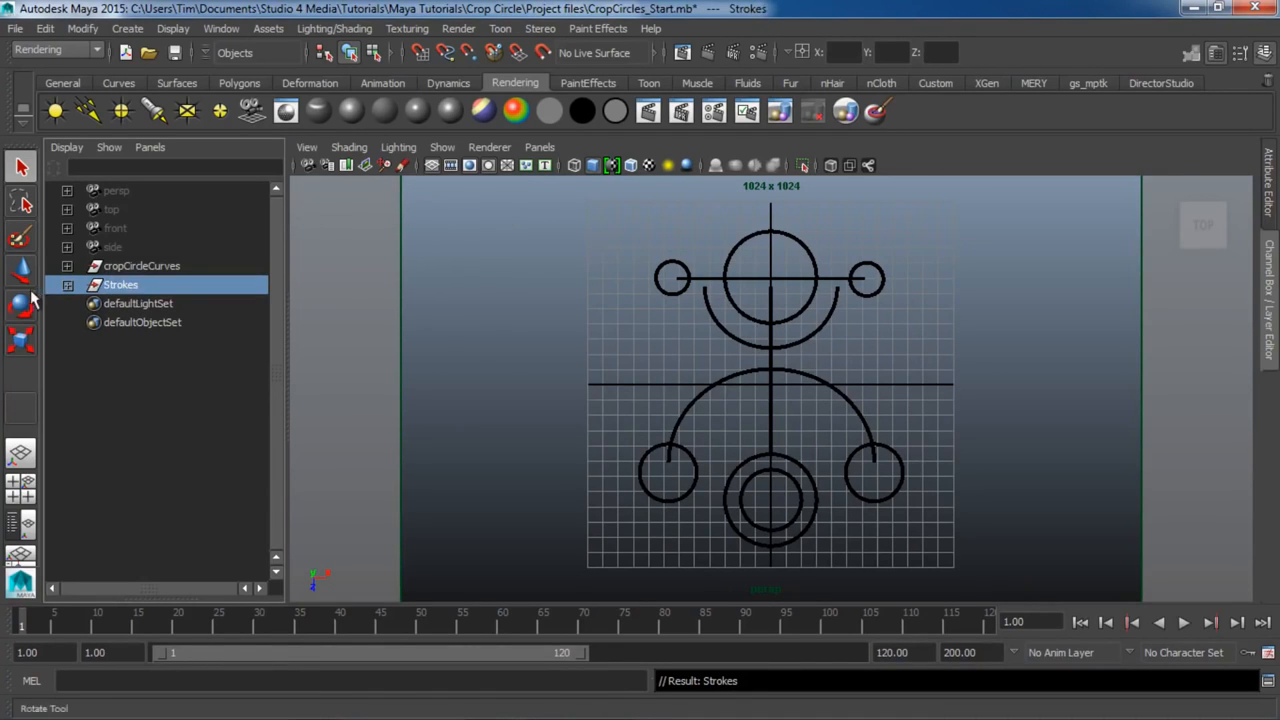
Expand the Strokes group and select all of its members, stroke1 through stroke11.
{"action": "left_click", "coordinate": [67, 285]}
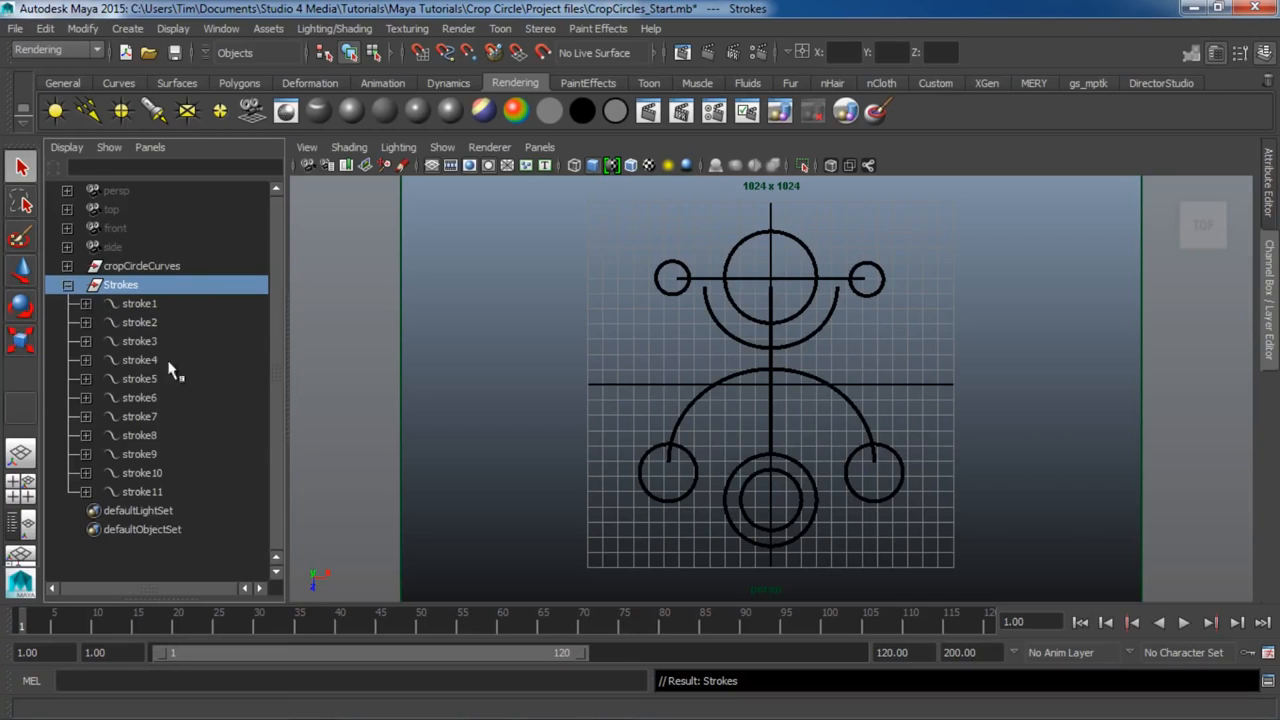
{"action": "left_click", "coordinate": [67, 285]}
{"action": "left_click", "coordinate": [68, 286]}
{"action": "left_click", "coordinate": [176, 303]}
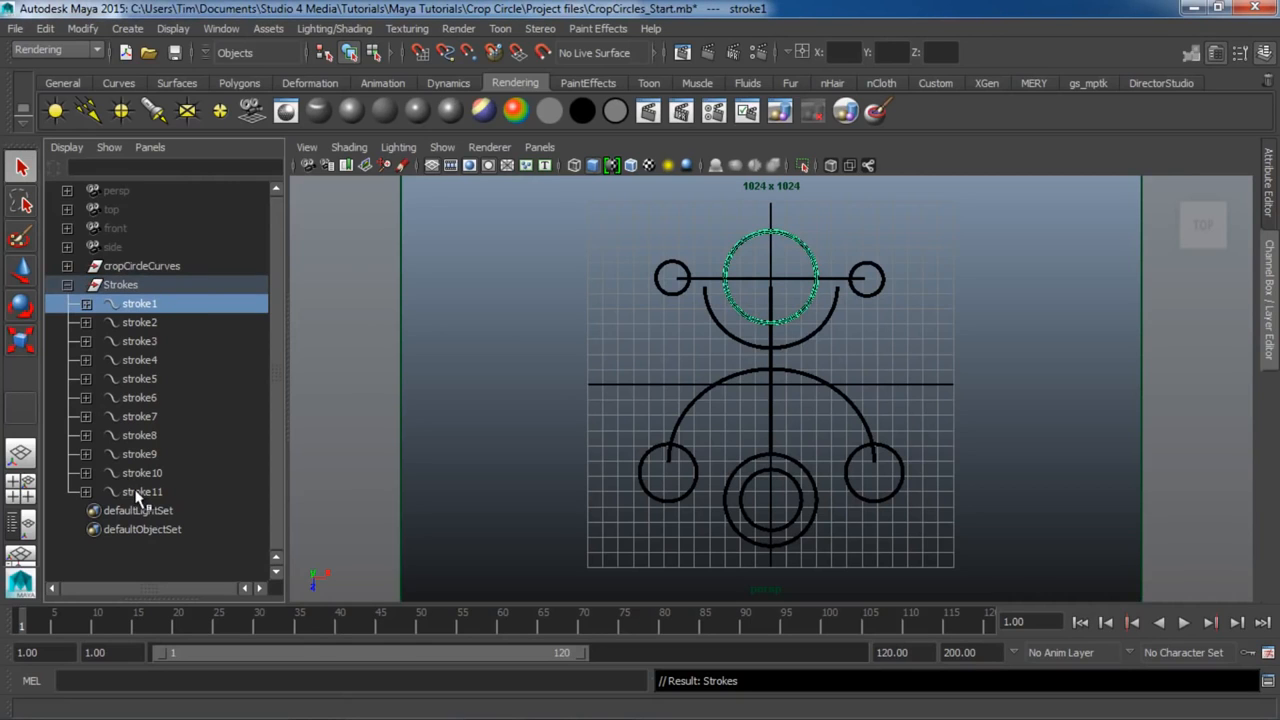
{"action": "left_click", "coordinate": [170, 492], "text": "shift"}
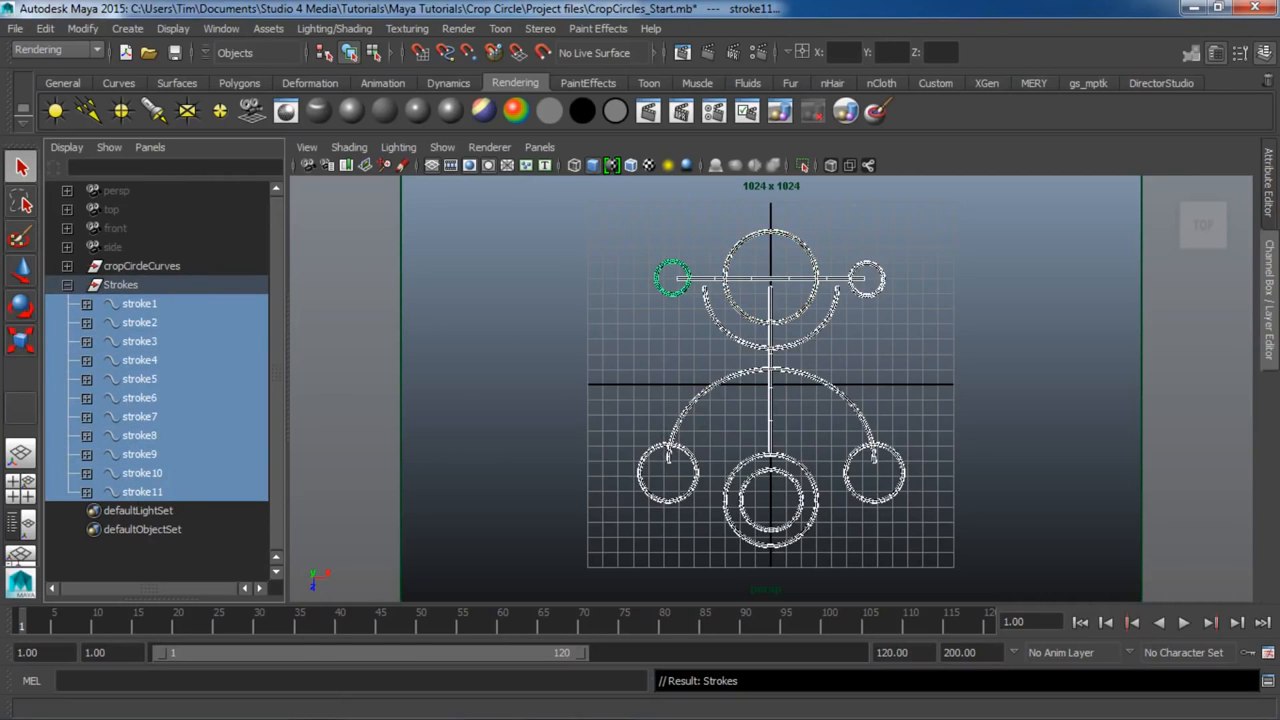
Set the Max Clip attribute of all selected strokes to 0 in the Channel Box.
{"action": "left_click", "coordinate": [1270, 285]}
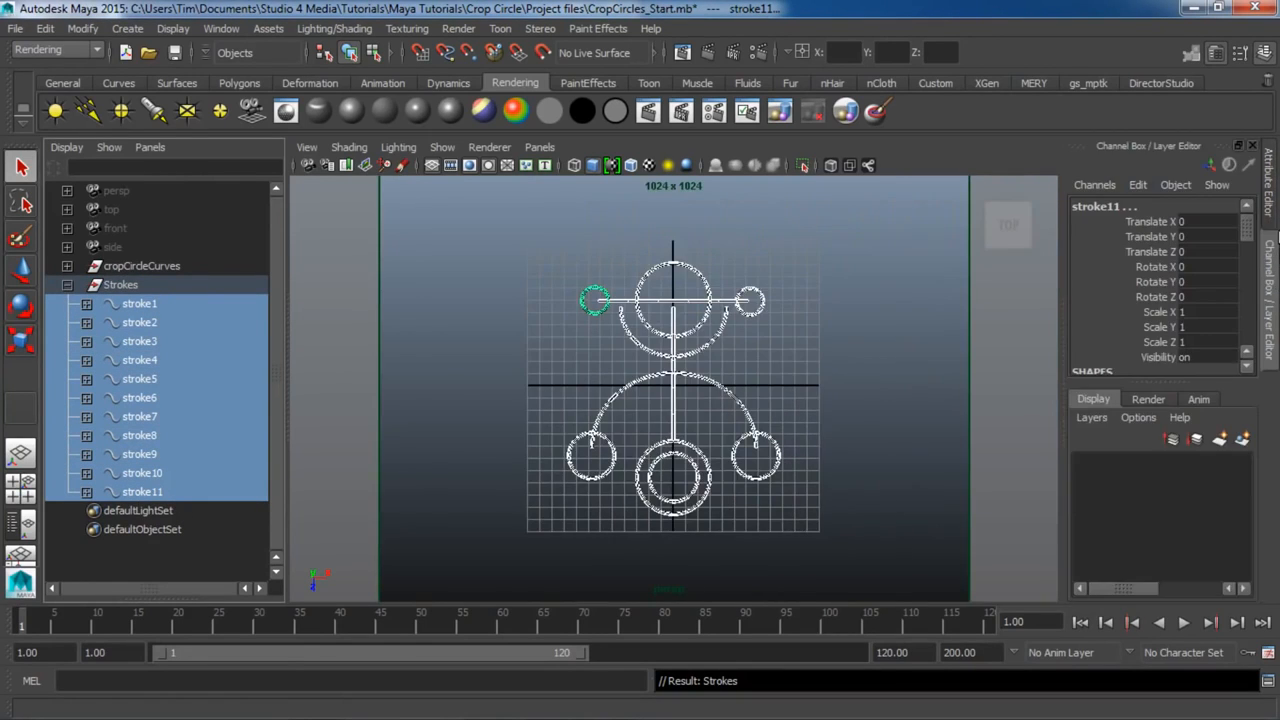
{"action": "scroll", "coordinate": [1163, 325], "scroll_direction": "down", "scroll_amount": 2}
{"action": "scroll", "coordinate": [1163, 325], "scroll_direction": "down", "scroll_amount": 4}
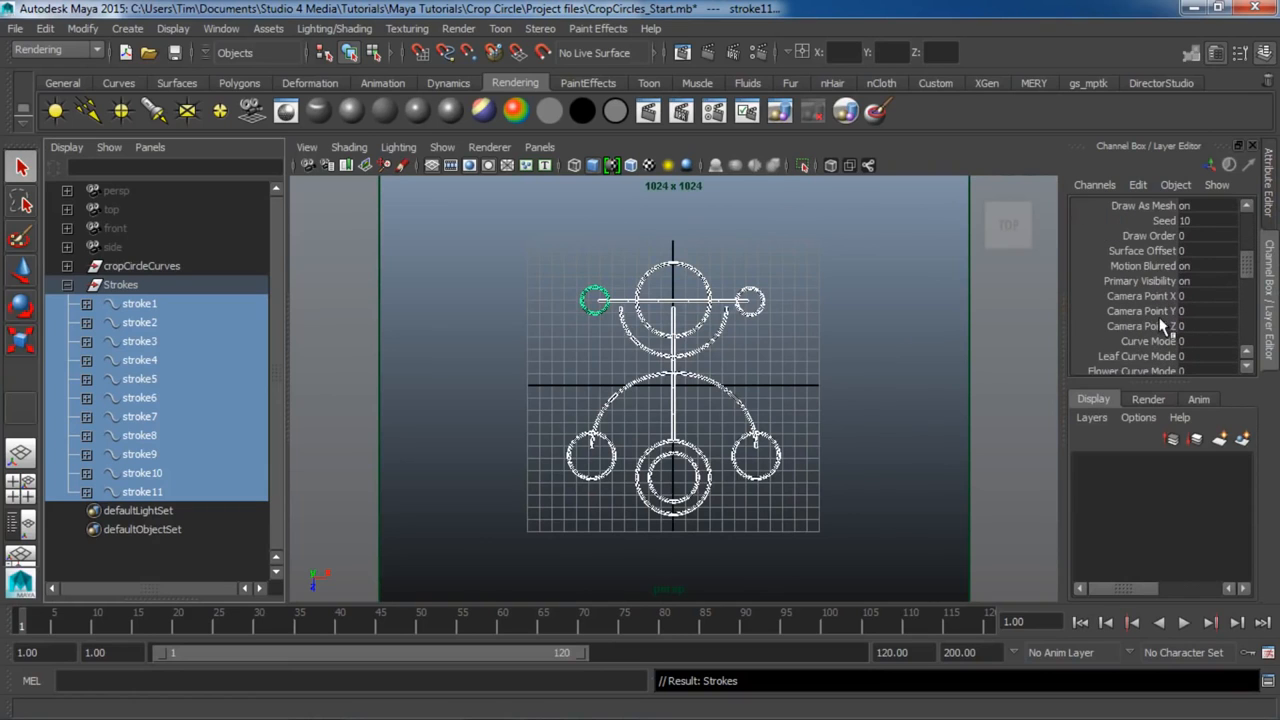
{"action": "scroll", "coordinate": [1163, 325], "scroll_direction": "down", "scroll_amount": 3}
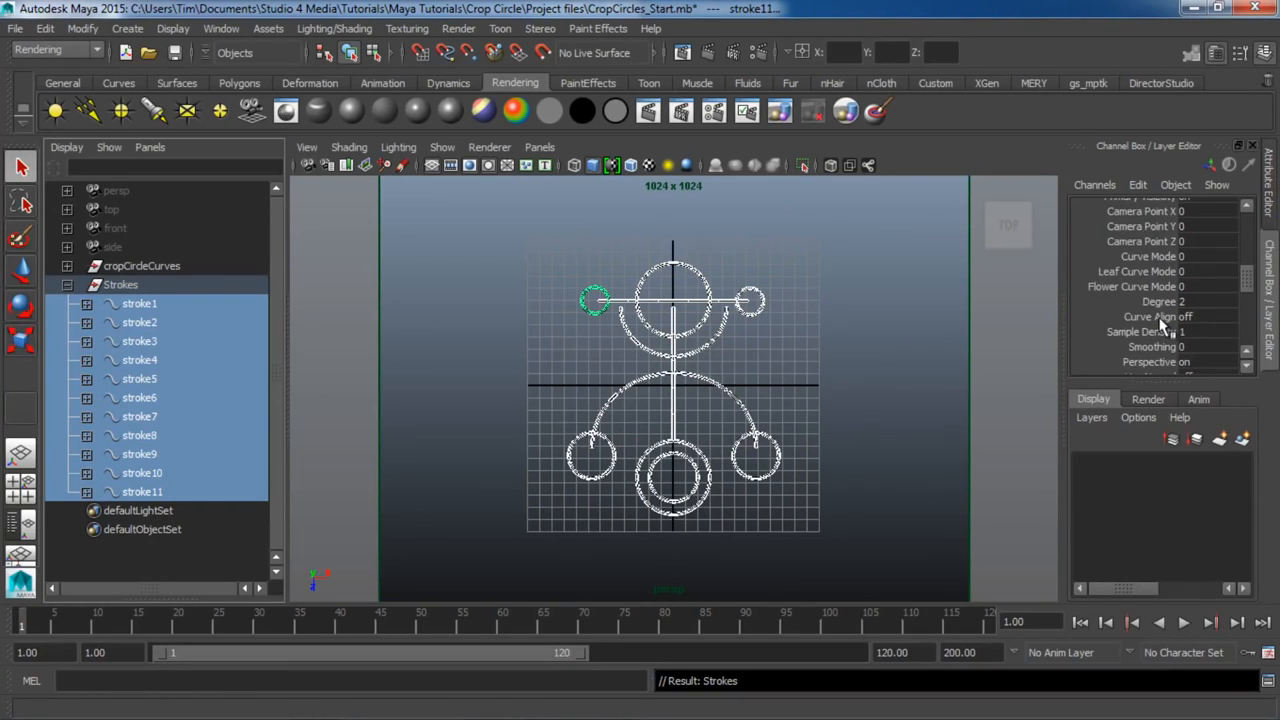
{"action": "scroll", "coordinate": [1163, 325], "scroll_direction": "down", "scroll_amount": 3}
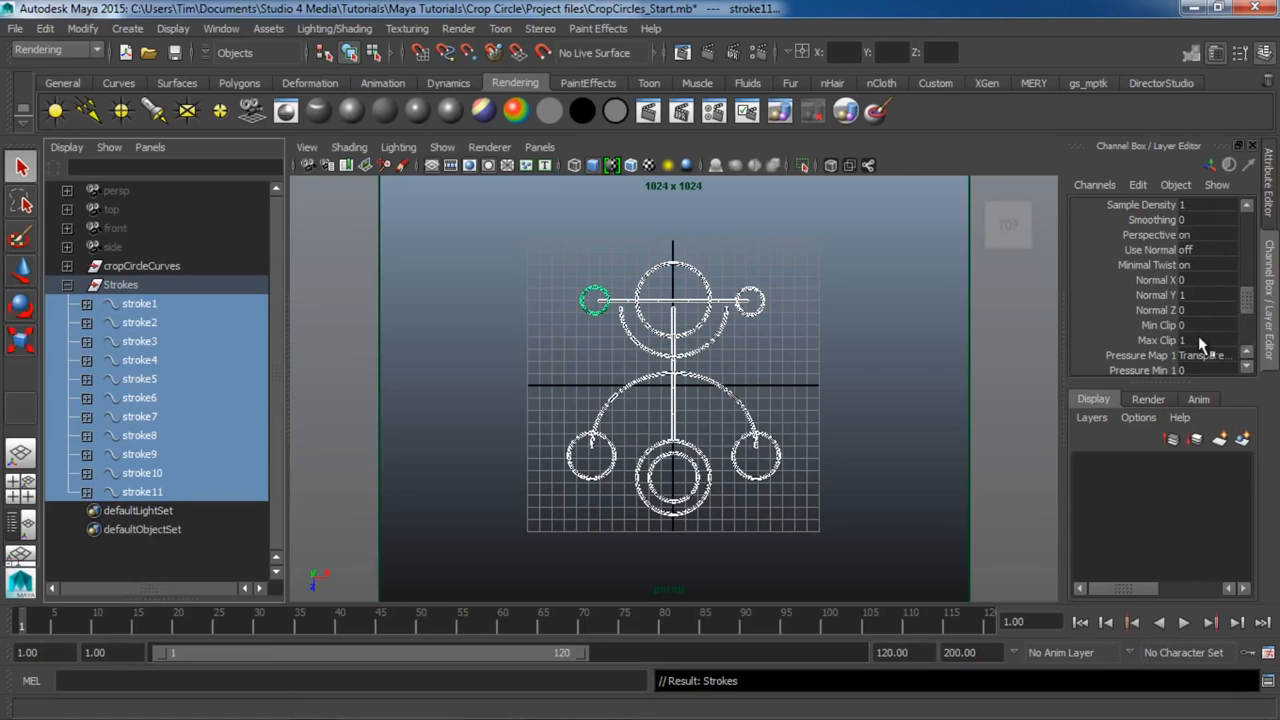
{"action": "left_click", "coordinate": [1200, 340]}
{"action": "type", "text": "0"}
{"action": "key", "text": "Return"}
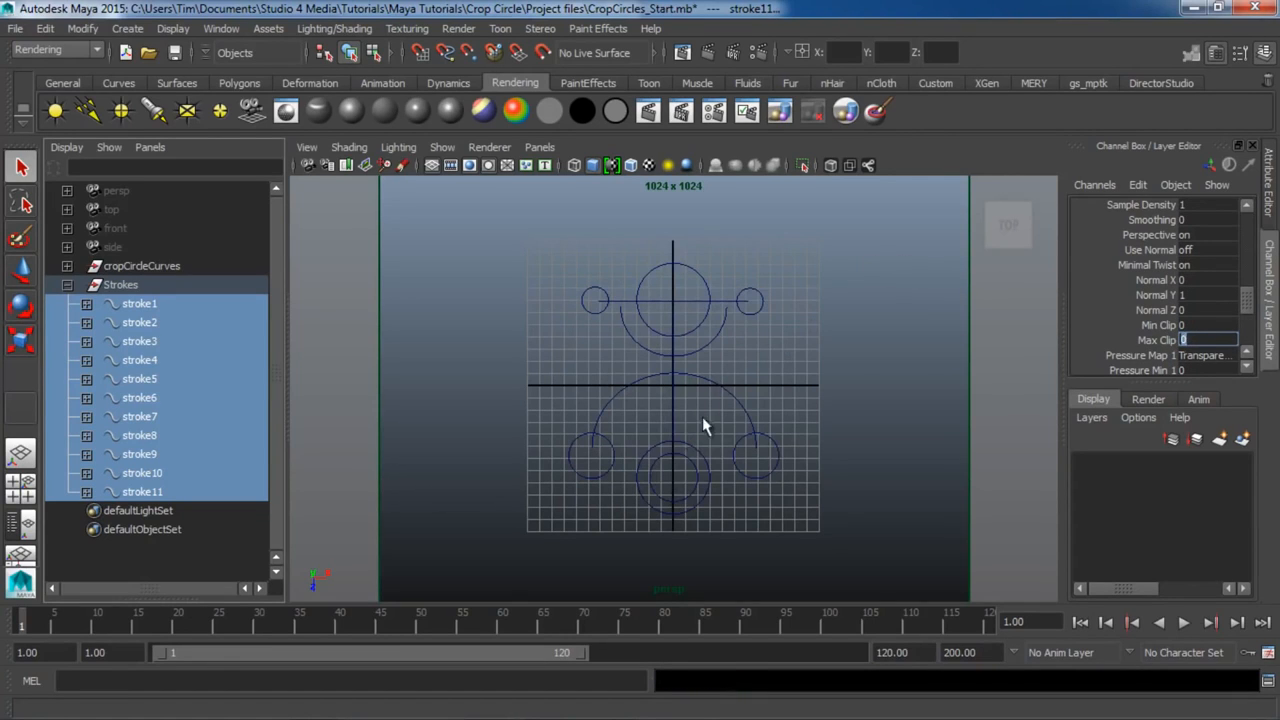
Key the Max Clip attribute of the selected strokes at frame 1.
{"action": "key", "text": "alt+v"}
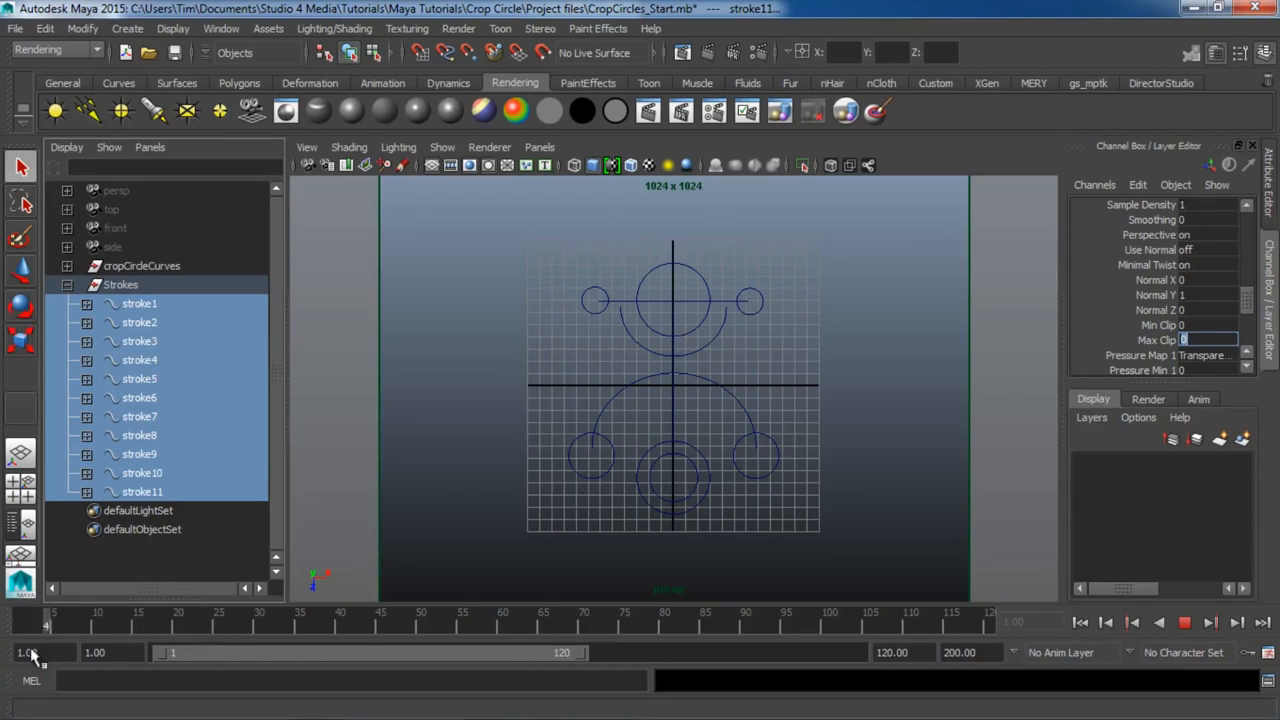
{"action": "left_click_drag", "start_coordinate": [32, 655], "coordinate": [4, 604]}
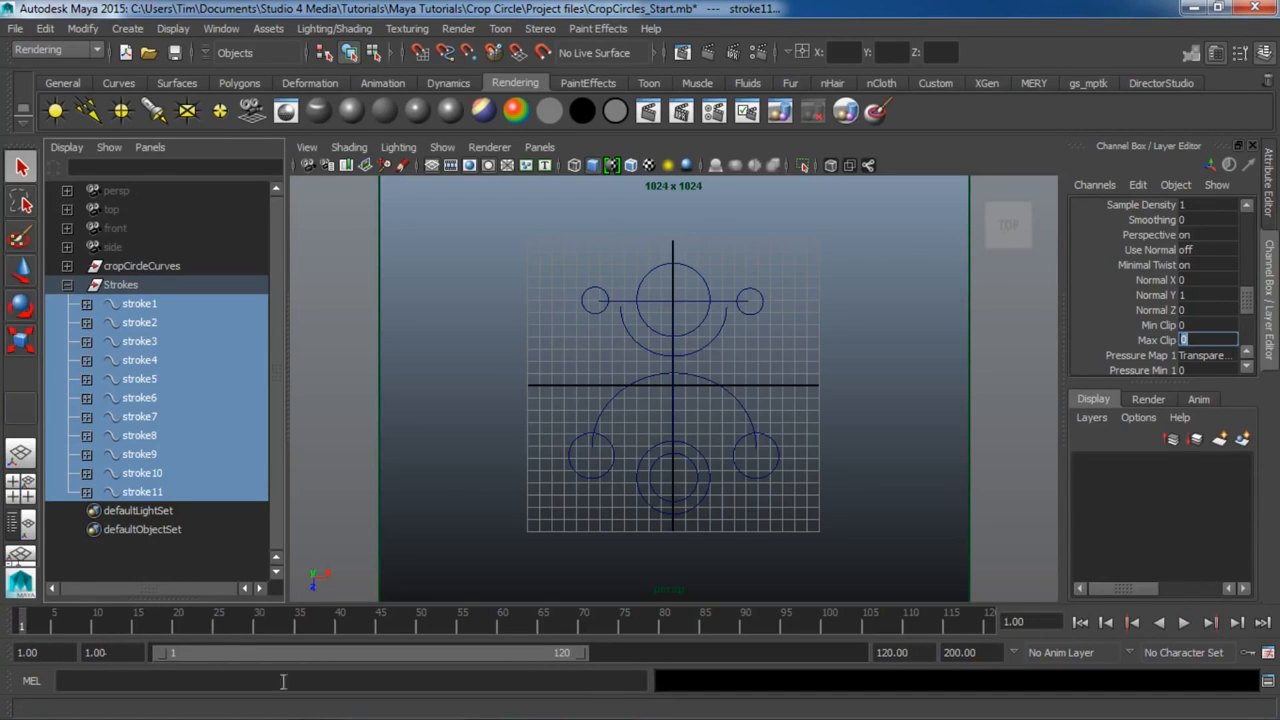
{"action": "left_click", "coordinate": [1158, 341]}
{"action": "right_click", "coordinate": [1157, 345]}
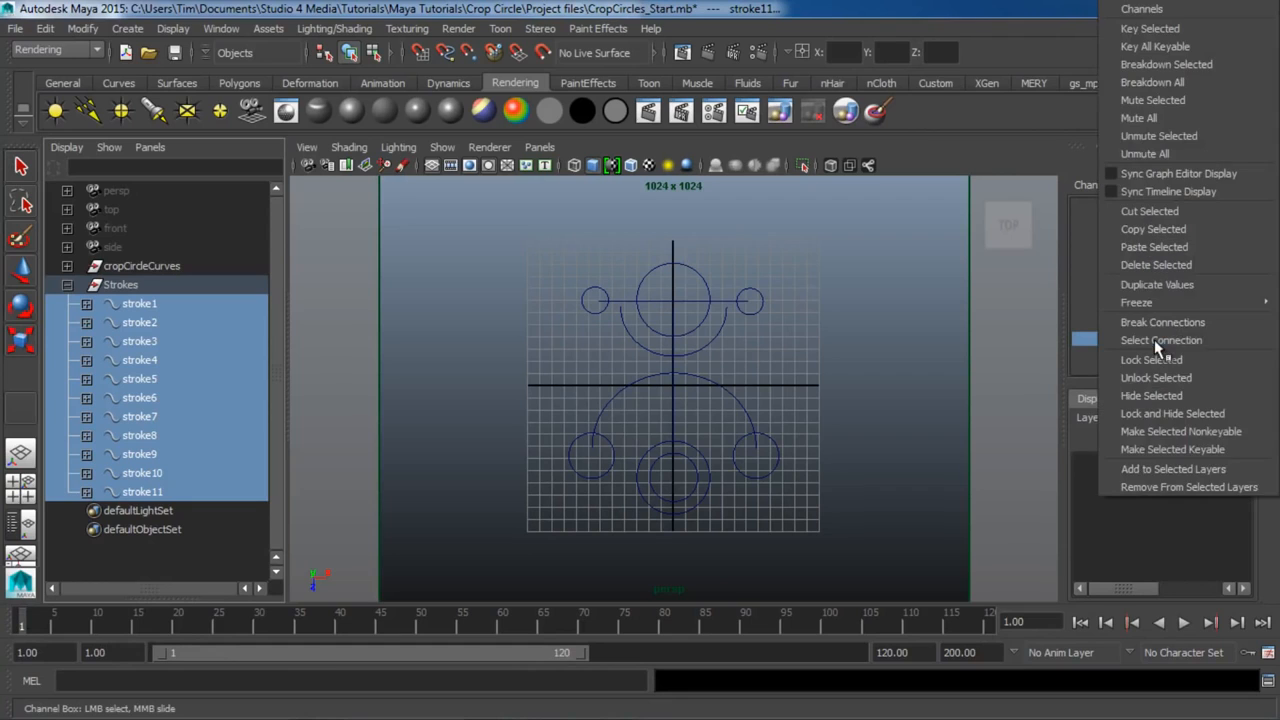
{"action": "left_click", "coordinate": [1155, 28]}
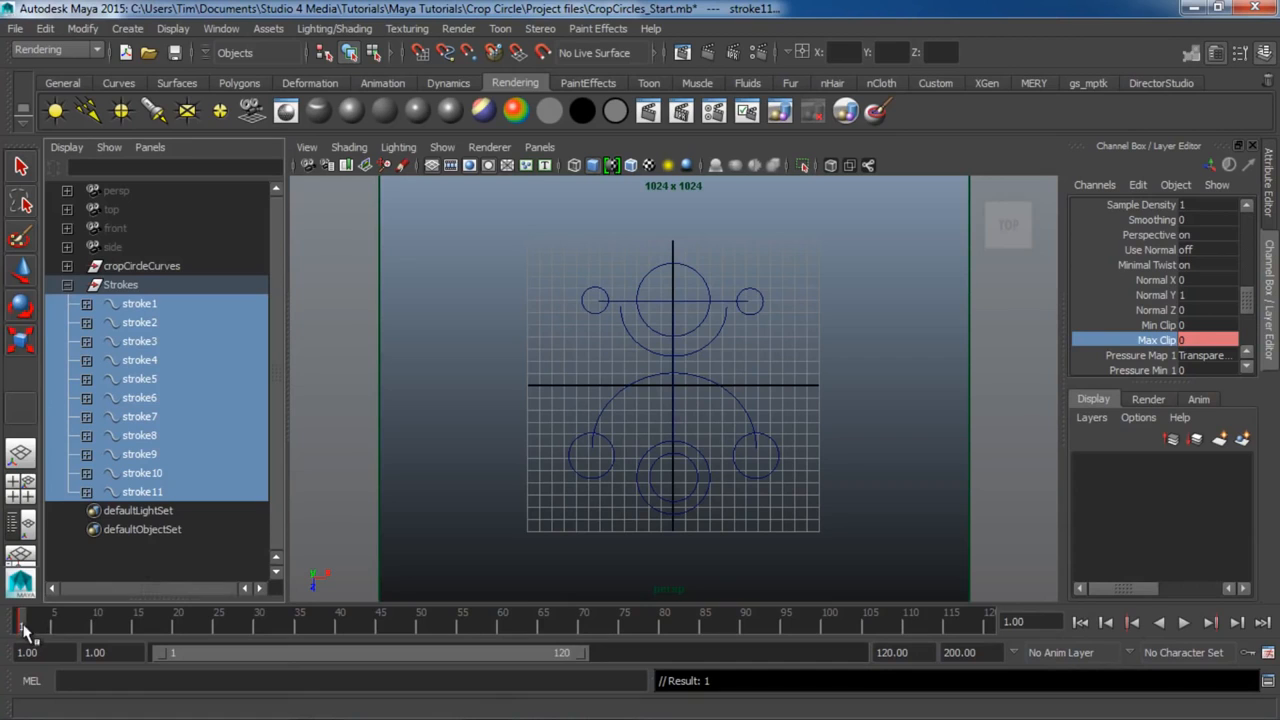
Move the current time to frame 120 and set the animation end time to 120.
{"action": "key", "text": "alt+v"}
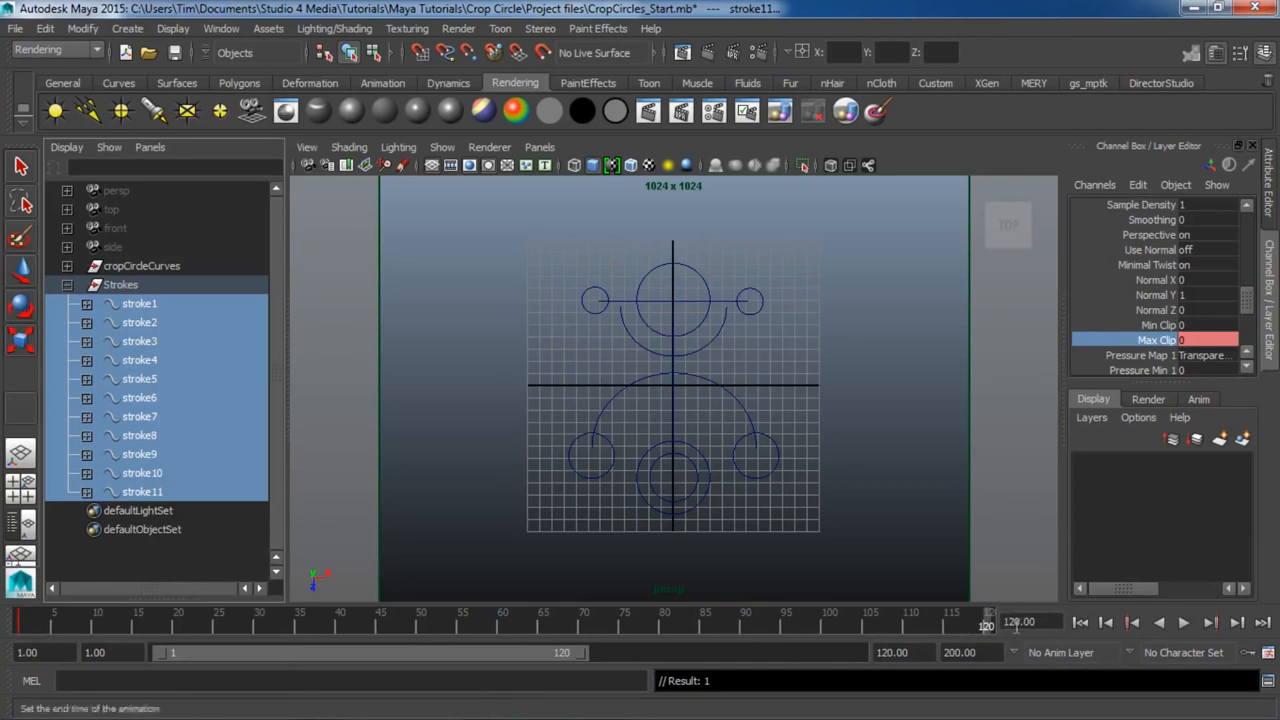
{"action": "left_click", "coordinate": [918, 652]}
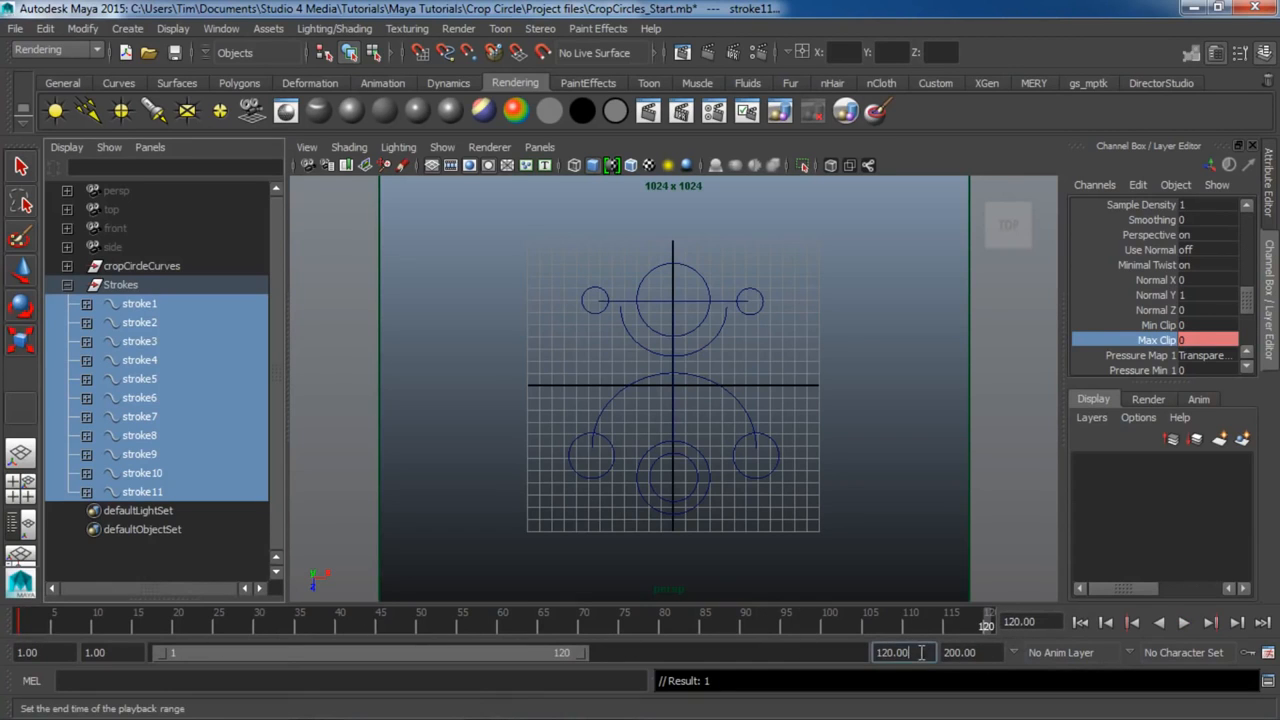
{"action": "key", "text": "Tab"}
{"action": "type", "text": "120"}
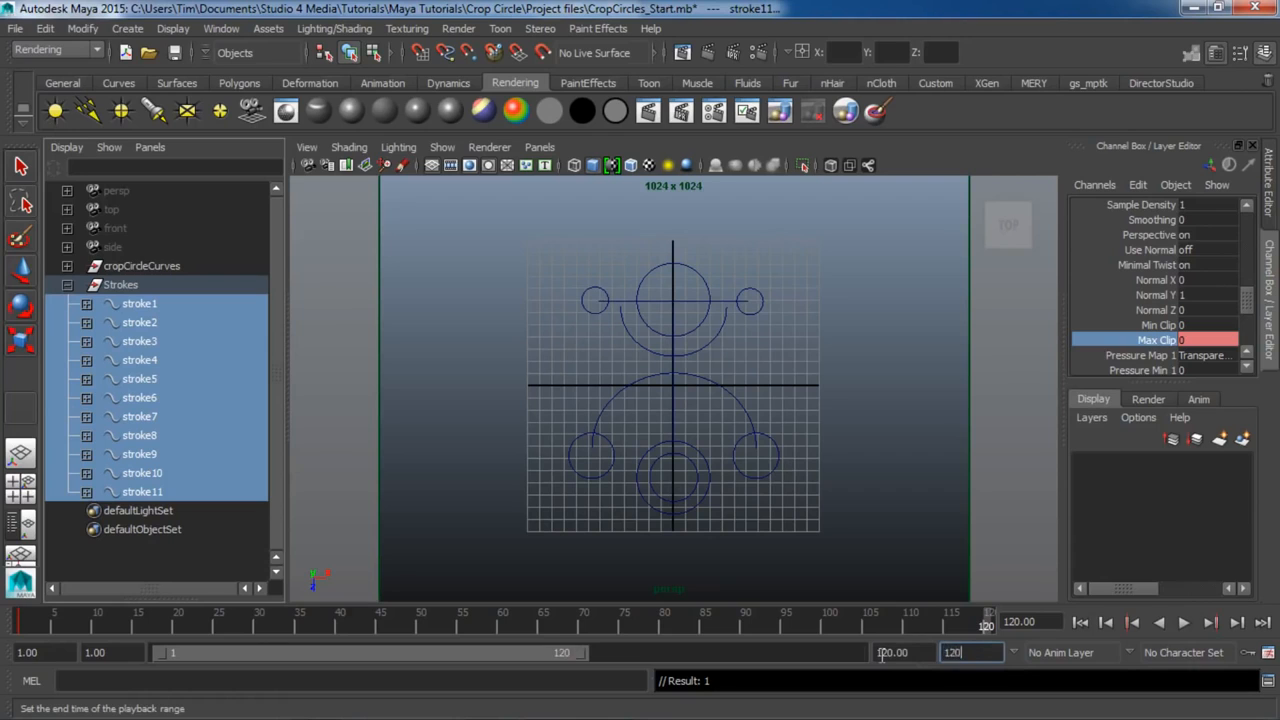
{"action": "key", "text": "Return"}
Set Max Clip to 1 for the selected strokes and key it at frame 120.
{"action": "double_click", "coordinate": [1192, 340]}
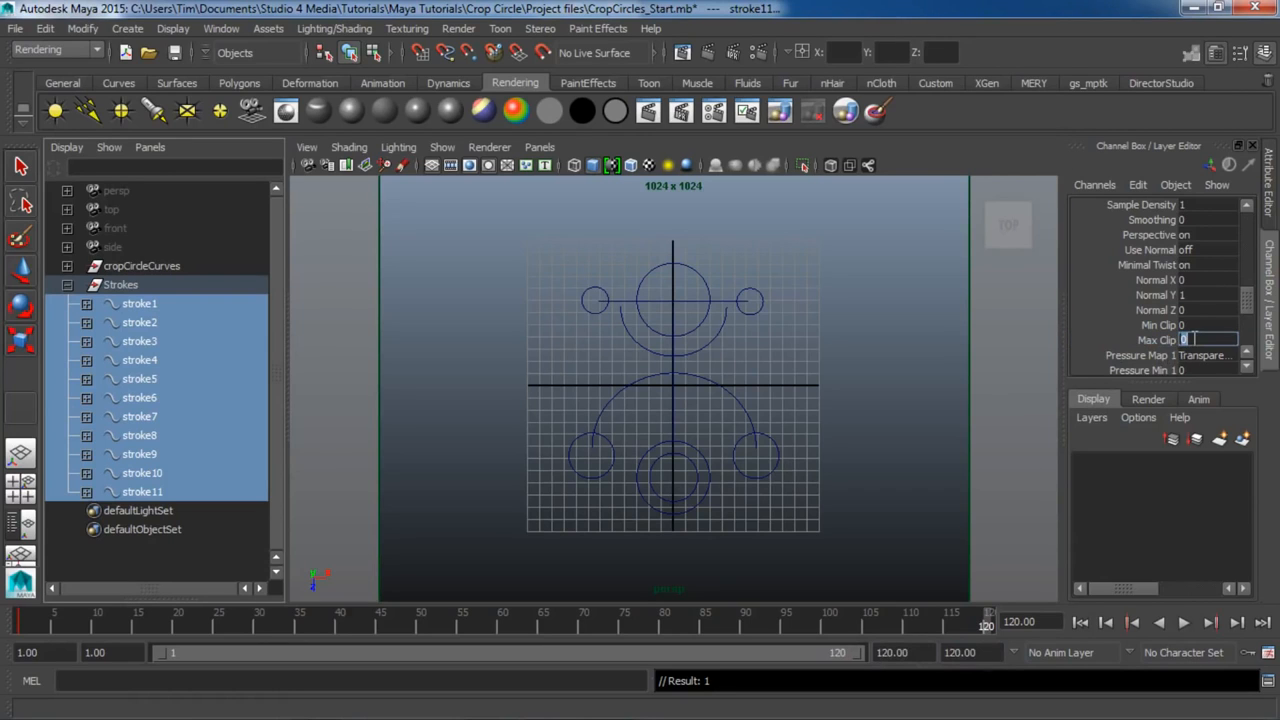
{"action": "type", "text": "1"}
{"action": "key", "text": "Return"}
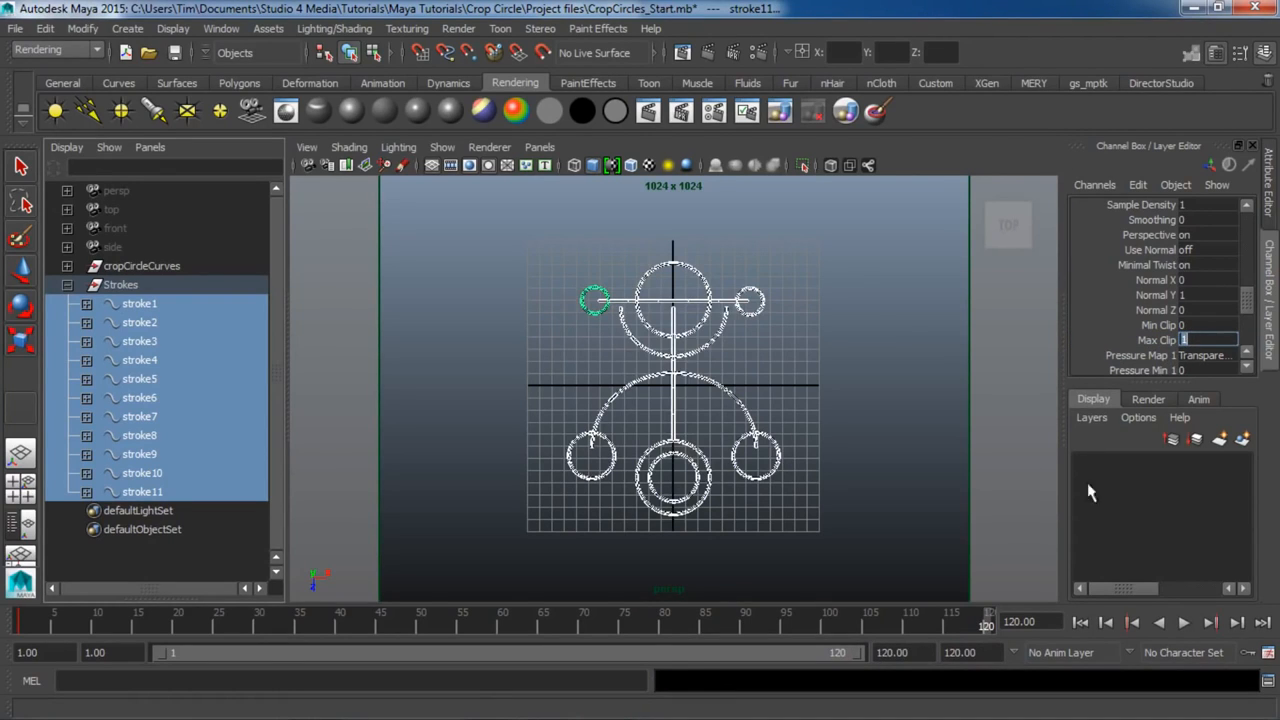
{"action": "left_click", "coordinate": [1136, 342]}
{"action": "right_click", "coordinate": [1136, 342]}
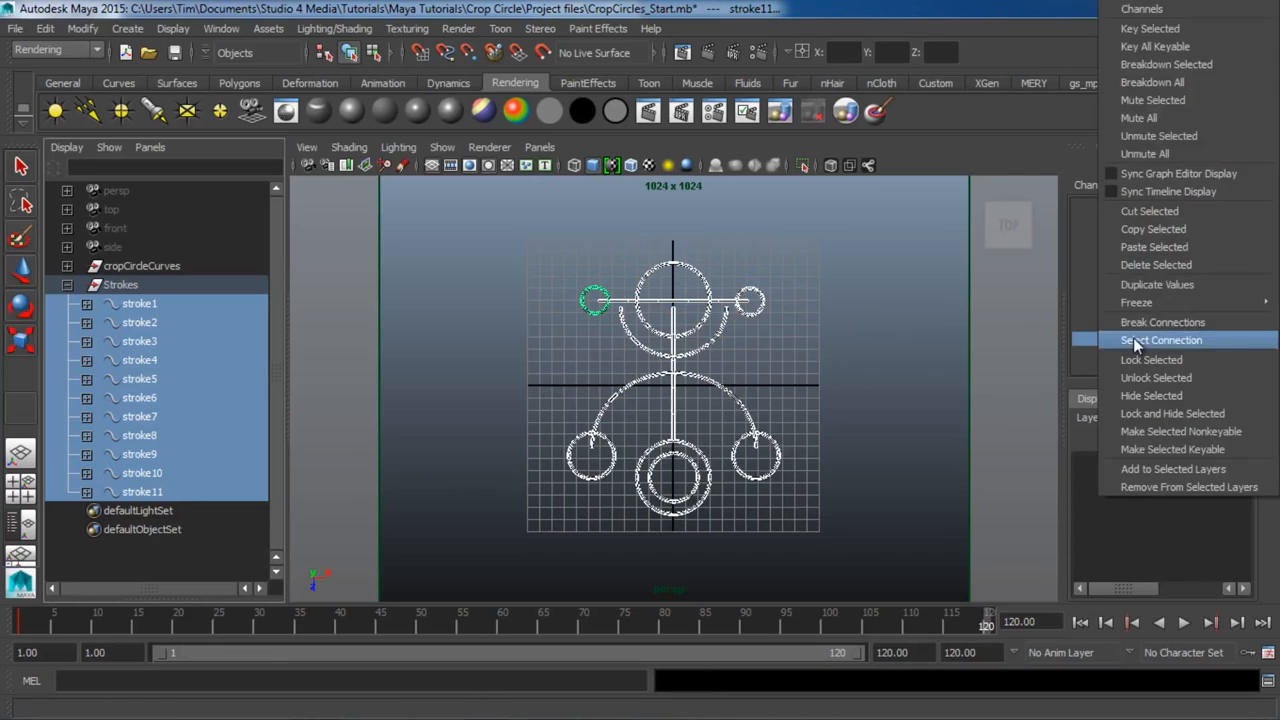
{"action": "left_click", "coordinate": [1185, 33]}
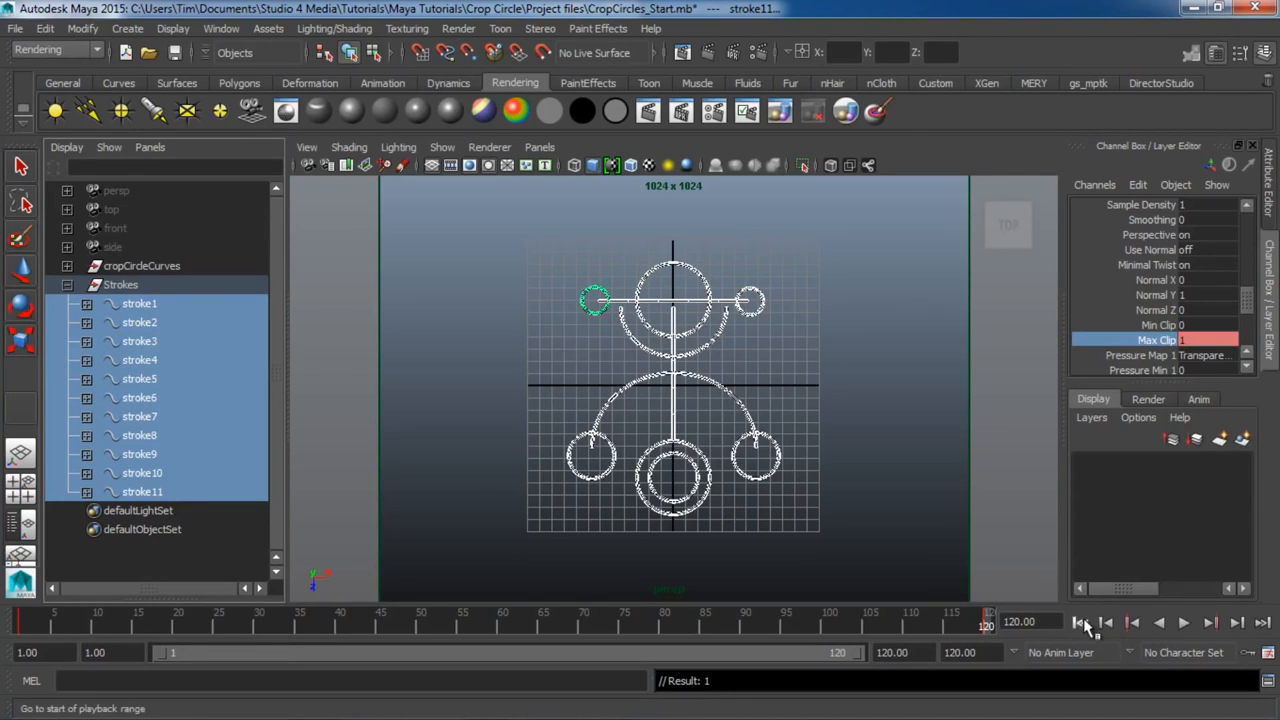
Clear the selection, play the stroke growth animation from the first frame to review it, and return to frame 1.
{"action": "left_click", "coordinate": [1080, 621]}
{"action": "left_click", "coordinate": [851, 473]}
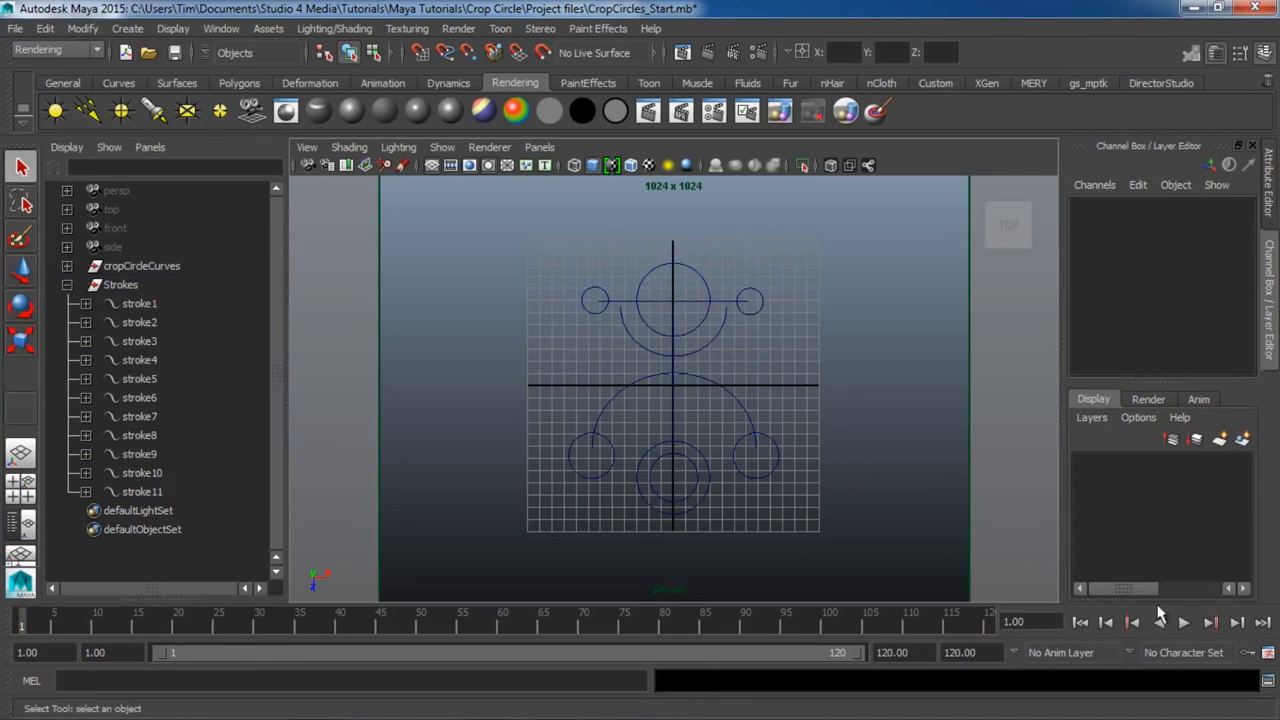
{"action": "left_click", "coordinate": [1184, 622]}
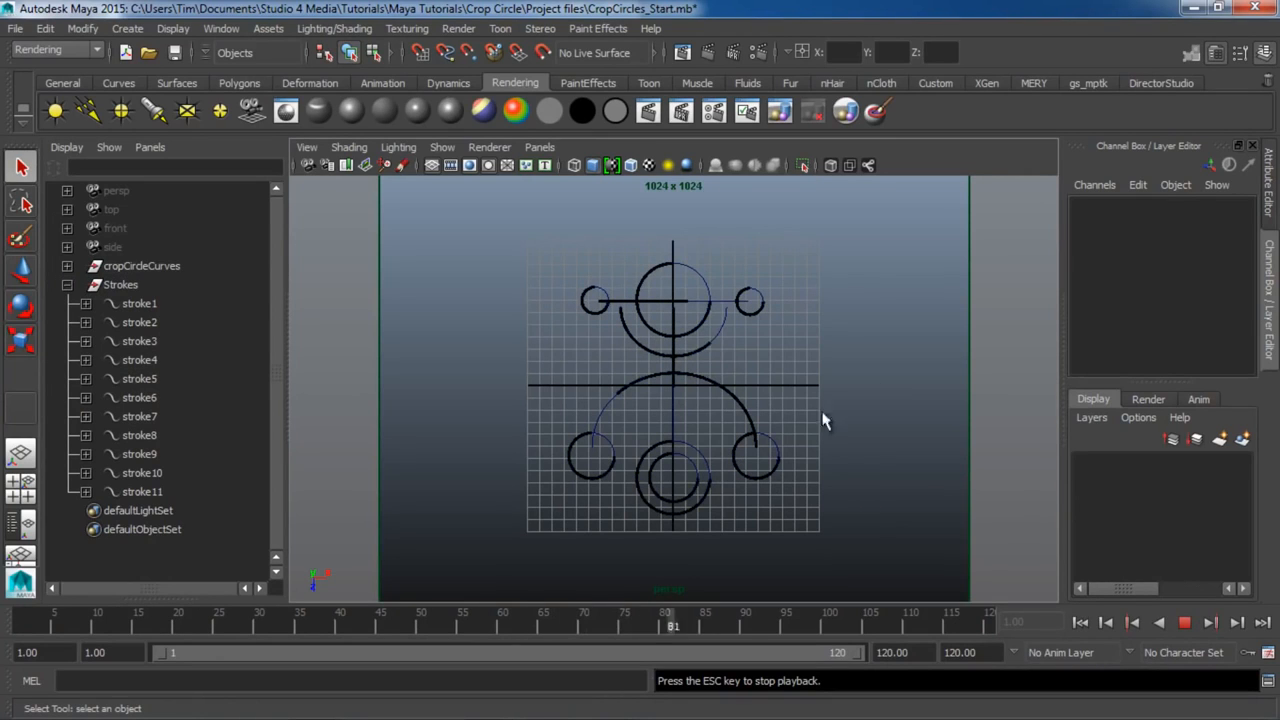
{"action": "left_click", "coordinate": [1184, 622]}
{"action": "scroll", "coordinate": [835, 490], "scroll_direction": "up", "scroll_amount": 3}
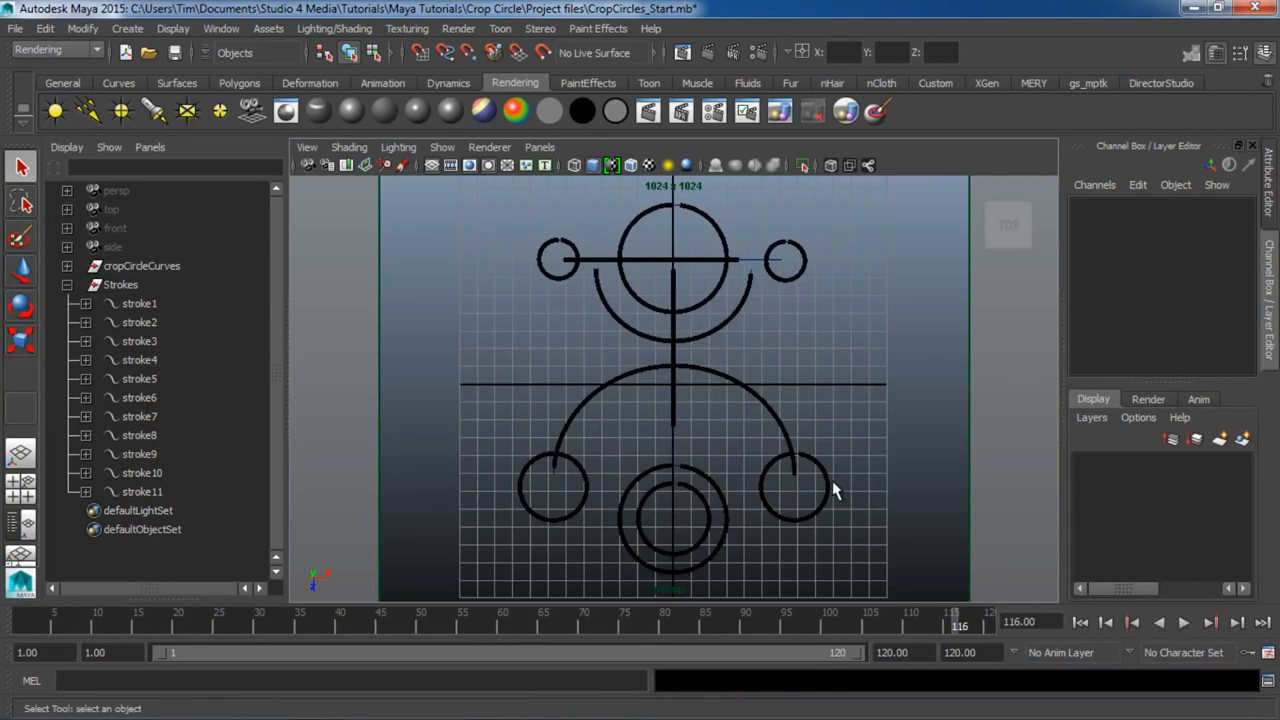
{"action": "left_click", "coordinate": [1081, 622]}
{"action": "left_click", "coordinate": [1183, 622]}
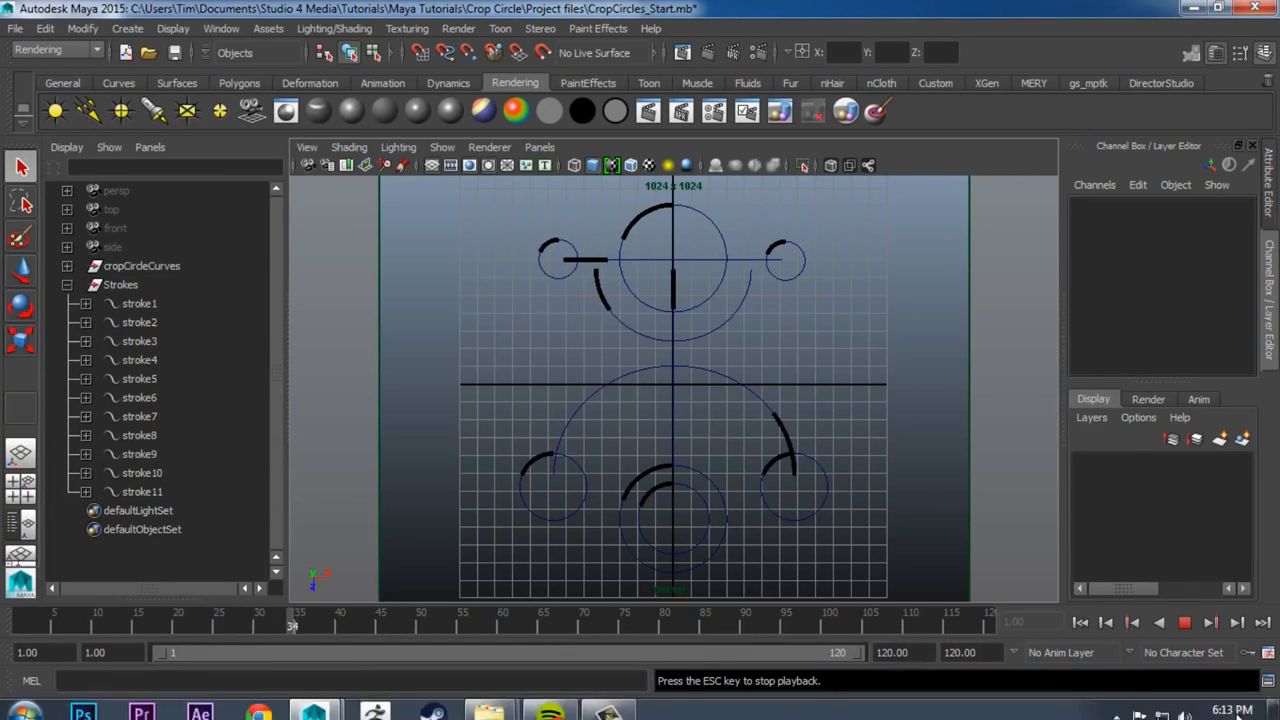
{"action": "left_click", "coordinate": [1080, 622]}
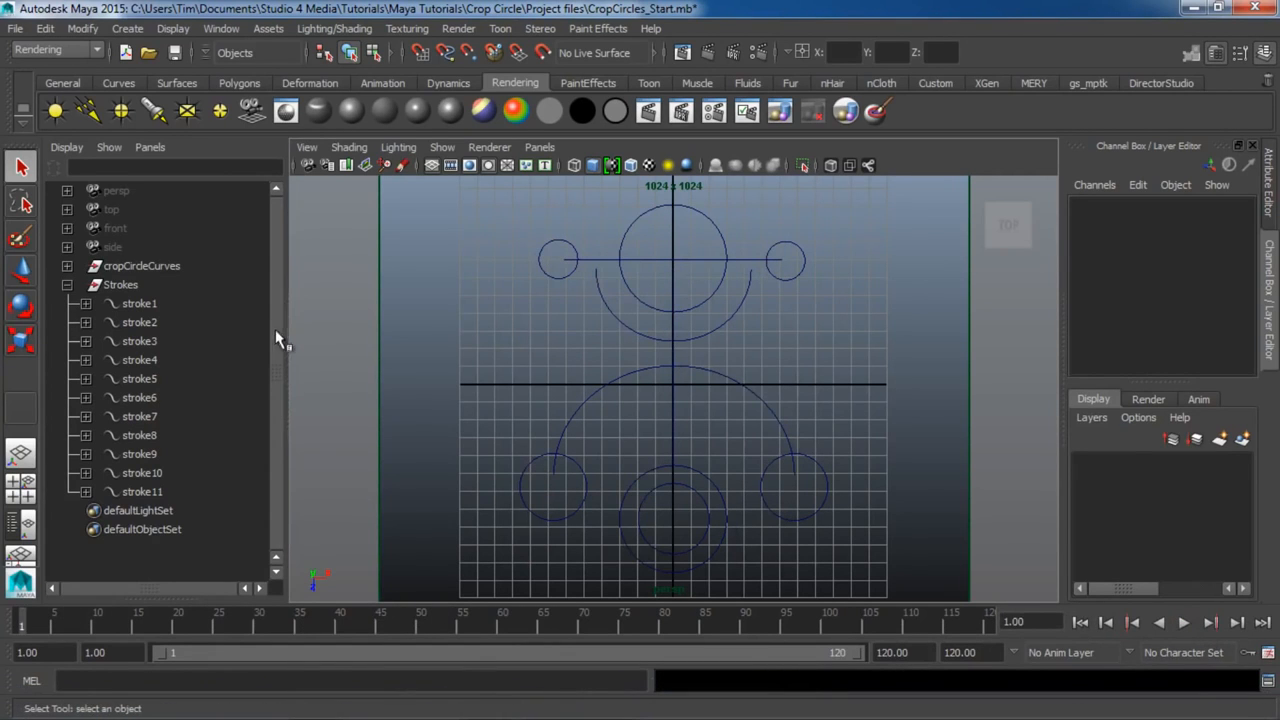
Set Sample Density to 10 for all eleven strokes in the Strokes group and clear the selection.
{"action": "left_click", "coordinate": [150, 303]}
{"action": "left_click", "coordinate": [166, 492], "text": "shift"}
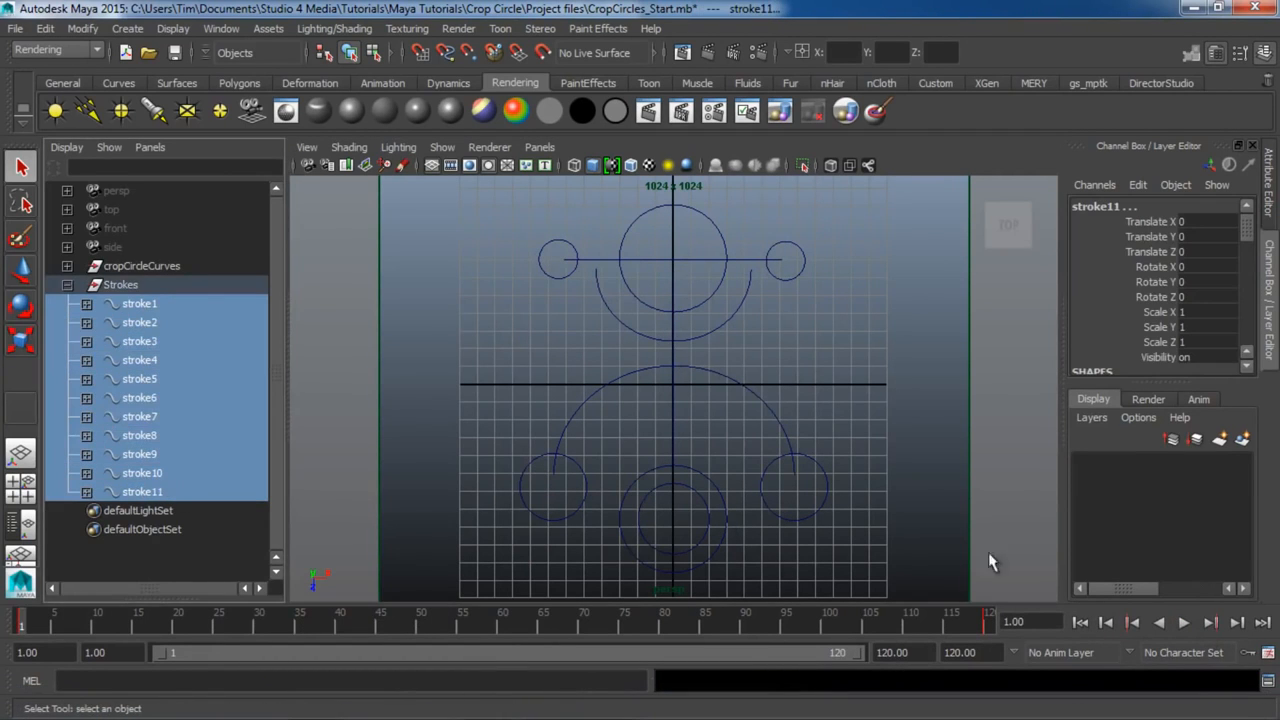
{"action": "scroll", "coordinate": [1146, 325], "scroll_direction": "down", "scroll_amount": 4}
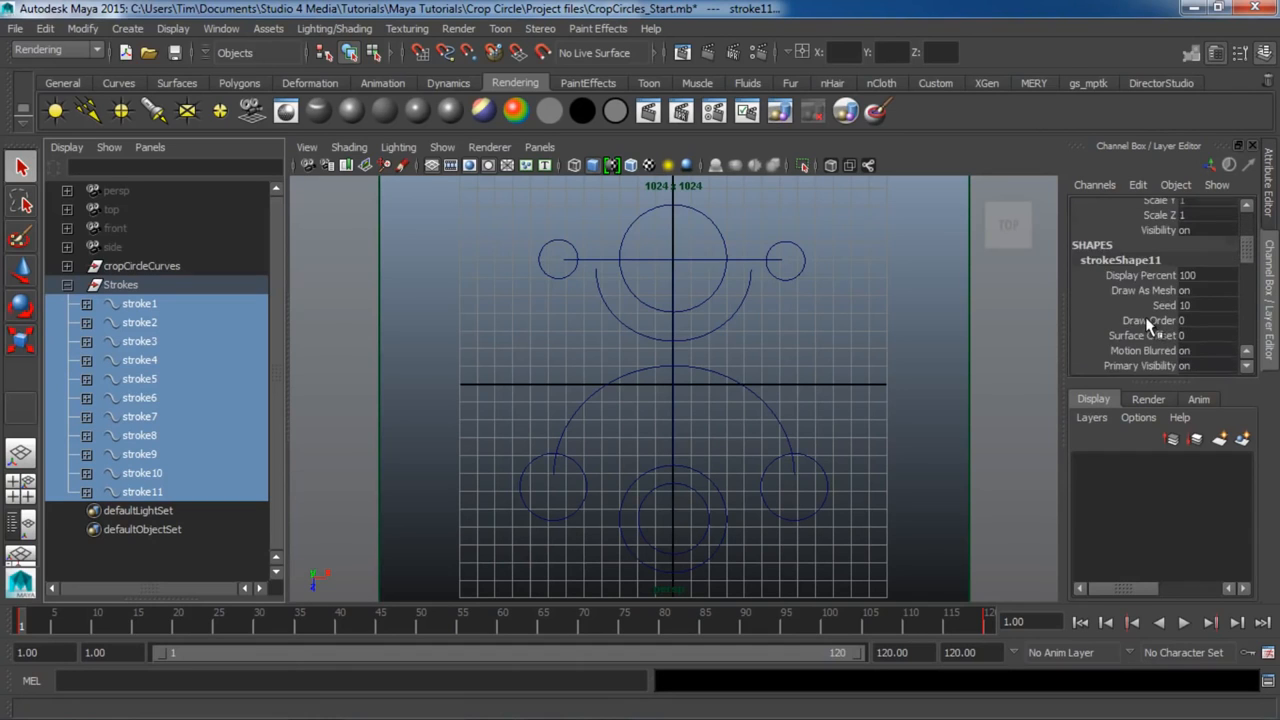
{"action": "scroll", "coordinate": [1148, 323], "scroll_direction": "down", "scroll_amount": 5}
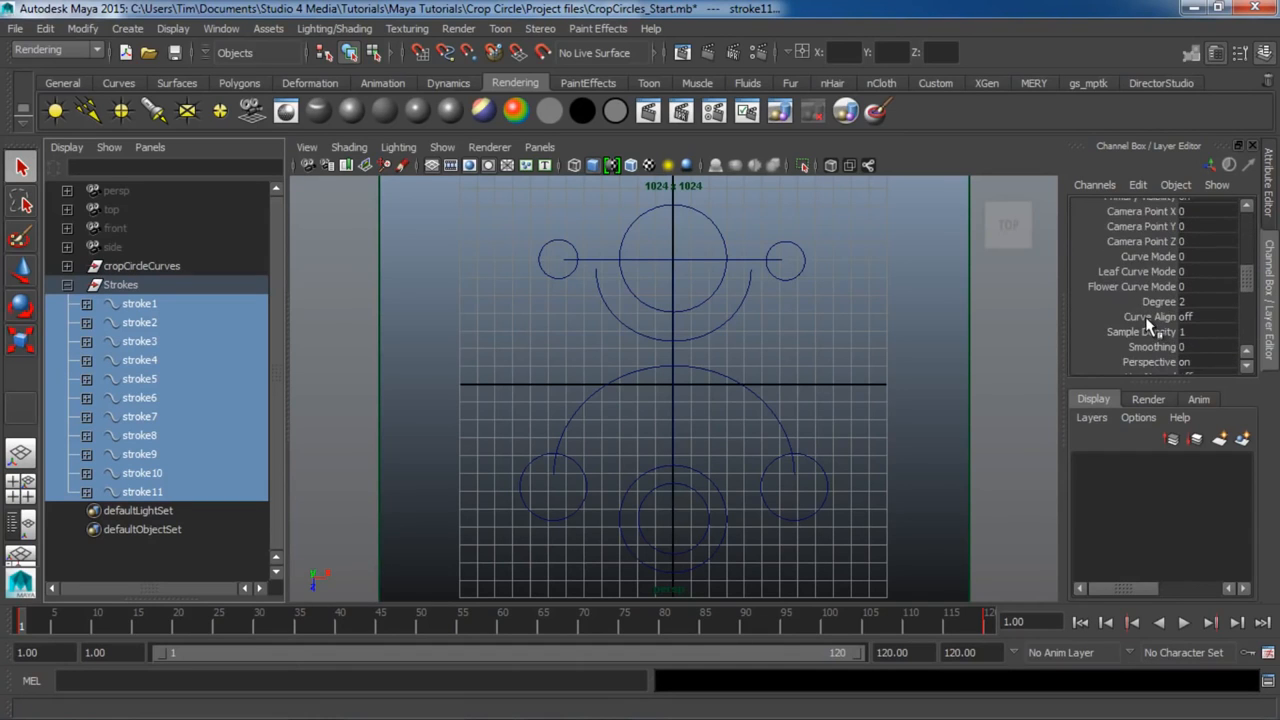
{"action": "scroll", "coordinate": [1148, 325], "scroll_direction": "down", "scroll_amount": 3}
{"action": "left_click", "coordinate": [1200, 289]}
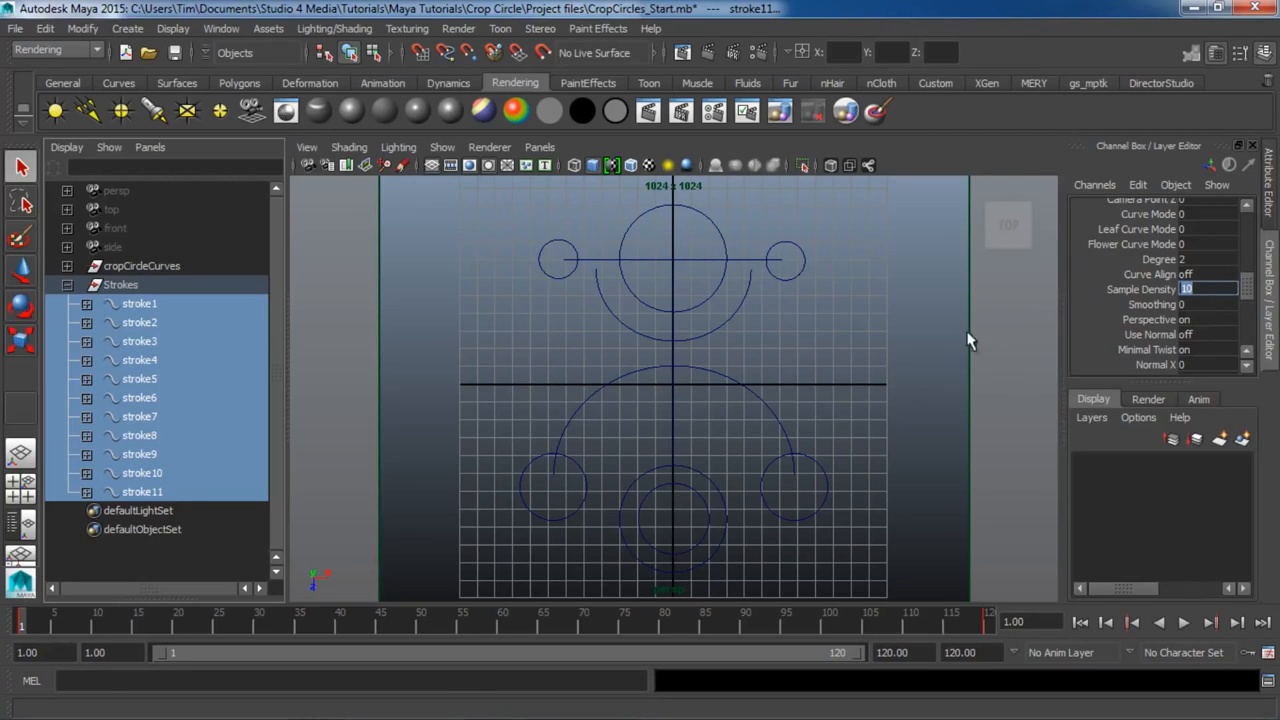
{"action": "left_click", "coordinate": [950, 350]}
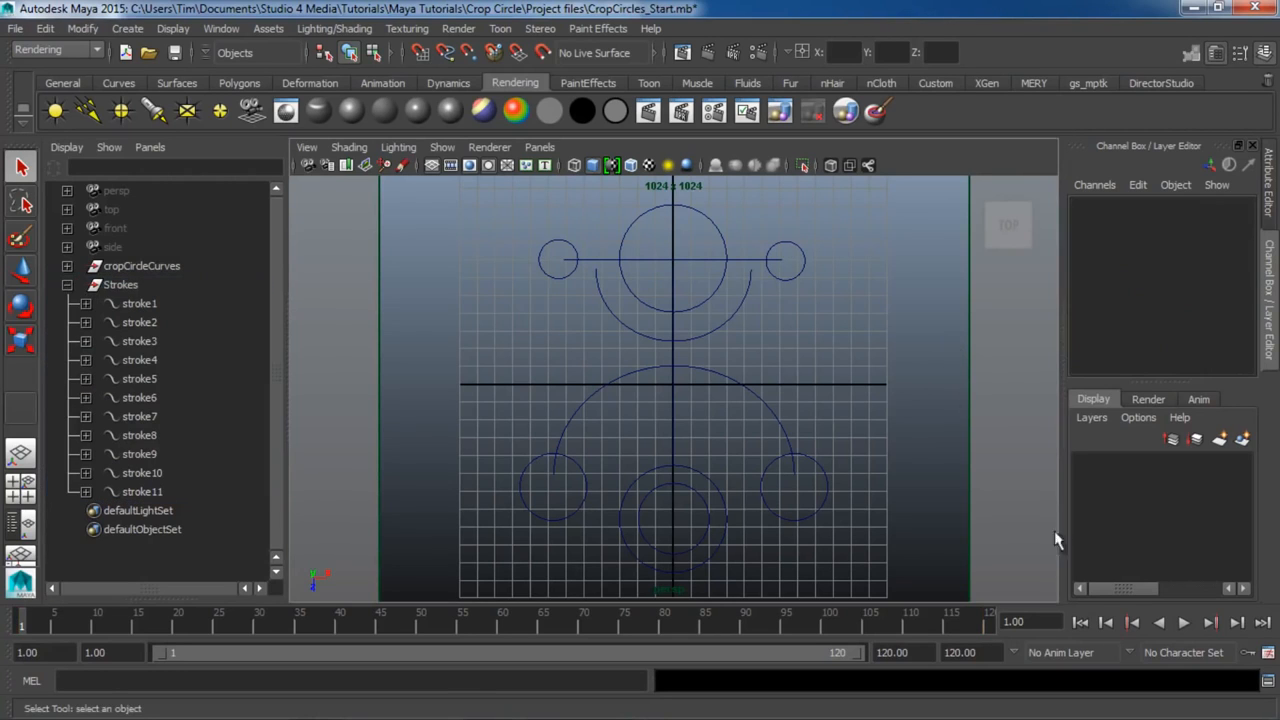
Play the stroke animation, stop it partway, and examine the smoothness of the large lower arc stroke up close.
{"action": "left_click", "coordinate": [1184, 623]}
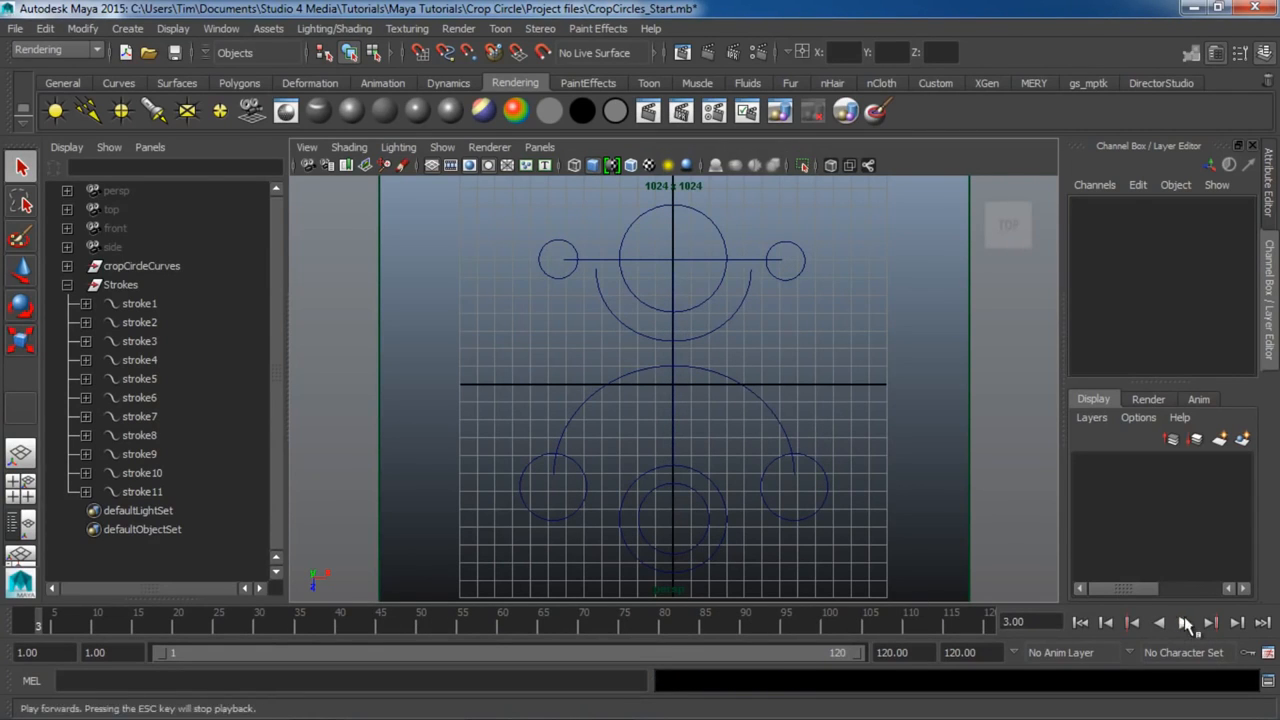
{"action": "left_click", "coordinate": [792, 455]}
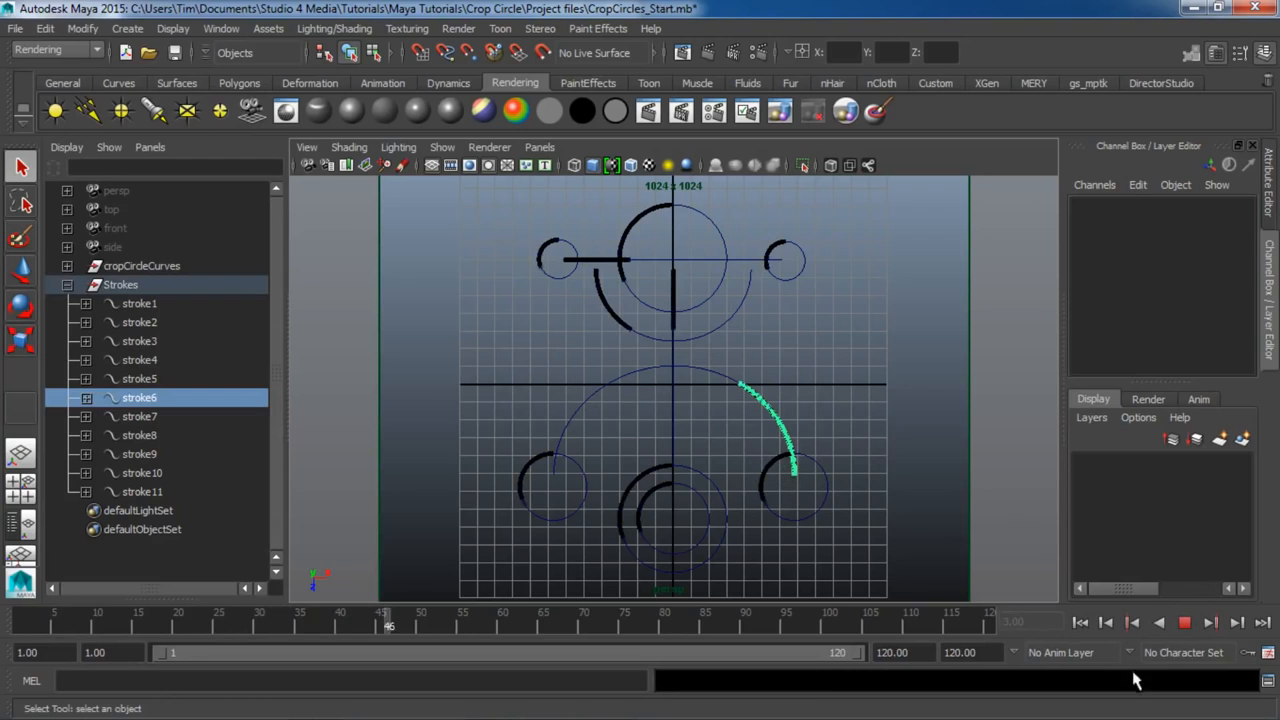
{"action": "left_click", "coordinate": [1185, 623]}
{"action": "scroll", "coordinate": [785, 443], "scroll_direction": "up", "scroll_amount": 5}
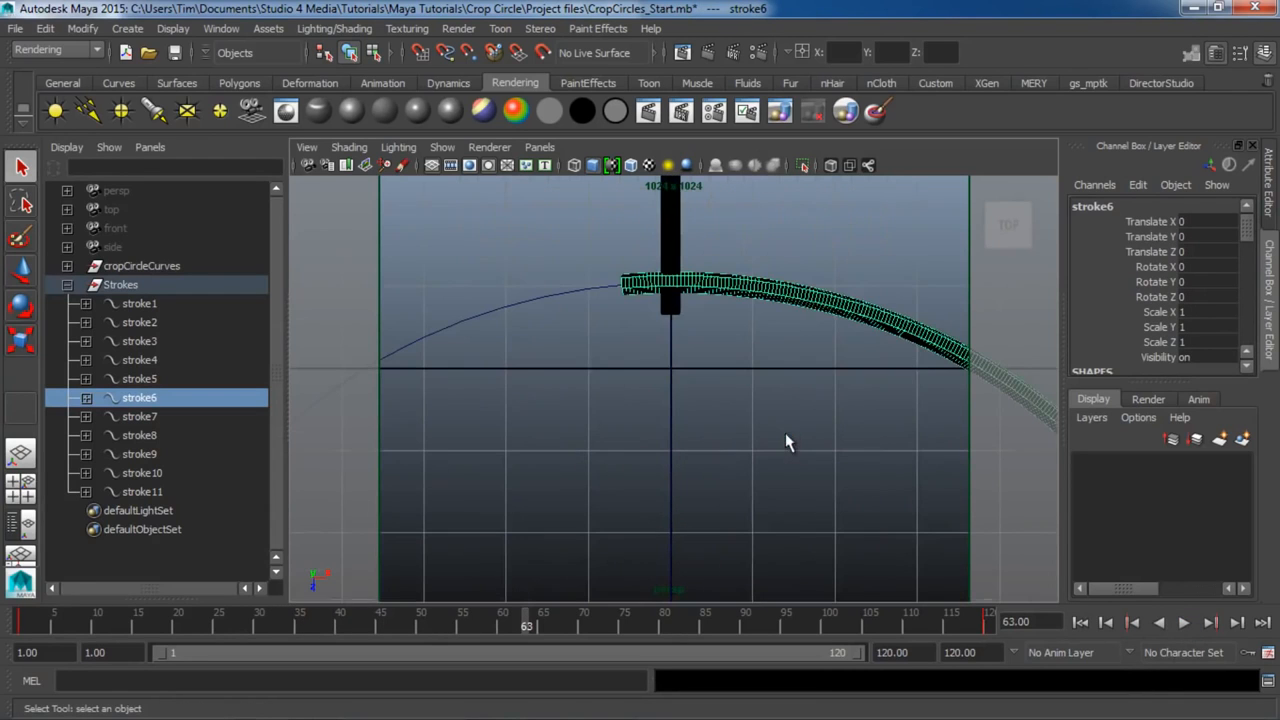
{"action": "scroll", "coordinate": [745, 343], "scroll_direction": "down", "scroll_amount": 5}
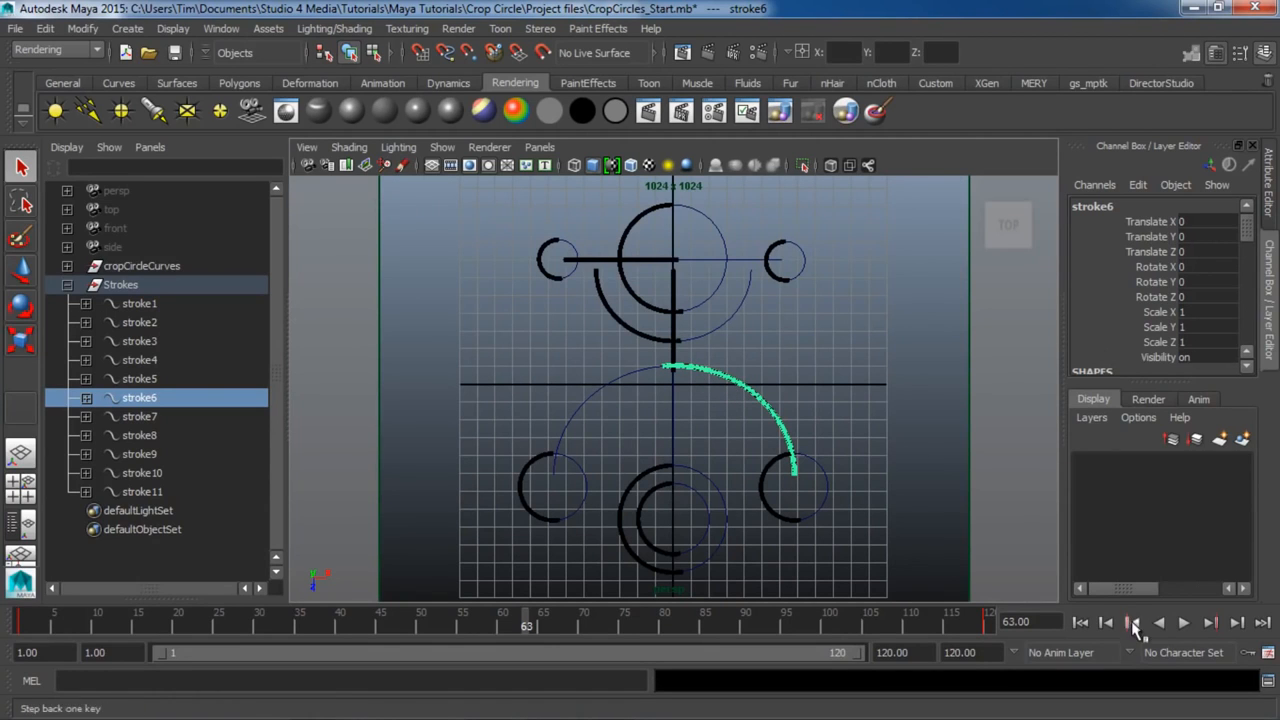
Resume playback, clear the selection, and replay the stroke growth from the first frame.
{"action": "left_click", "coordinate": [1184, 623]}
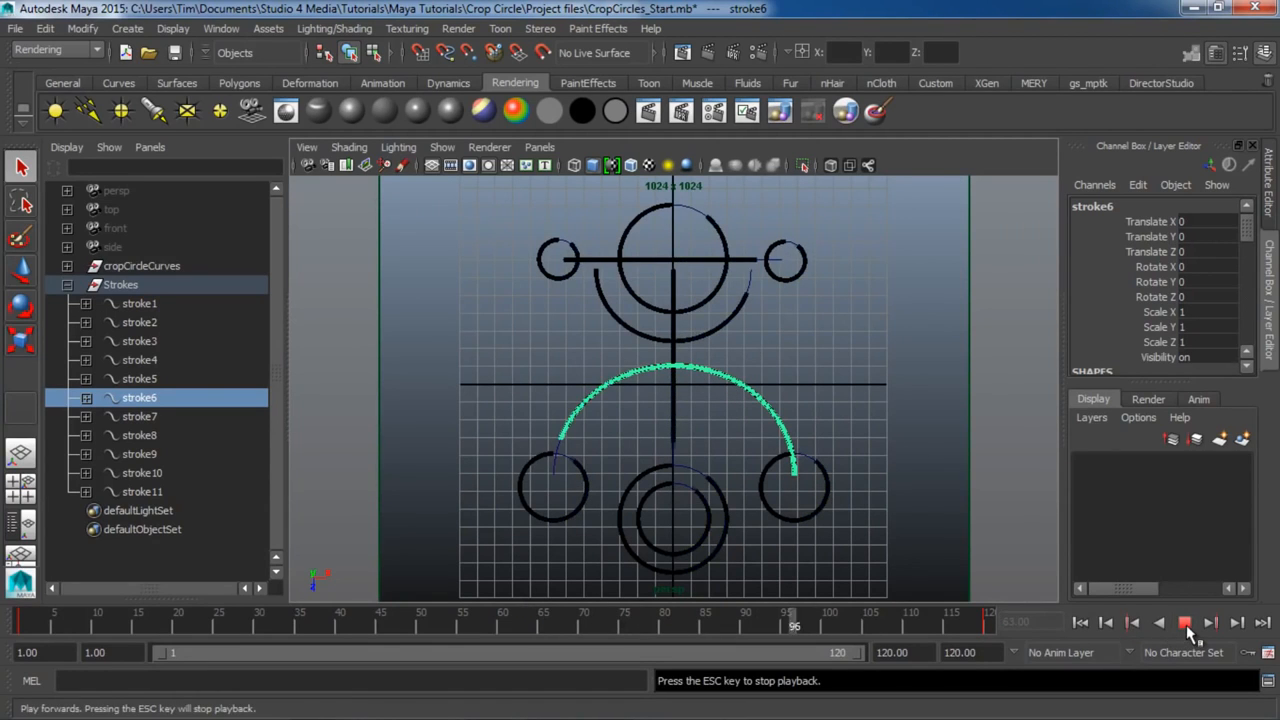
{"action": "left_click", "coordinate": [1186, 623]}
{"action": "left_click", "coordinate": [933, 433]}
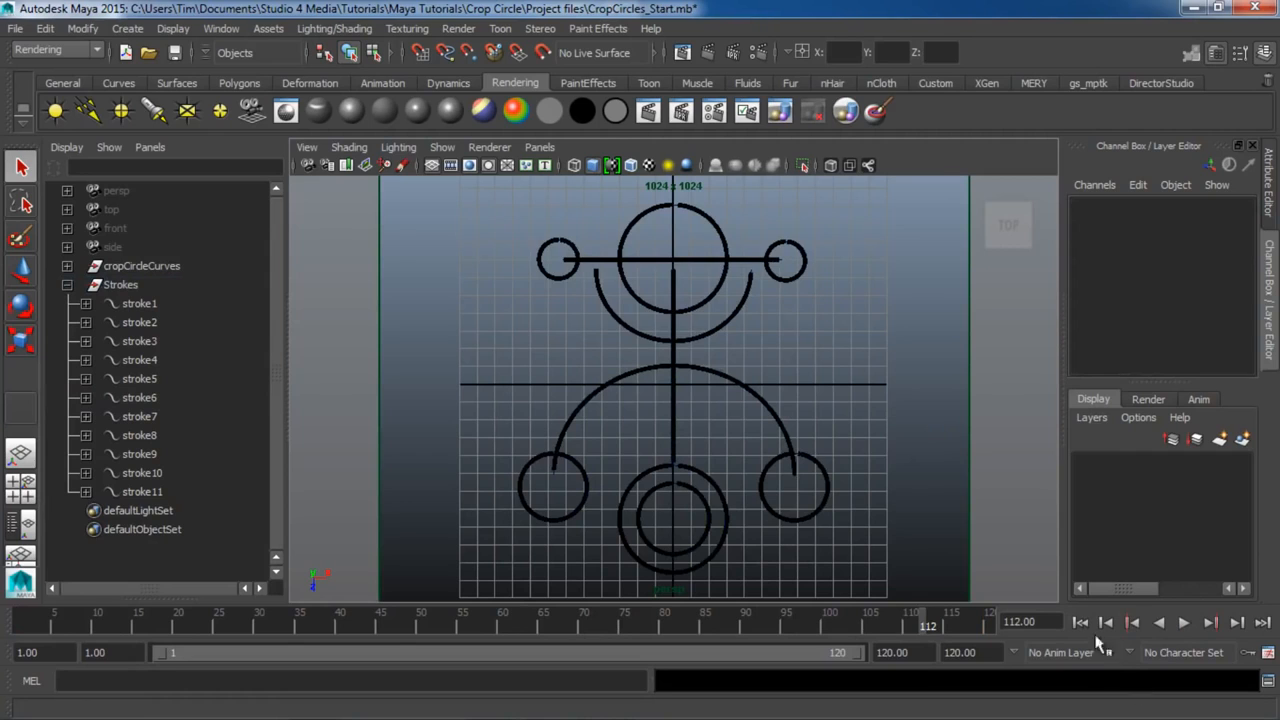
{"action": "left_click", "coordinate": [1080, 622]}
{"action": "left_click", "coordinate": [1184, 623]}
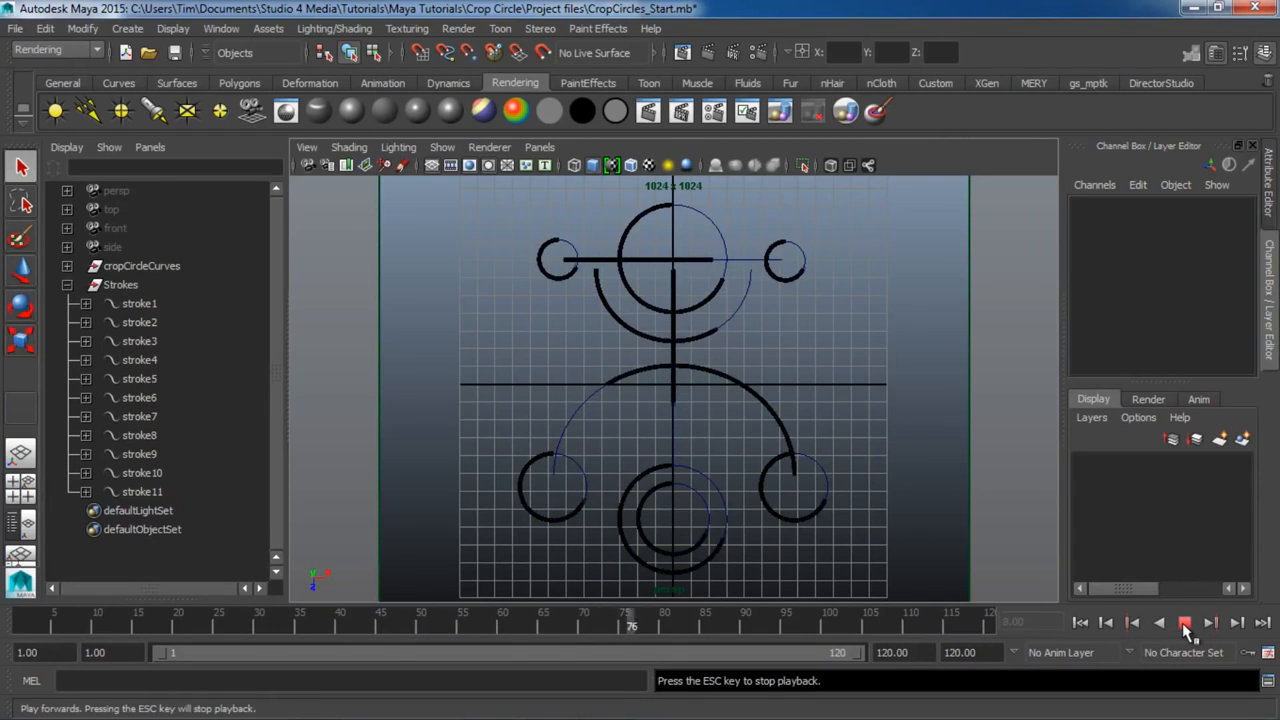
{"action": "left_click", "coordinate": [1185, 623]}
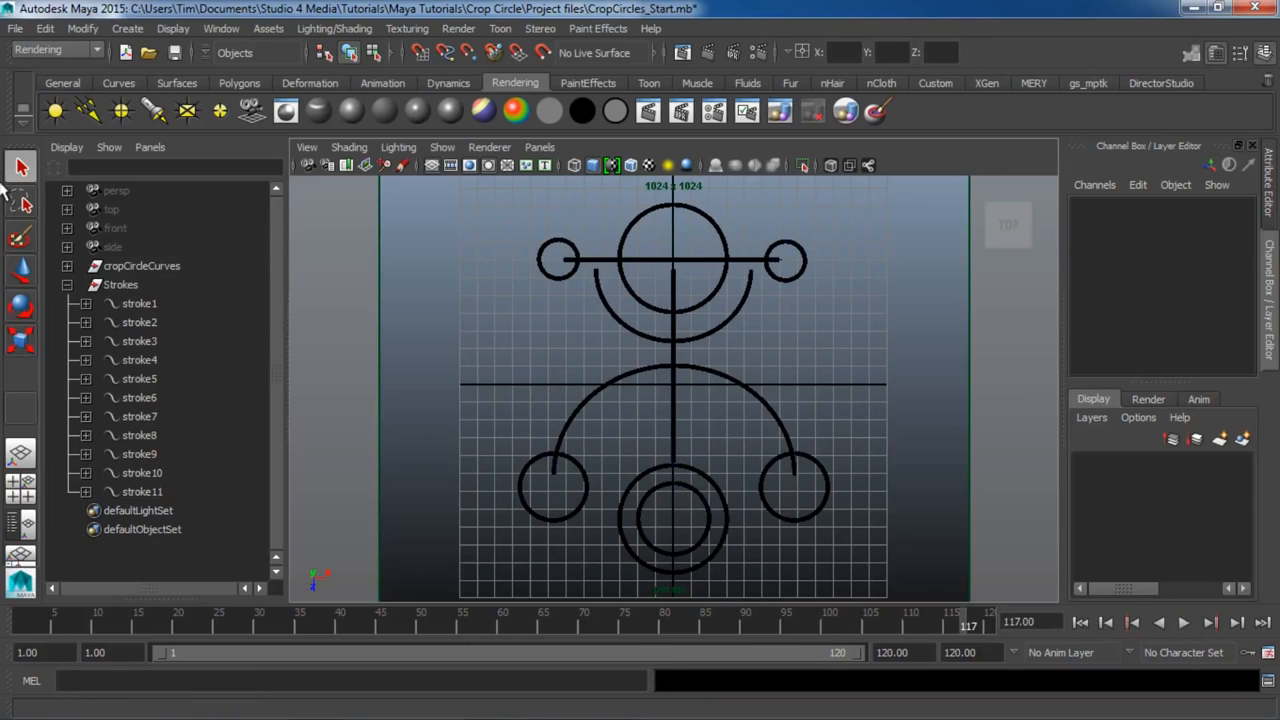
Make stroke1 through stroke11 share one brush and clear the selection.
{"action": "left_click", "coordinate": [112, 285]}
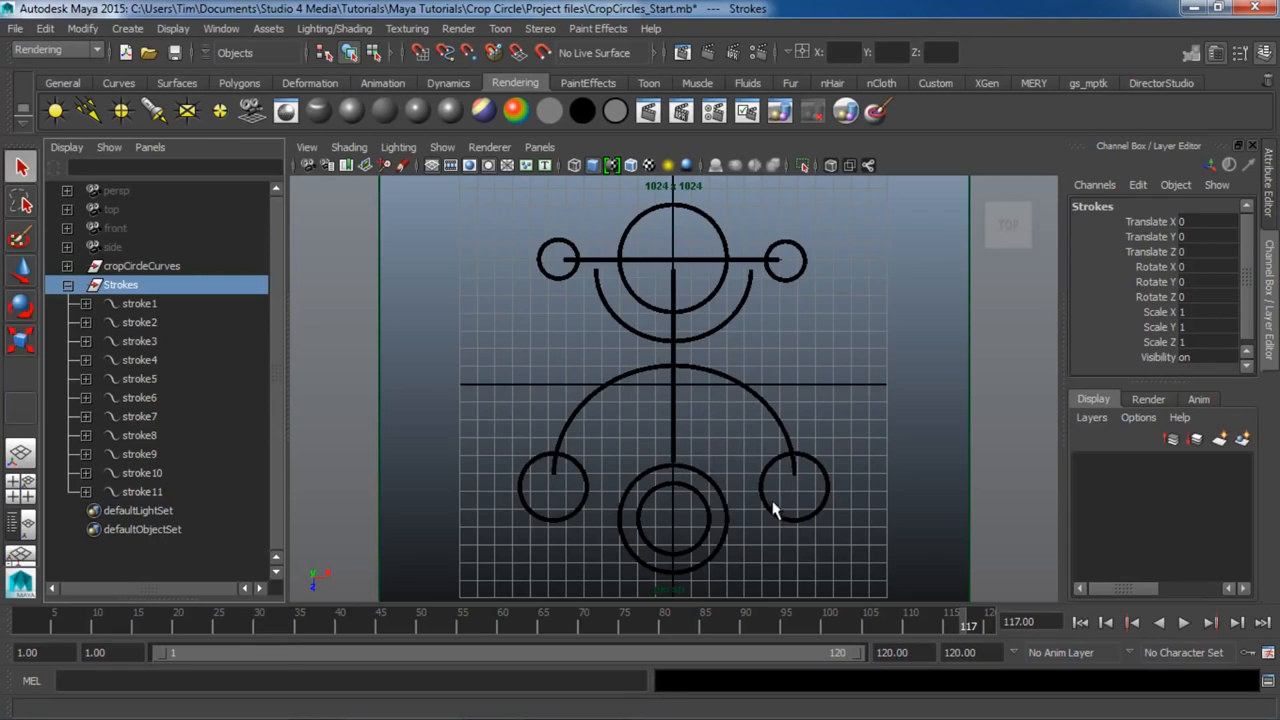
{"action": "left_click", "coordinate": [158, 302]}
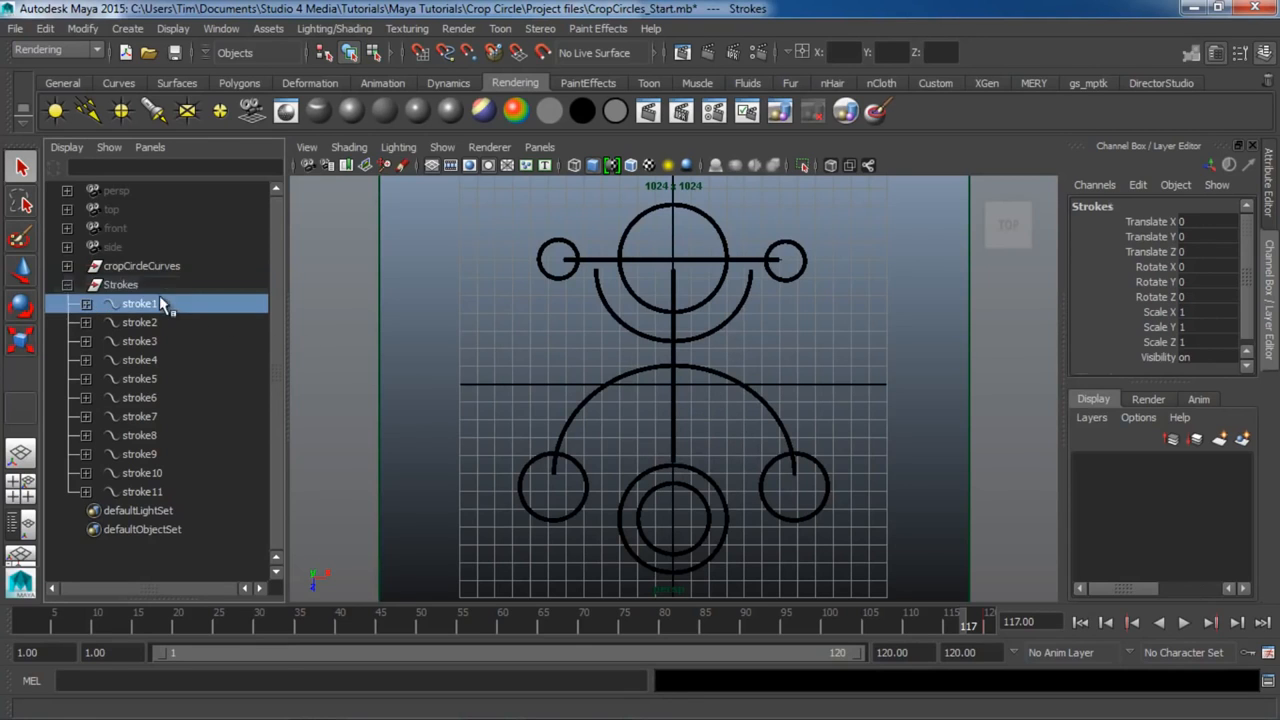
{"action": "left_click", "coordinate": [186, 494], "text": "shift"}
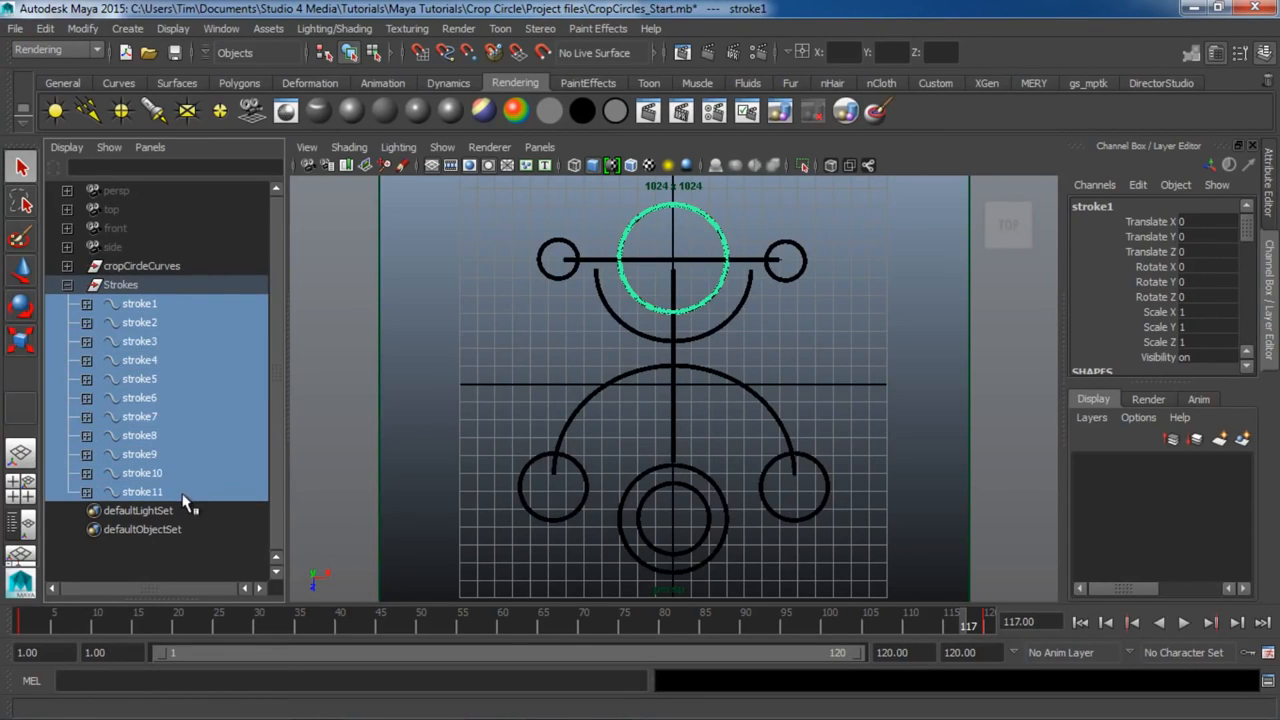
{"action": "left_click", "coordinate": [595, 29]}
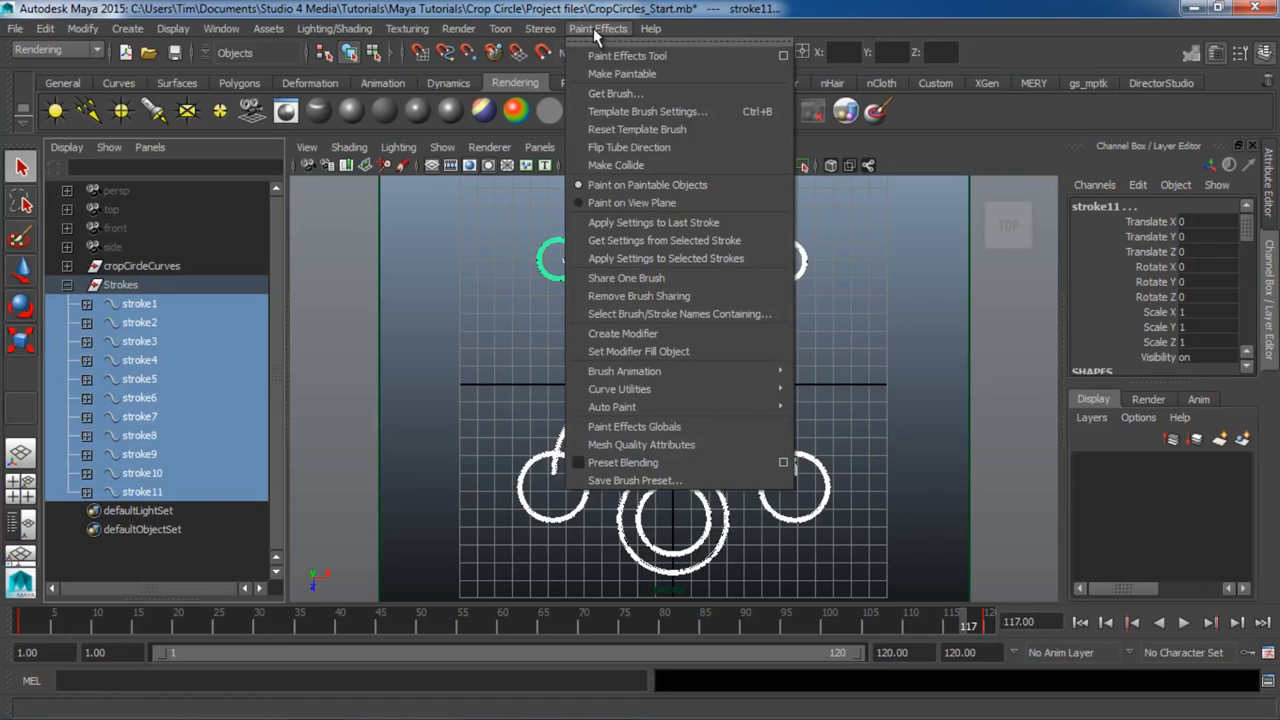
{"action": "left_click", "coordinate": [667, 280]}
{"action": "left_click", "coordinate": [560, 325]}
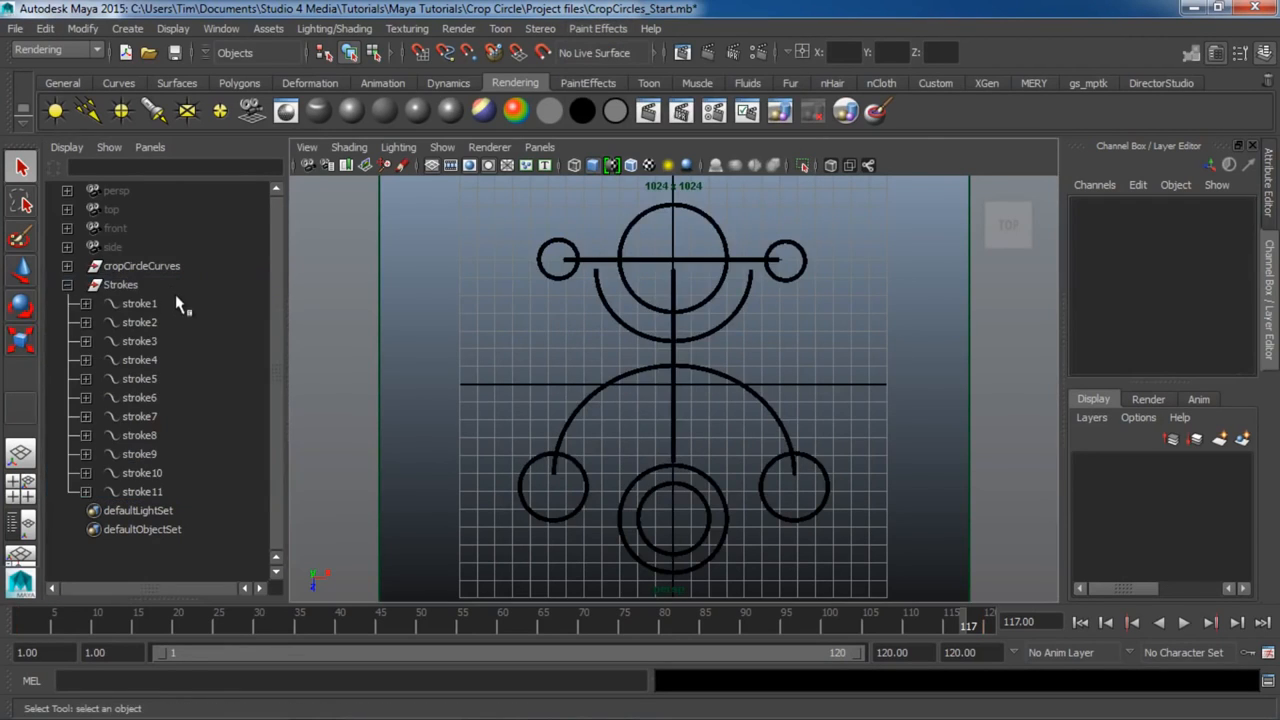
Open the Brush Profile attributes of the shared brush through stroke1.
{"action": "left_click", "coordinate": [172, 303]}
{"action": "left_click", "coordinate": [1268, 195]}
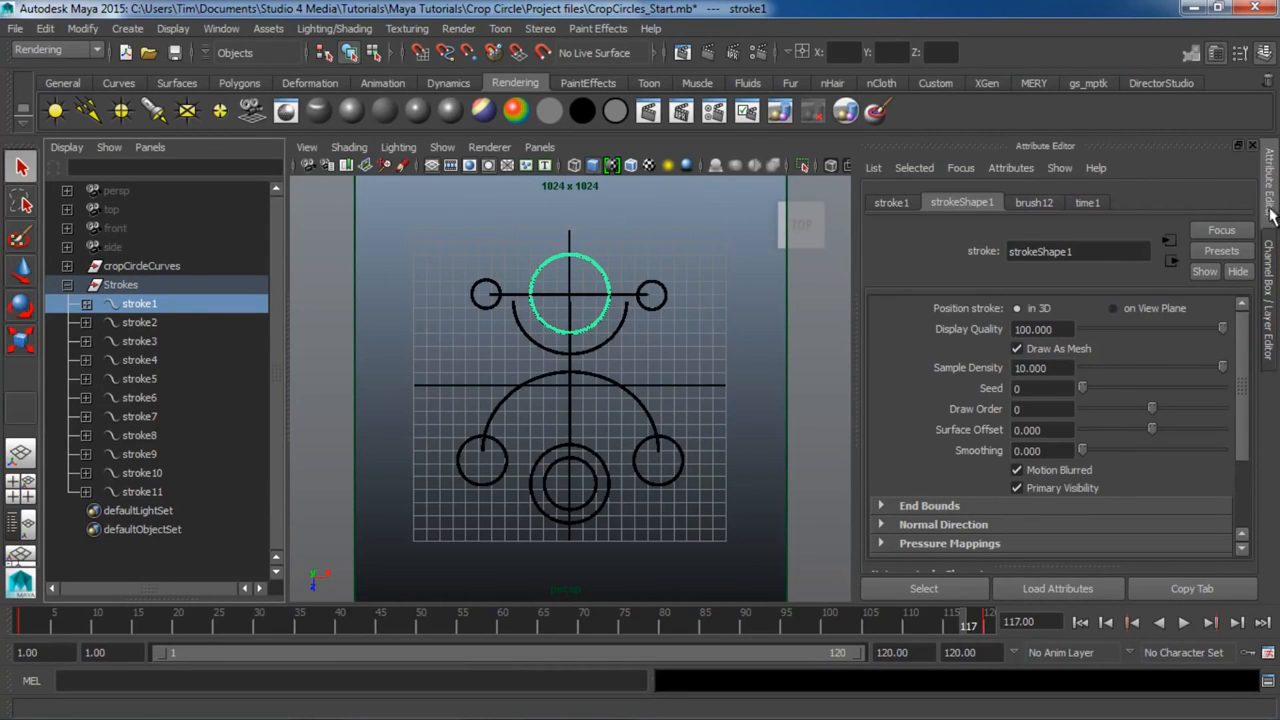
{"action": "left_click", "coordinate": [1040, 204]}
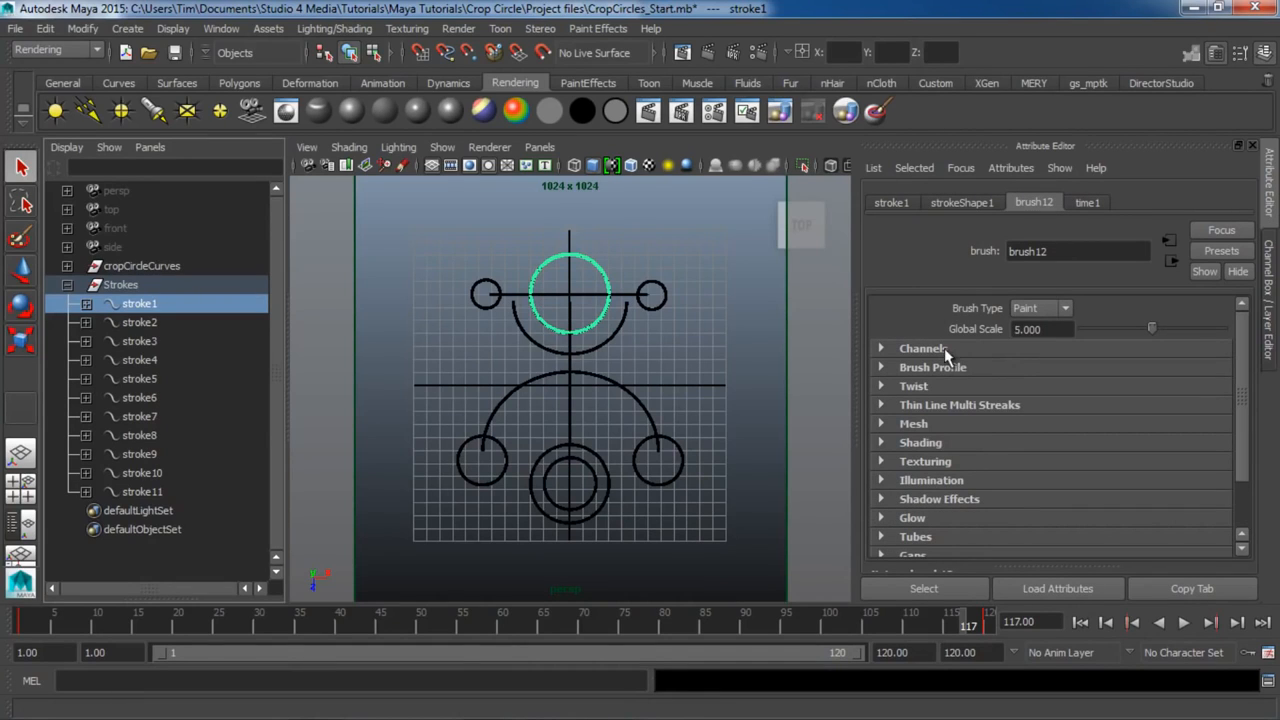
{"action": "scroll", "coordinate": [976, 460], "scroll_direction": "down", "scroll_amount": 3}
{"action": "scroll", "coordinate": [974, 457], "scroll_direction": "up", "scroll_amount": 3}
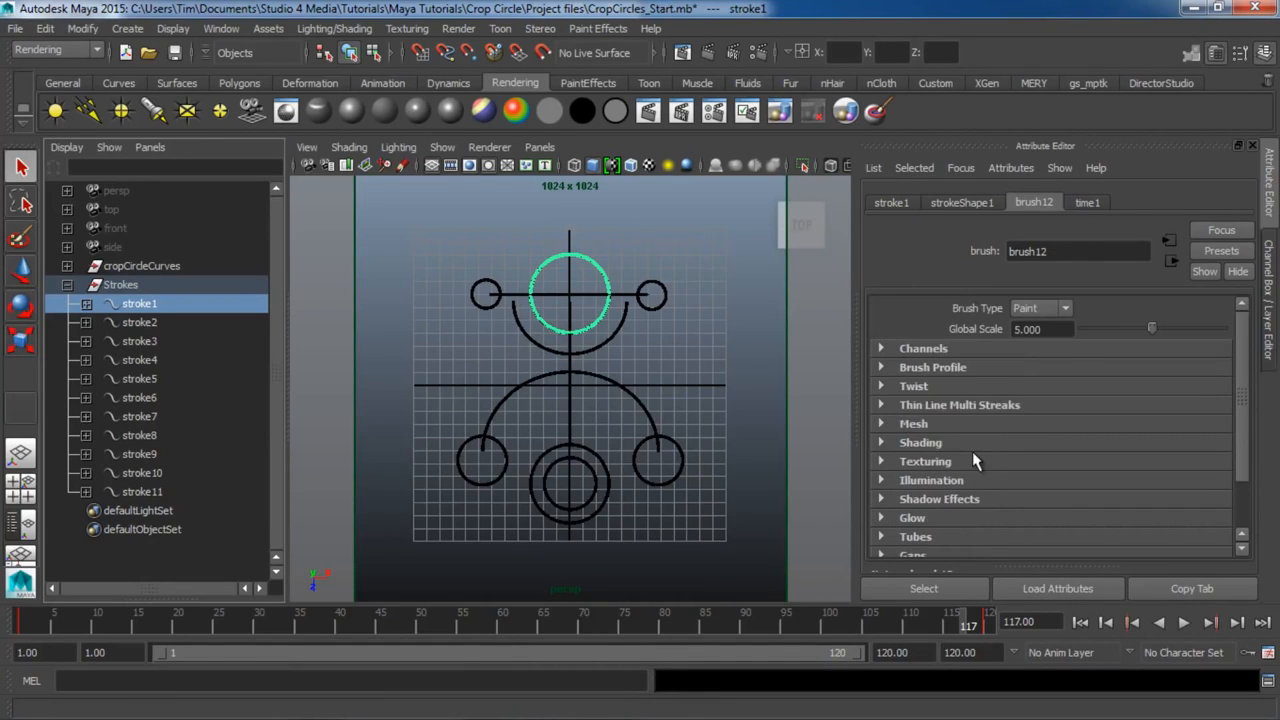
{"action": "left_click", "coordinate": [966, 369]}
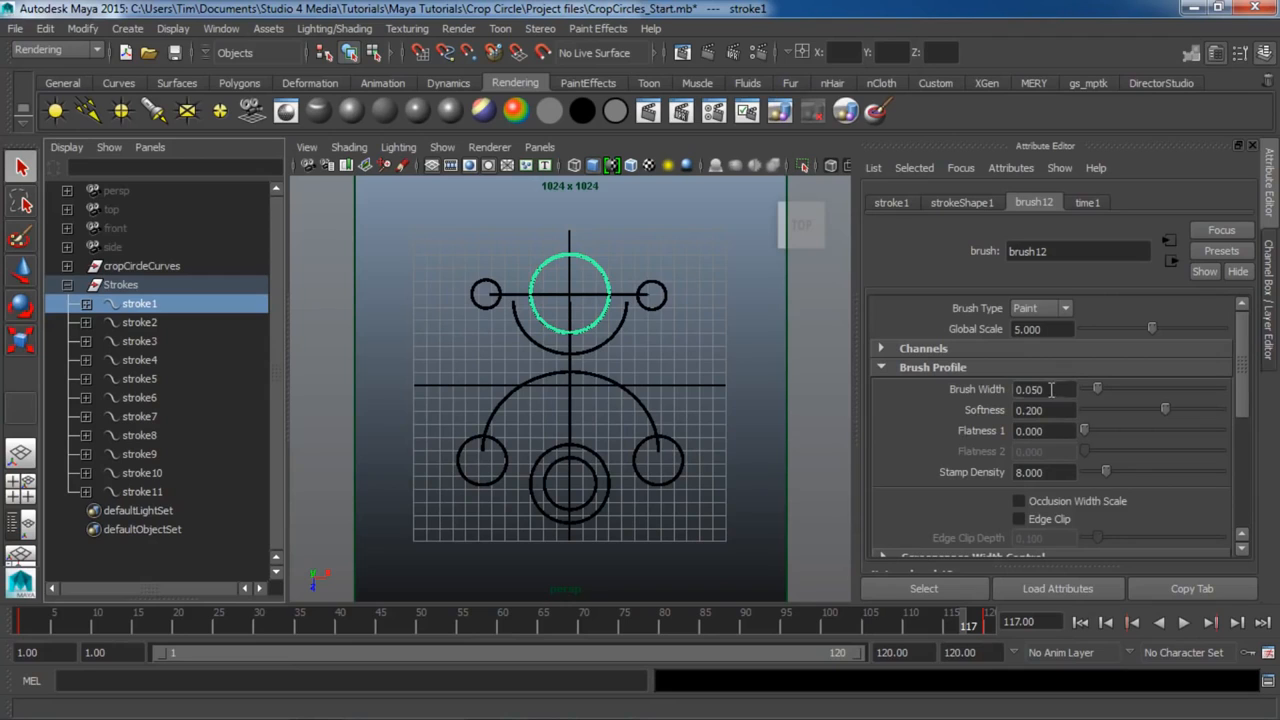
Try Brush Width values of 0.2, 1 and 0.1 on the shared brush and compare the stroke thickness.
{"action": "left_click_drag", "start_coordinate": [1051, 389], "coordinate": [1033, 397]}
{"action": "type", "text": "2"}
{"action": "key", "text": "Return"}
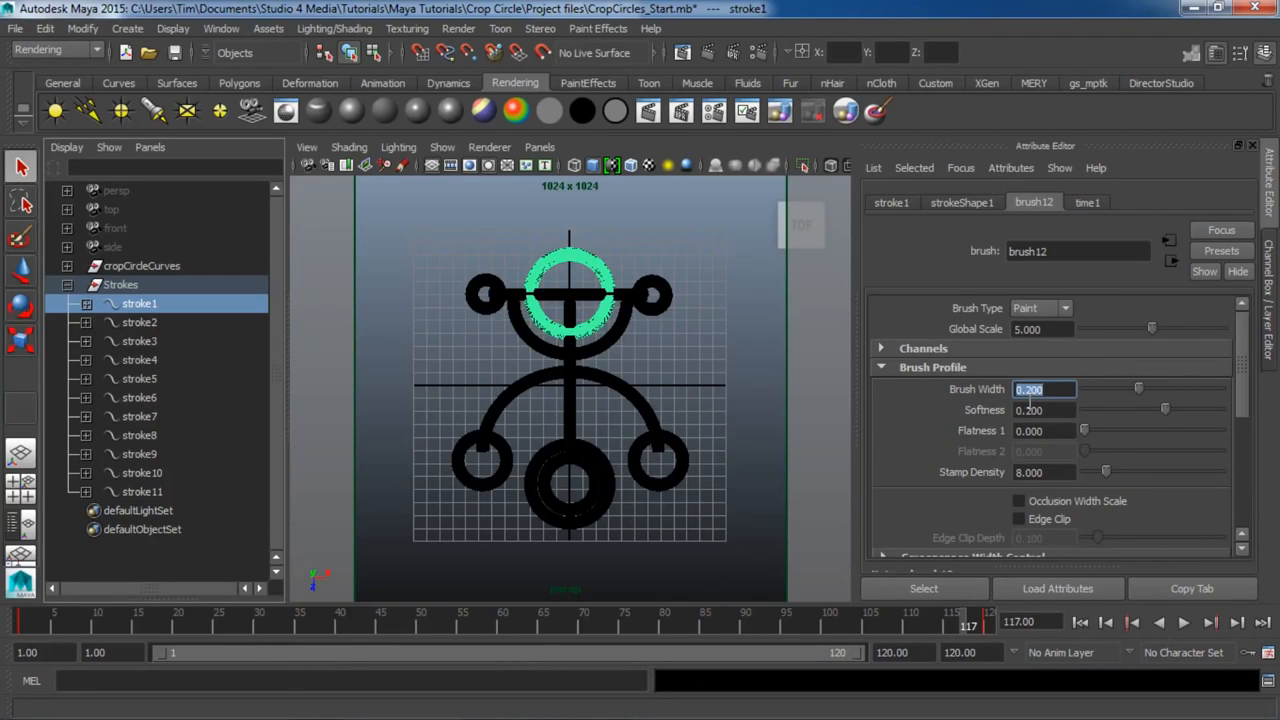
{"action": "type", "text": "1"}
{"action": "key", "text": "Return"}
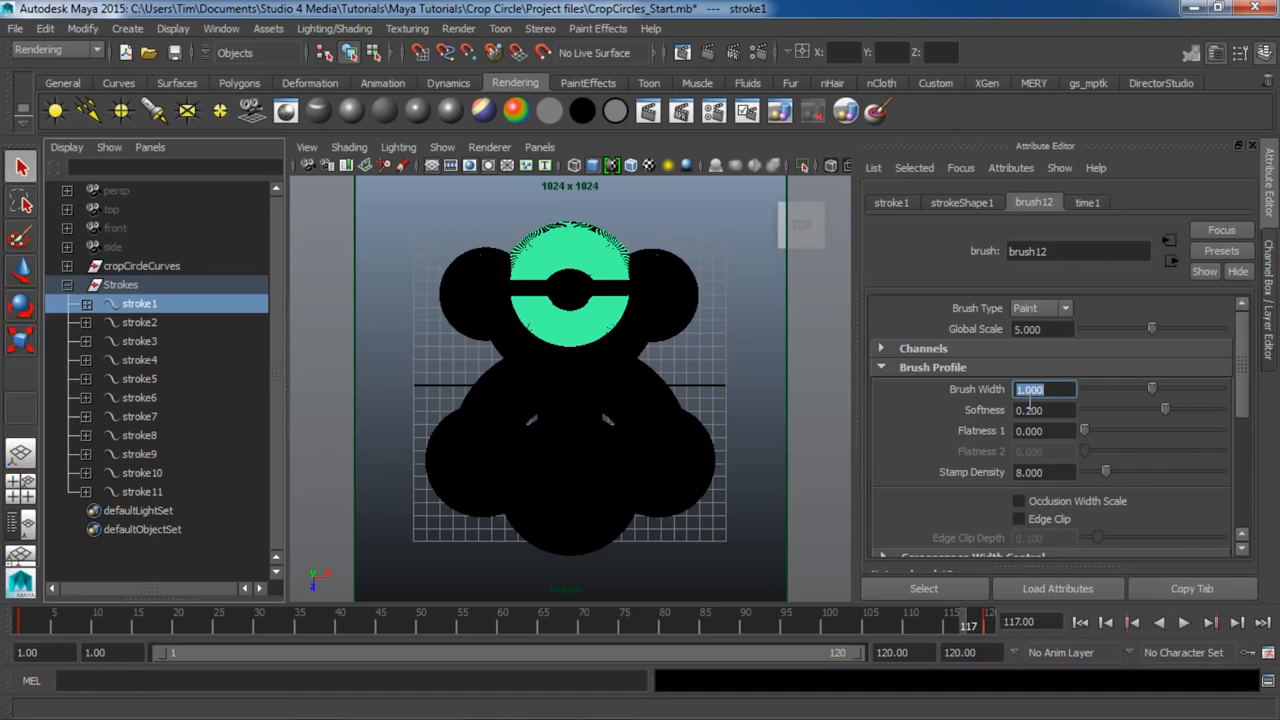
{"action": "type", "text": ".1"}
{"action": "key", "text": "Return"}
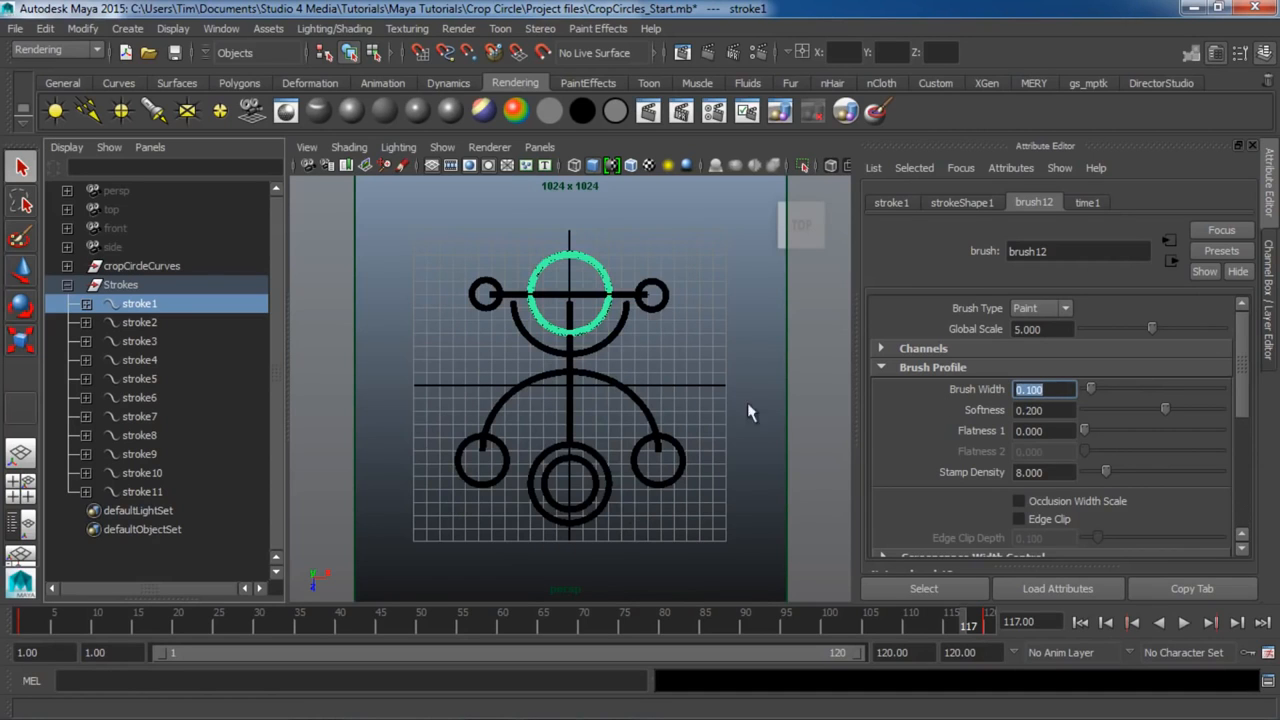
{"action": "scroll", "coordinate": [717, 404], "scroll_direction": "up", "scroll_amount": 3}
{"action": "scroll", "coordinate": [717, 411], "scroll_direction": "down", "scroll_amount": 3}
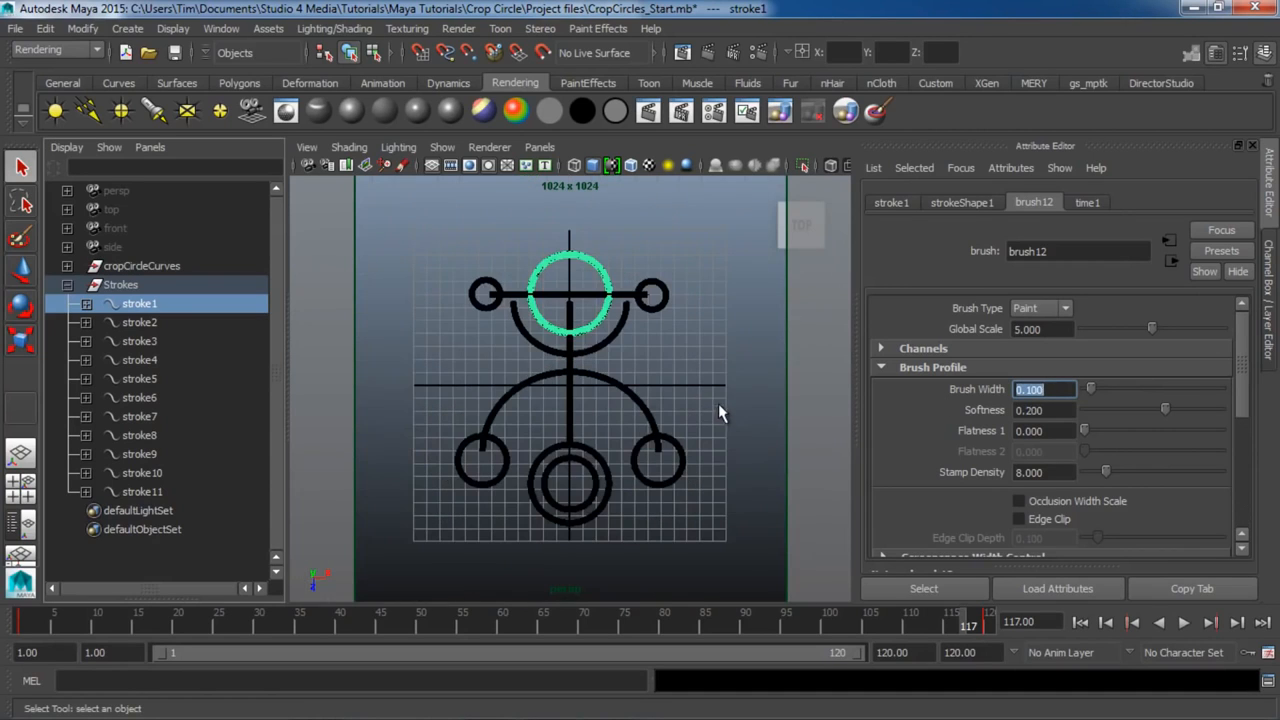
Set the shared brush's Brush Width slightly above 0.1, clear the selection, and inspect the thicker strokes.
{"action": "left_click", "coordinate": [1043, 390]}
{"action": "type", "text": "70"}
{"action": "key", "text": "Return"}
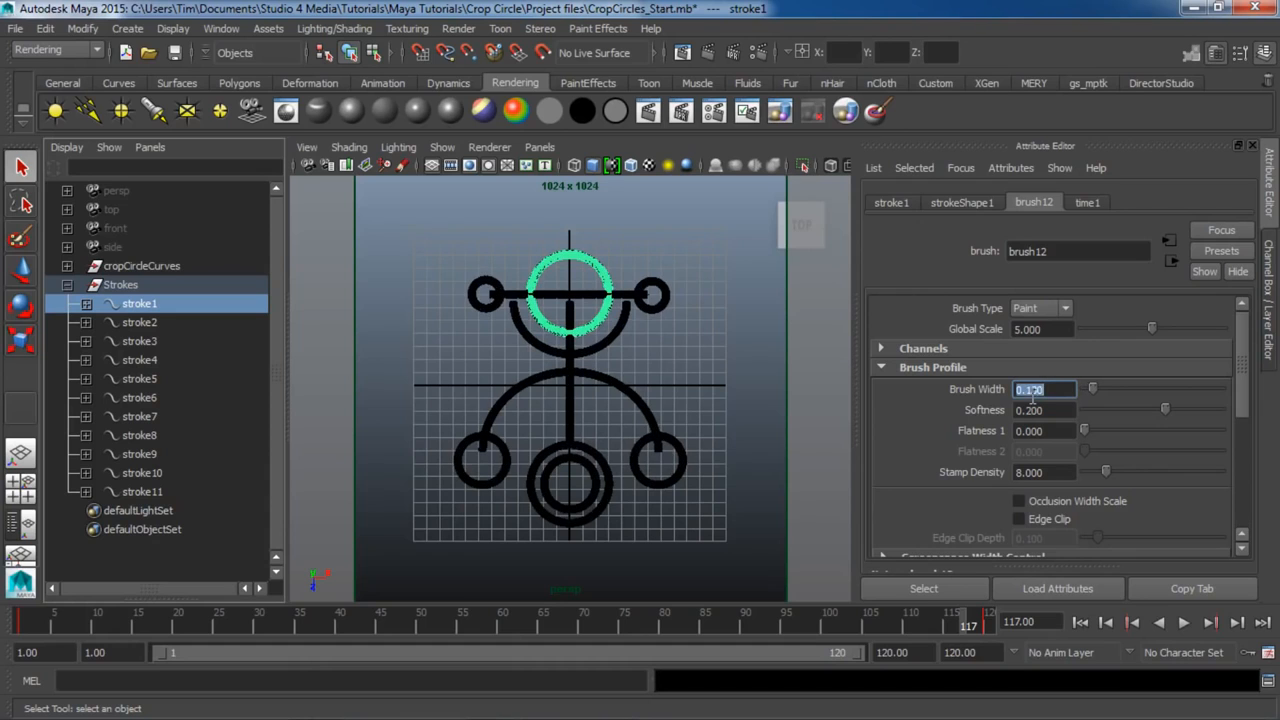
{"action": "left_click", "coordinate": [762, 378]}
{"action": "scroll", "coordinate": [762, 378], "scroll_direction": "up", "scroll_amount": 3}
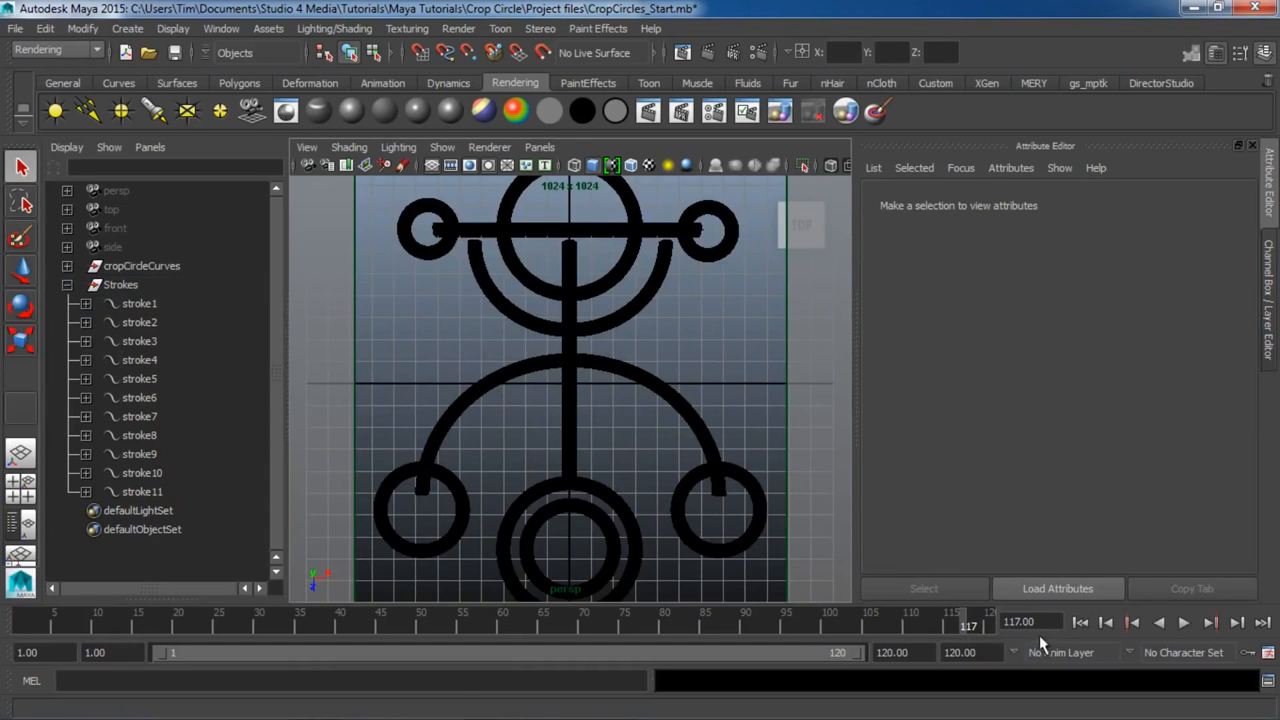
Return to the first frame, hide the attribute display, and play the thicker strokes' growth, stopping partway at frame 84.
{"action": "left_click", "coordinate": [1080, 624]}
{"action": "scroll", "coordinate": [794, 517], "scroll_direction": "down", "scroll_amount": 3}
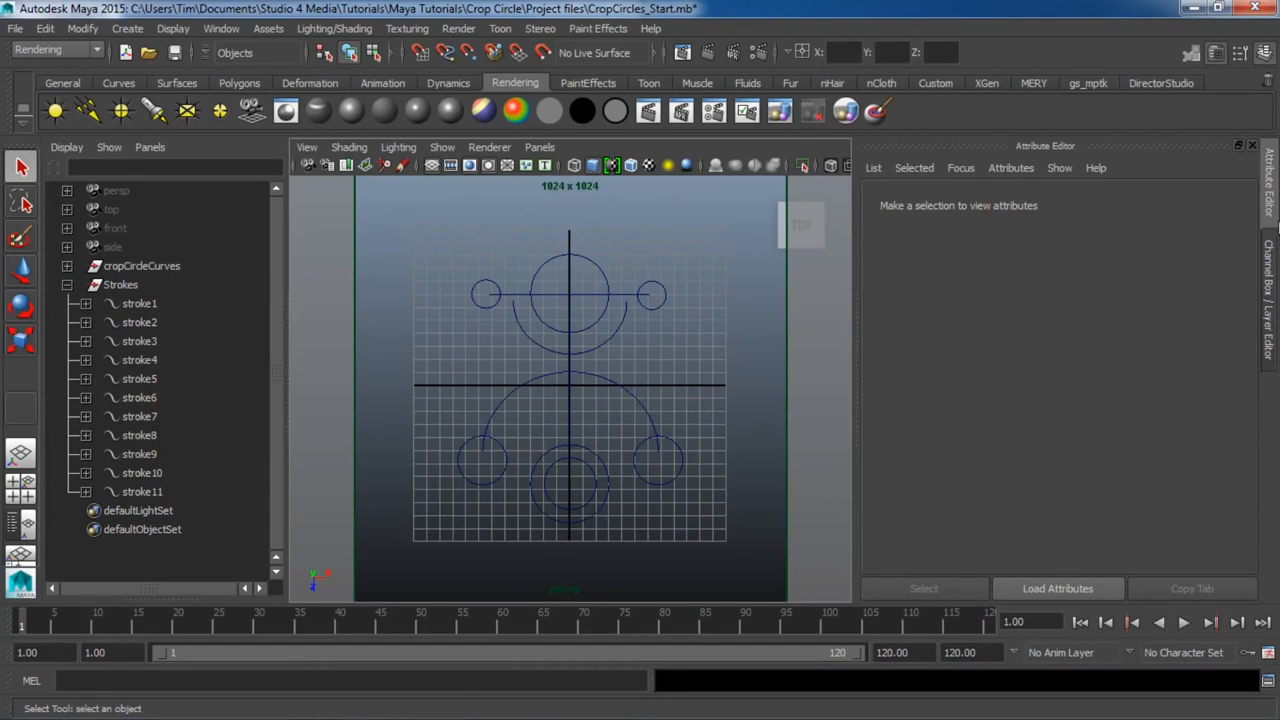
{"action": "key", "text": "ctrl+a"}
{"action": "scroll", "coordinate": [997, 523], "scroll_direction": "down", "scroll_amount": 2}
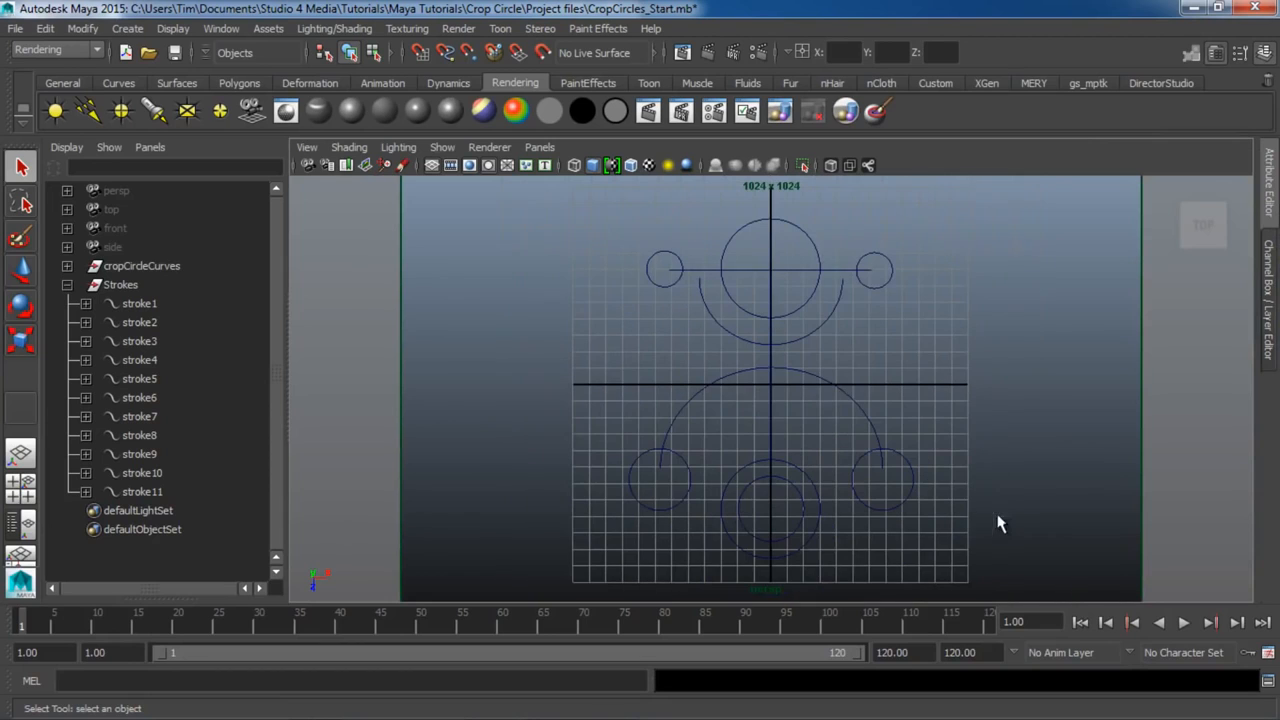
{"action": "left_click", "coordinate": [1184, 622]}
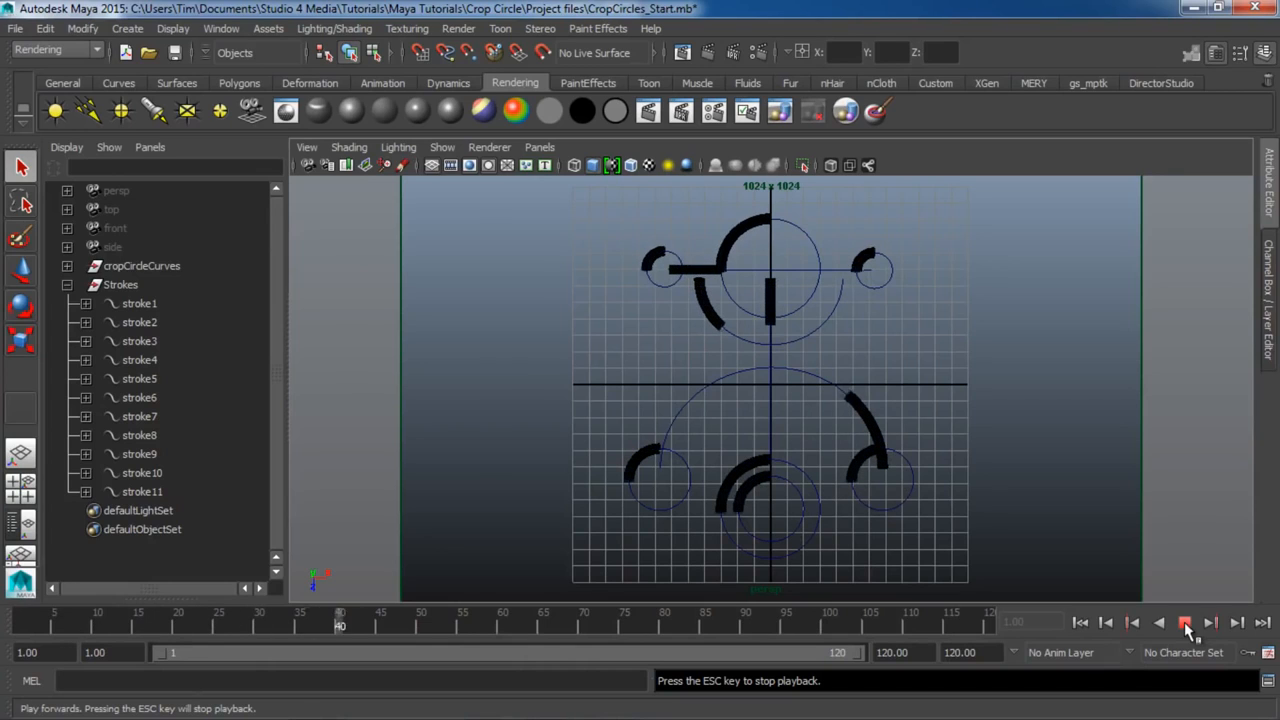
{"action": "left_click", "coordinate": [1185, 623]}
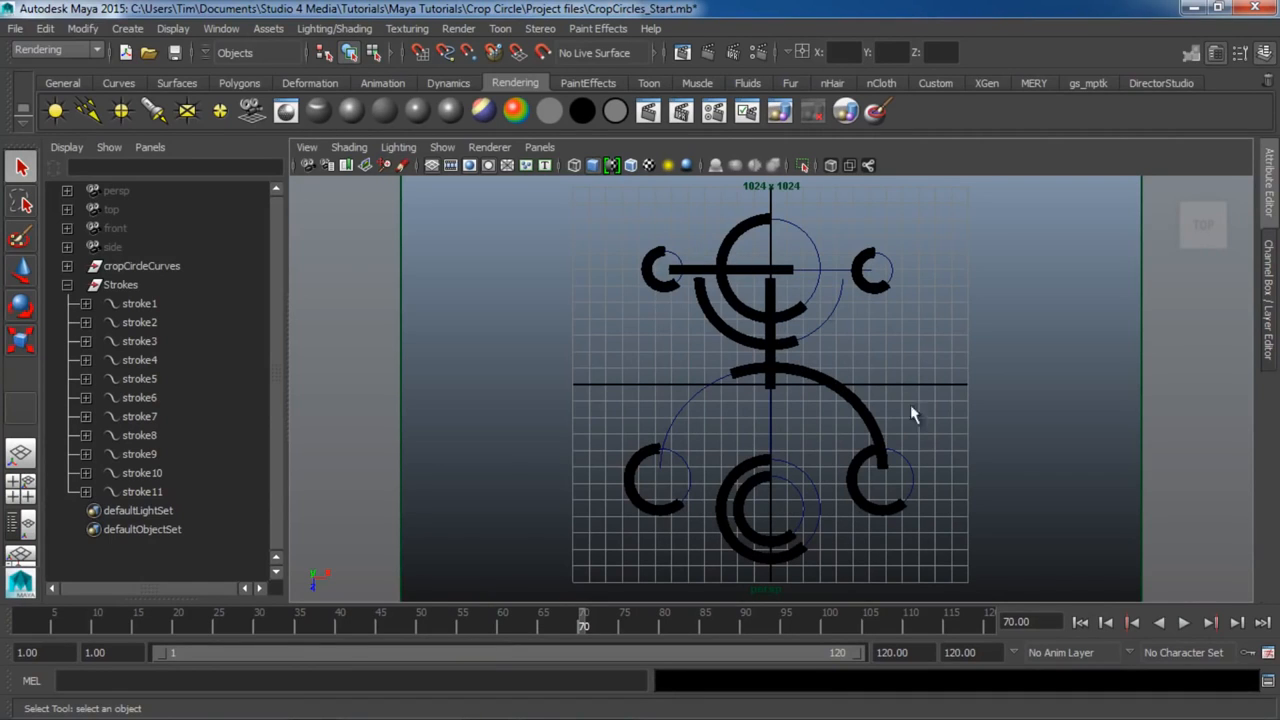
{"action": "left_click", "coordinate": [1184, 622]}
{"action": "left_click", "coordinate": [1184, 622]}
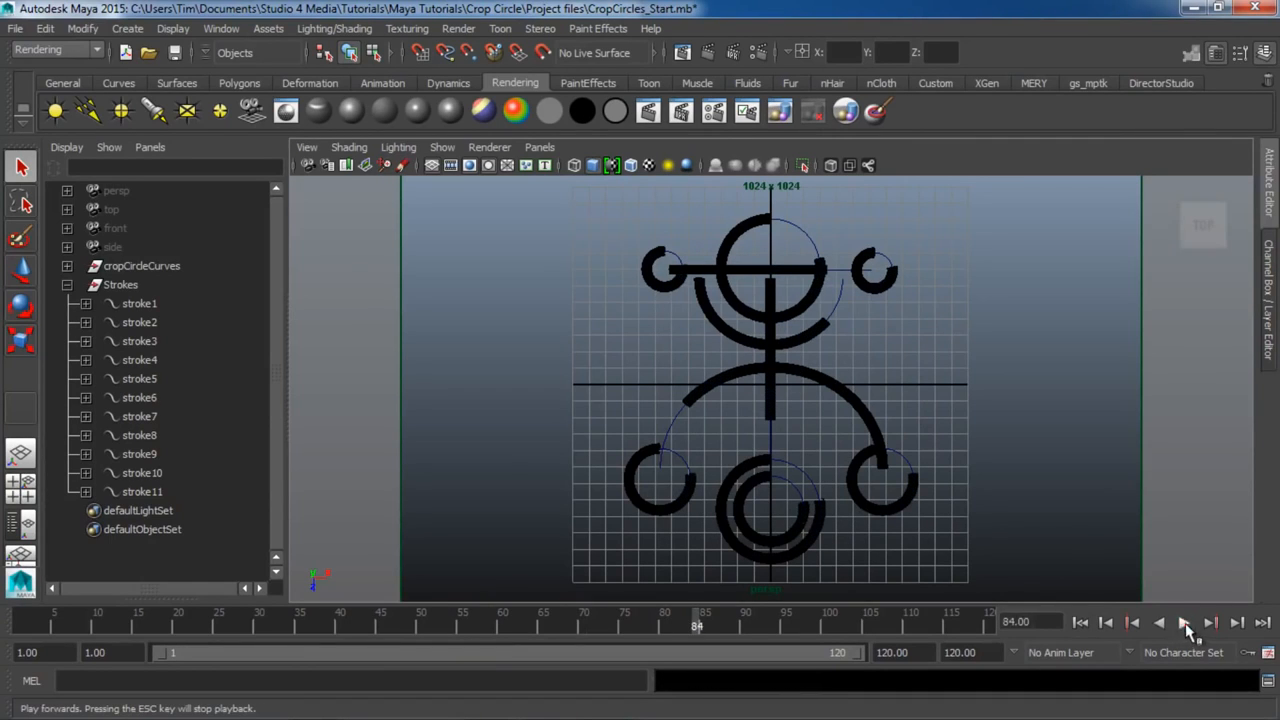
Rotate the inner curve of the lower concentric circles about its centre to move its stroke's starting point.
{"action": "left_click", "coordinate": [792, 490]}
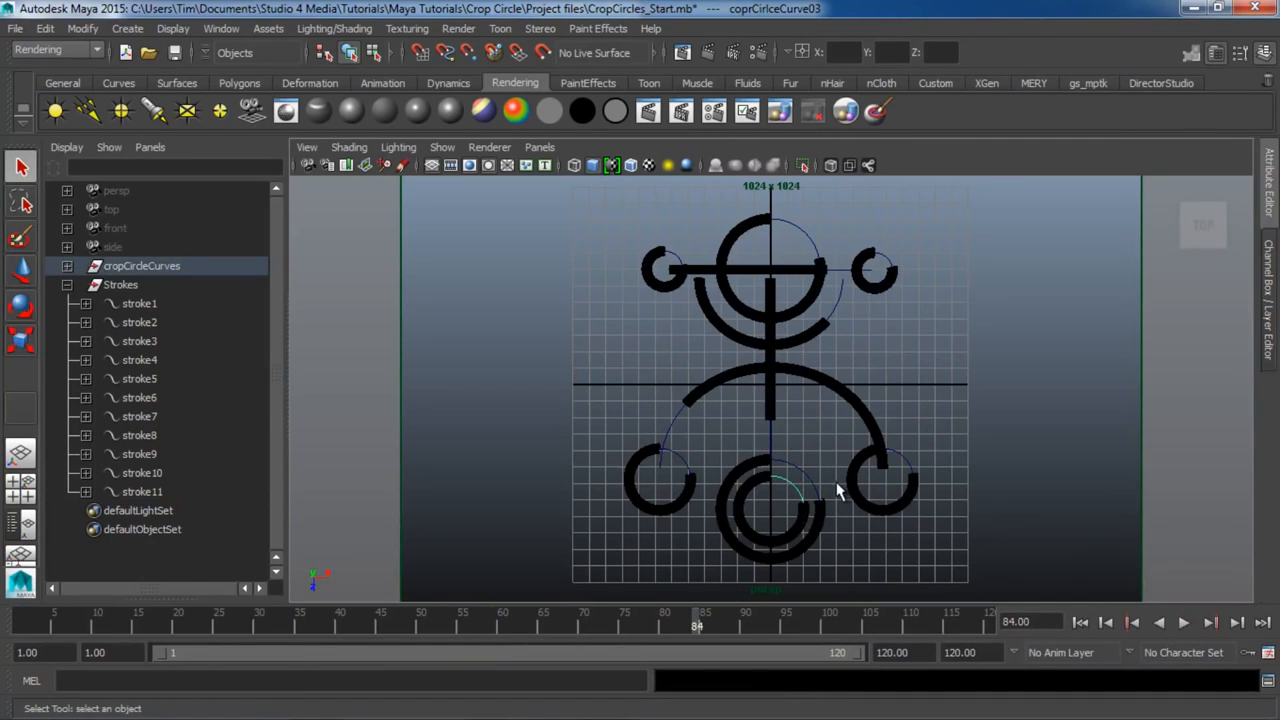
{"action": "key", "text": "e"}
{"action": "left_click_drag", "start_coordinate": [828, 447], "coordinate": [810, 628]}
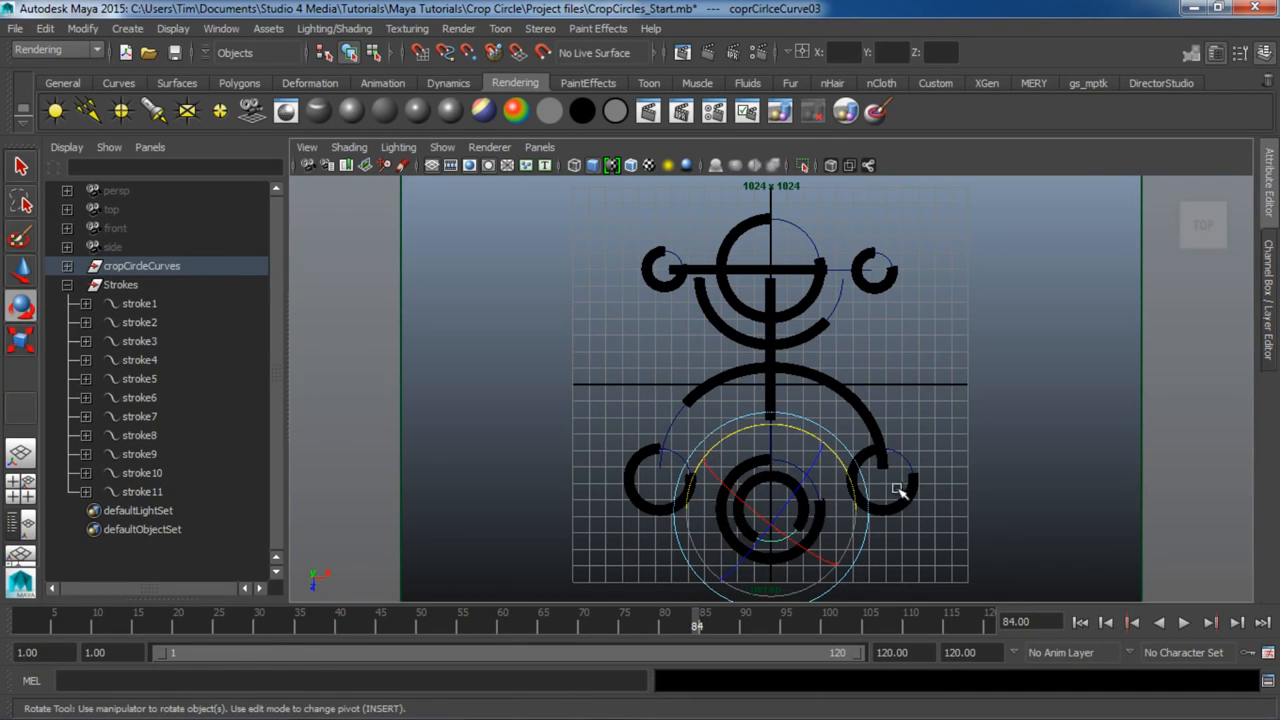
Rotate the lower-right circle's curve and the small upper-right circle's curve about their centres to shift their strokes' starting points.
{"action": "left_click", "coordinate": [903, 457]}
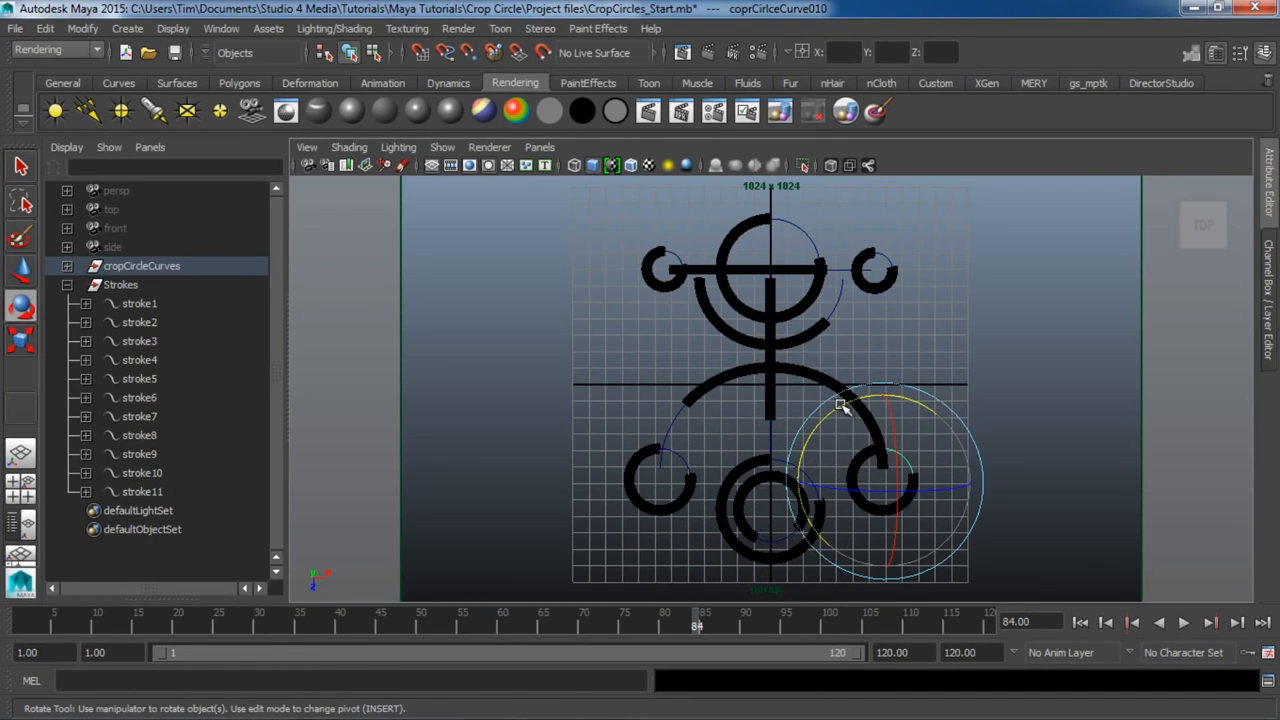
{"action": "left_click_drag", "start_coordinate": [845, 402], "coordinate": [803, 603]}
{"action": "left_click", "coordinate": [877, 265]}
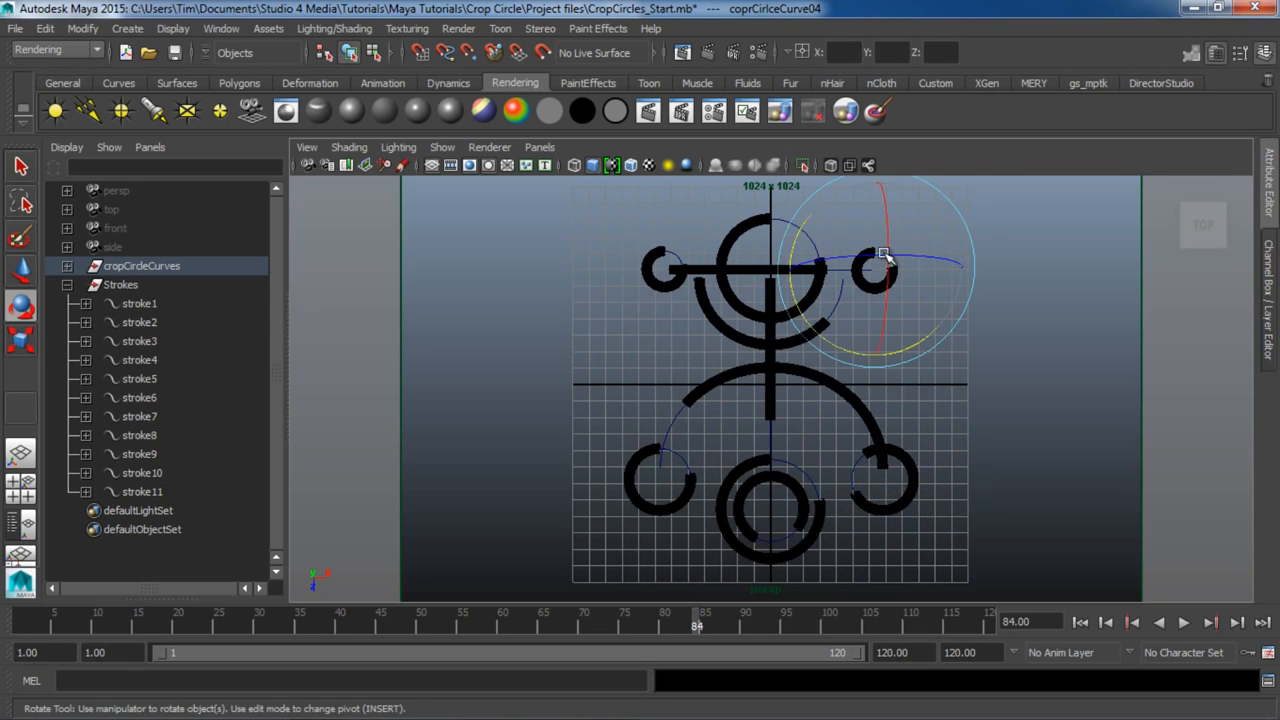
{"action": "left_click_drag", "start_coordinate": [795, 258], "coordinate": [772, 212]}
Rotate the large upper circle's curve about 67 degrees around its vertical axis to move its stroke's start, and clear the selection.
{"action": "left_click", "coordinate": [772, 212]}
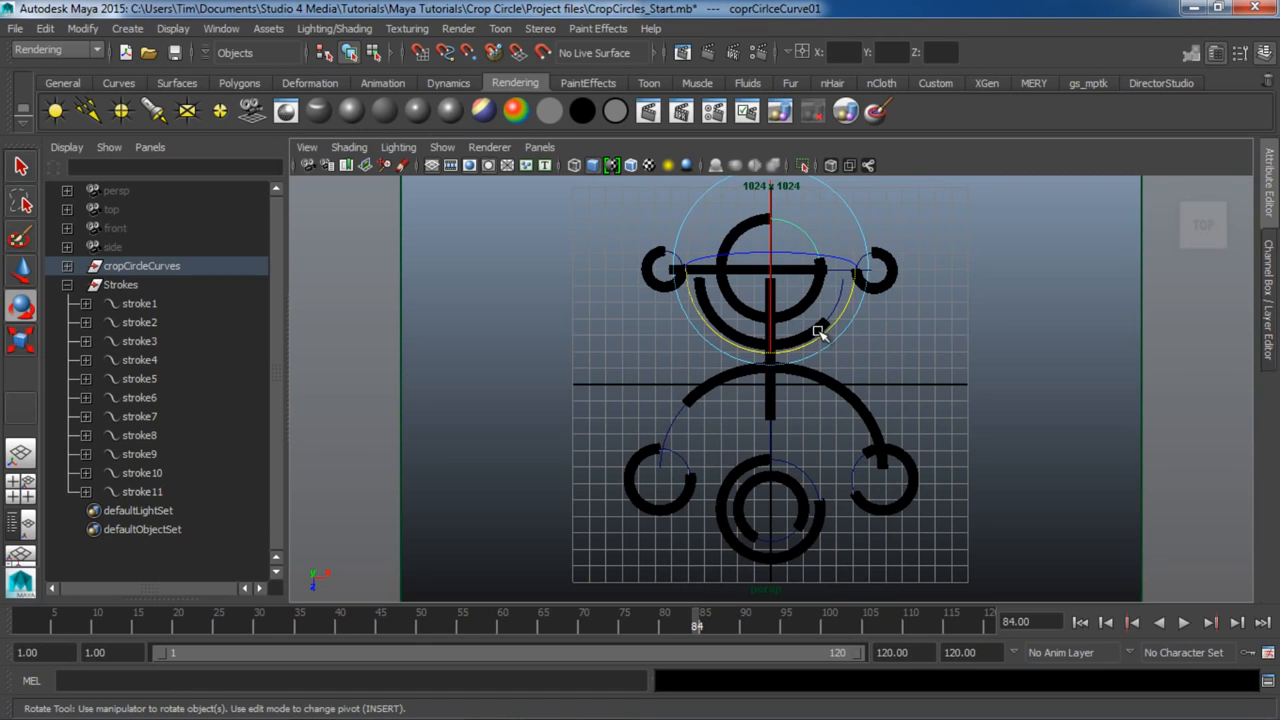
{"action": "left_click_drag", "start_coordinate": [818, 335], "coordinate": [880, 263]}
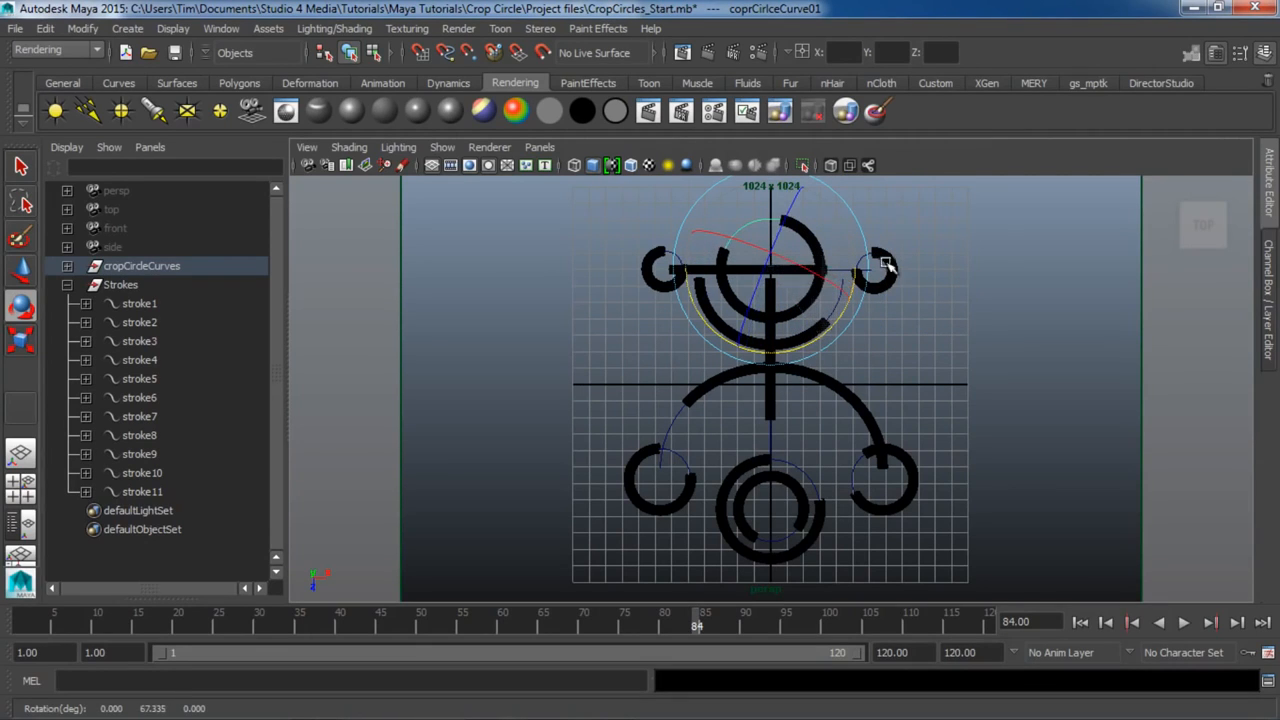
{"action": "left_click", "coordinate": [1038, 546]}
Return to the first frame and play the strokes' growth with their new starting points, stopping at frame 115.
{"action": "left_click", "coordinate": [1080, 622]}
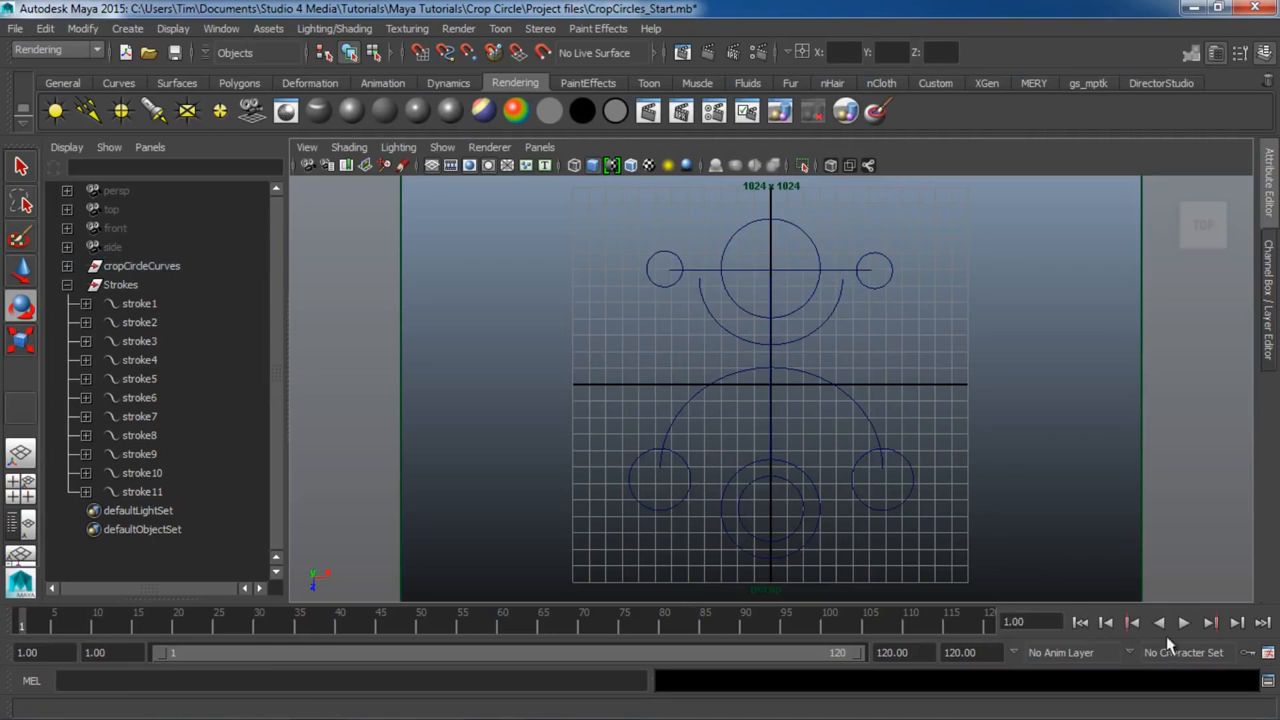
{"action": "left_click", "coordinate": [1184, 622]}
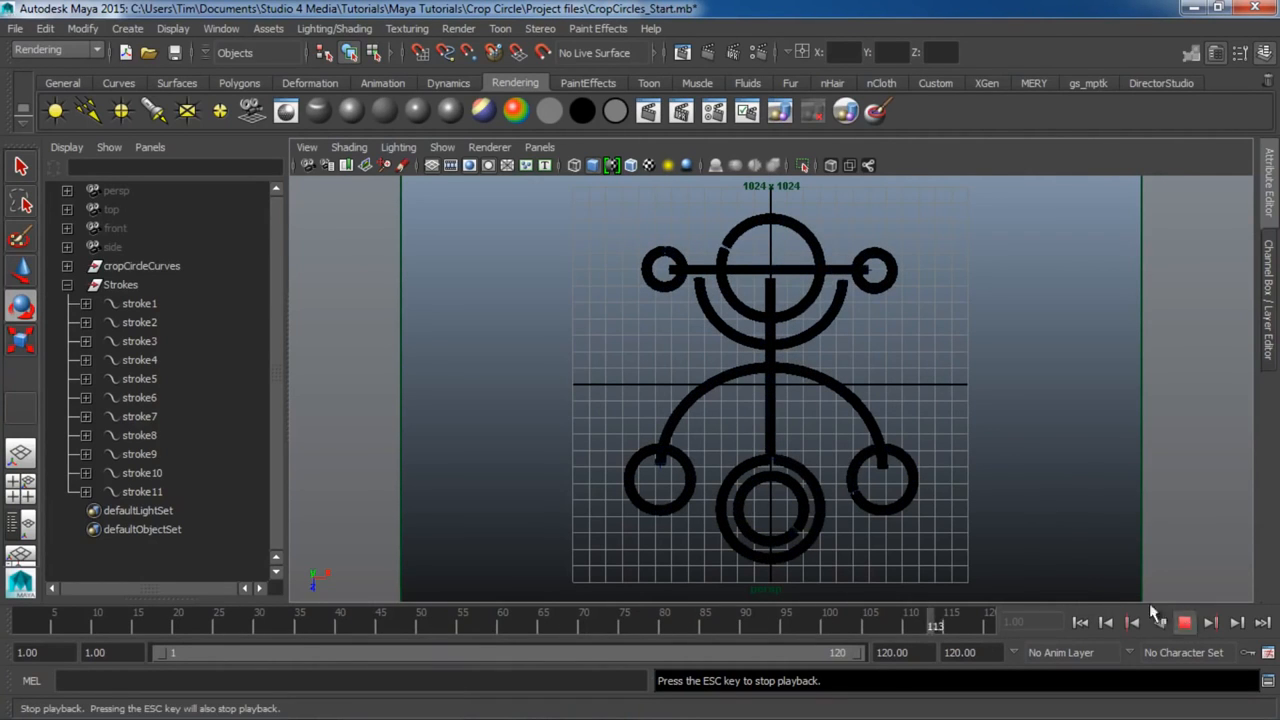
{"action": "left_click", "coordinate": [1186, 623]}
Collapse the Strokes group in the Outliner and maximise the perspective view.
{"action": "left_click", "coordinate": [67, 285]}
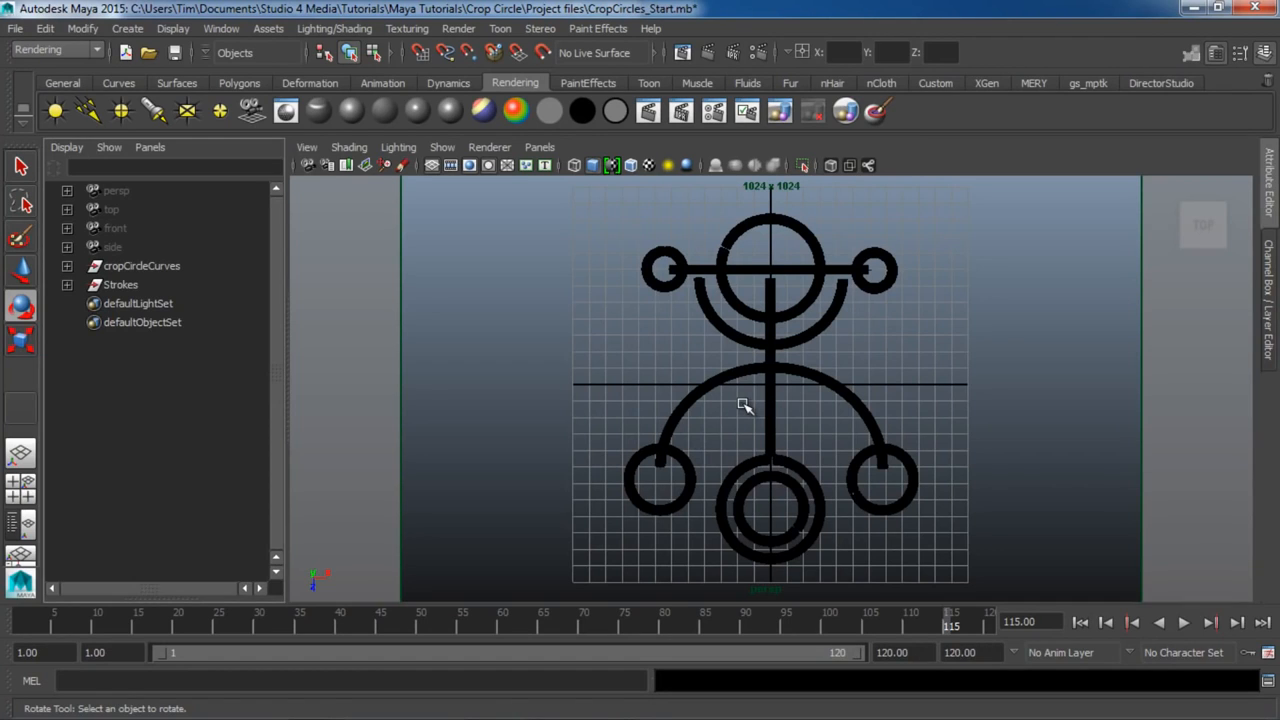
{"action": "key", "text": "space"}
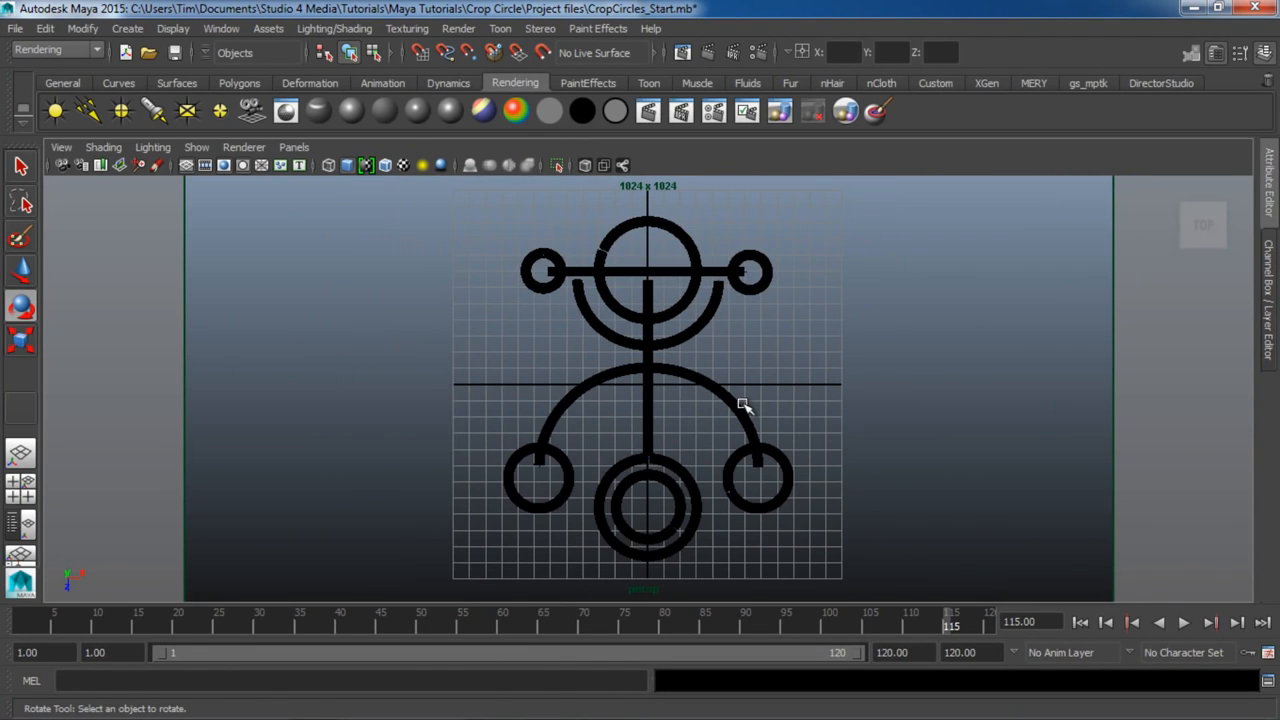
Open the render settings, choose Maya Software as the renderer, and look through the common options.
{"action": "left_click", "coordinate": [760, 52]}
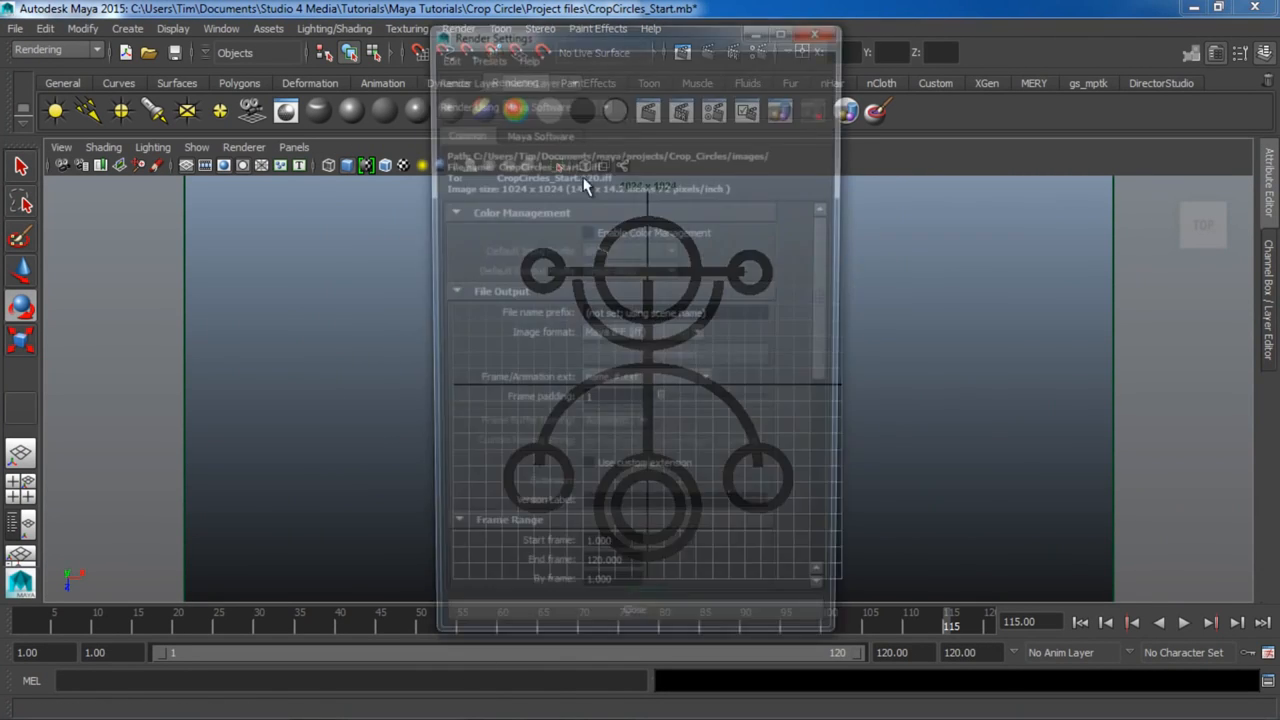
{"action": "left_click", "coordinate": [553, 128]}
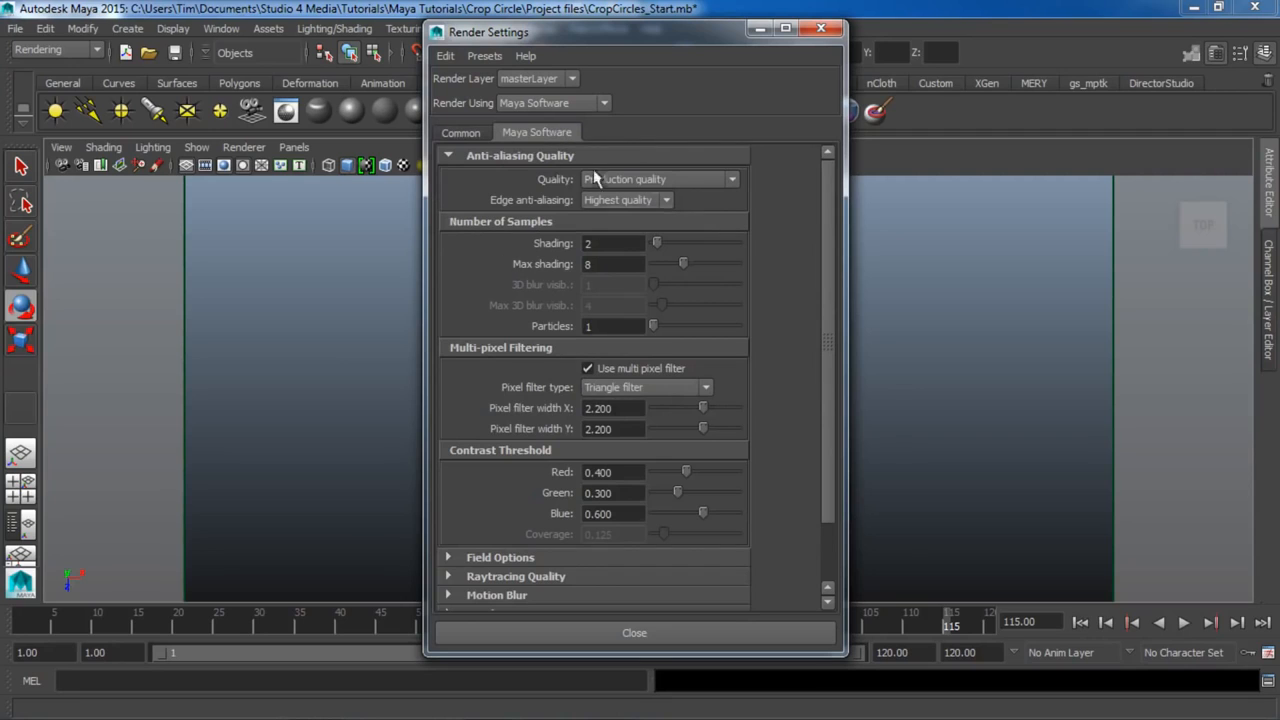
{"action": "left_click", "coordinate": [536, 105]}
{"action": "left_click", "coordinate": [538, 121]}
{"action": "left_click", "coordinate": [454, 135]}
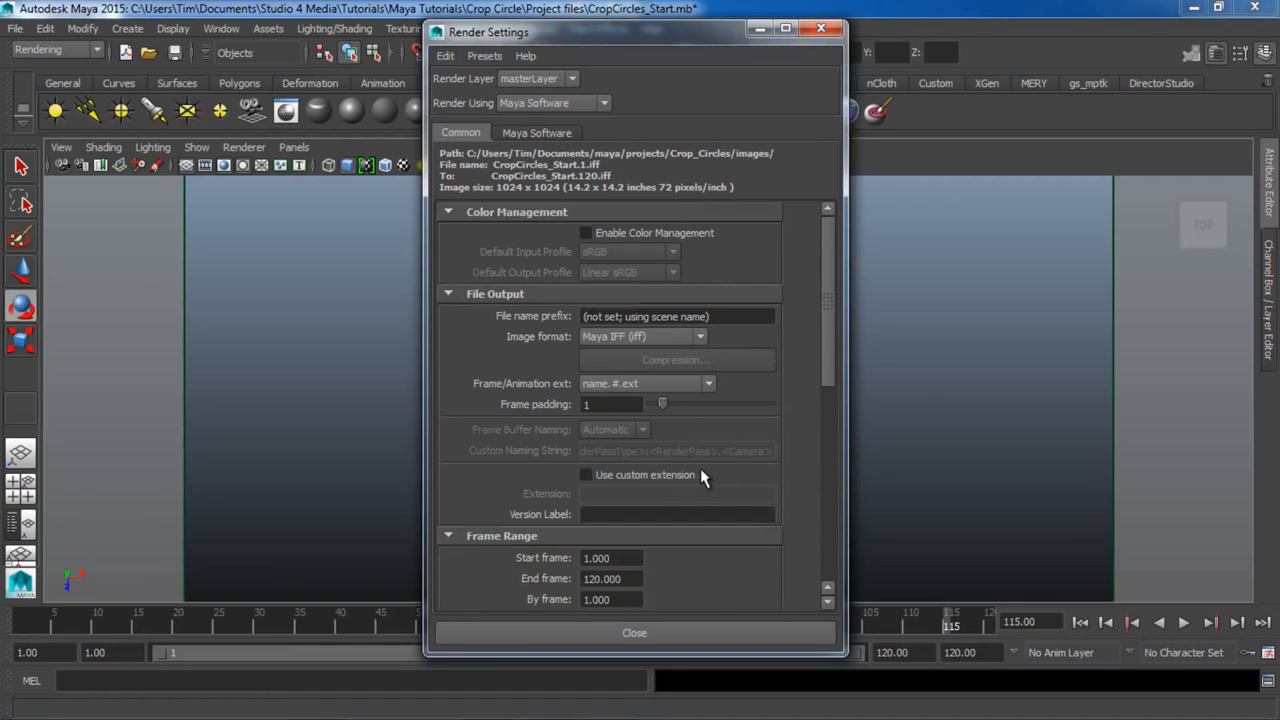
{"action": "scroll", "coordinate": [700, 468], "scroll_direction": "down", "scroll_amount": 4}
{"action": "scroll", "coordinate": [700, 468], "scroll_direction": "up", "scroll_amount": 5}
Set the anti-aliasing quality to Production quality and review the Paint Effects rendering options, including Oversample.
{"action": "left_click", "coordinate": [540, 133]}
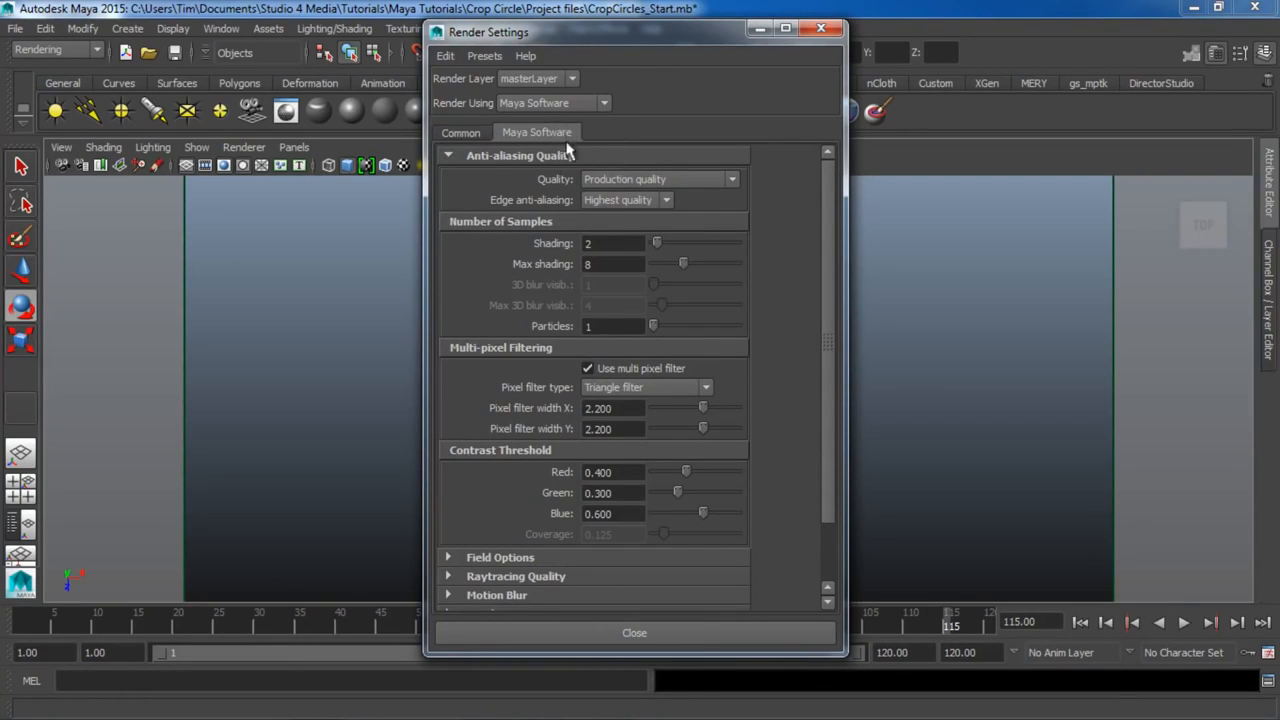
{"action": "left_click", "coordinate": [619, 180]}
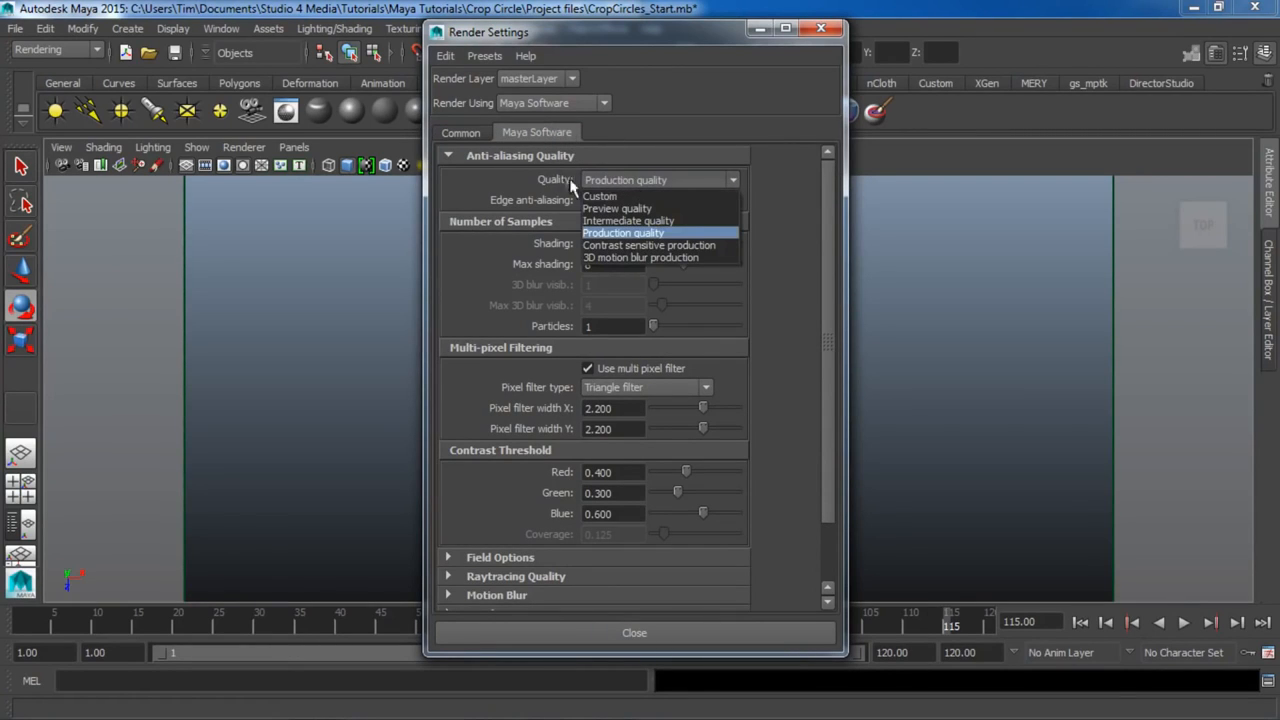
{"action": "left_click", "coordinate": [621, 231]}
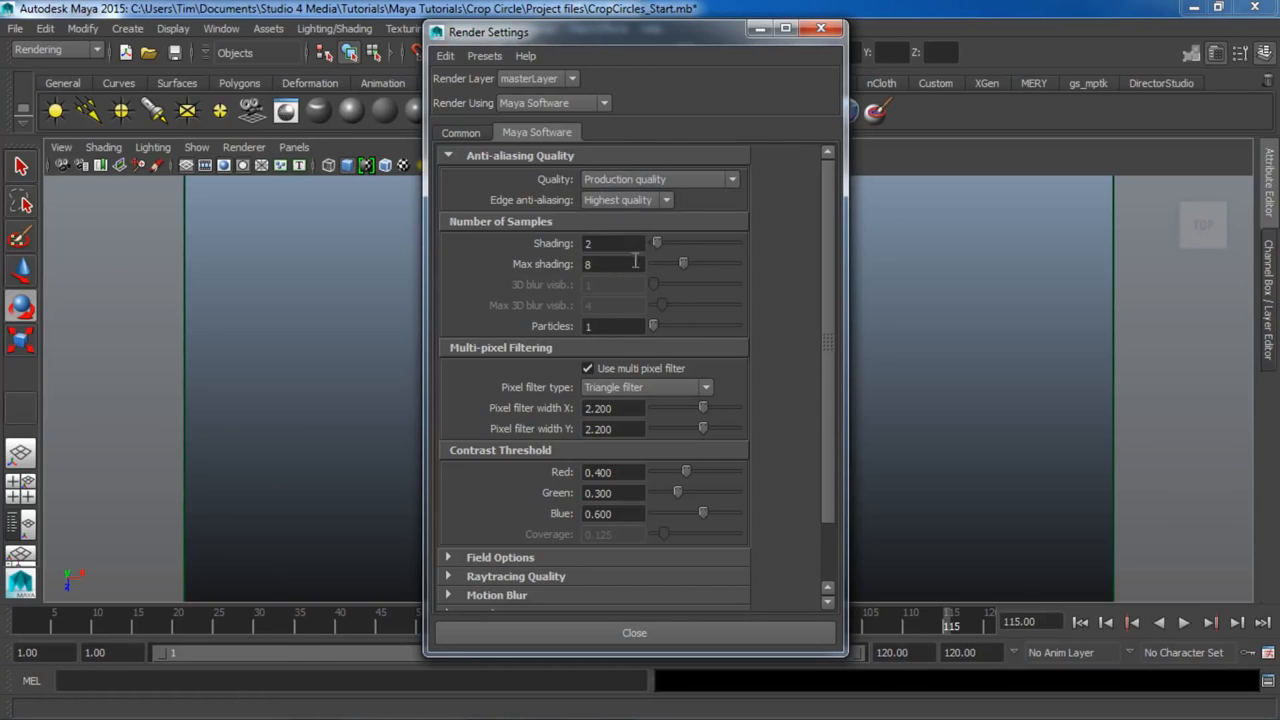
{"action": "scroll", "coordinate": [641, 389], "scroll_direction": "down", "scroll_amount": 3}
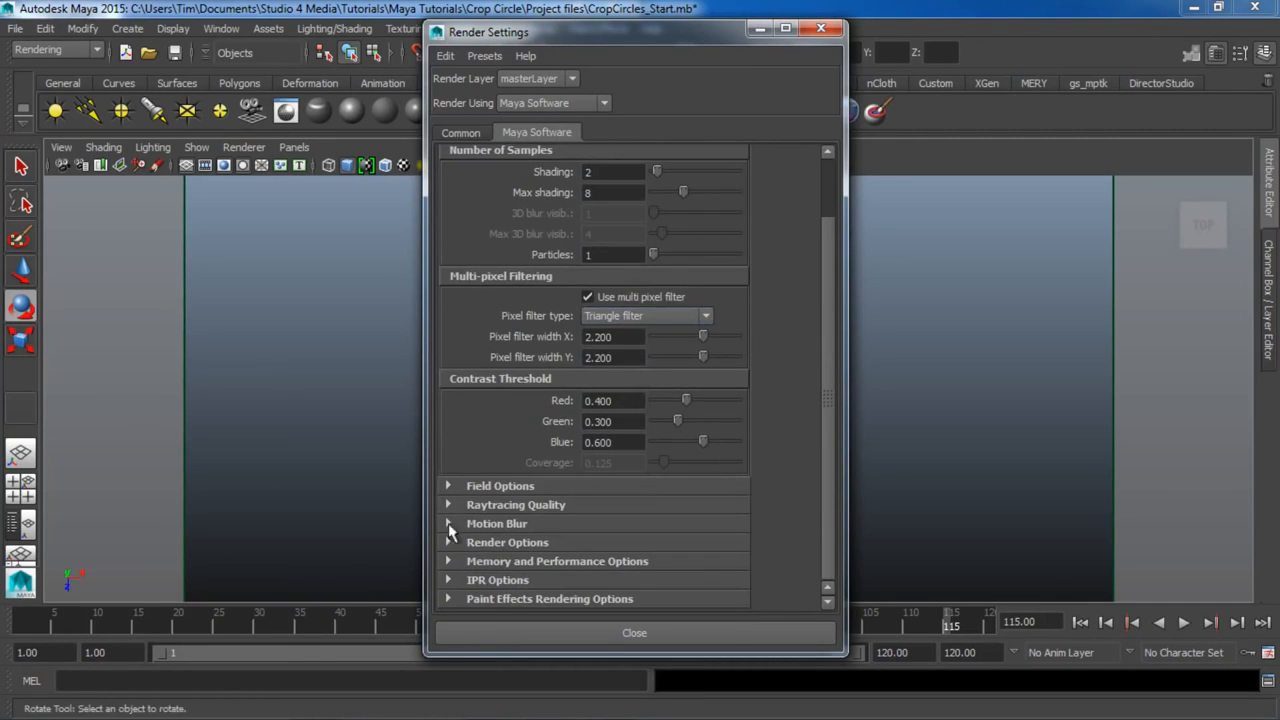
{"action": "left_click", "coordinate": [511, 598]}
{"action": "scroll", "coordinate": [640, 395], "scroll_direction": "down", "scroll_amount": 4}
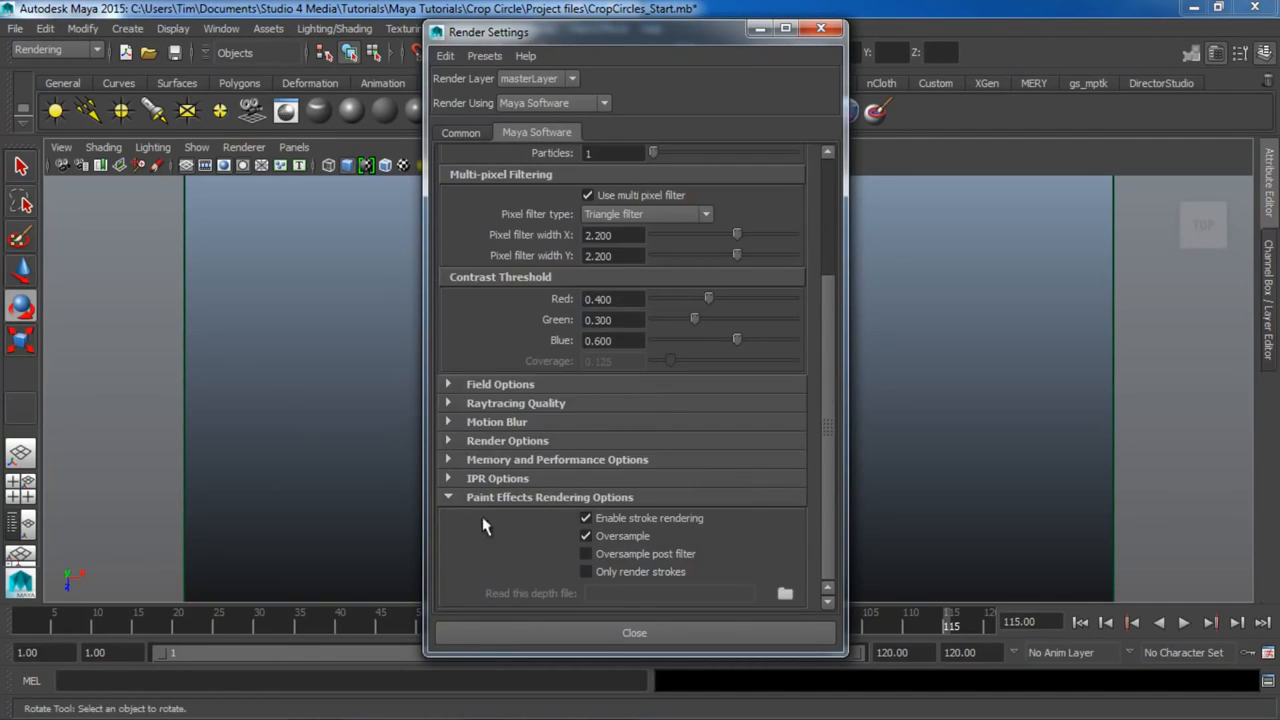
{"action": "left_click", "coordinate": [601, 535]}
{"action": "scroll", "coordinate": [622, 530], "scroll_direction": "up", "scroll_amount": 3}
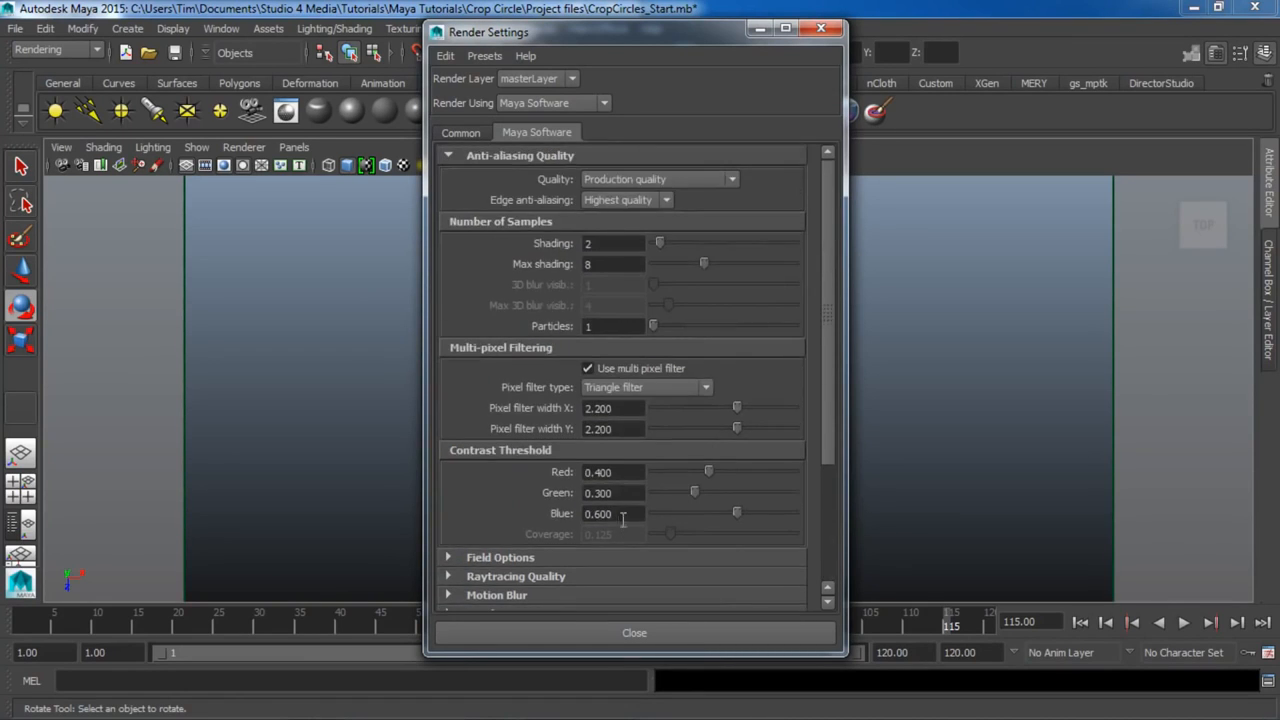
Set the output image format to Maya IFF (iff) and the frame/animation extension to name.#.ext.
{"action": "left_click", "coordinate": [460, 133]}
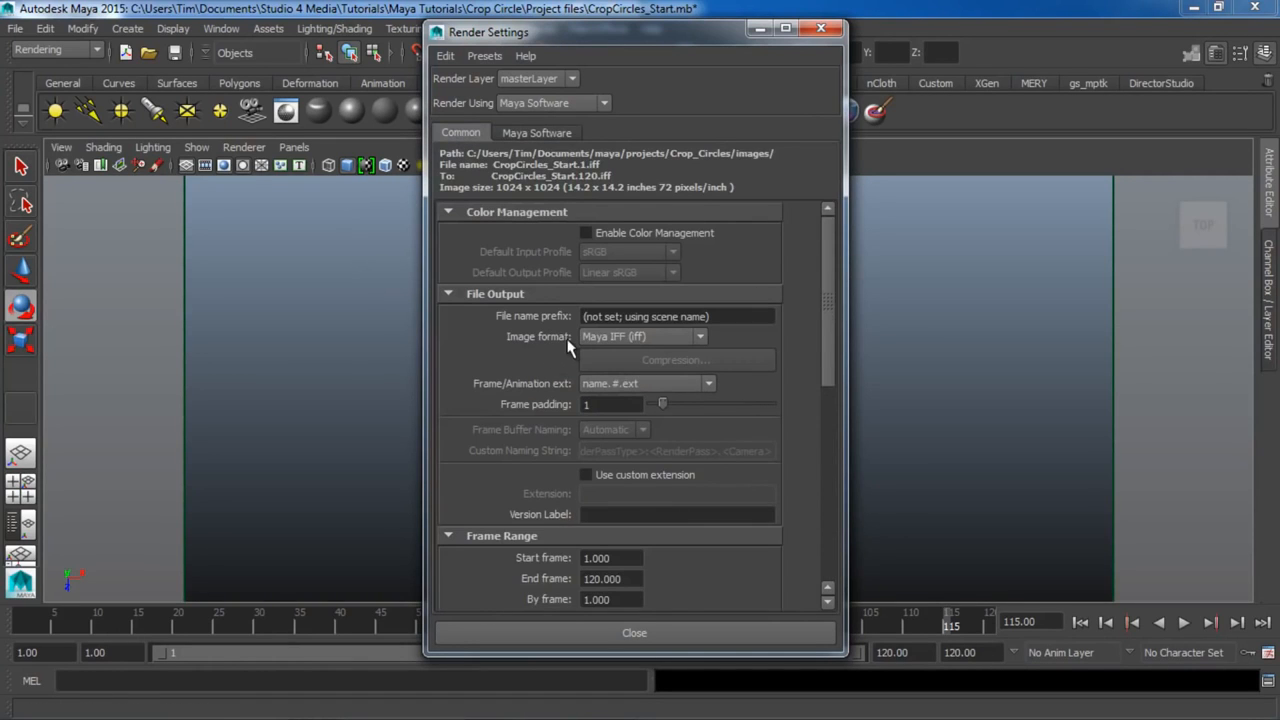
{"action": "left_click", "coordinate": [645, 338]}
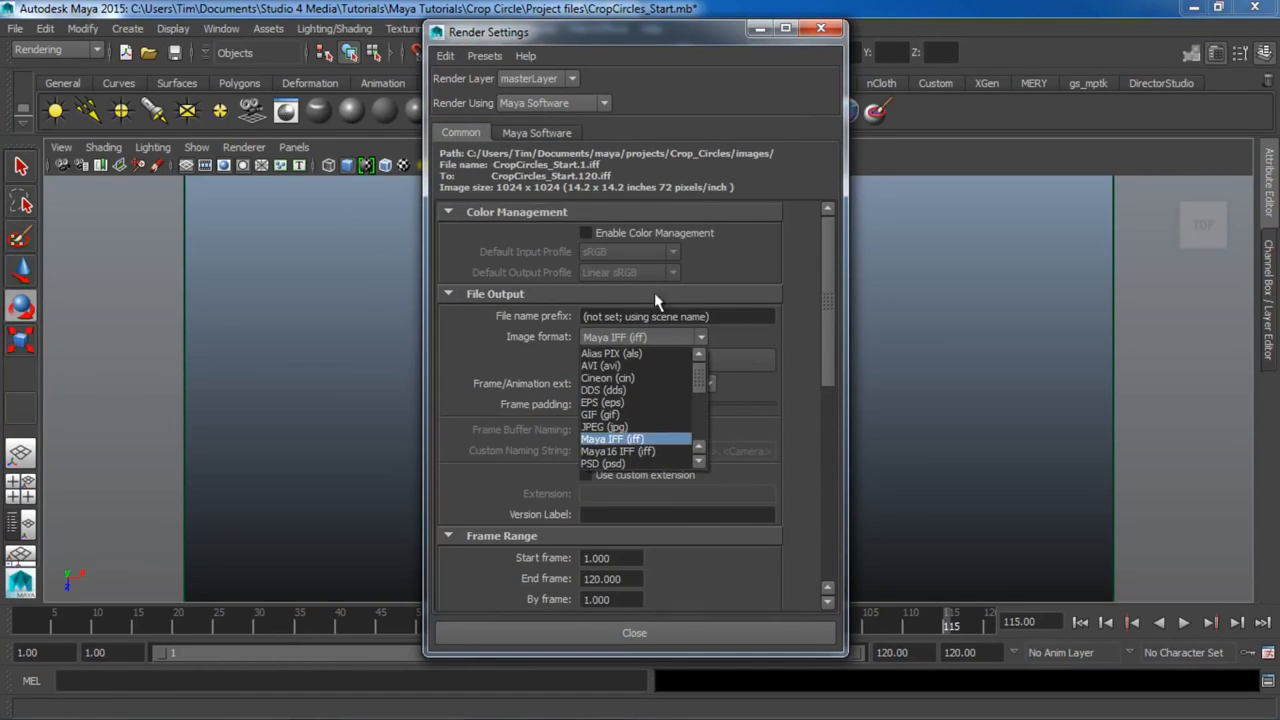
{"action": "left_click", "coordinate": [650, 441]}
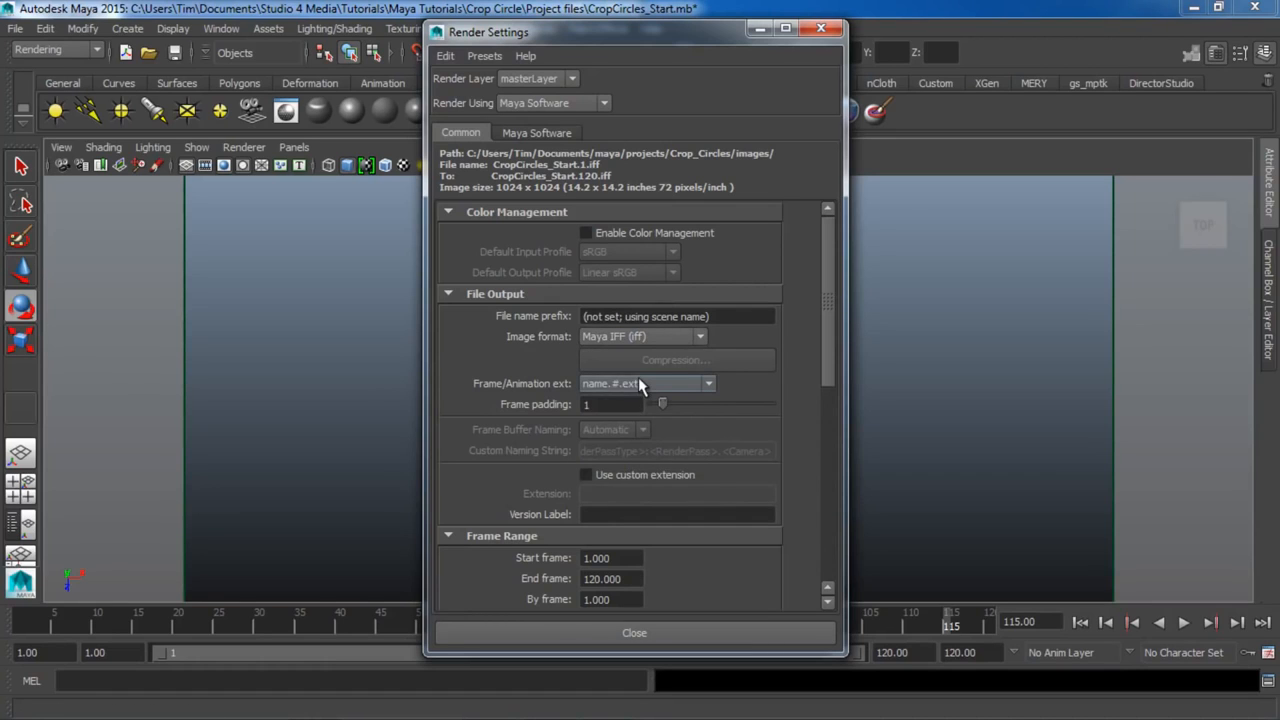
{"action": "left_click", "coordinate": [638, 384]}
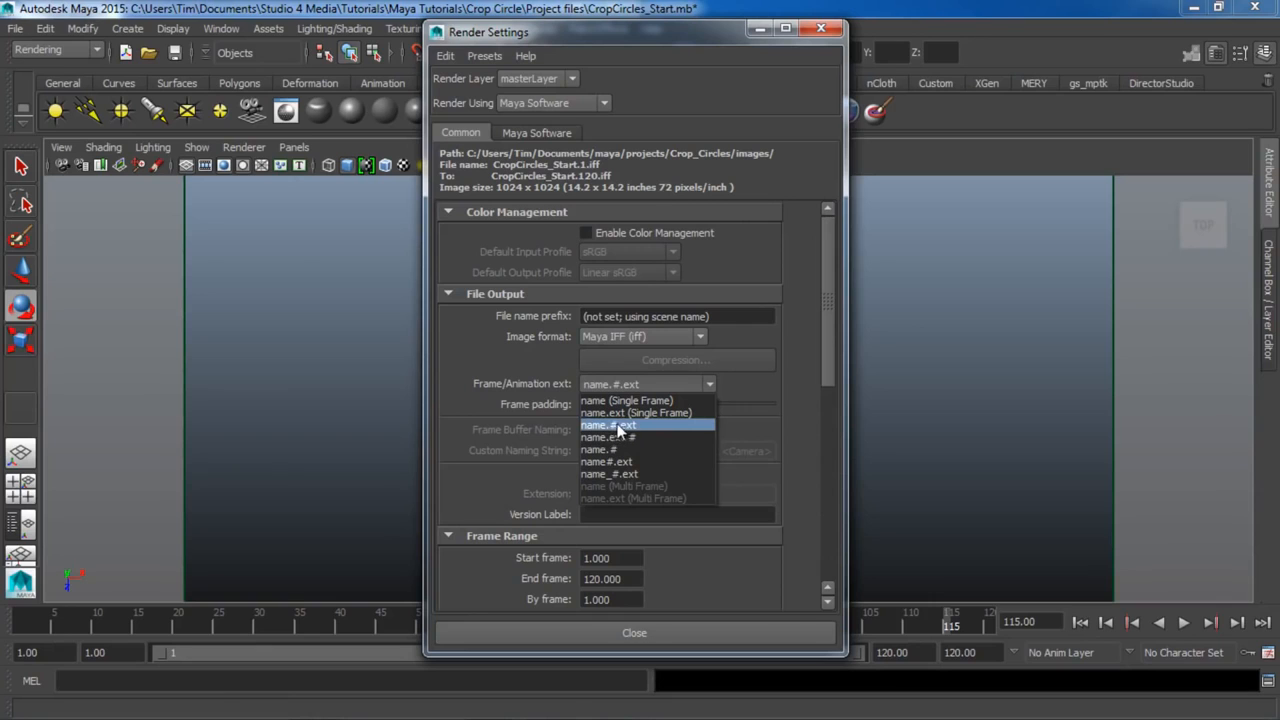
{"action": "left_click", "coordinate": [645, 425]}
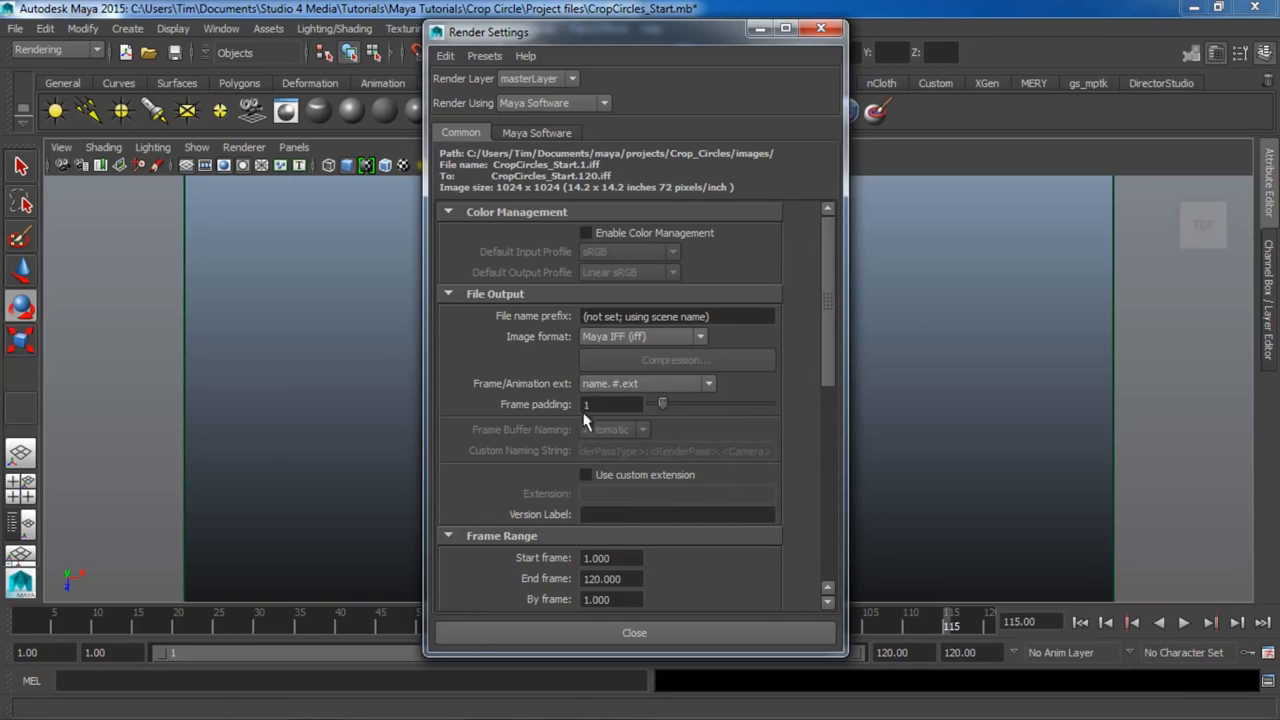
Check the render's frame range and set the renderable camera to persp.
{"action": "scroll", "coordinate": [608, 410], "scroll_direction": "down", "scroll_amount": 4}
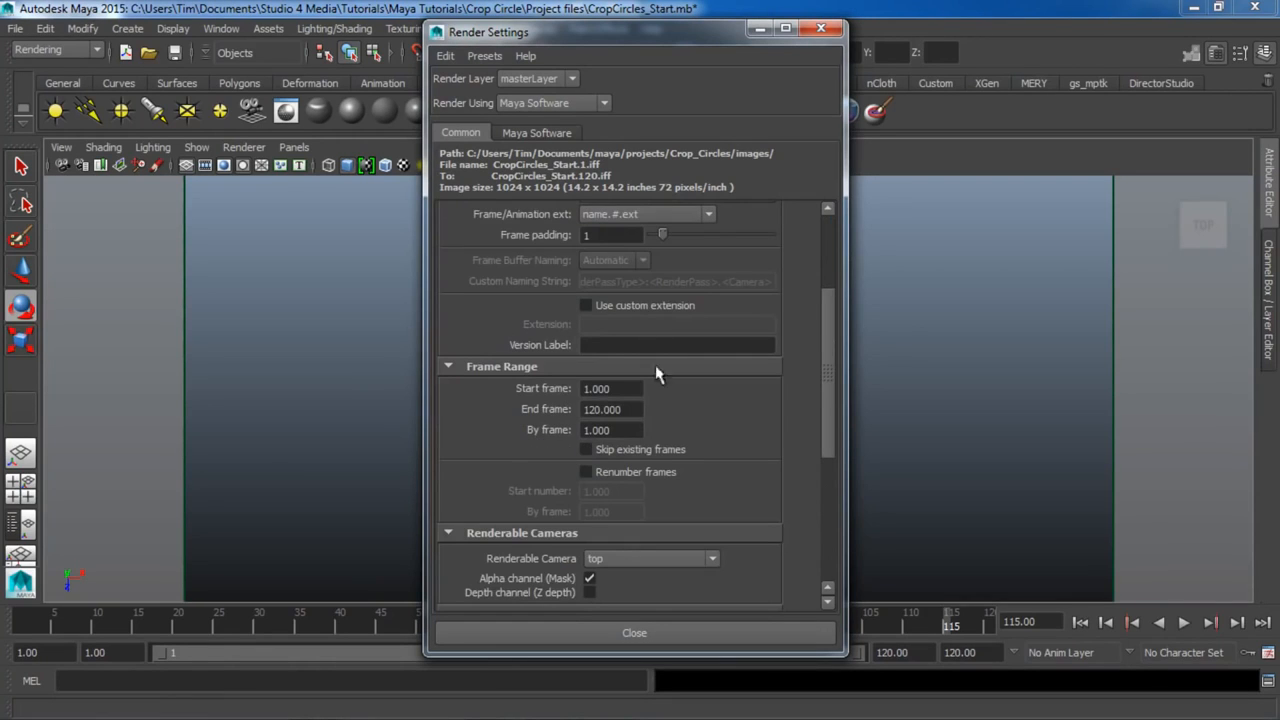
{"action": "left_click", "coordinate": [638, 411]}
{"action": "double_click", "coordinate": [610, 409]}
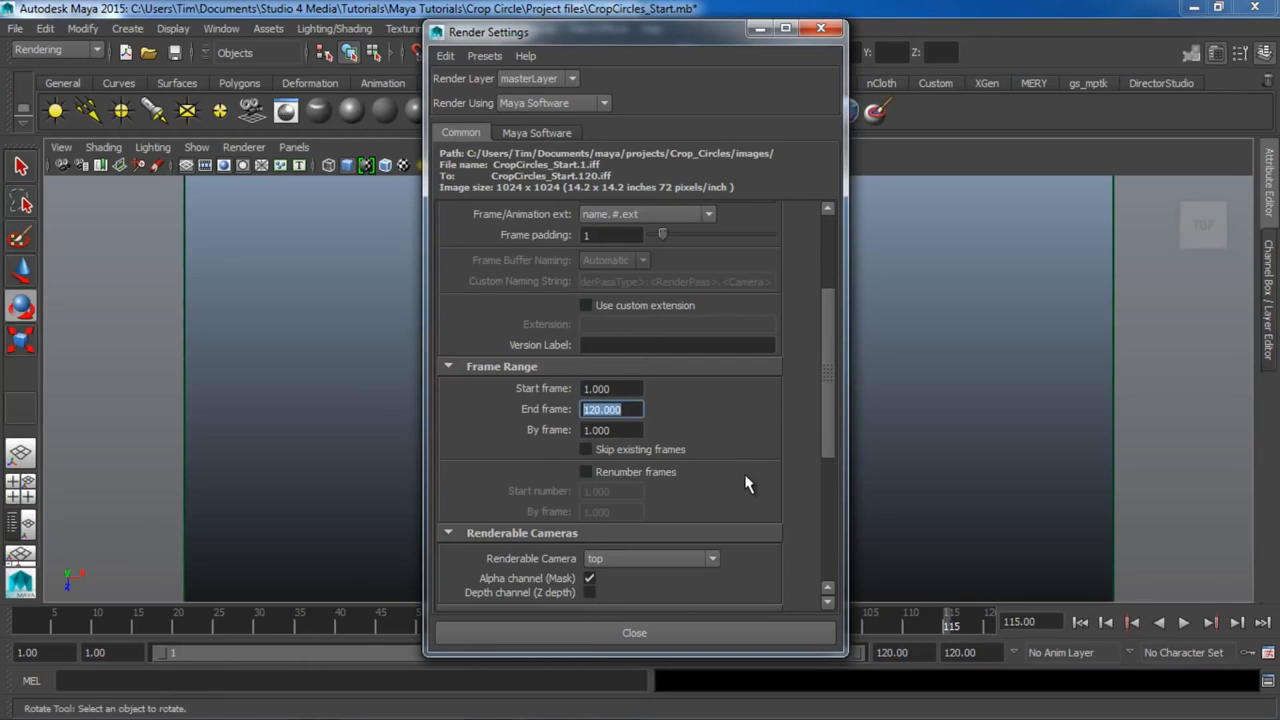
{"action": "scroll", "coordinate": [745, 484], "scroll_direction": "down", "scroll_amount": 2}
{"action": "scroll", "coordinate": [742, 384], "scroll_direction": "down", "scroll_amount": 4}
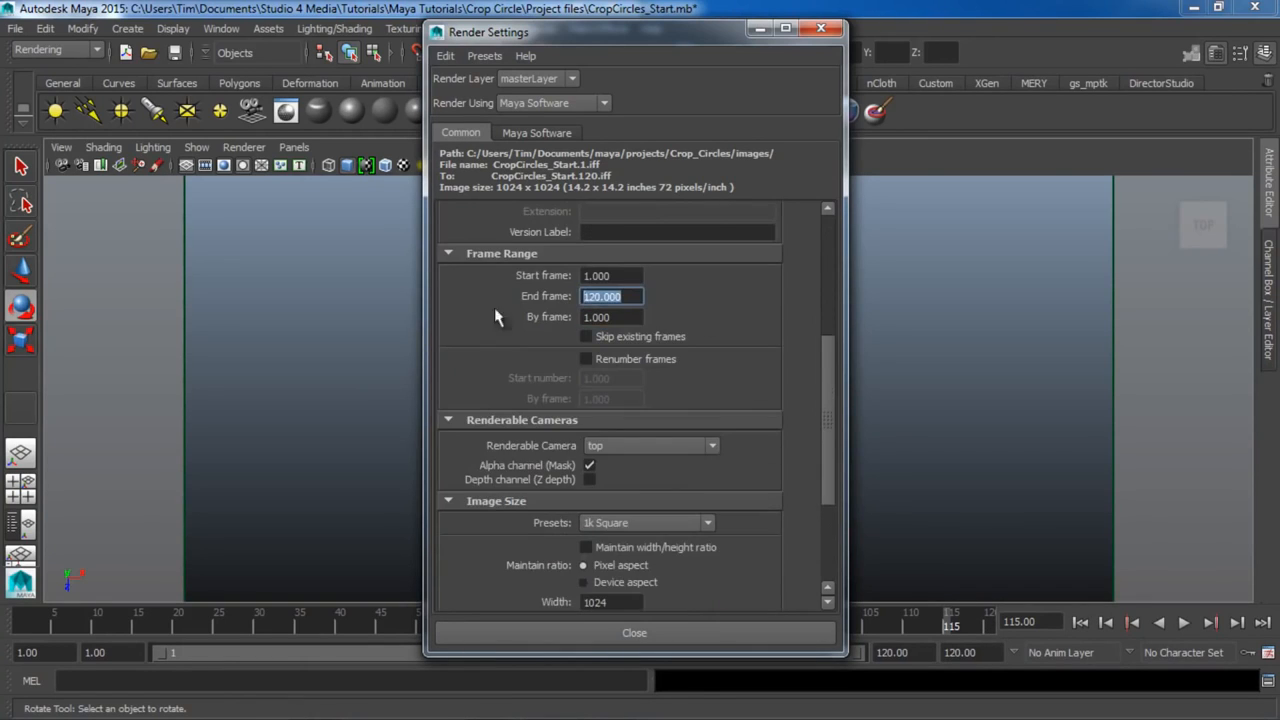
{"action": "left_click", "coordinate": [693, 279]}
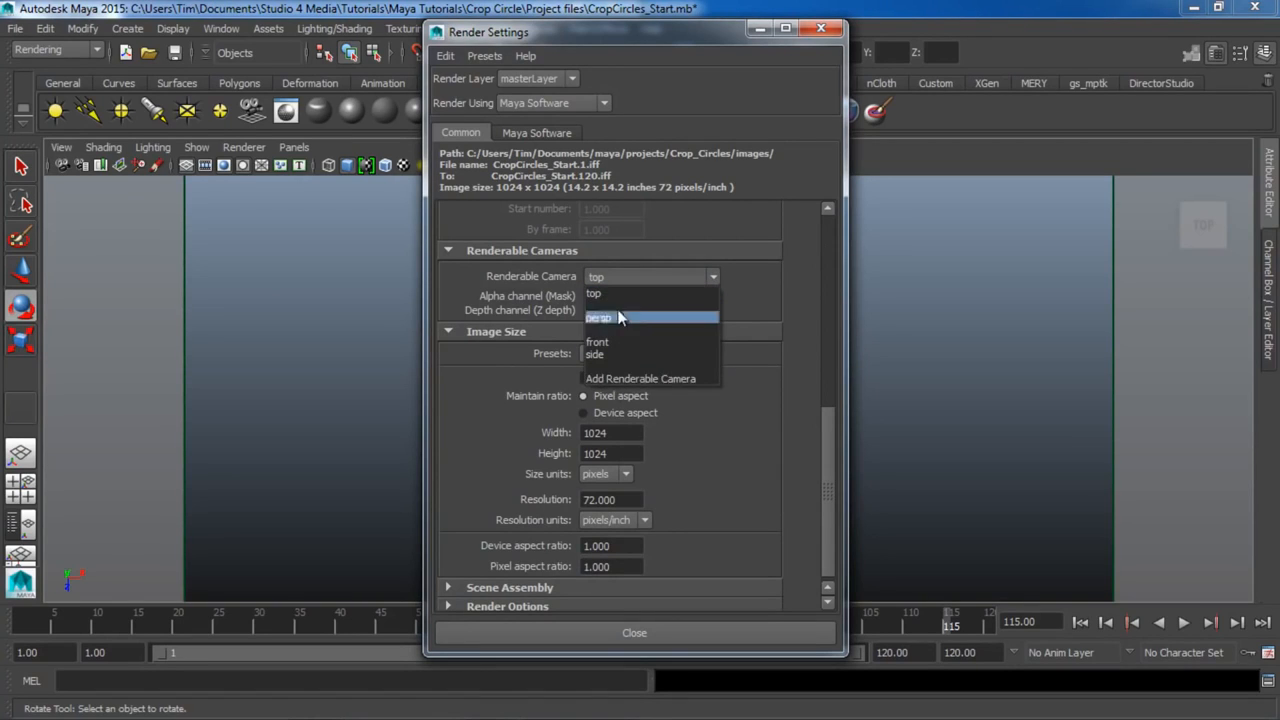
{"action": "left_click", "coordinate": [660, 317]}
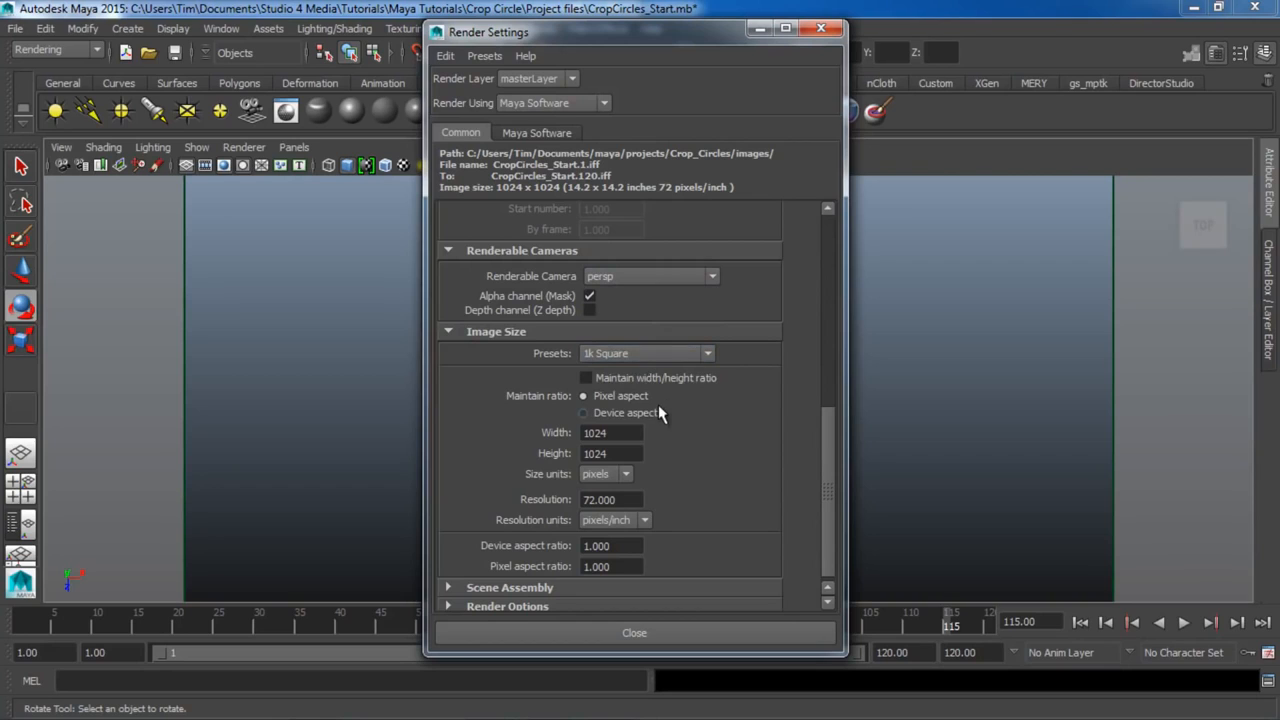
Choose the 1k Square image size preset and close the render settings.
{"action": "left_click", "coordinate": [634, 354]}
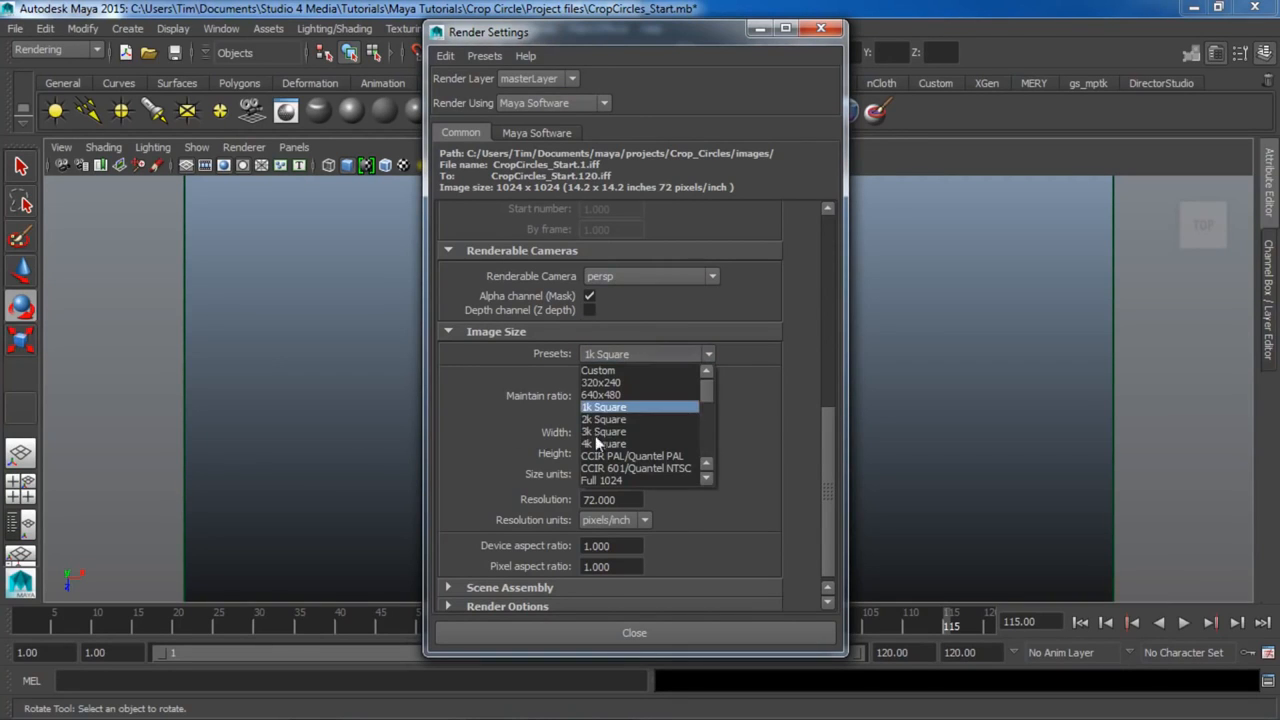
{"action": "left_click", "coordinate": [625, 408]}
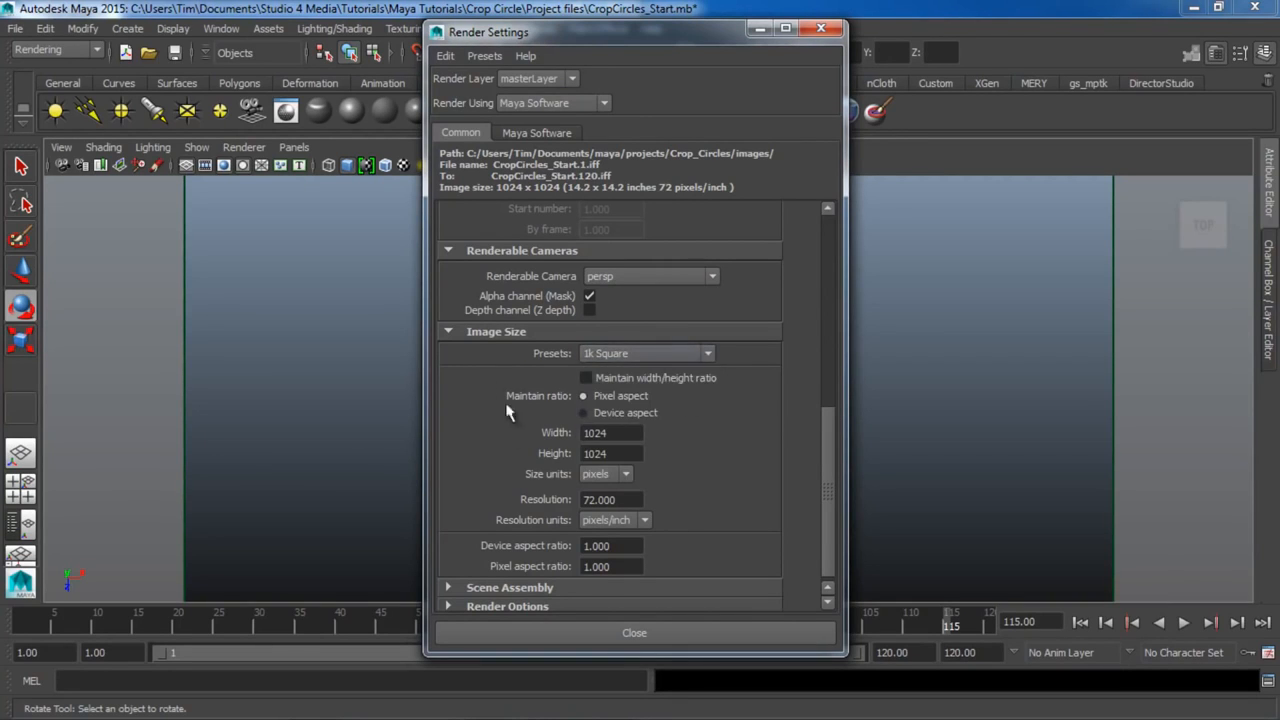
{"action": "scroll", "coordinate": [672, 439], "scroll_direction": "down", "scroll_amount": 1}
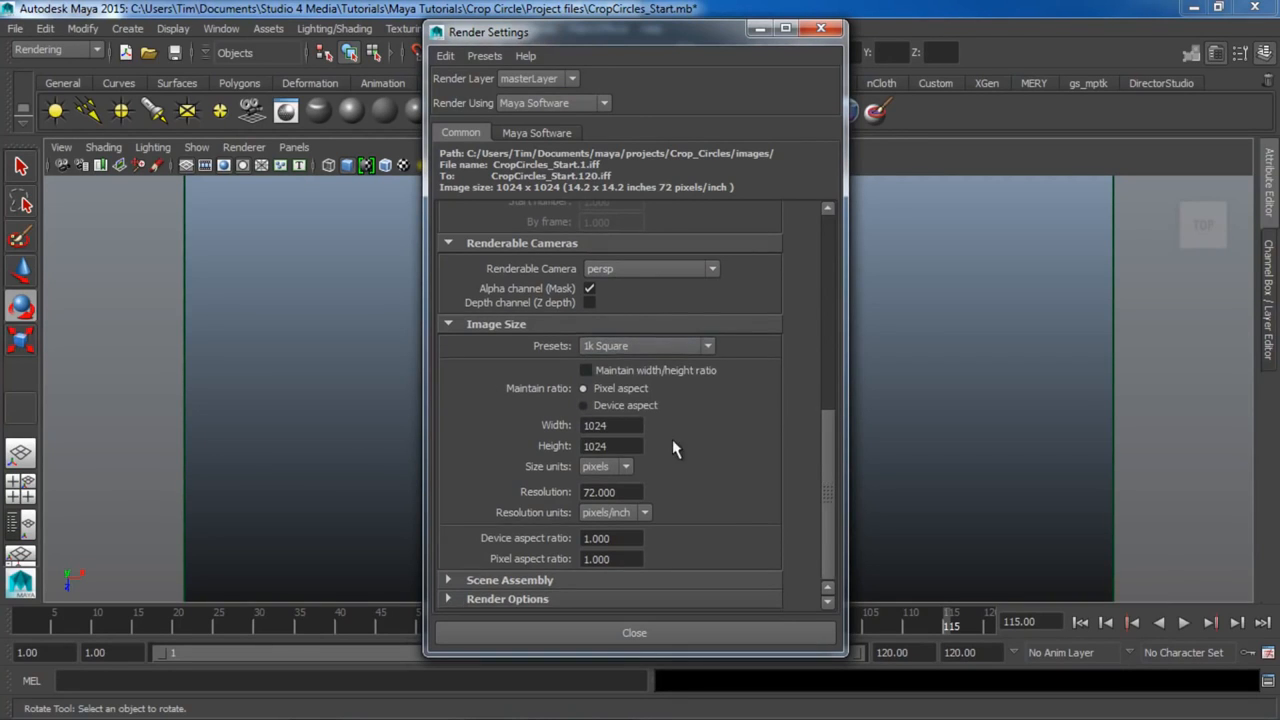
{"action": "left_click", "coordinate": [671, 637]}
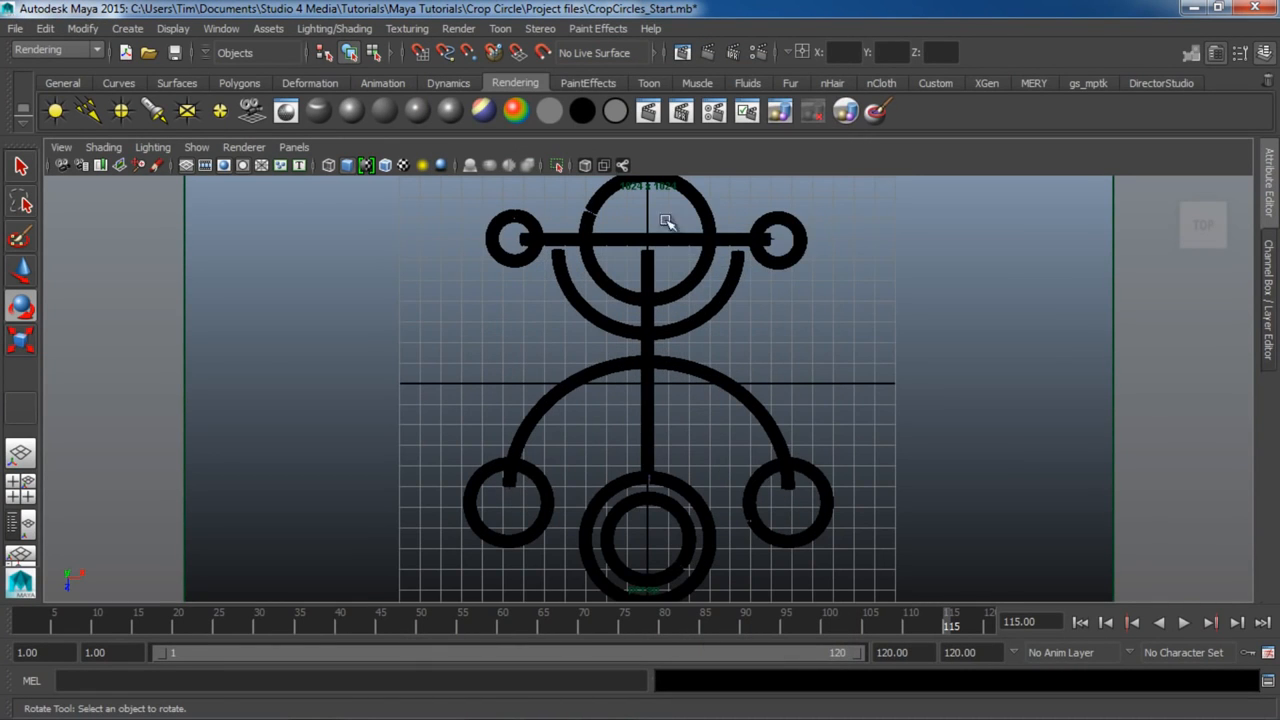
Test-render the current frame of the crop circle and close the rendered image.
{"action": "left_click", "coordinate": [709, 51]}
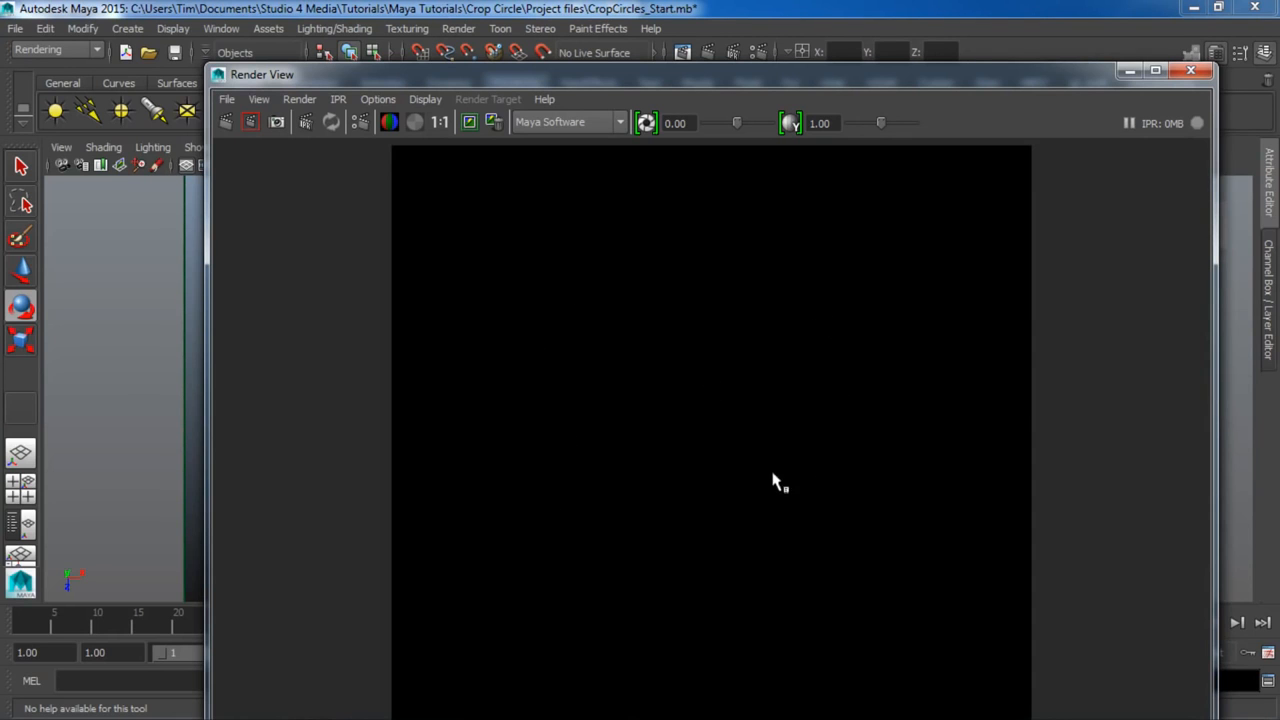
{"action": "left_click", "coordinate": [1199, 75]}
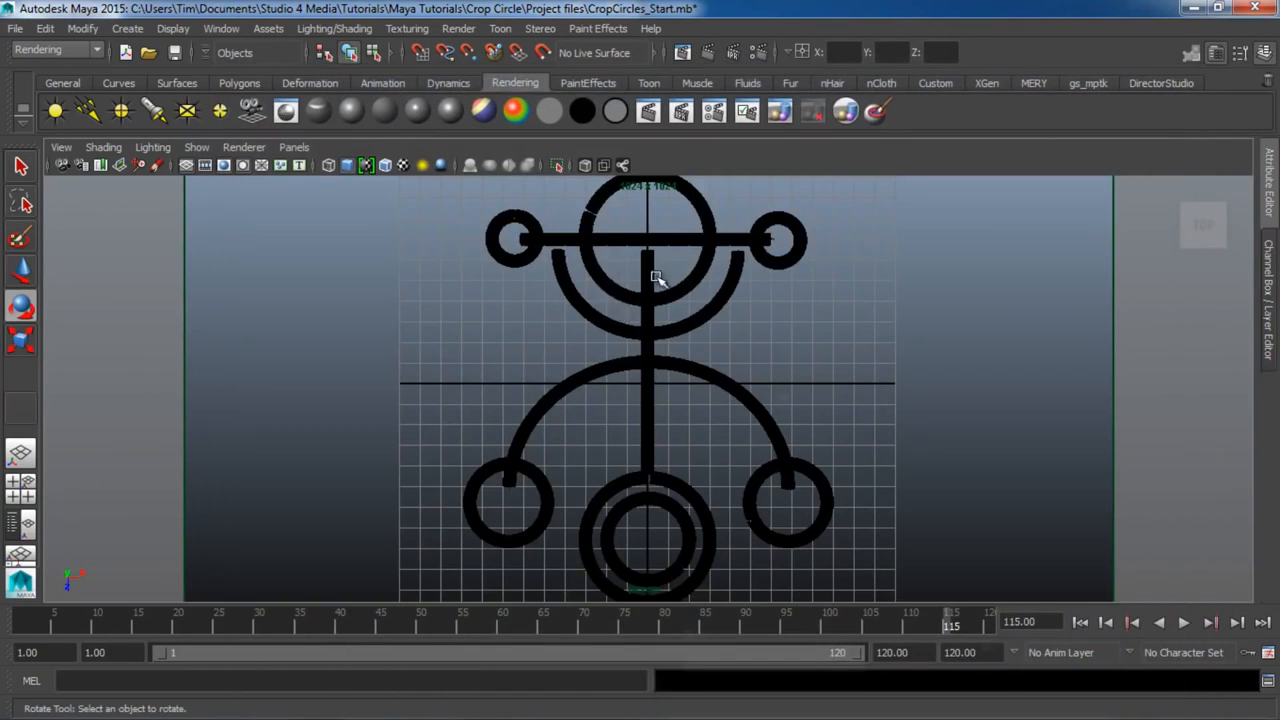
Switch back to the layout that shows the Outliner beside the perspective view.
{"action": "left_click", "coordinate": [594, 264]}
{"action": "left_click", "coordinate": [847, 302]}
{"action": "left_click", "coordinate": [1203, 232]}
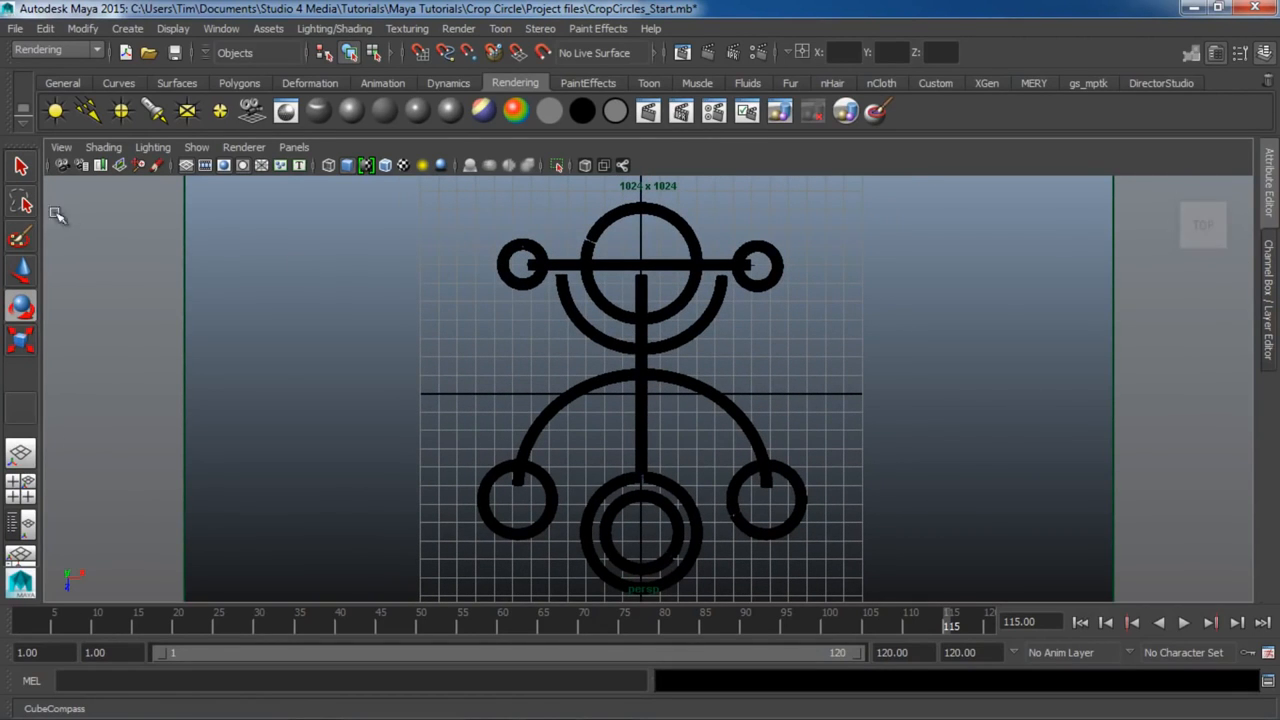
{"action": "left_click", "coordinate": [20, 522]}
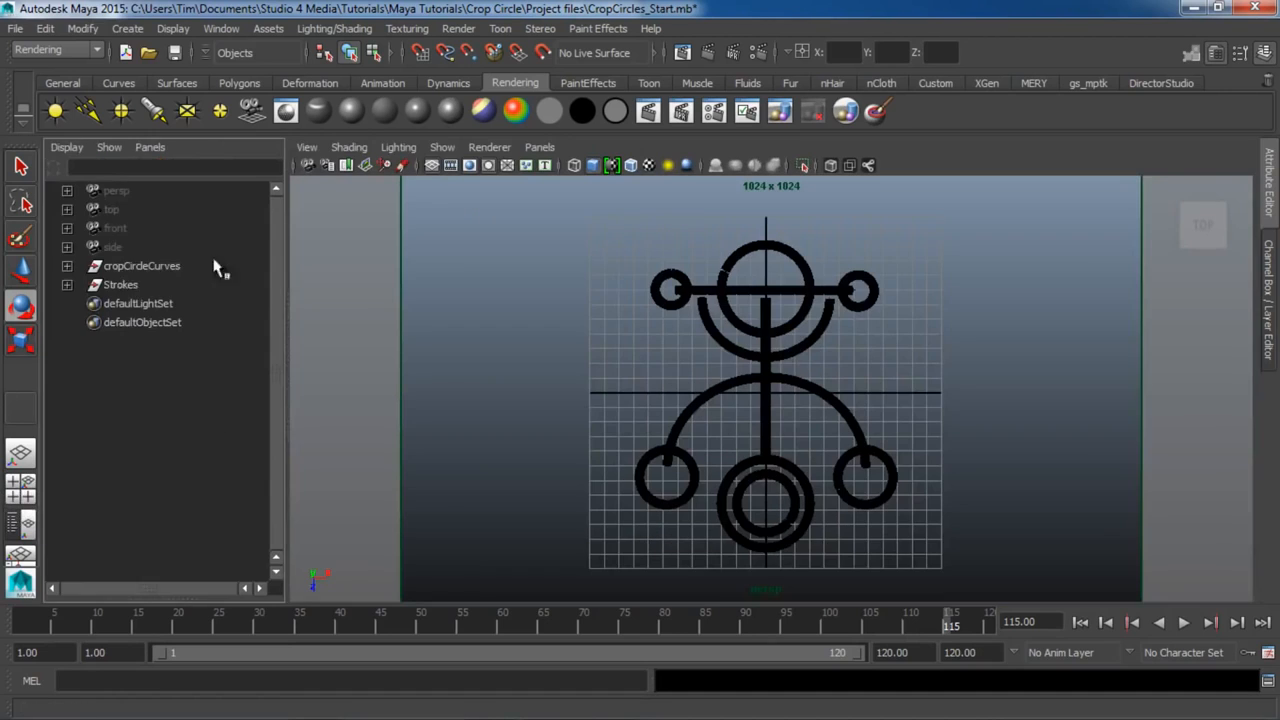
Set the persp camera's environment background color to white.
{"action": "left_click", "coordinate": [118, 191]}
{"action": "key", "text": "space"}
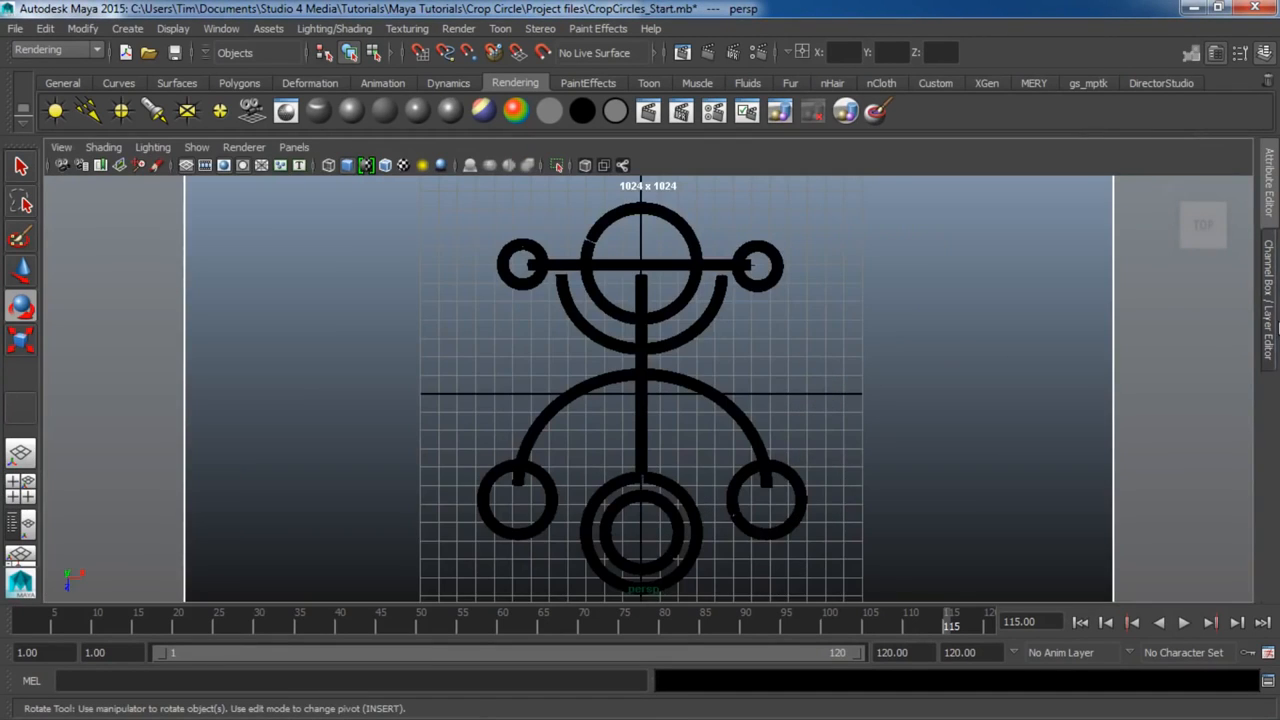
{"action": "left_click", "coordinate": [1273, 316]}
{"action": "scroll", "coordinate": [1180, 287], "scroll_direction": "down", "scroll_amount": 4}
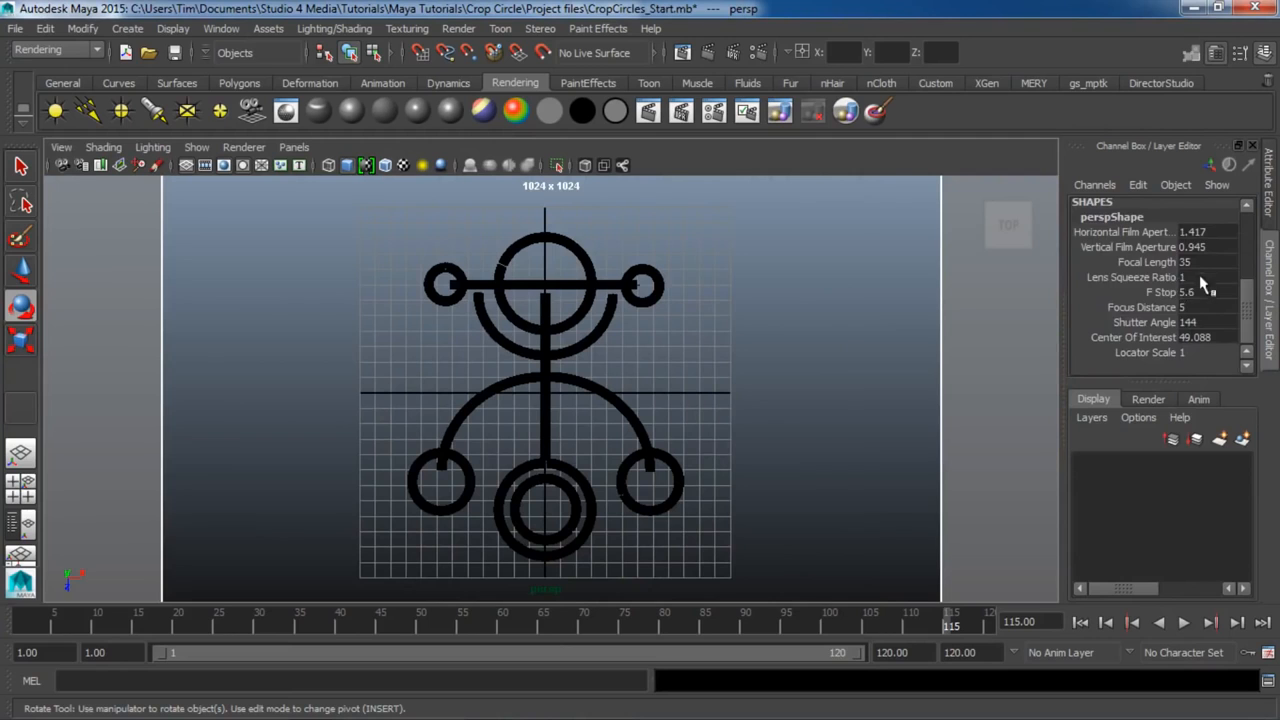
{"action": "scroll", "coordinate": [1205, 285], "scroll_direction": "up", "scroll_amount": 4}
{"action": "left_click", "coordinate": [1268, 185]}
{"action": "scroll", "coordinate": [1088, 385], "scroll_direction": "down", "scroll_amount": 3}
{"action": "scroll", "coordinate": [1088, 385], "scroll_direction": "down", "scroll_amount": 10}
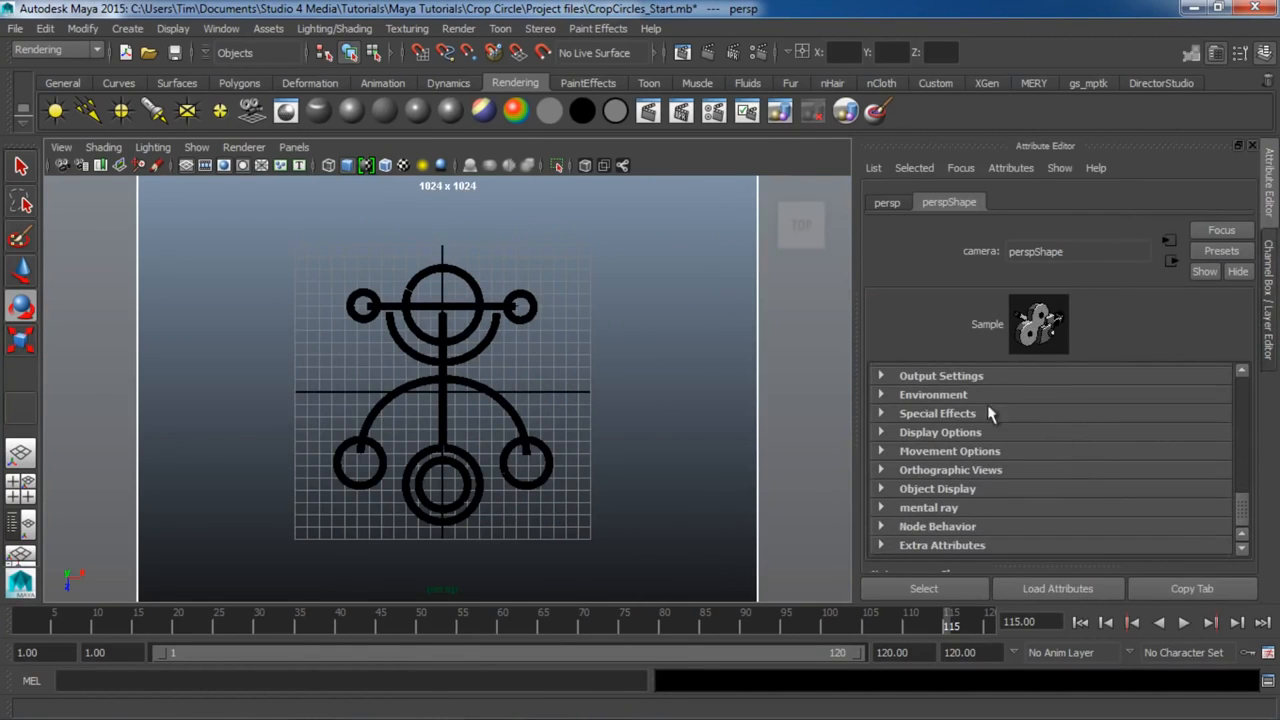
{"action": "left_click", "coordinate": [923, 394]}
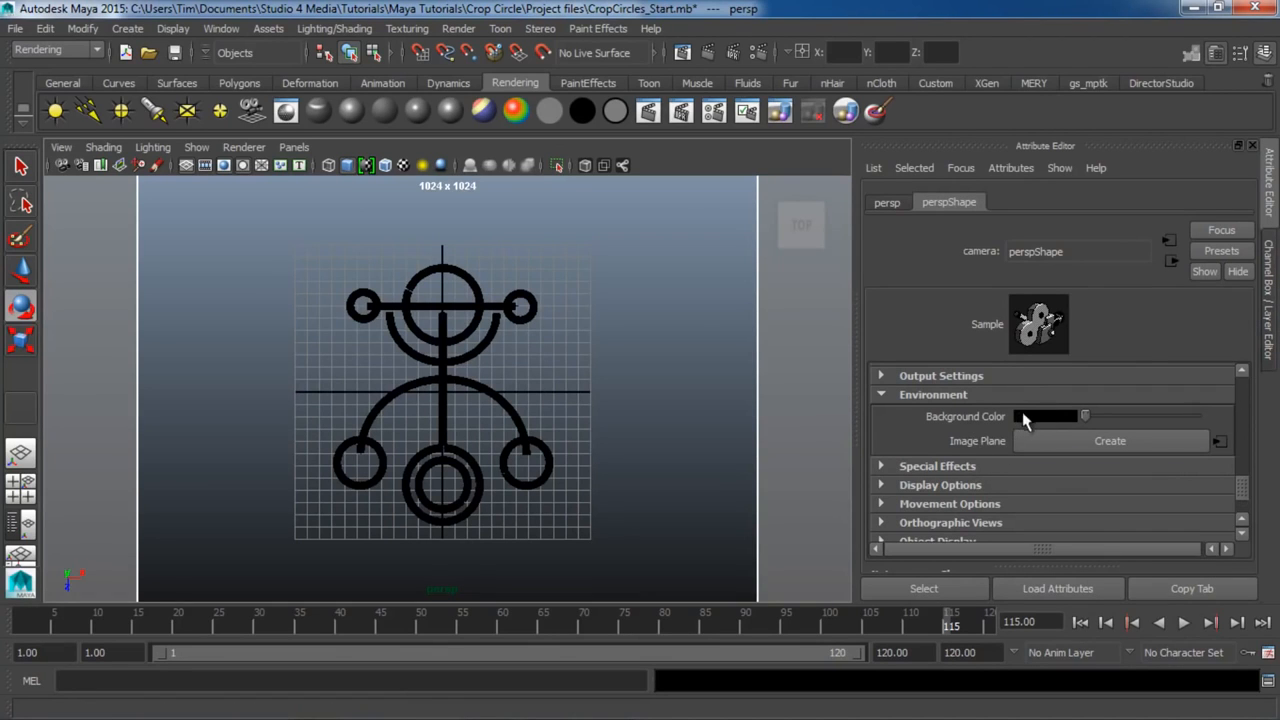
{"action": "left_click", "coordinate": [1030, 422]}
{"action": "left_click", "coordinate": [957, 375]}
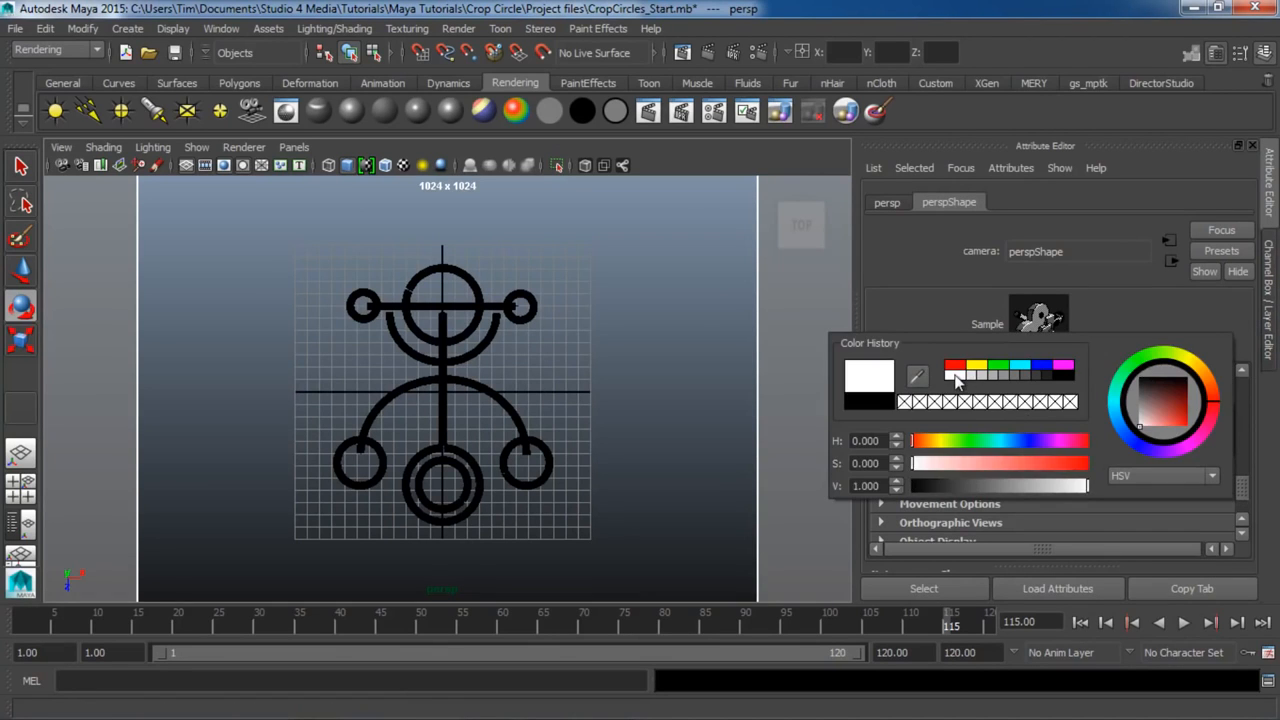
{"action": "key", "text": "space"}
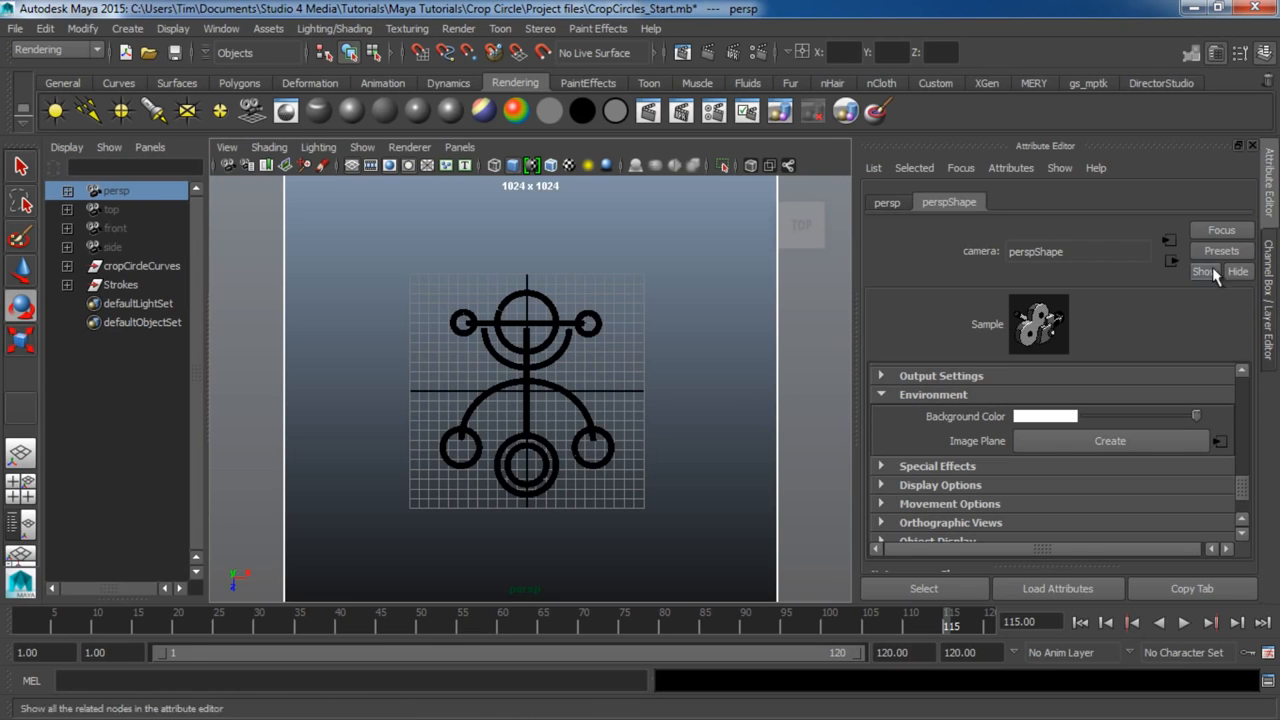
Test-render the current frame in a maximized perspective view and close the rendered image.
{"action": "left_click", "coordinate": [1272, 194]}
{"action": "key", "text": "space"}
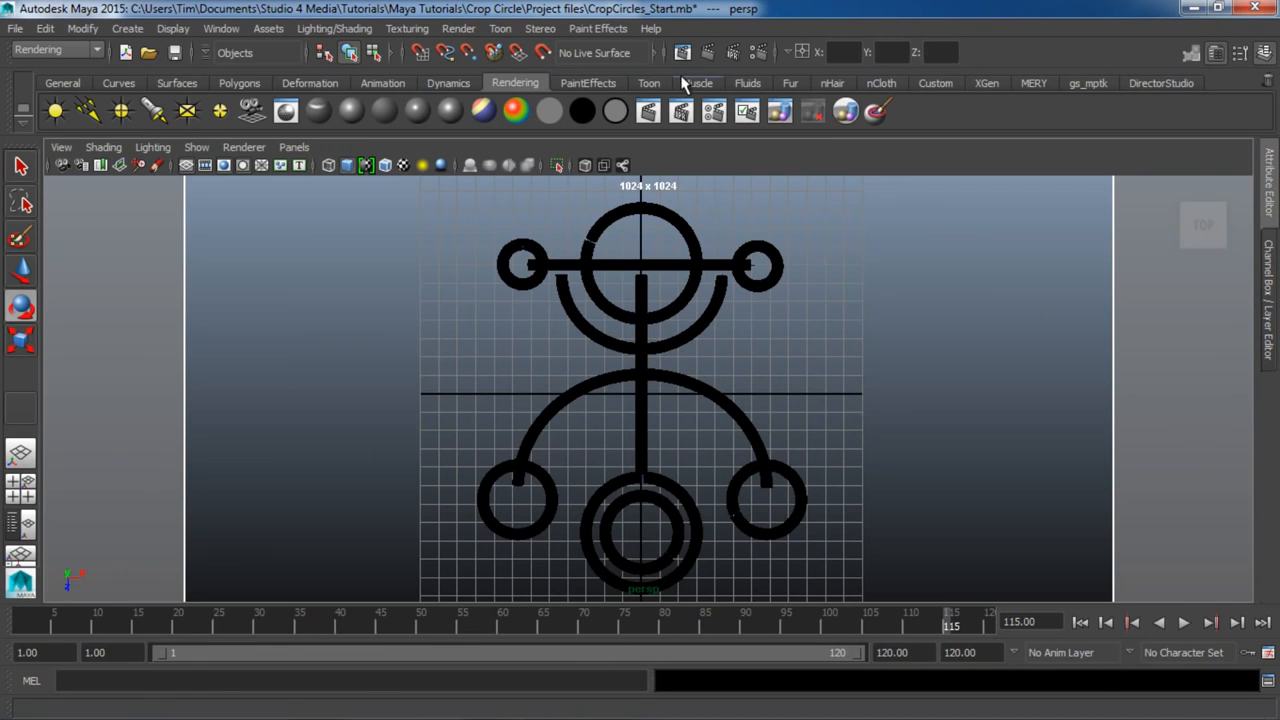
{"action": "left_click", "coordinate": [710, 52]}
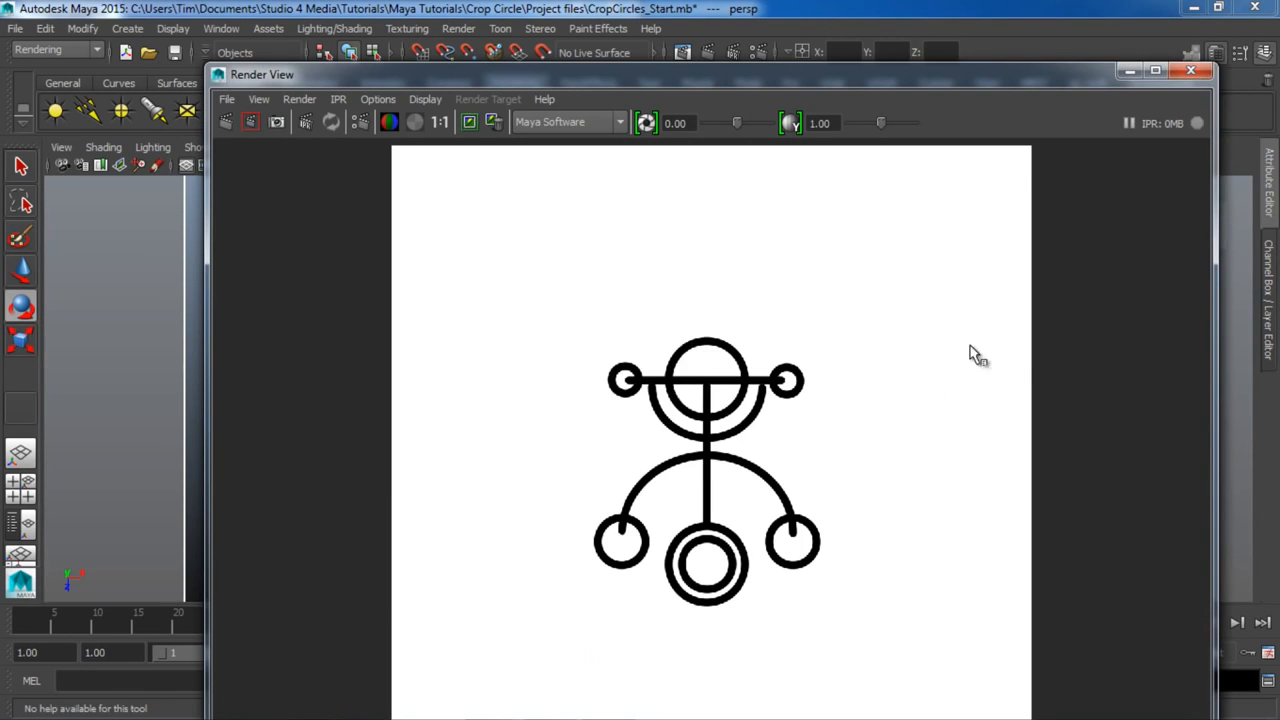
{"action": "left_click", "coordinate": [1189, 73]}
Bring the camera closer so the crop circle fills more of the frame, and test-render it again.
{"action": "scroll", "coordinate": [786, 367], "scroll_direction": "up", "scroll_amount": 2}
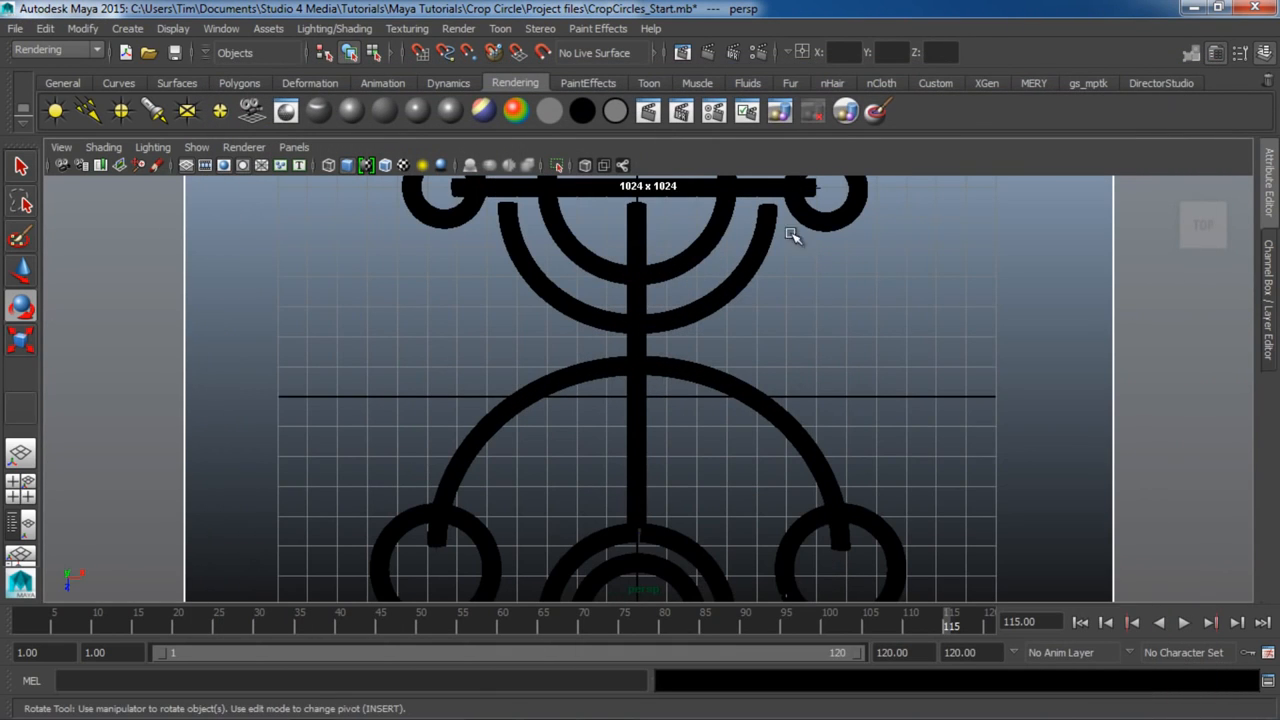
{"action": "left_click", "coordinate": [709, 52]}
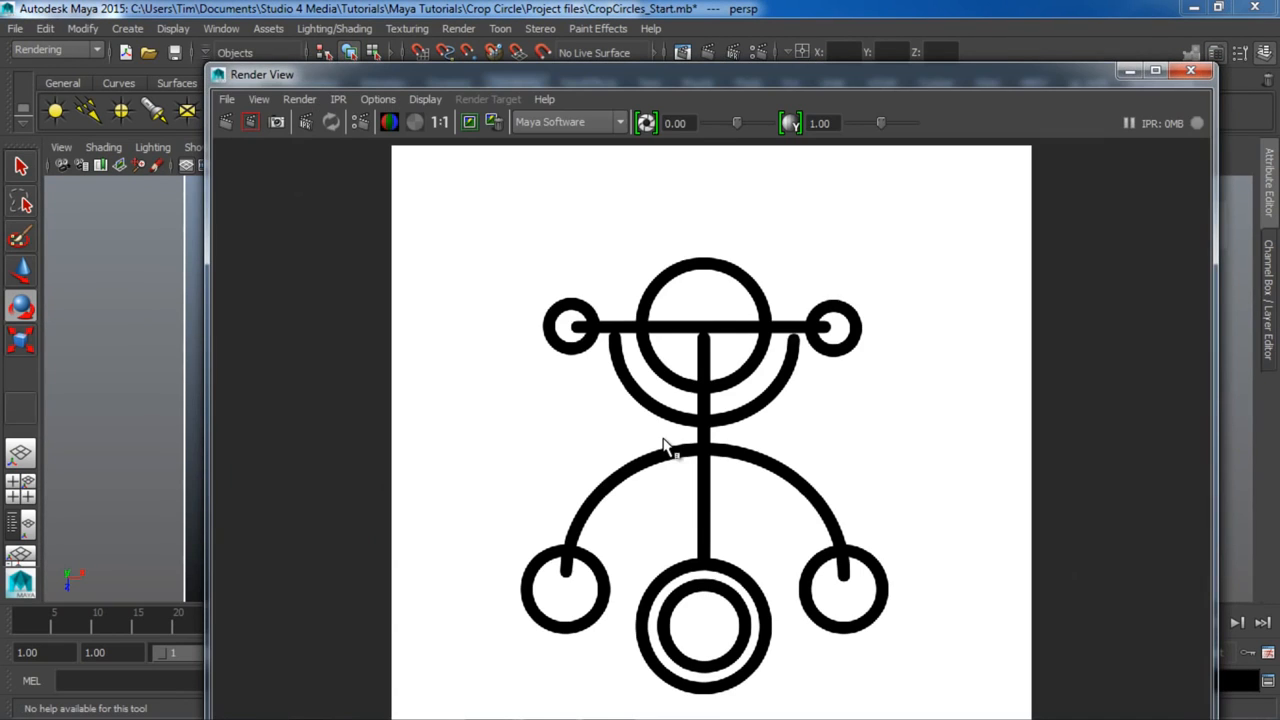
{"action": "left_click_drag", "start_coordinate": [650, 28], "coordinate": [656, 34]}
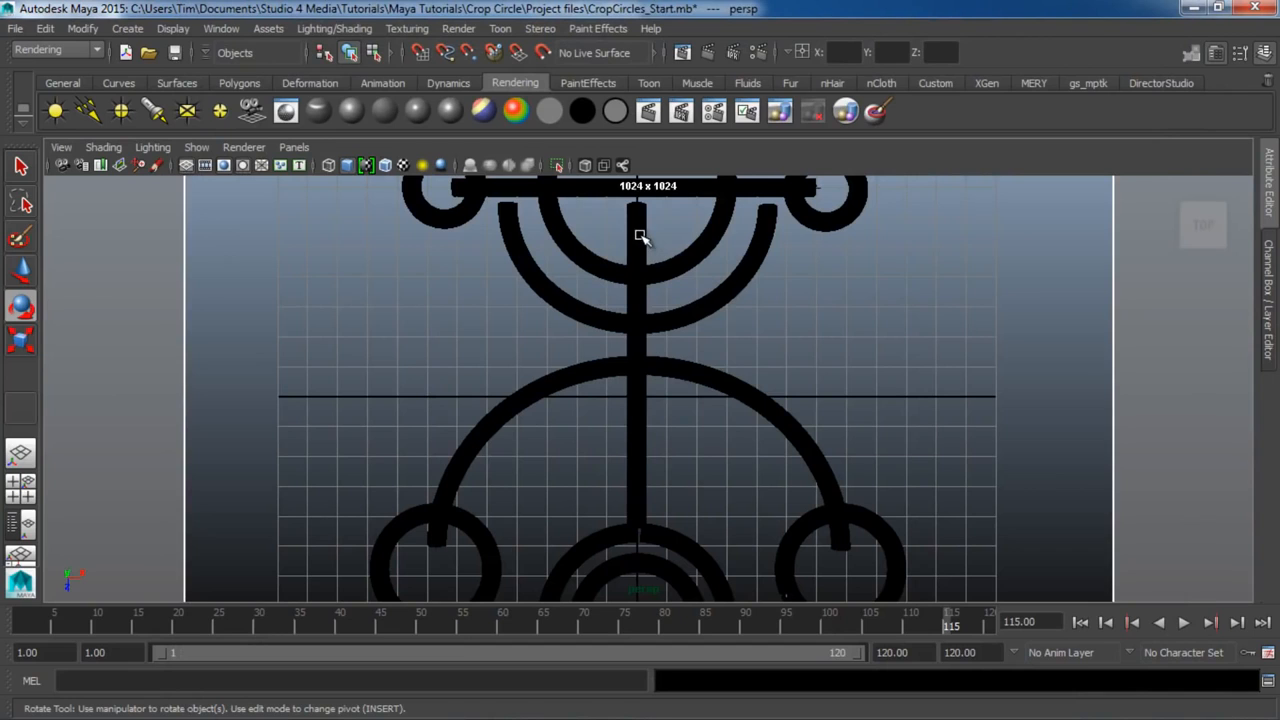
Try to move the vertical centre stroke slightly downward, undo the move and deselect the stroke.
{"action": "left_click", "coordinate": [638, 241]}
{"action": "key", "text": "w"}
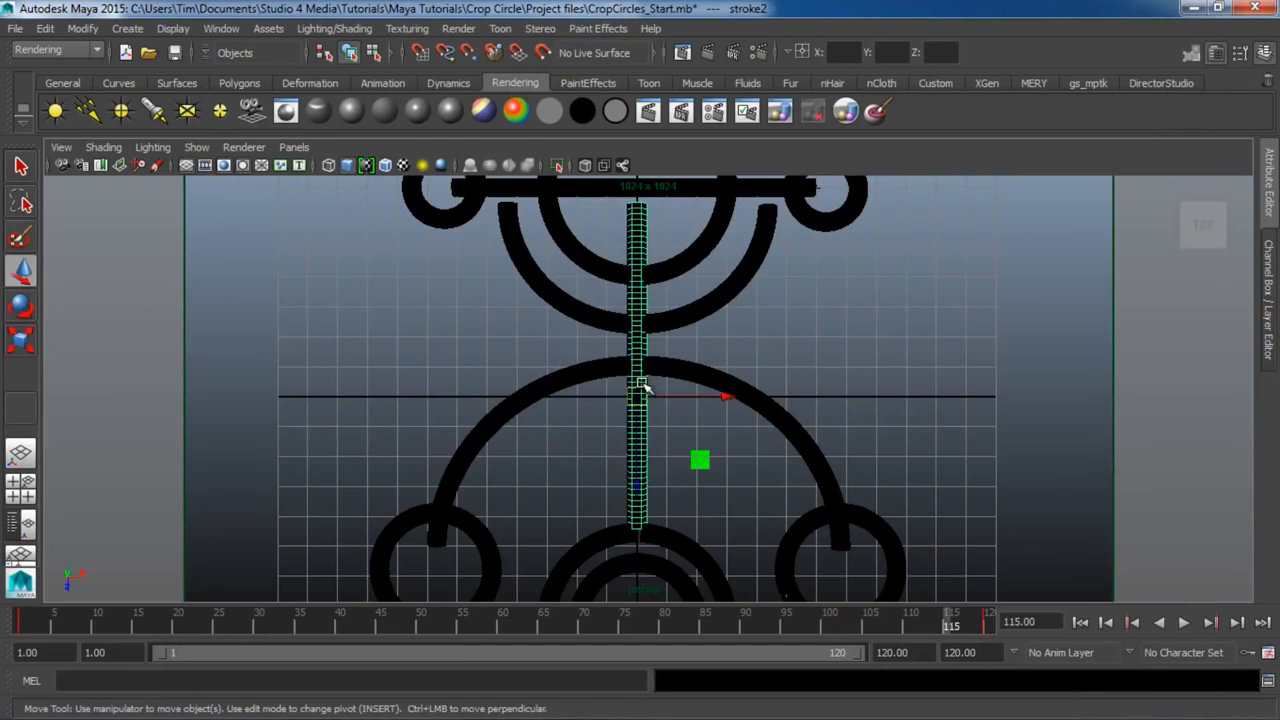
{"action": "left_click_drag", "start_coordinate": [640, 487], "coordinate": [641, 494]}
{"action": "key", "text": "ctrl+z"}
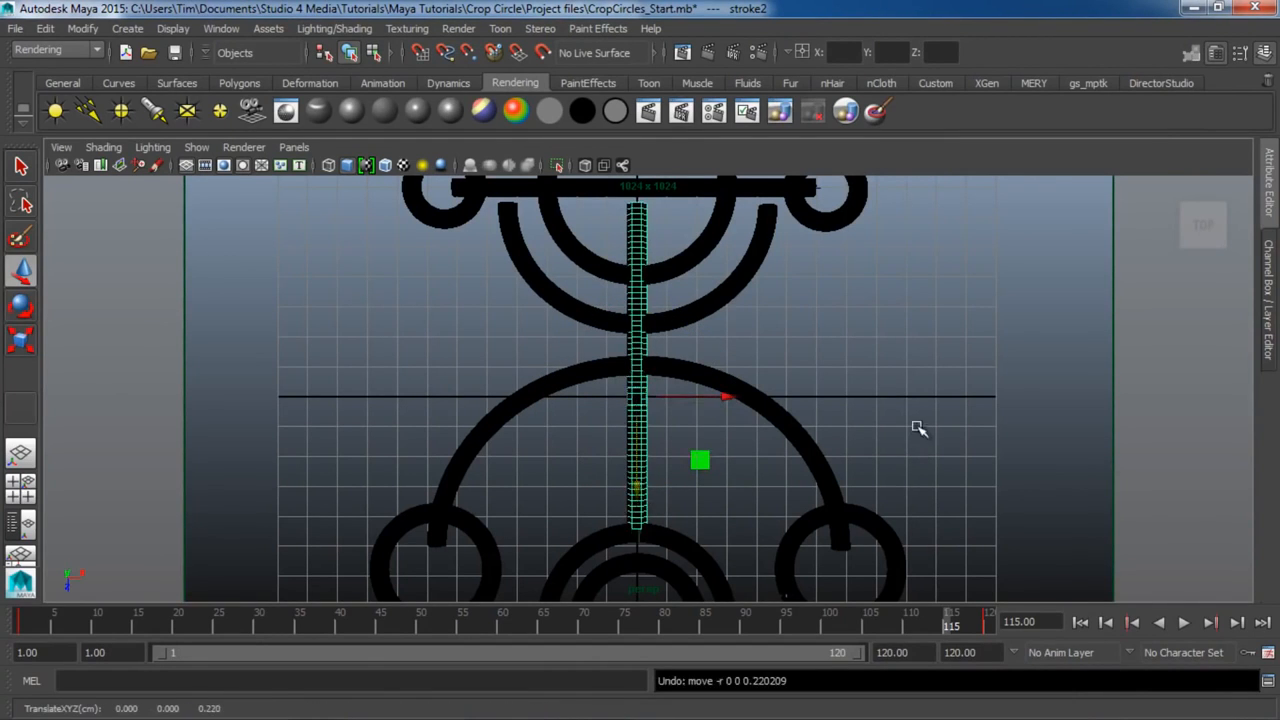
{"action": "left_click", "coordinate": [917, 429]}
Return to frame 1 and move the curve behind the vertical centre stroke down along Z.
{"action": "left_click", "coordinate": [1080, 622]}
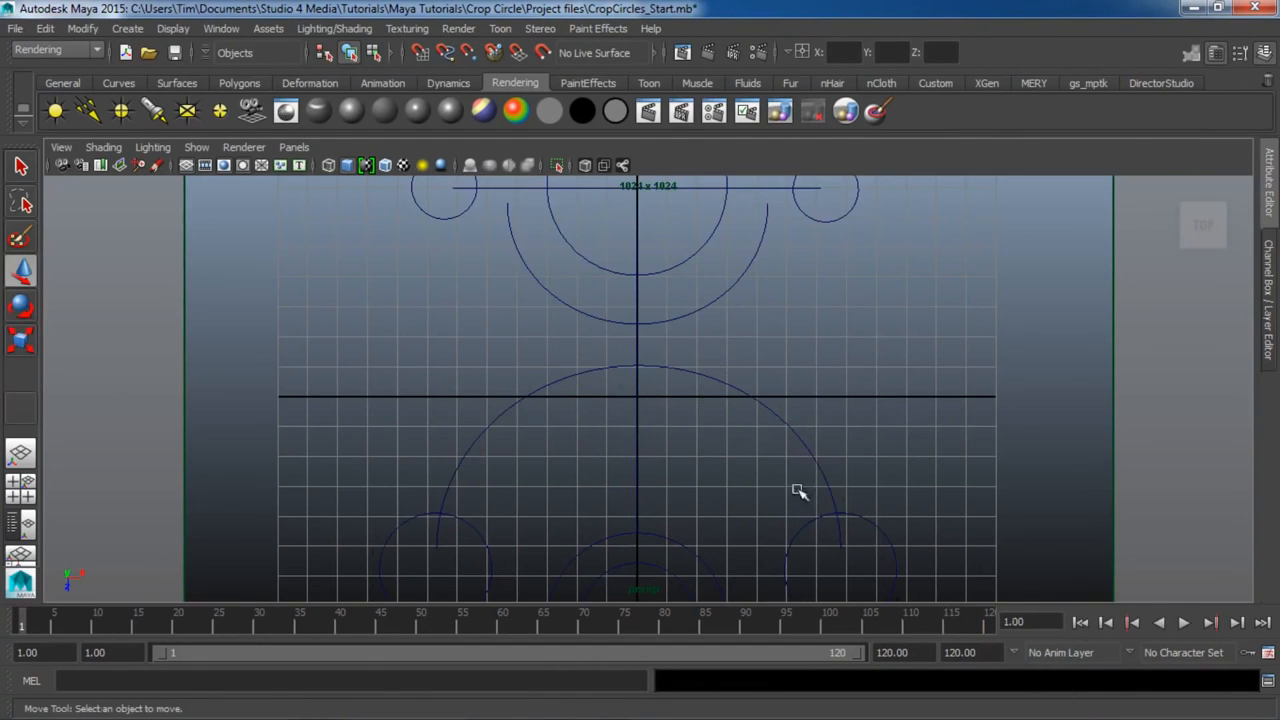
{"action": "left_click", "coordinate": [641, 436]}
{"action": "left_click_drag", "start_coordinate": [640, 200], "coordinate": [641, 256]}
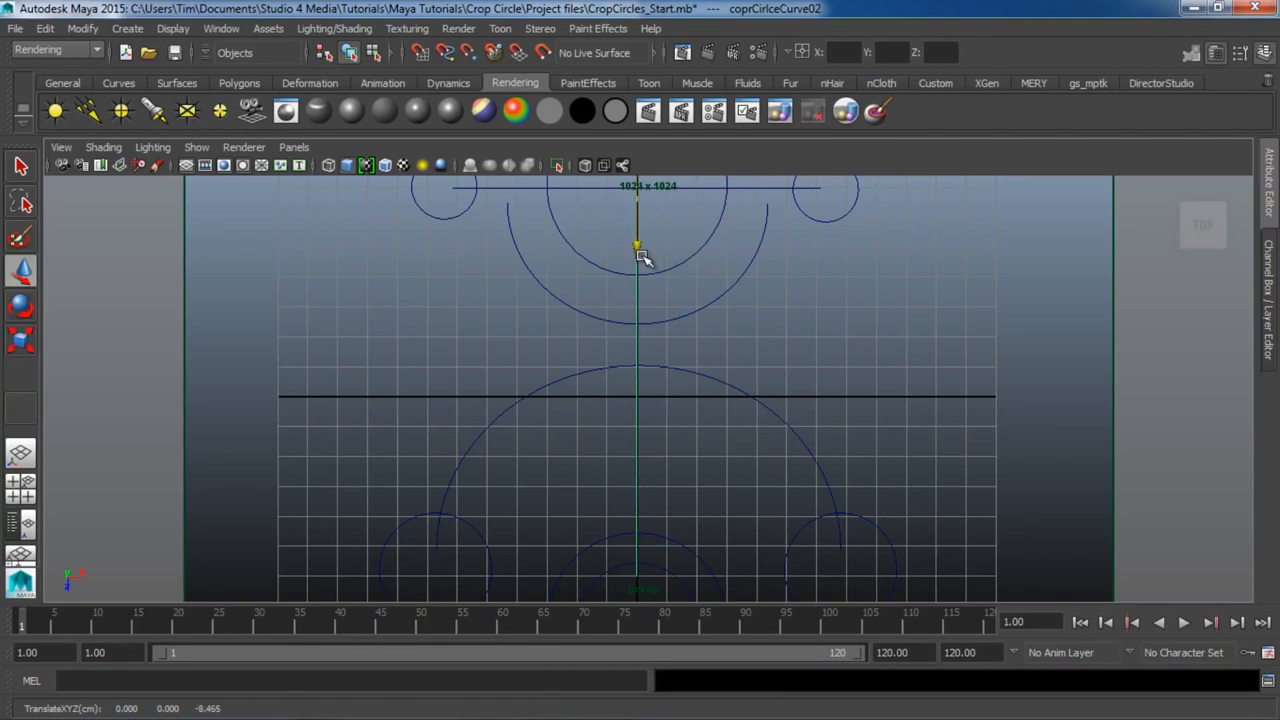
{"action": "left_click", "coordinate": [700, 223]}
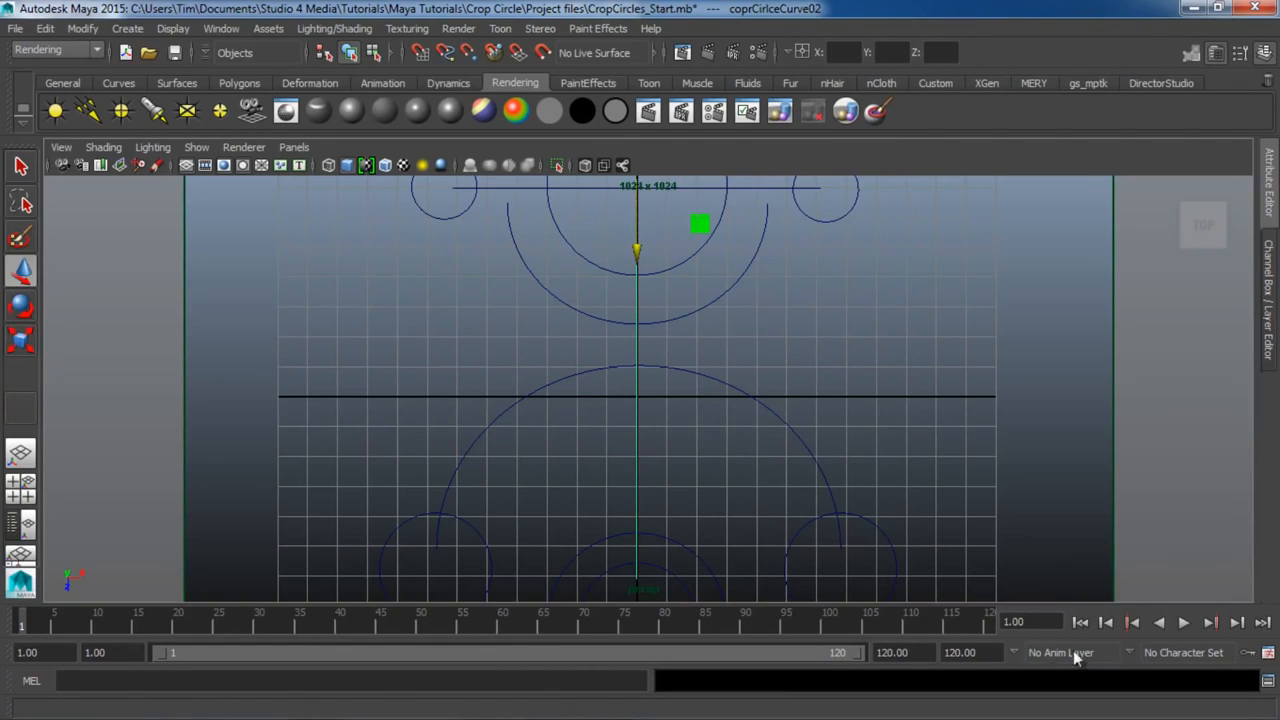
Play the animation through to frame 120, test-render that frame and close the rendered image.
{"action": "left_click", "coordinate": [1183, 622]}
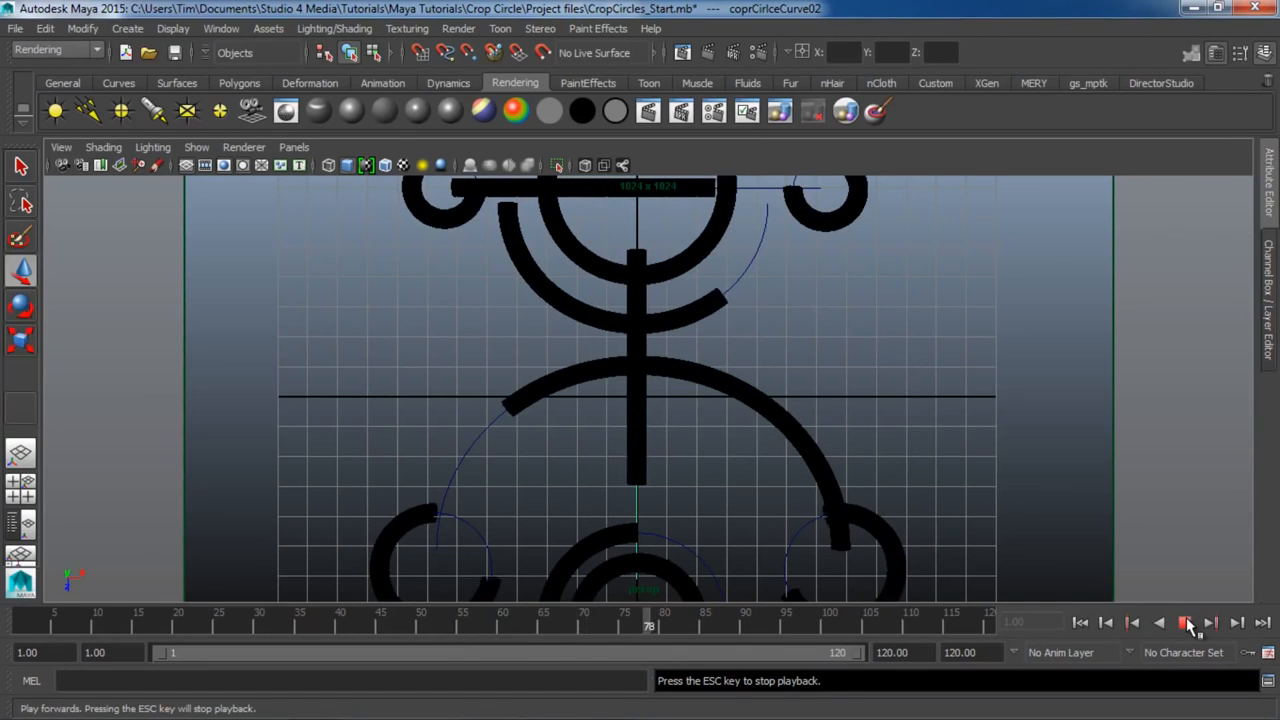
{"action": "left_click", "coordinate": [1187, 622]}
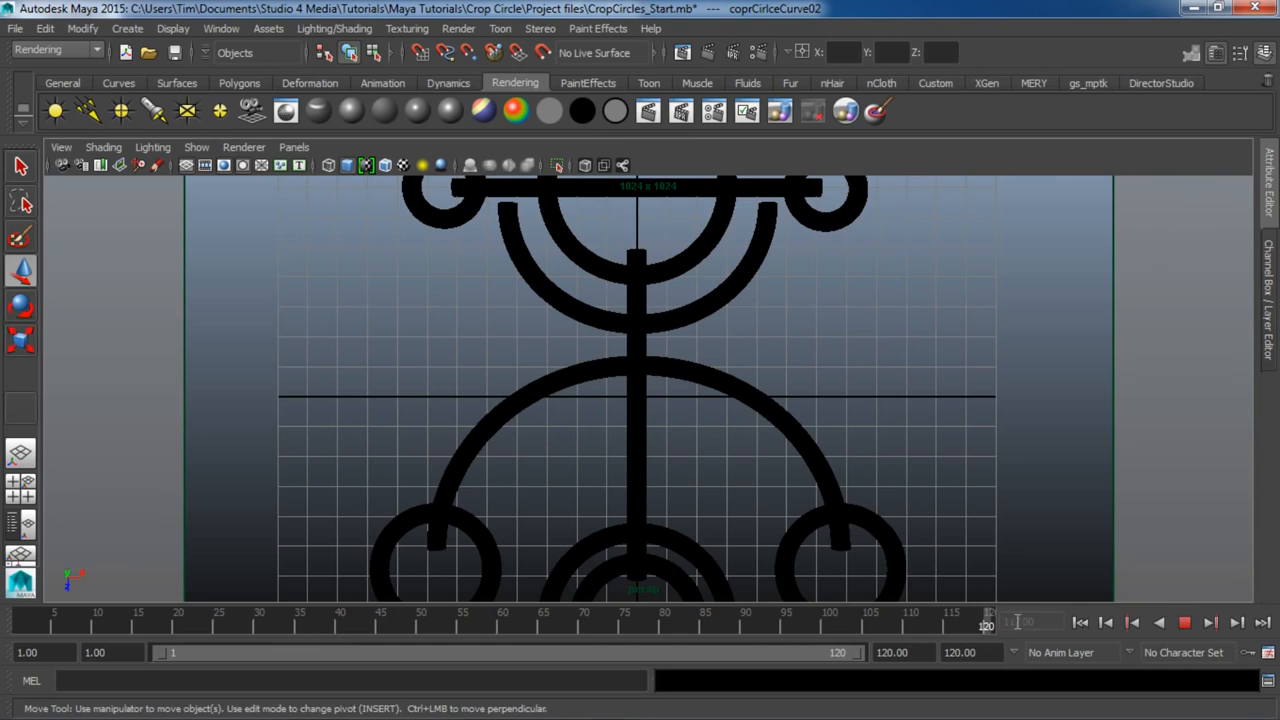
{"action": "left_click", "coordinate": [706, 52]}
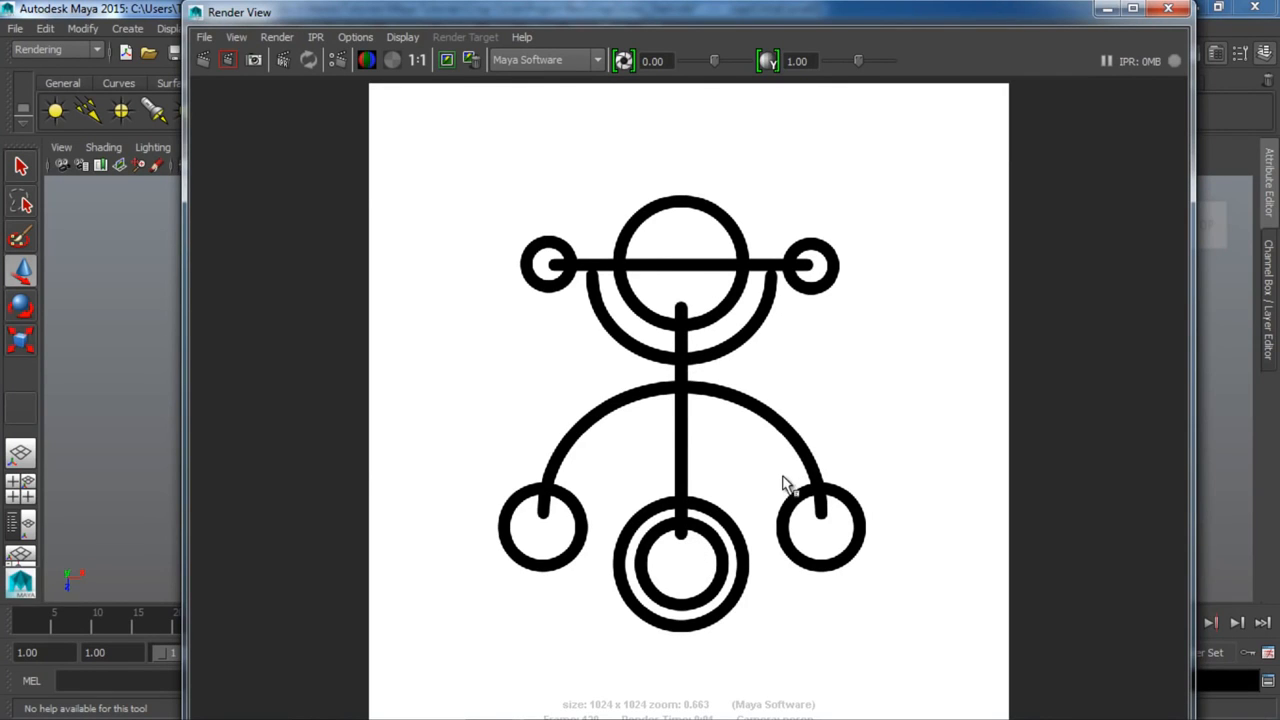
{"action": "left_click", "coordinate": [1168, 8]}
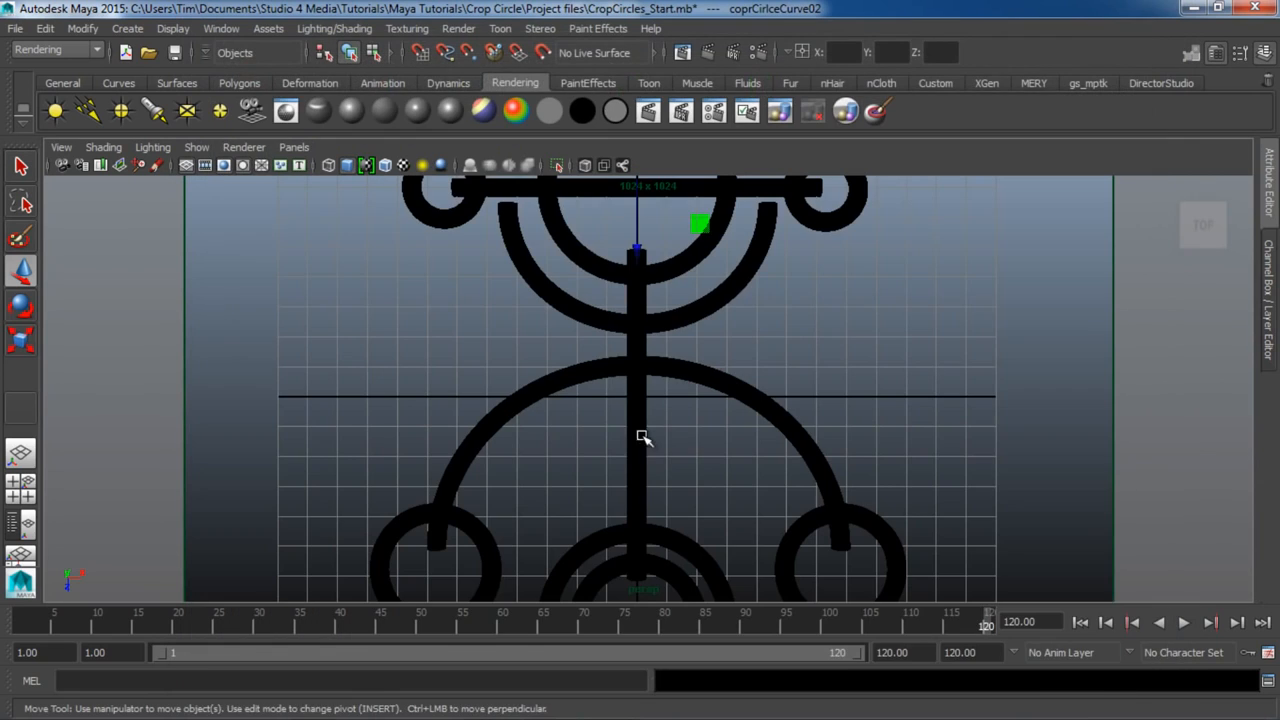
Find the Batch Render command for rendering the image sequence.
{"action": "left_click", "coordinate": [452, 29]}
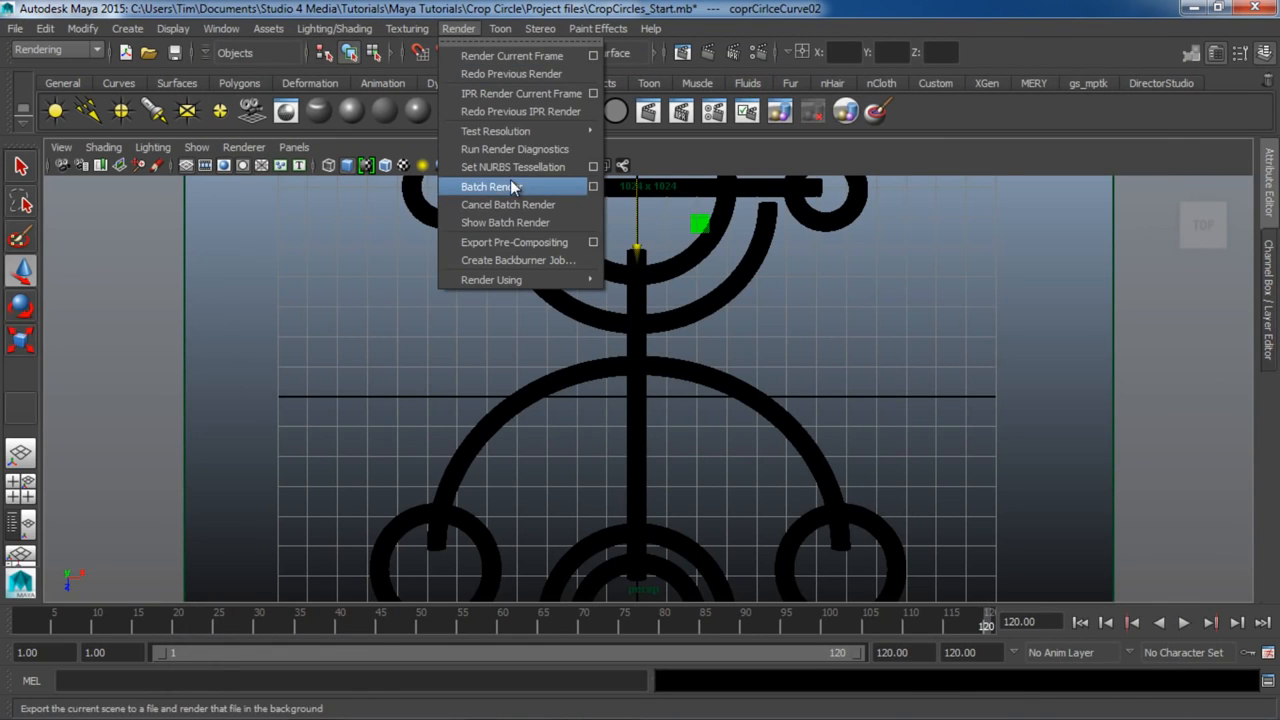
{"action": "left_click", "coordinate": [550, 5]}
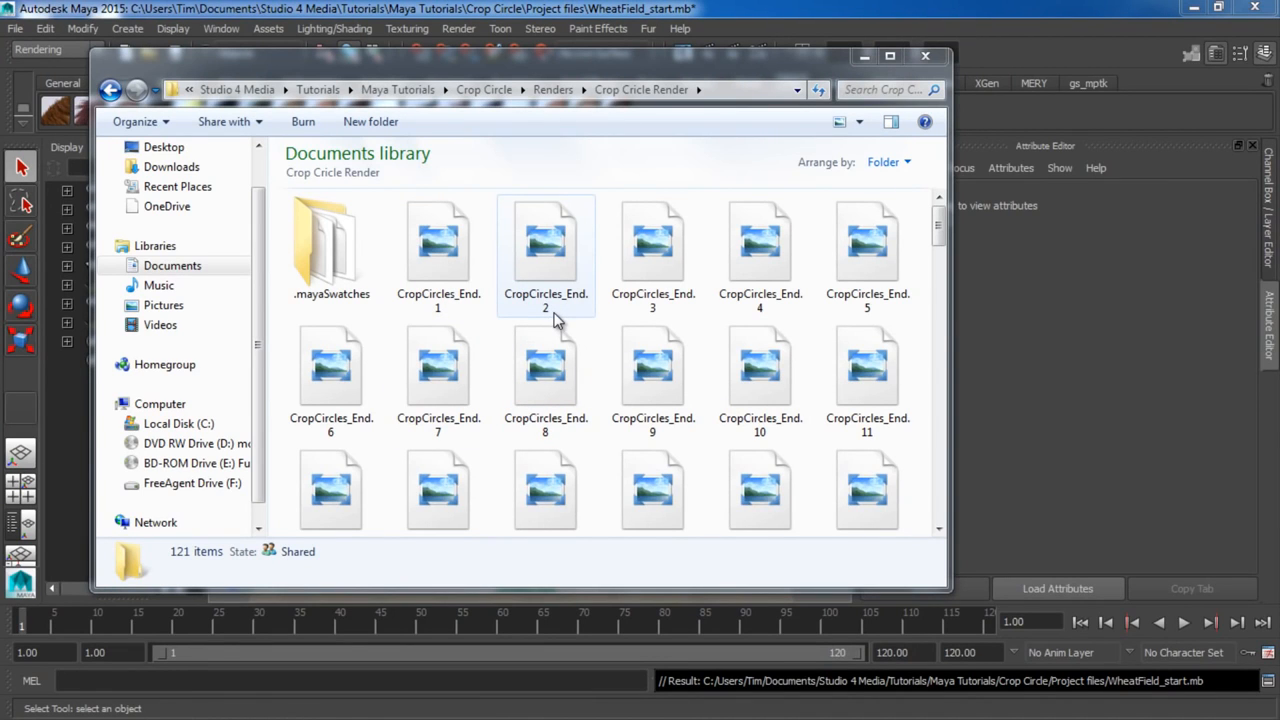
Check the rendered IFF sequence from frame 1 to frame 120 in the Crop Cricle Render folder and close the folder.
{"action": "left_click", "coordinate": [438, 255]}
{"action": "left_click_drag", "start_coordinate": [938, 215], "coordinate": [940, 500]}
{"action": "left_click", "coordinate": [352, 482]}
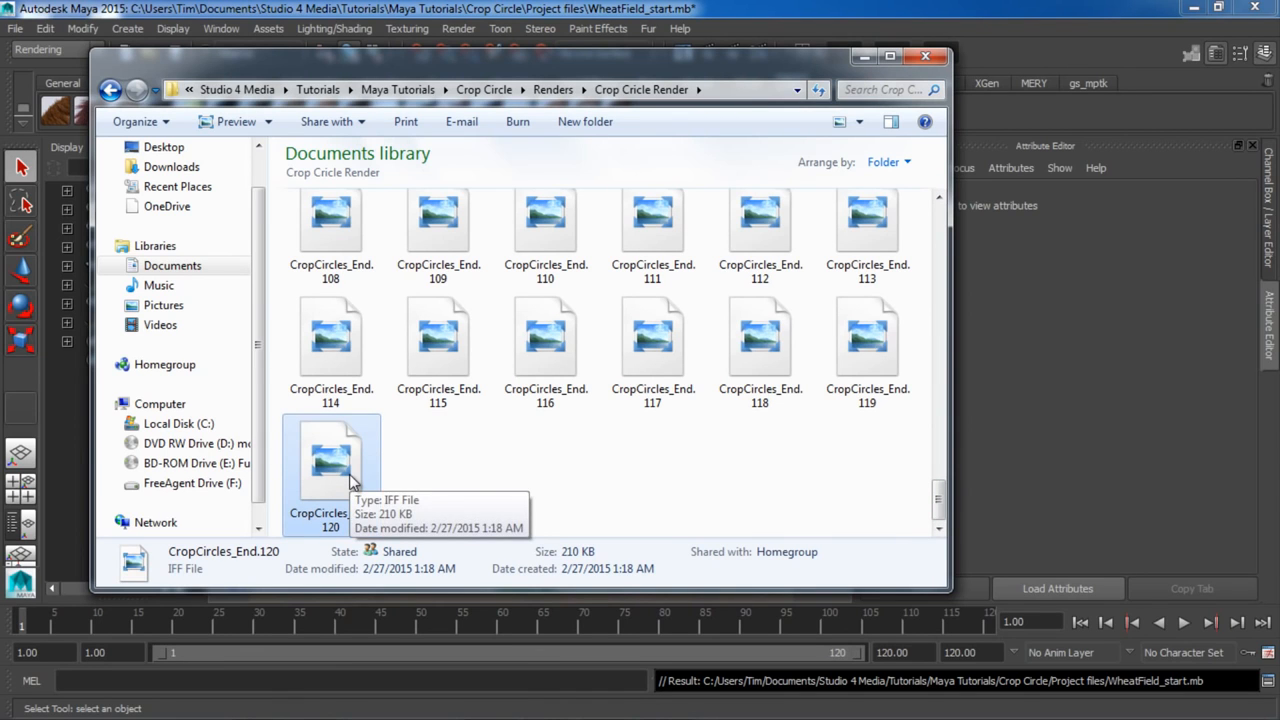
{"action": "left_click", "coordinate": [926, 57]}
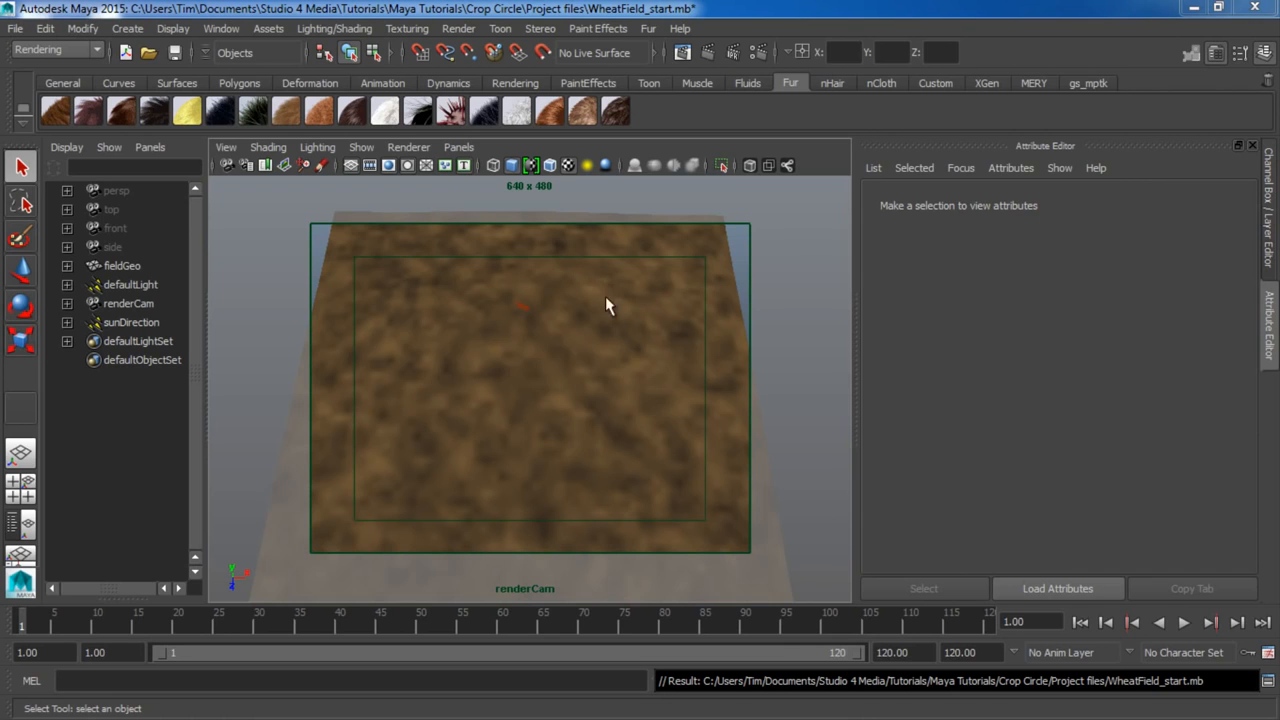
Select the fieldGeo plane in the wheat field scene and apply the Grass fur preset to it.
{"action": "left_click", "coordinate": [588, 348]}
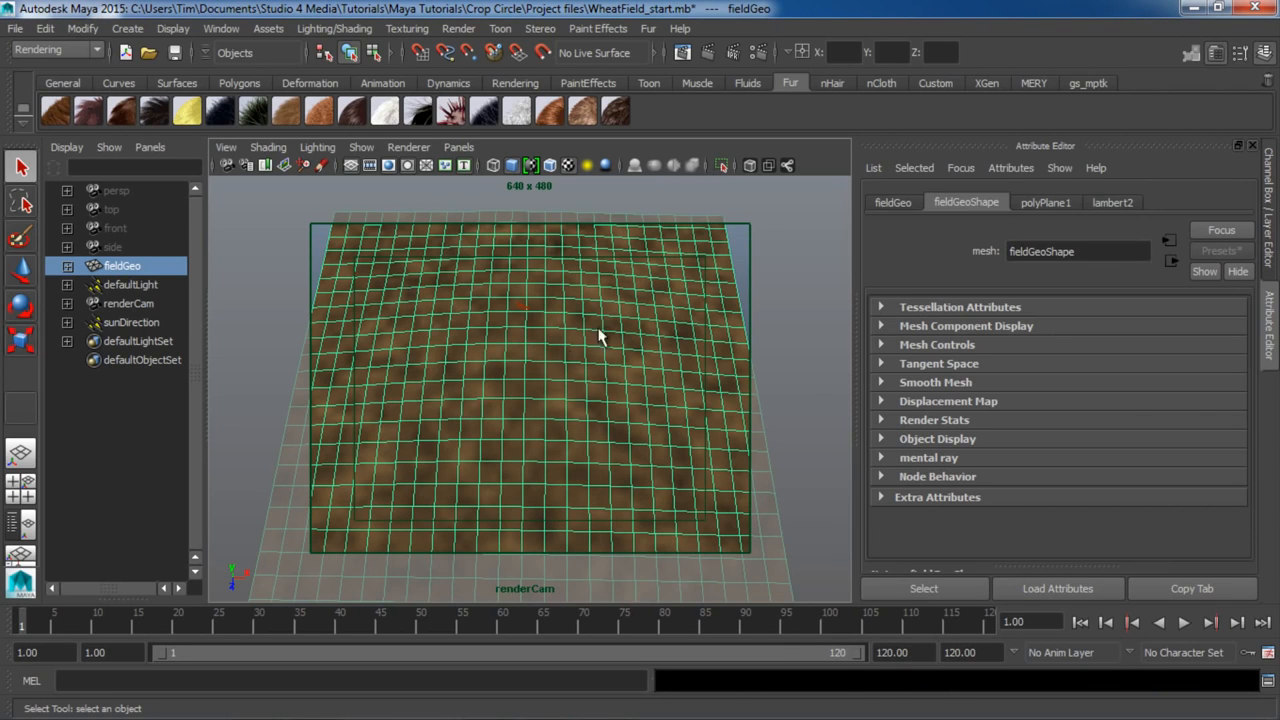
{"action": "left_click", "coordinate": [1052, 205]}
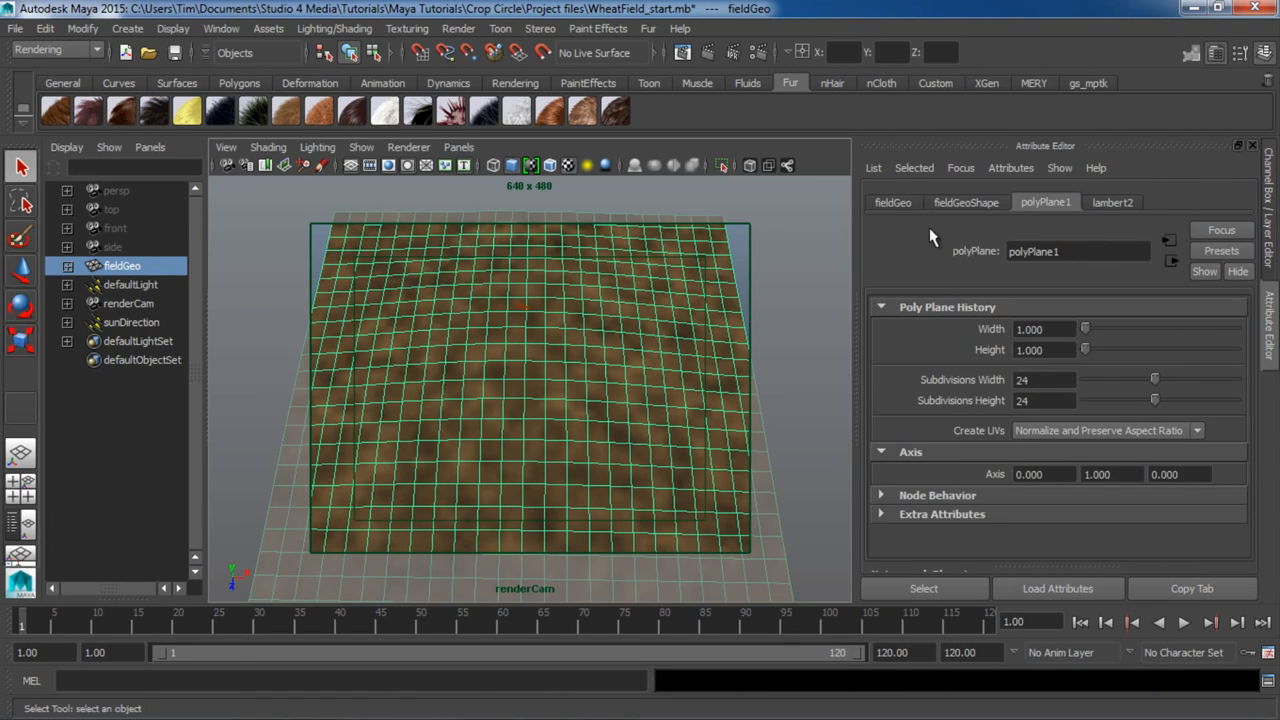
{"action": "left_click", "coordinate": [968, 203]}
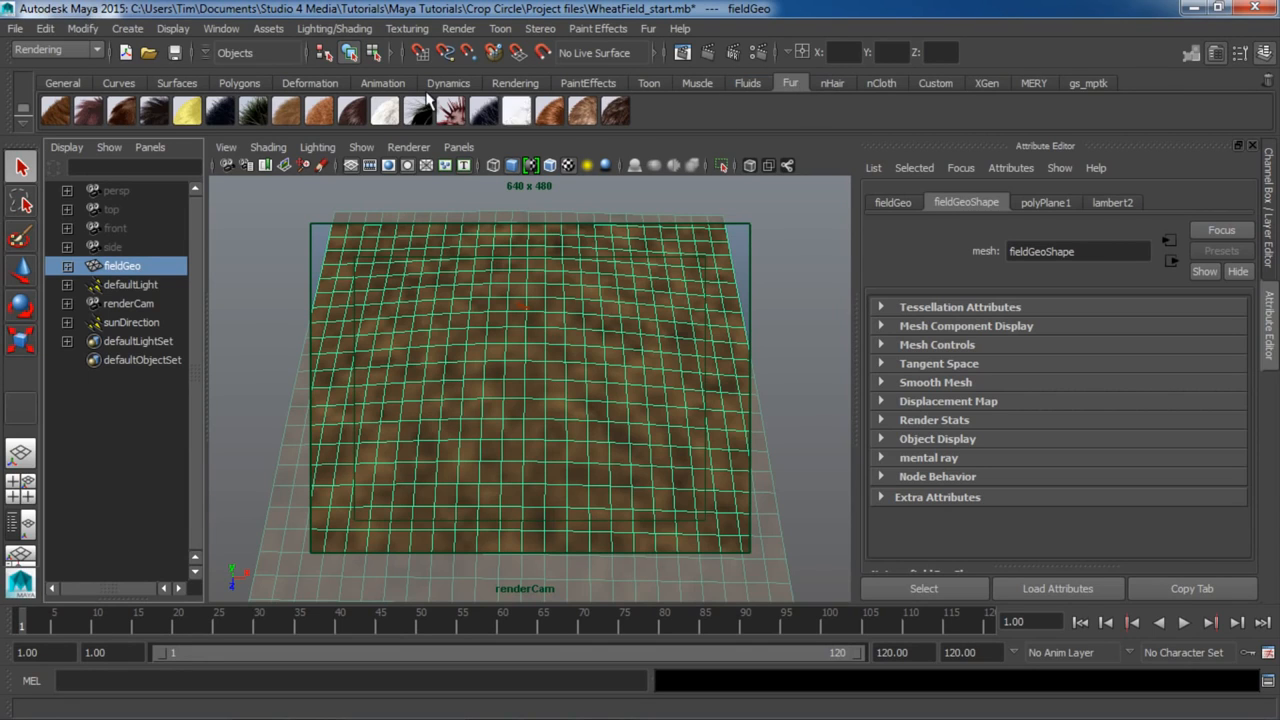
{"action": "left_click", "coordinate": [253, 110]}
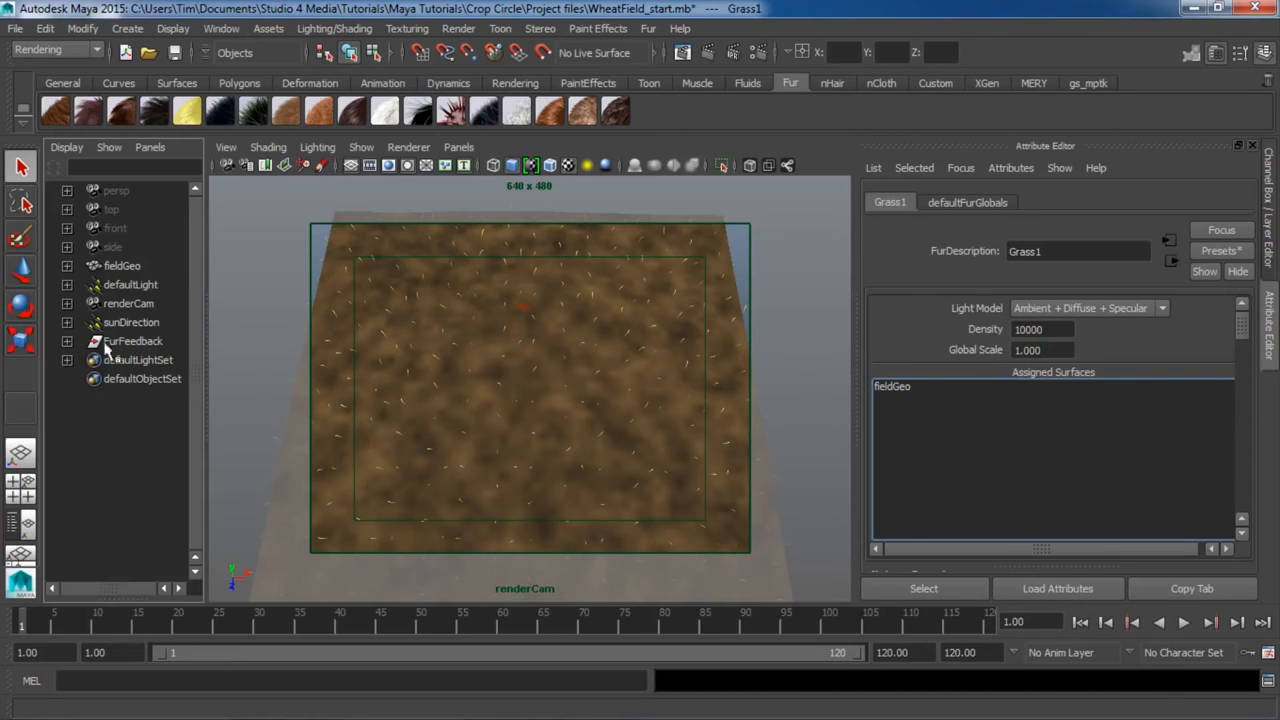
Set the grass fur's density to 350000 and its global scale to 2.
{"action": "scroll", "coordinate": [959, 360], "scroll_direction": "down", "scroll_amount": 3}
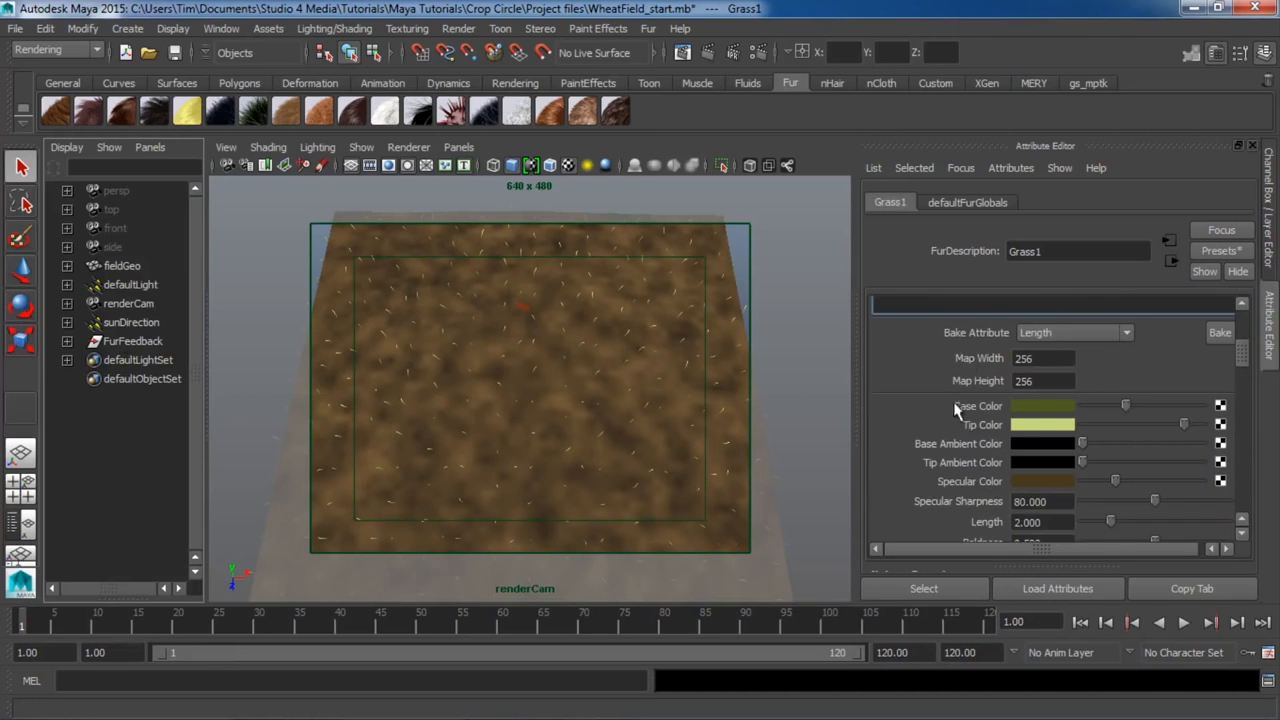
{"action": "scroll", "coordinate": [960, 415], "scroll_direction": "up", "scroll_amount": 3}
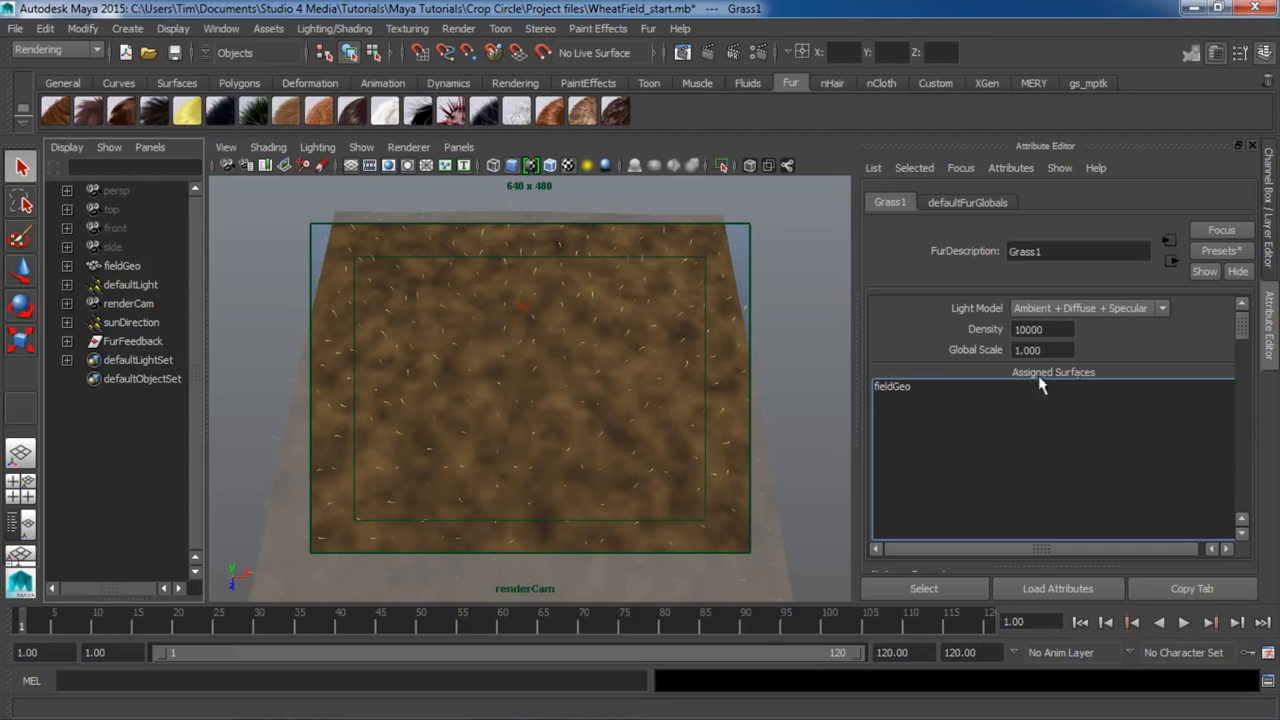
{"action": "left_click", "coordinate": [1060, 329]}
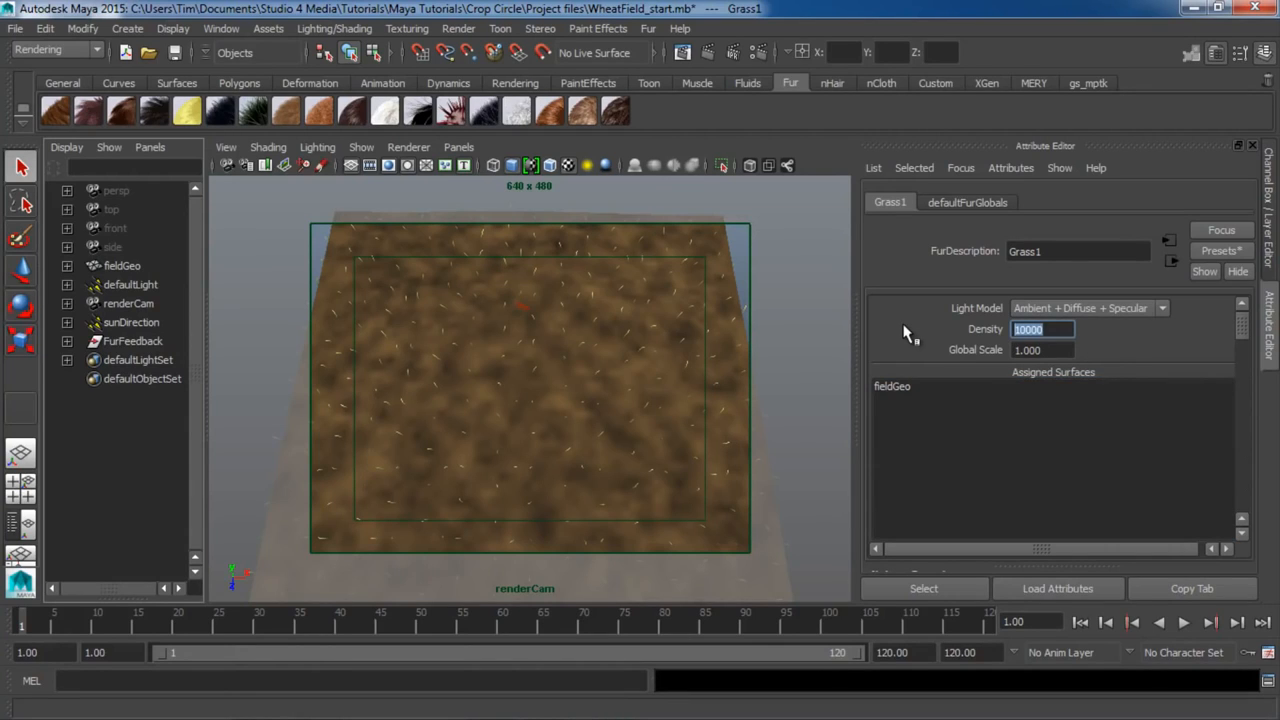
{"action": "type", "text": "35"}
{"action": "key", "text": "Return"}
{"action": "left_click", "coordinate": [1034, 329]}
{"action": "key", "text": "Tab"}
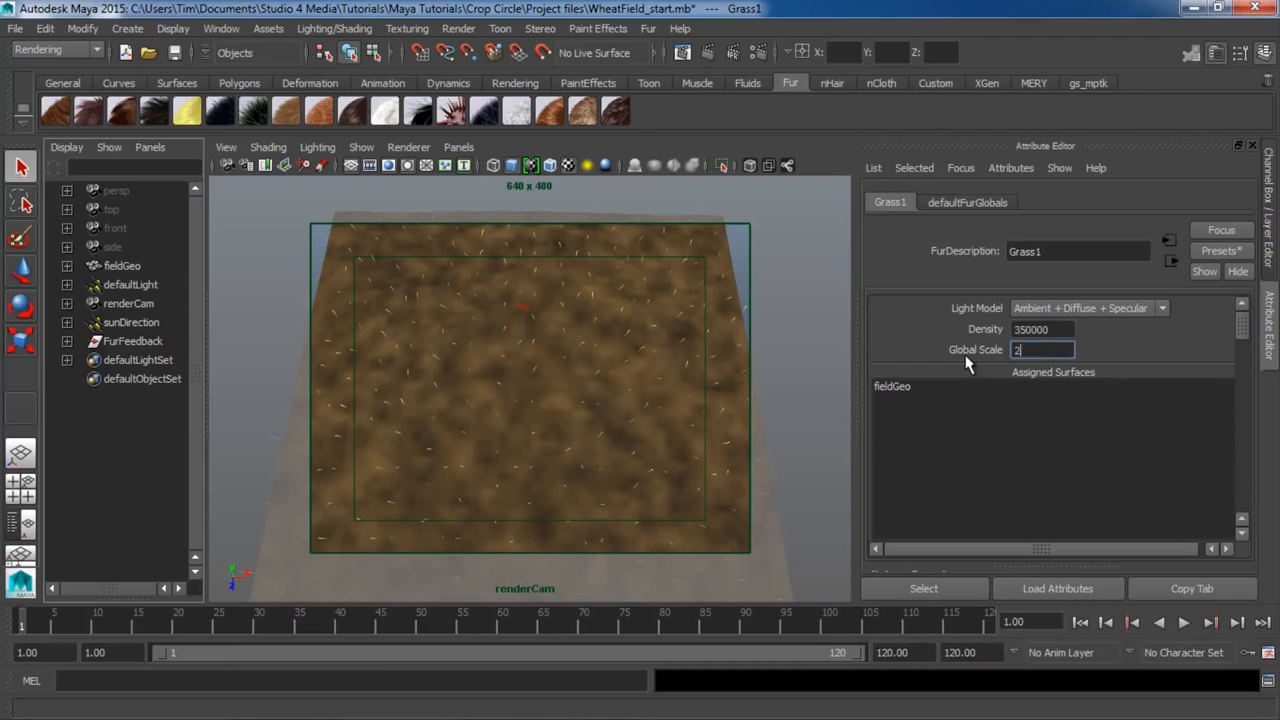
Change the grass fur's base color to the dark brown stored in the color history.
{"action": "scroll", "coordinate": [966, 365], "scroll_direction": "down", "scroll_amount": 5}
{"action": "scroll", "coordinate": [970, 483], "scroll_direction": "down", "scroll_amount": 2}
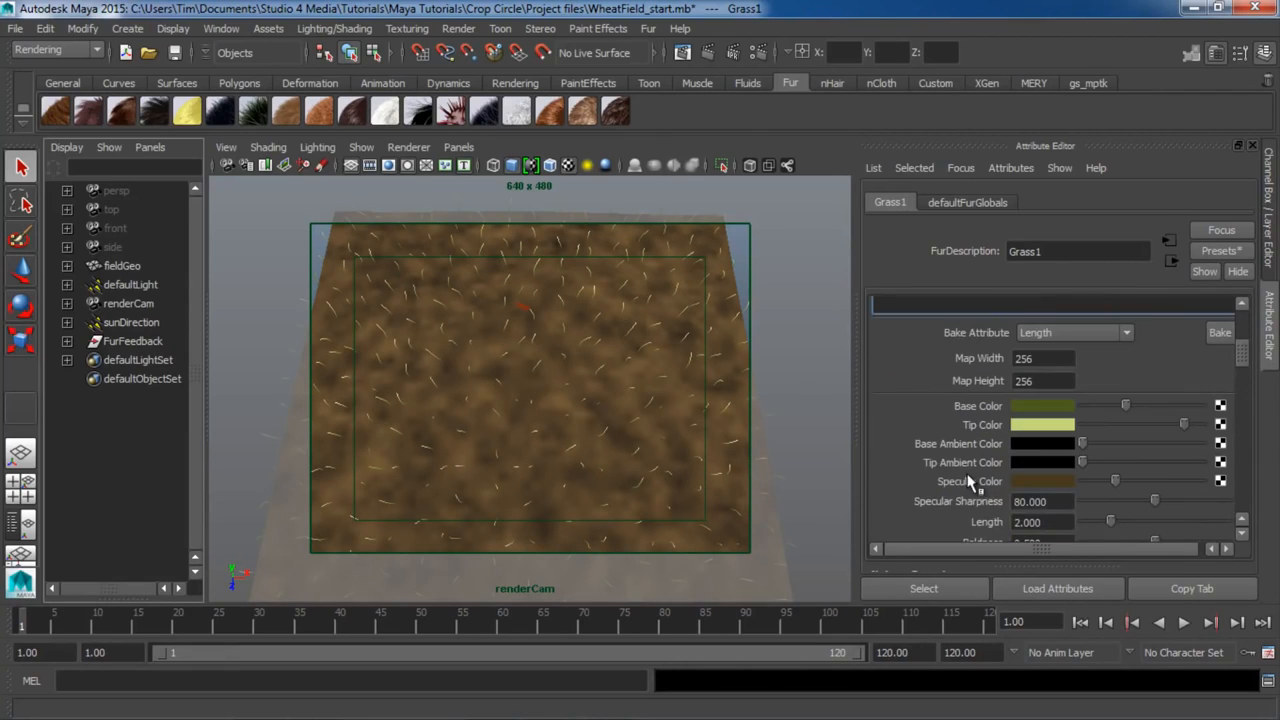
{"action": "left_click", "coordinate": [1027, 408]}
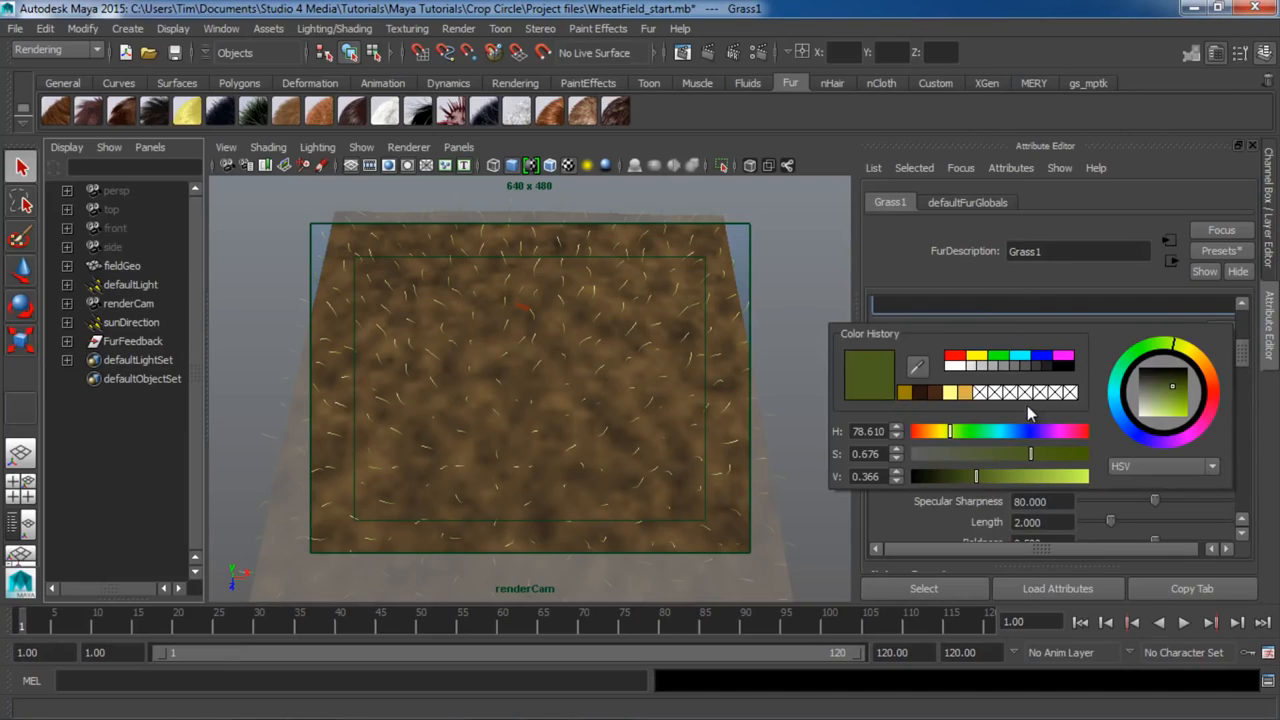
{"action": "left_click", "coordinate": [919, 394]}
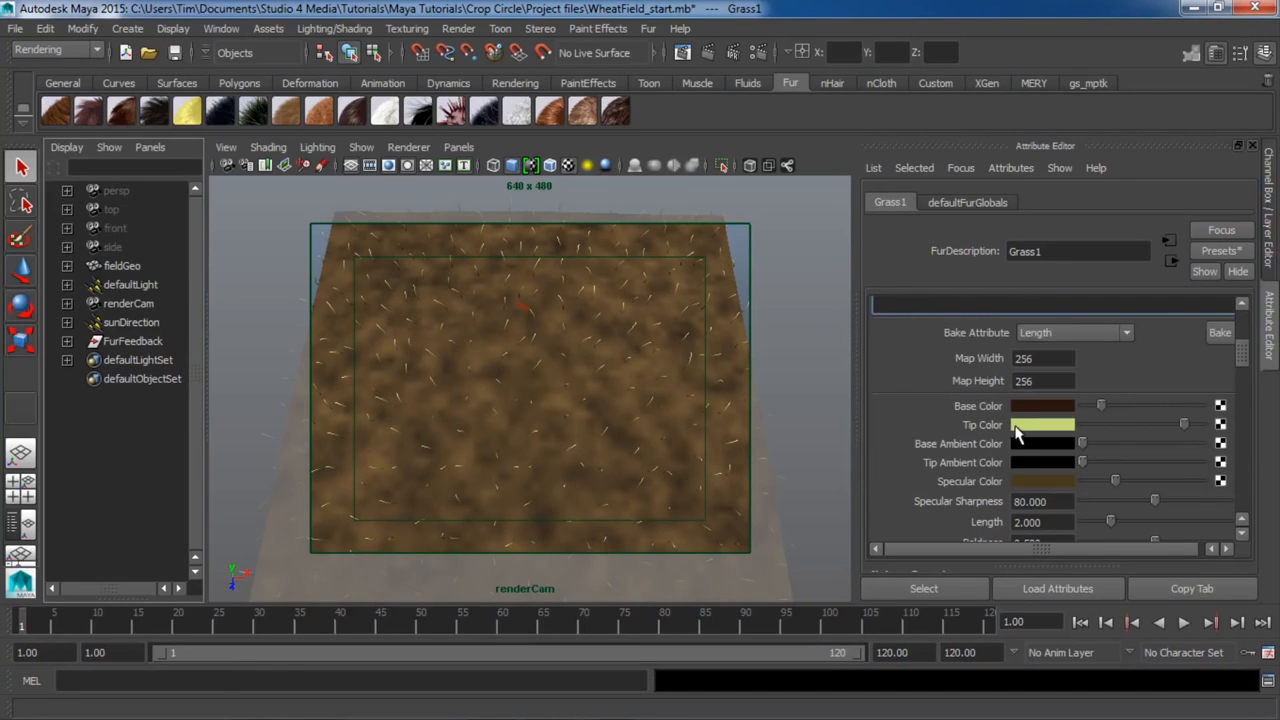
Change the grass fur's tip color to a bright golden yellow, starting from the brown-gold swatch in the color history.
{"action": "left_click", "coordinate": [1018, 426]}
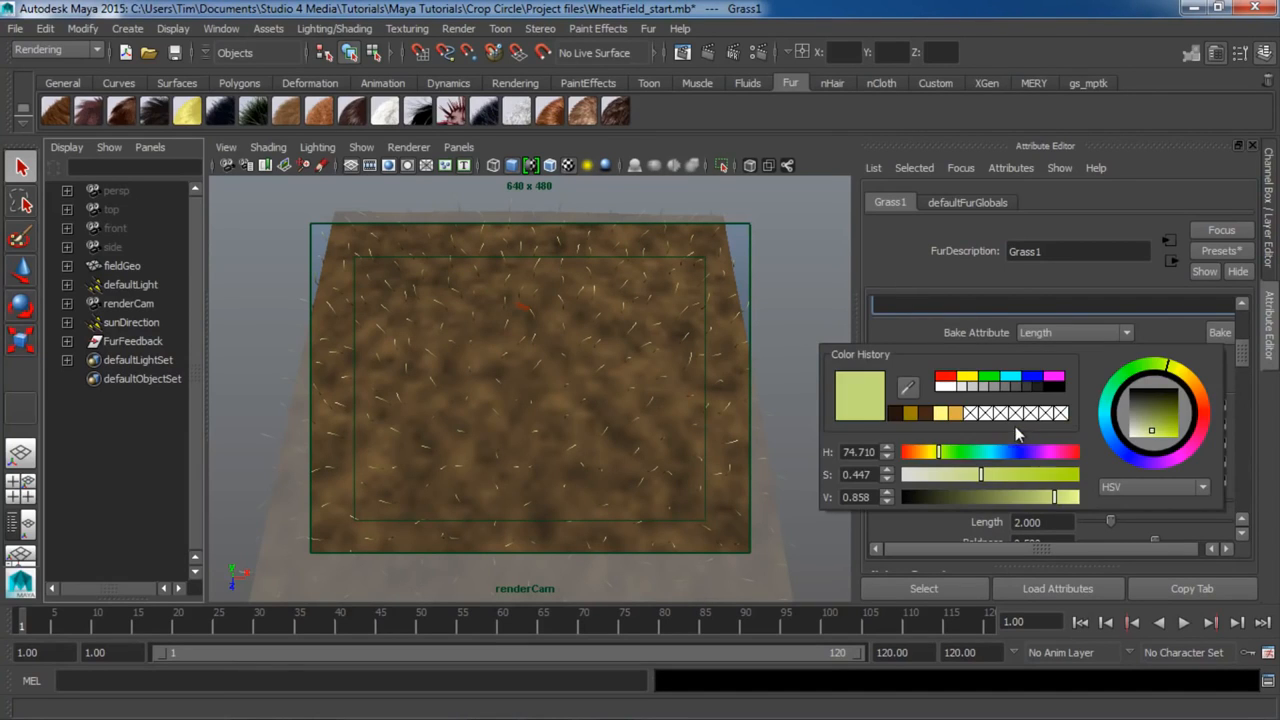
{"action": "left_click", "coordinate": [909, 411]}
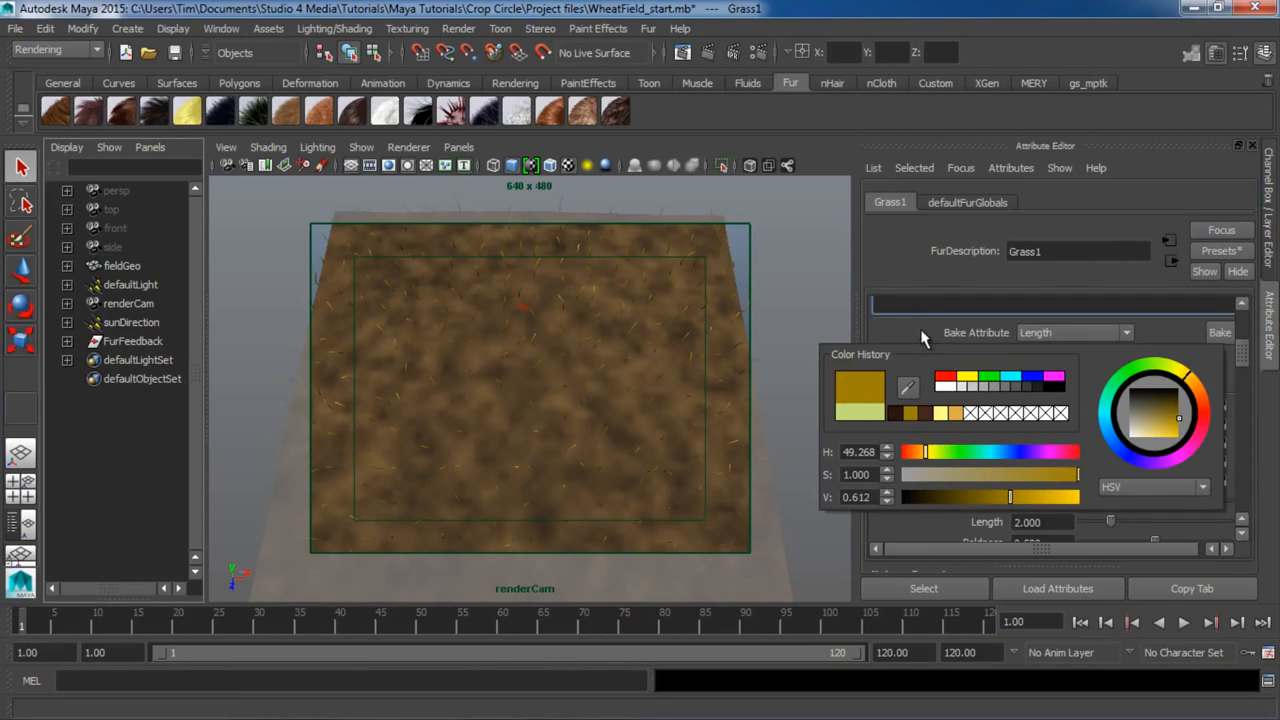
{"action": "left_click_drag", "start_coordinate": [1167, 423], "coordinate": [1192, 432]}
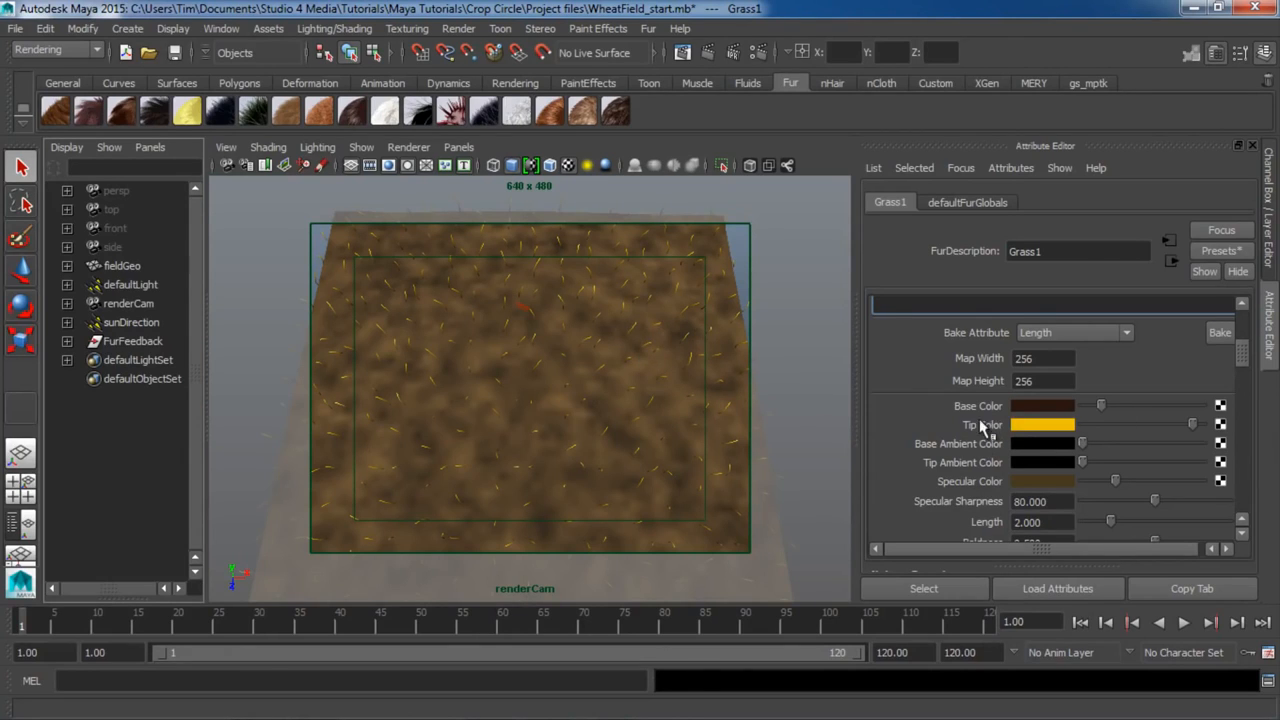
Set the grass fur's length to 3 and its baldness to 0.8.
{"action": "scroll", "coordinate": [988, 430], "scroll_direction": "down", "scroll_amount": 2}
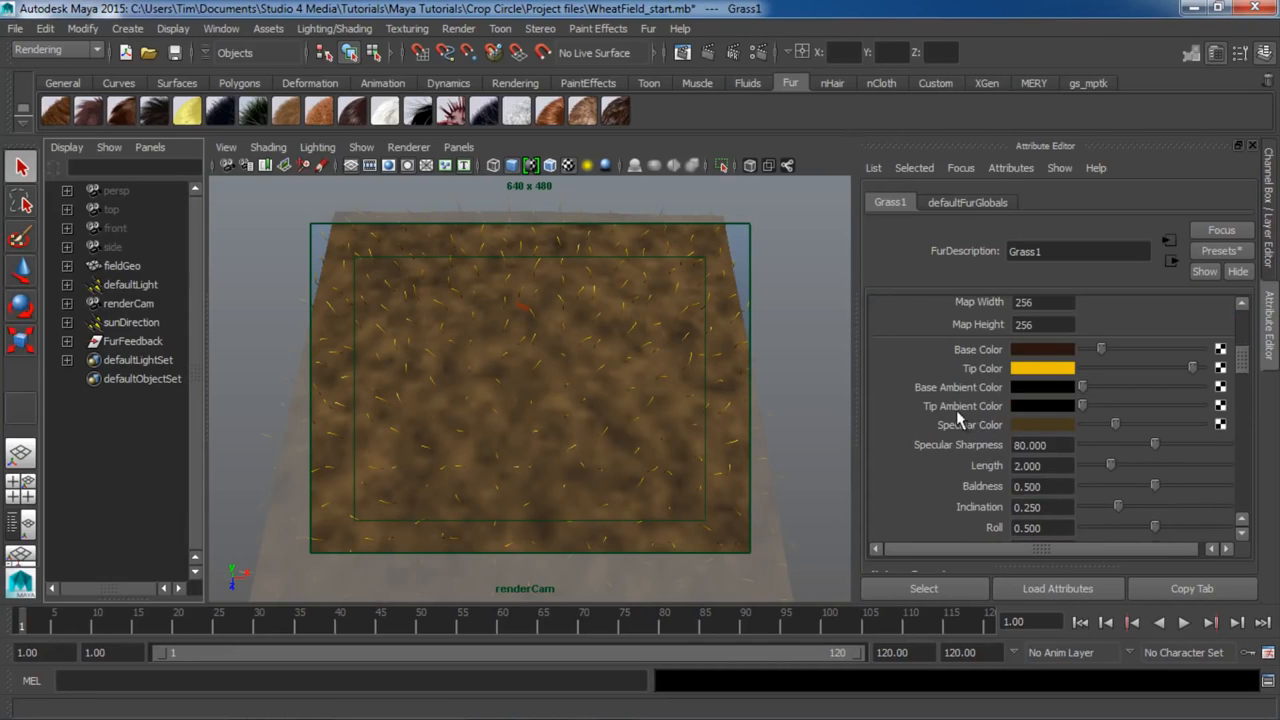
{"action": "double_click", "coordinate": [1057, 468]}
{"action": "type", "text": "3"}
{"action": "key", "text": "Return"}
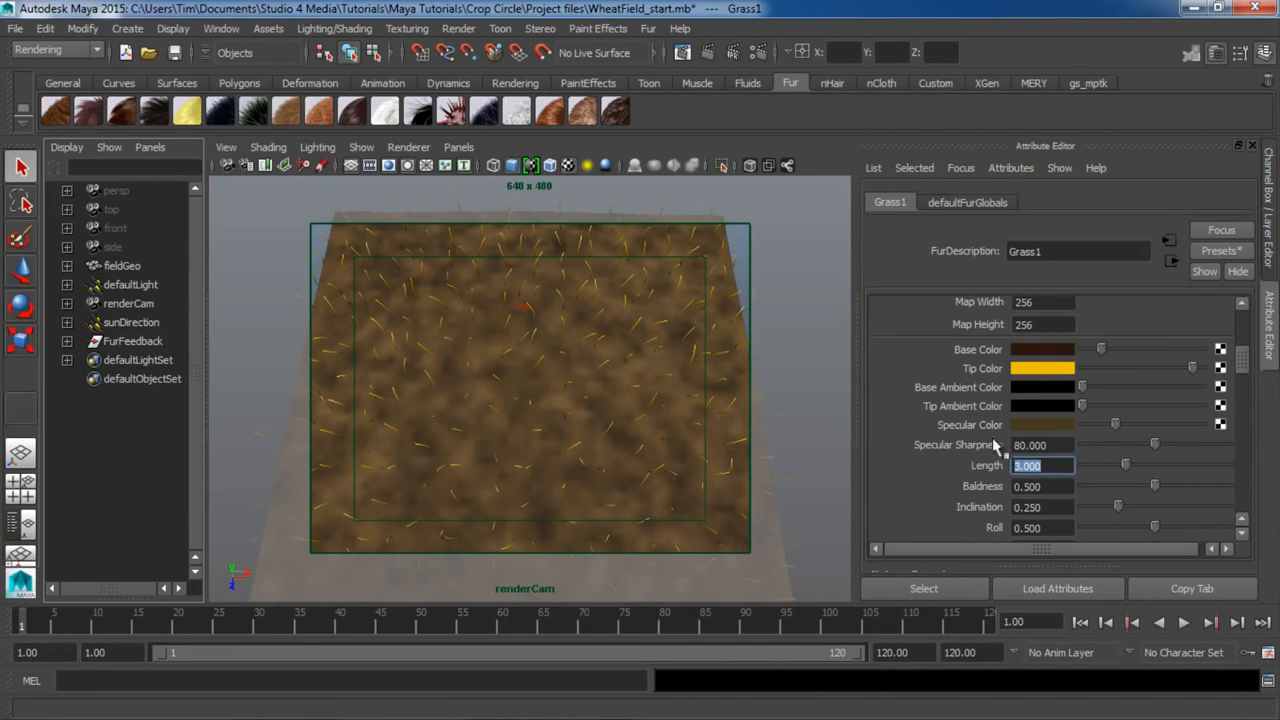
{"action": "double_click", "coordinate": [1053, 486]}
{"action": "type", "text": ".8"}
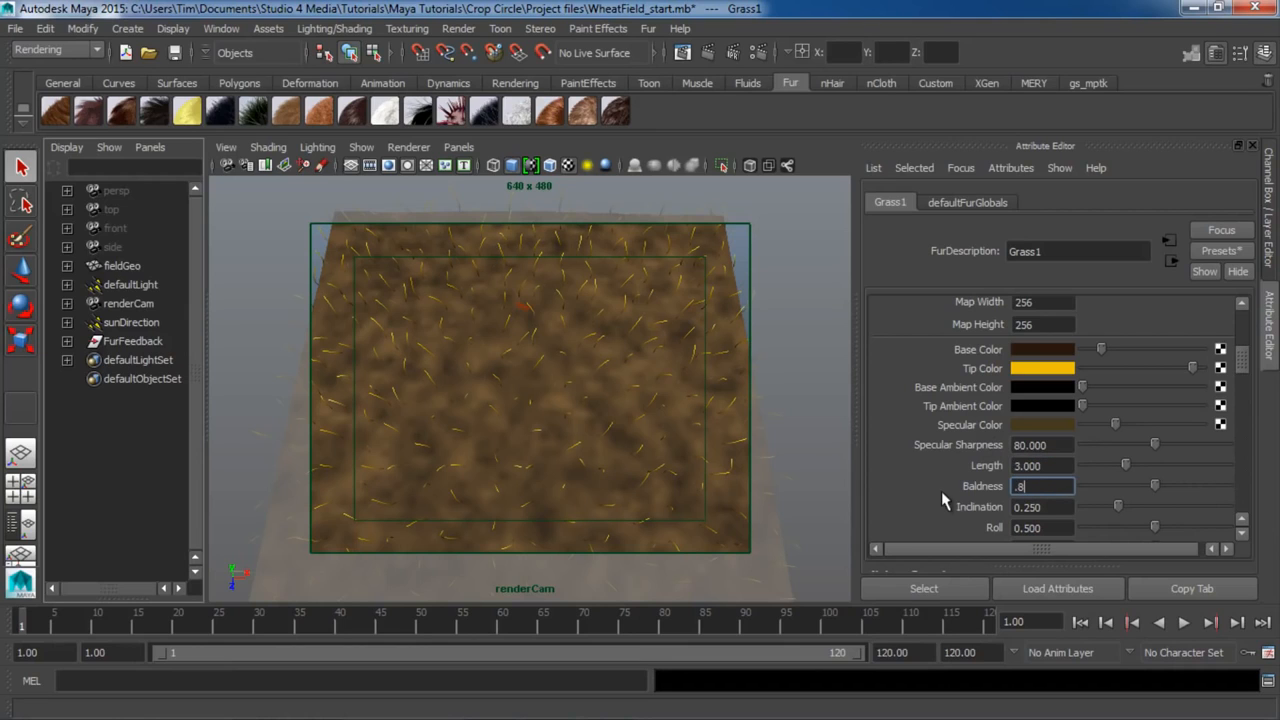
{"action": "key", "text": "Return"}
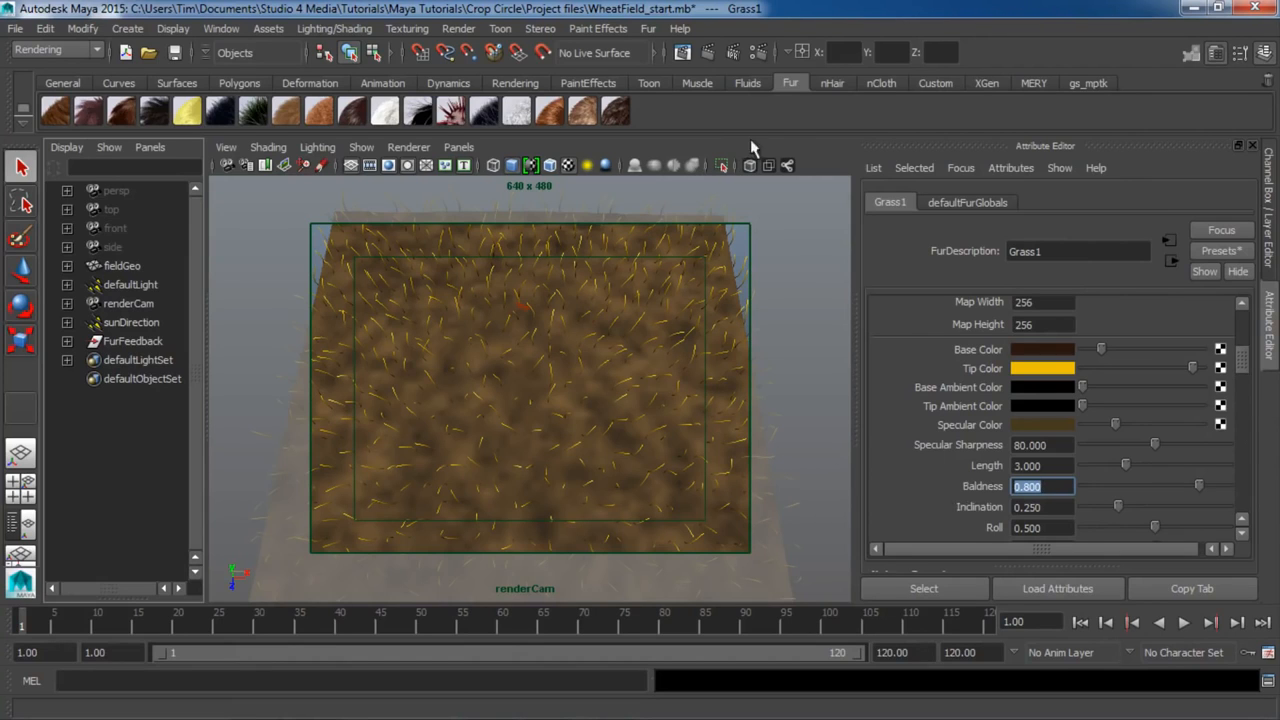
Set the scene to render with mental ray using the 640x480 image size preset.
{"action": "left_click", "coordinate": [760, 52]}
{"action": "left_click", "coordinate": [550, 104]}
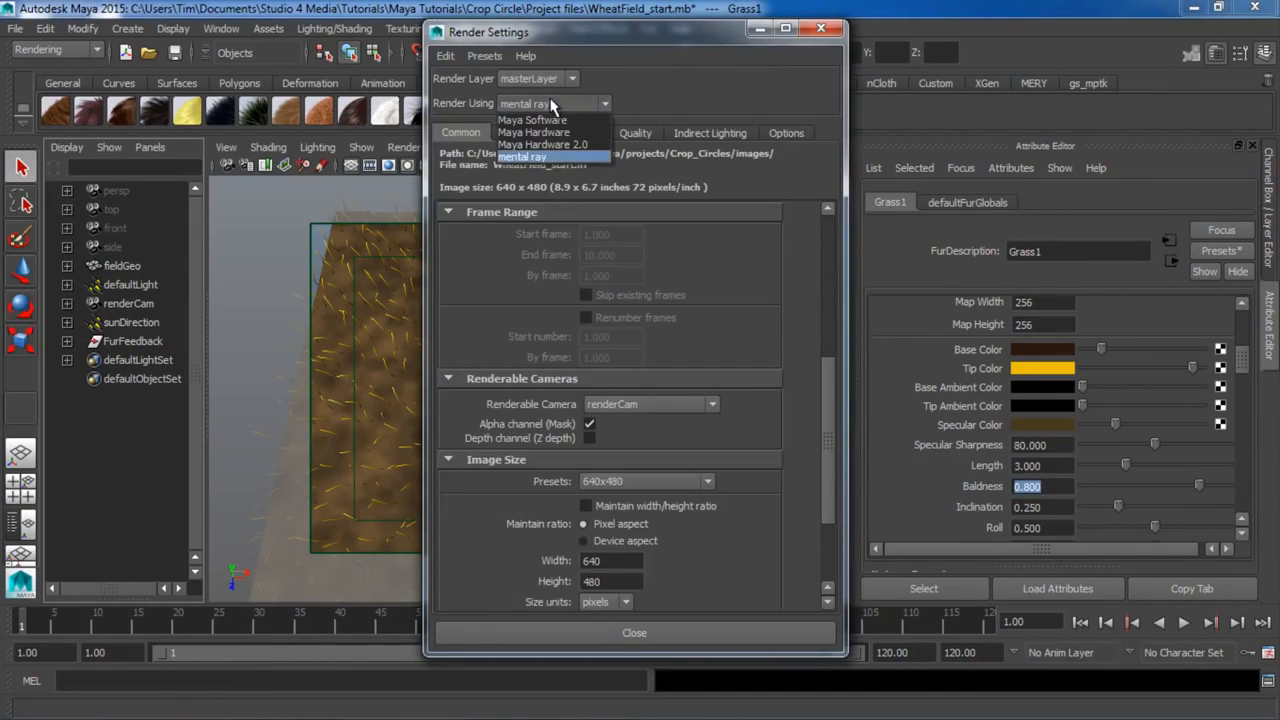
{"action": "left_click", "coordinate": [558, 155]}
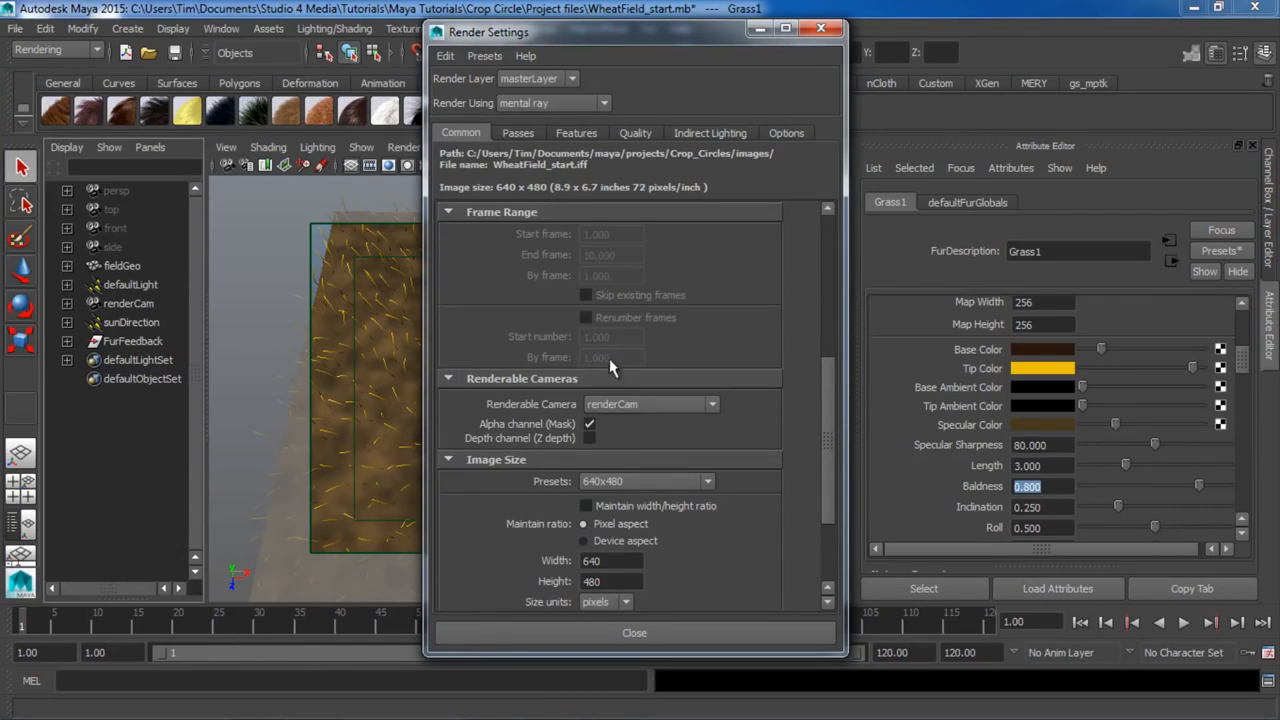
{"action": "scroll", "coordinate": [612, 368], "scroll_direction": "down", "scroll_amount": 2}
{"action": "left_click", "coordinate": [615, 426]}
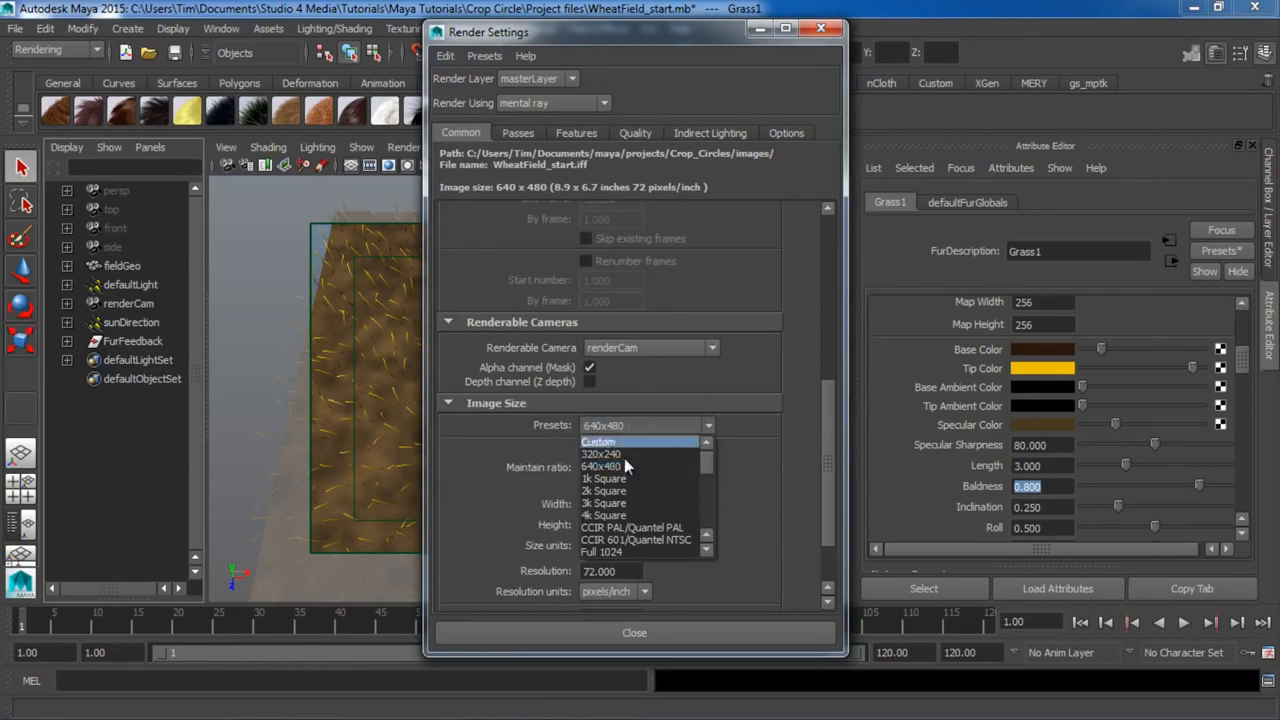
{"action": "left_click", "coordinate": [619, 468]}
{"action": "scroll", "coordinate": [655, 469], "scroll_direction": "up", "scroll_amount": 4}
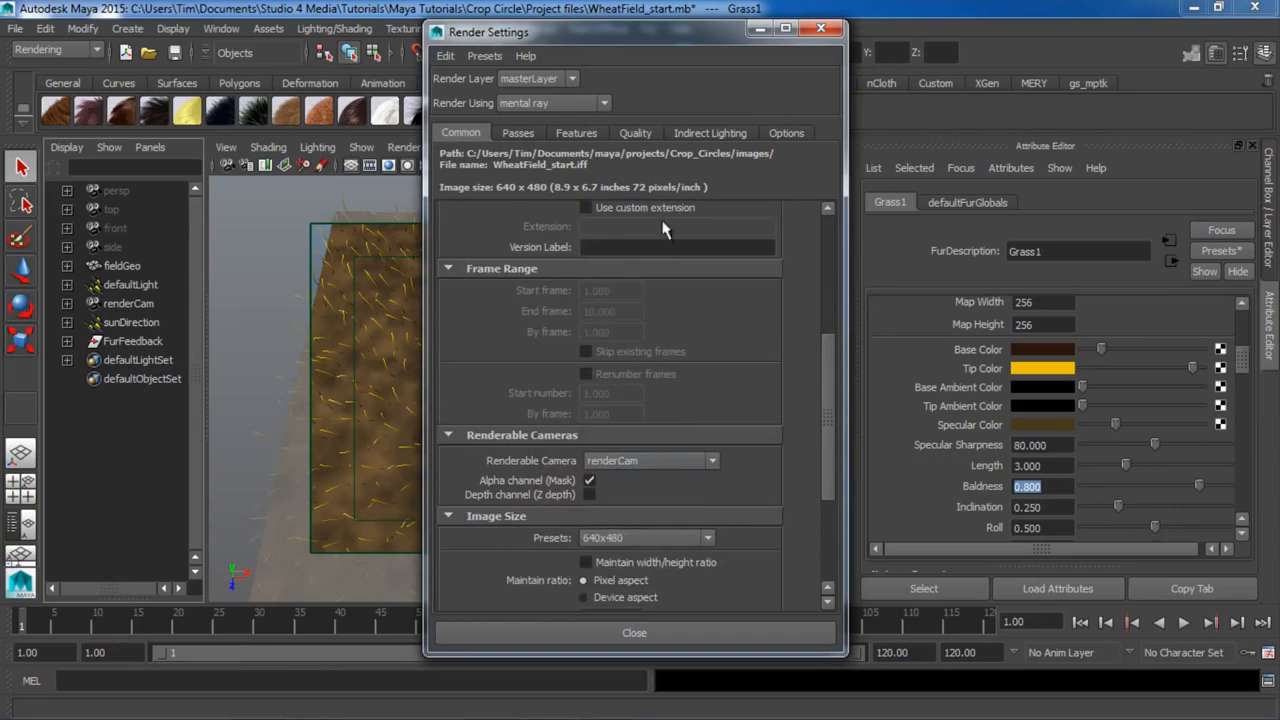
Review the mental ray quality settings and render a test frame of the fur through renderCam.
{"action": "left_click", "coordinate": [640, 133]}
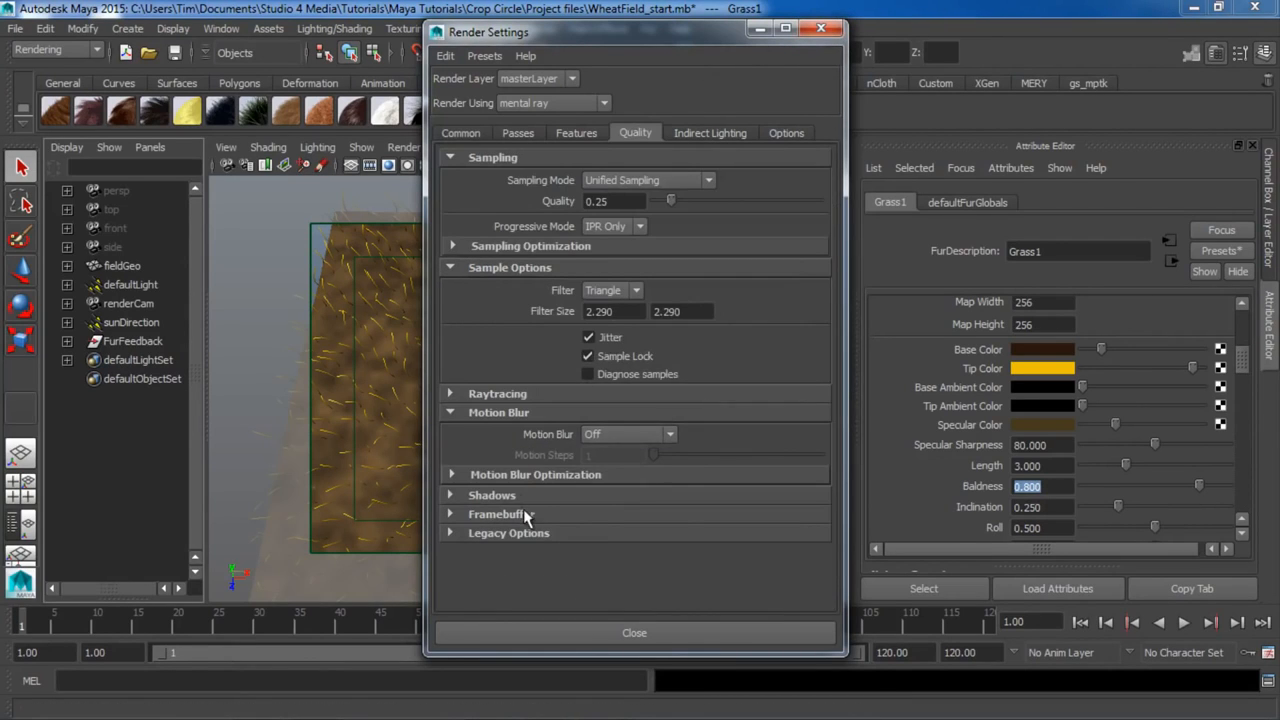
{"action": "left_click", "coordinate": [529, 394]}
{"action": "left_click", "coordinate": [529, 394]}
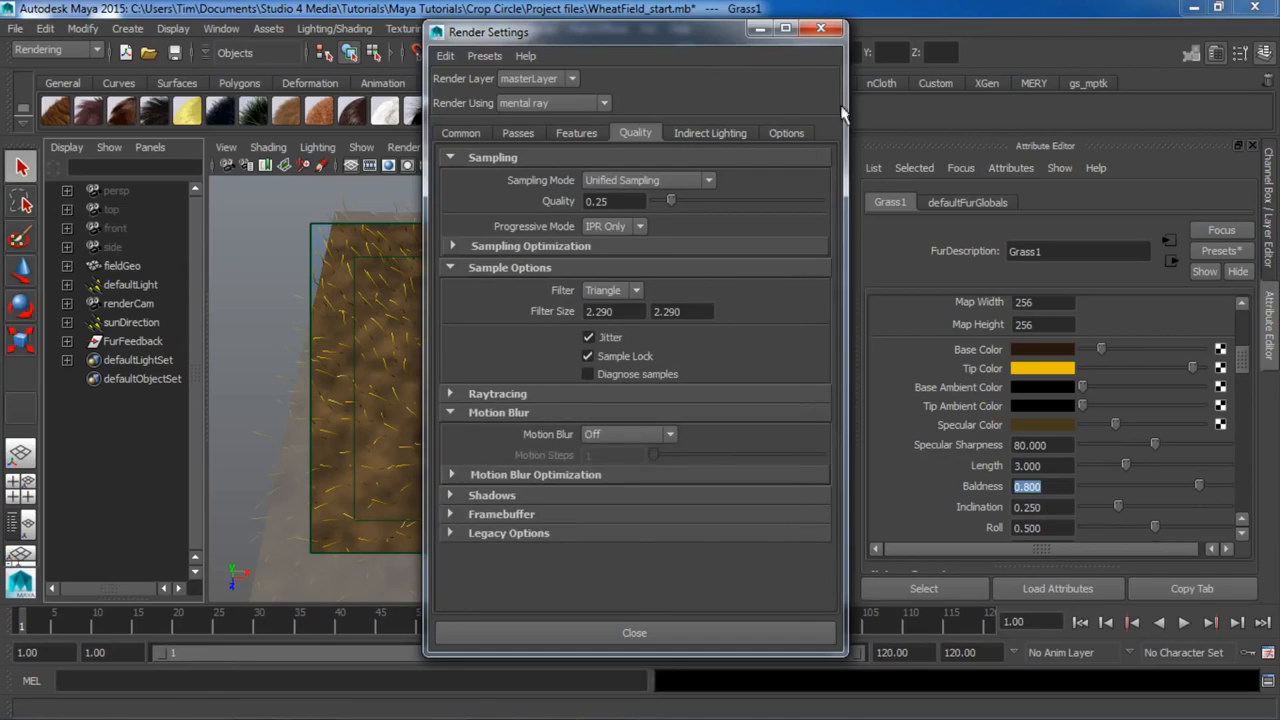
{"action": "left_click", "coordinate": [821, 29]}
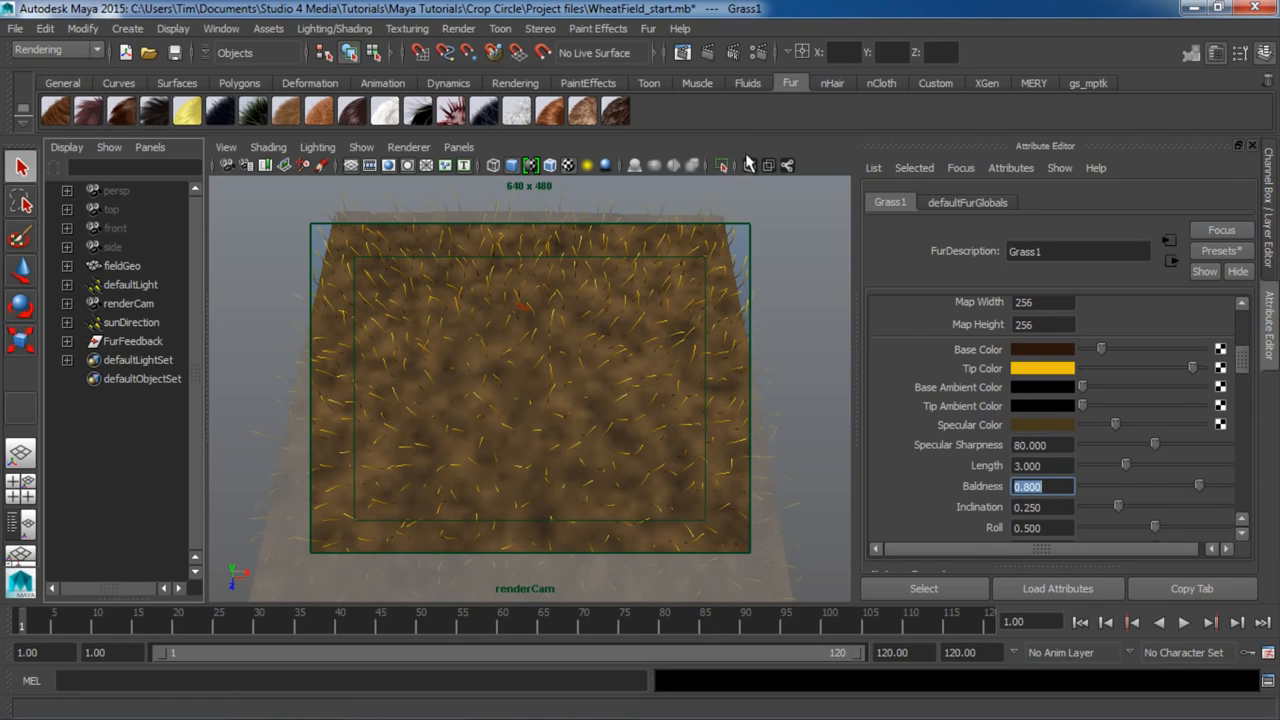
{"action": "left_click", "coordinate": [686, 52]}
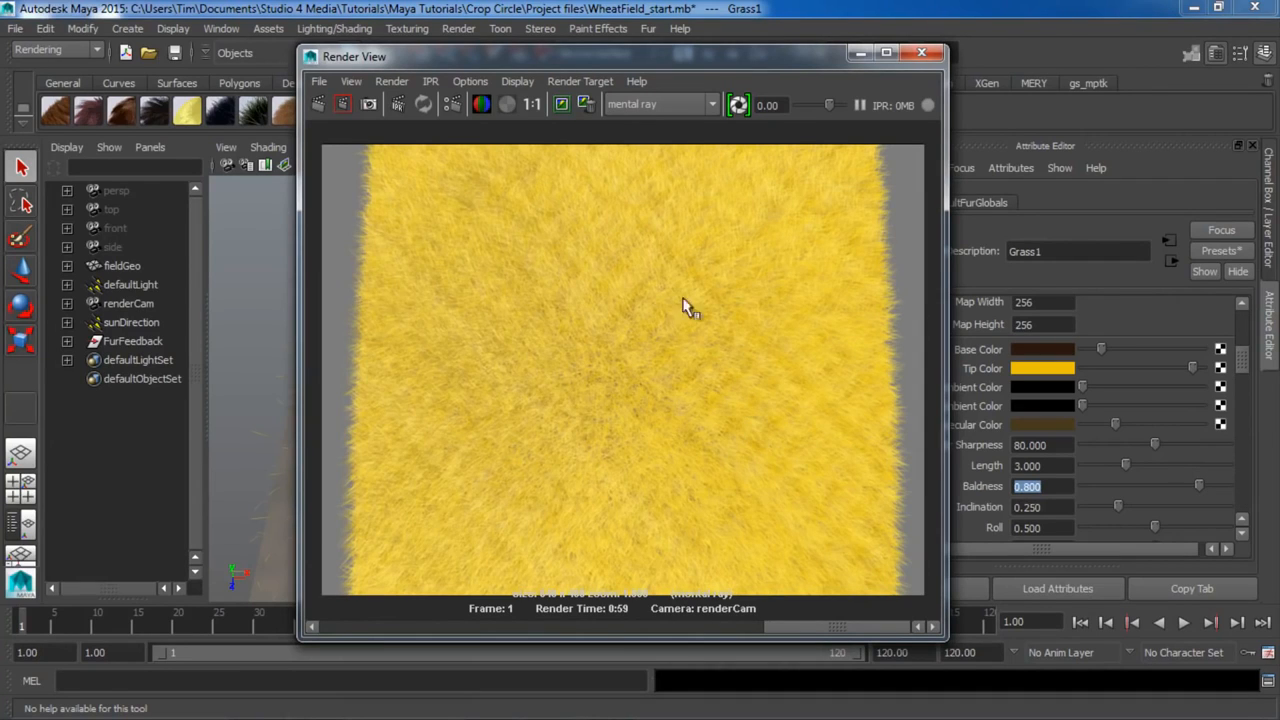
{"action": "left_click", "coordinate": [922, 54]}
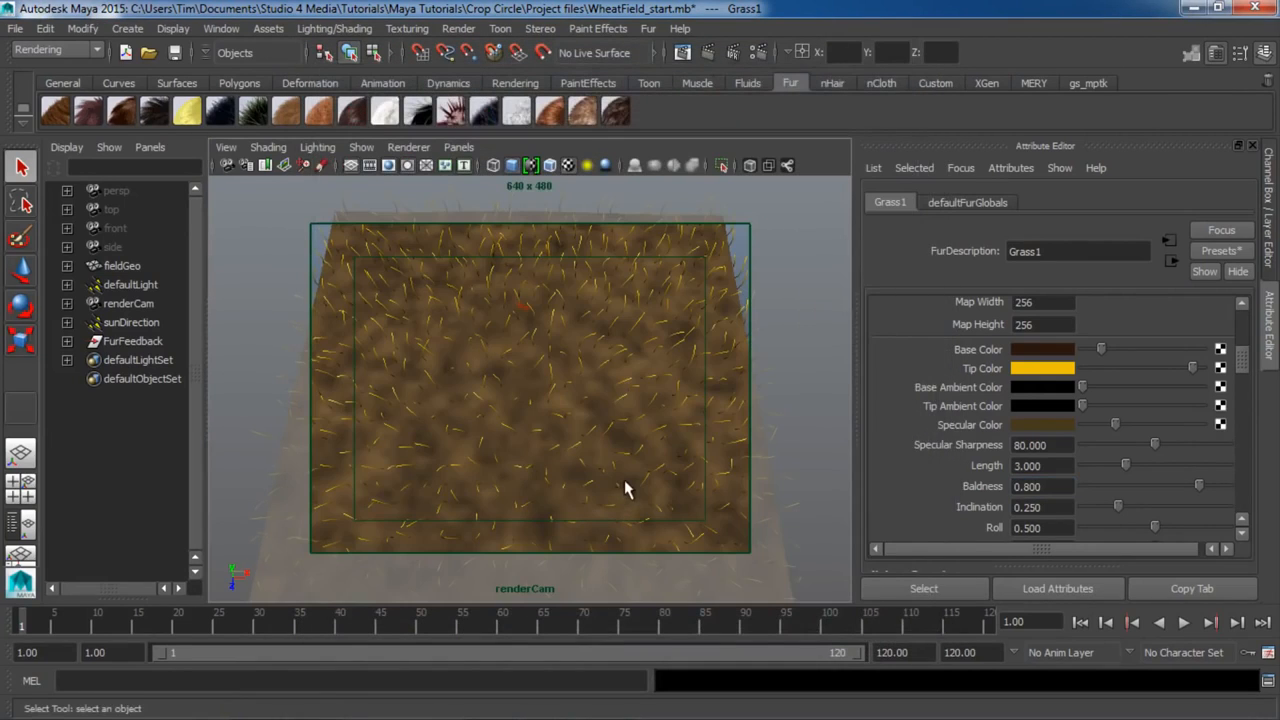
Select the grass fur feedback node under FurFeedback and show the length attribute of its Grass1 fur description.
{"action": "left_click", "coordinate": [140, 342]}
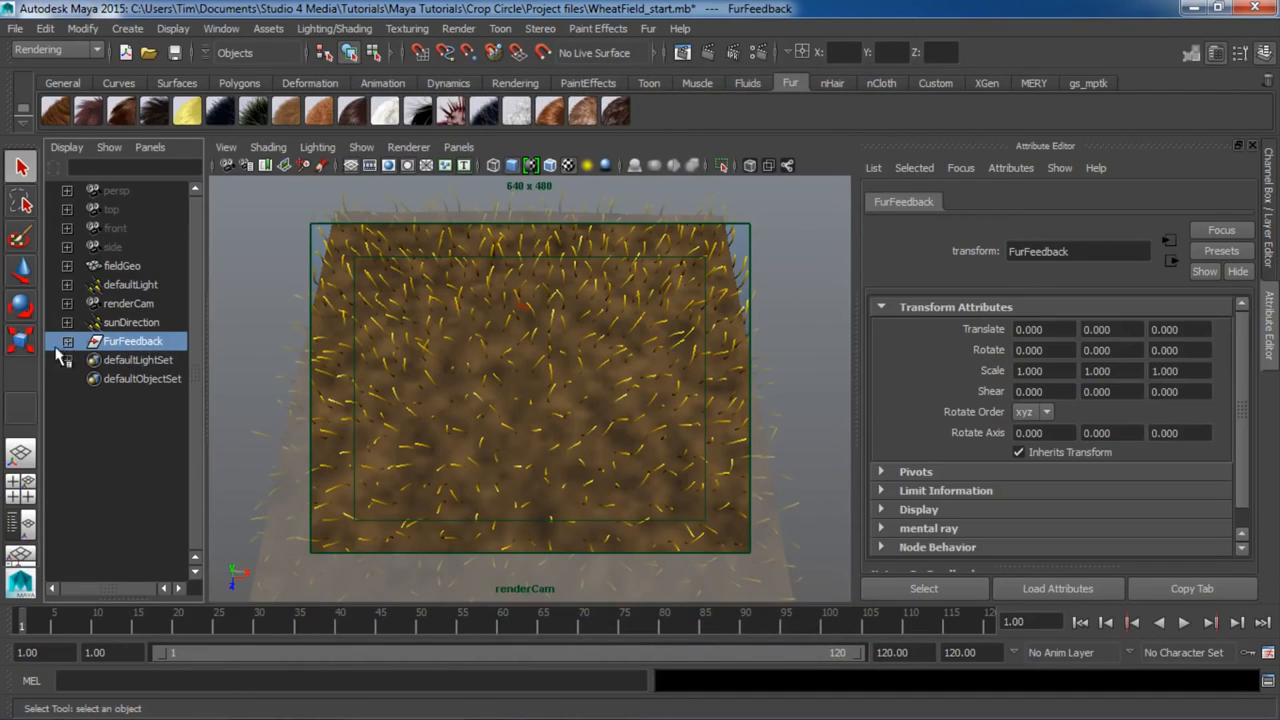
{"action": "left_click", "coordinate": [67, 341]}
{"action": "left_click", "coordinate": [126, 359]}
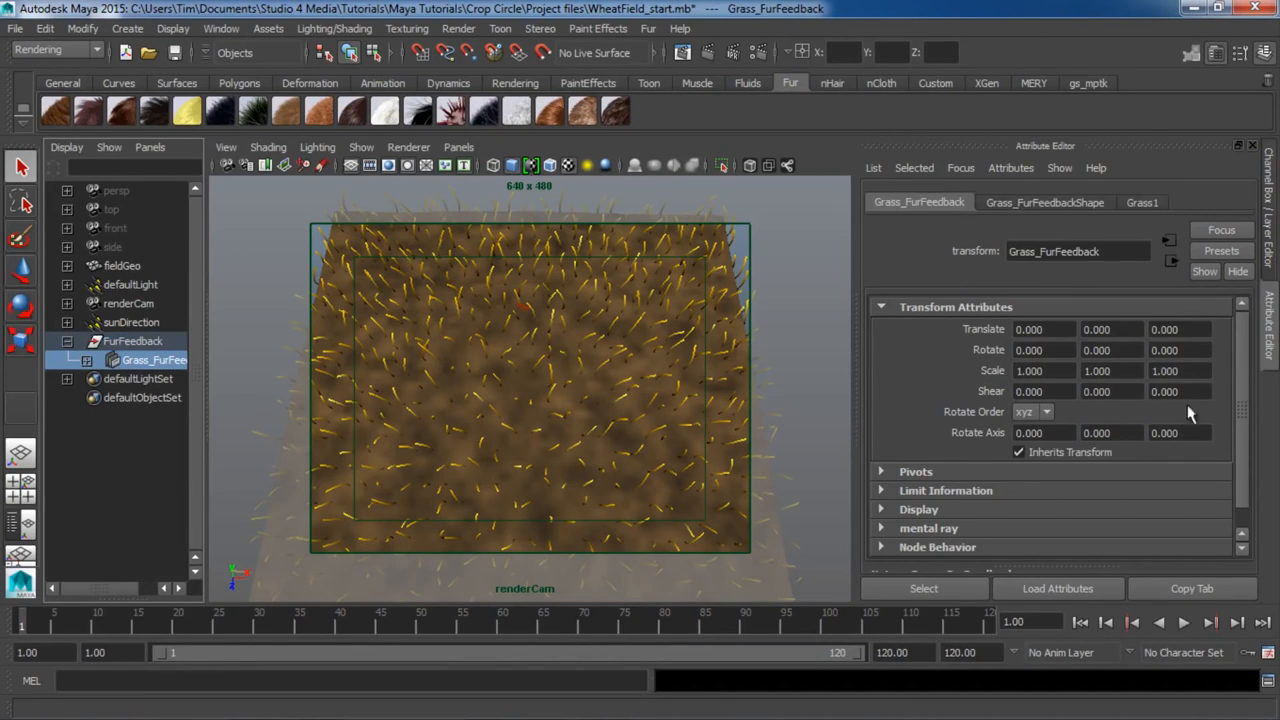
{"action": "left_click", "coordinate": [1145, 202]}
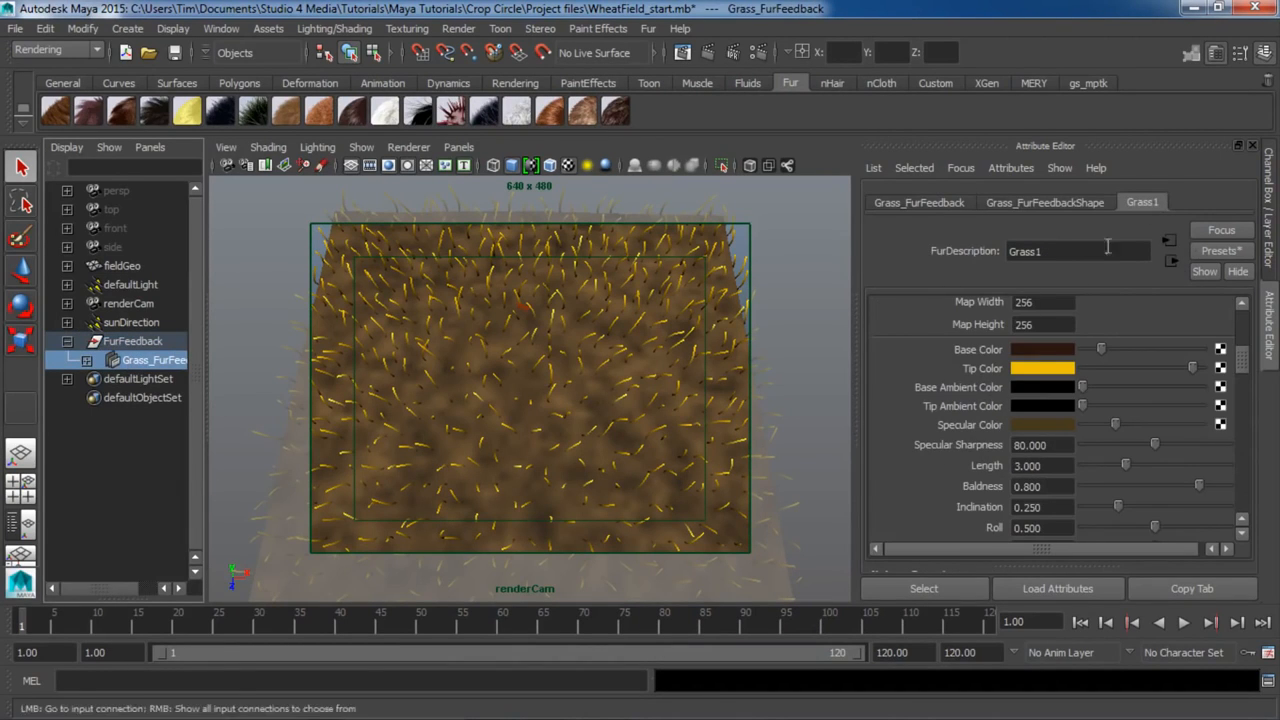
{"action": "scroll", "coordinate": [988, 430], "scroll_direction": "down", "scroll_amount": 5}
{"action": "scroll", "coordinate": [988, 430], "scroll_direction": "up", "scroll_amount": 7}
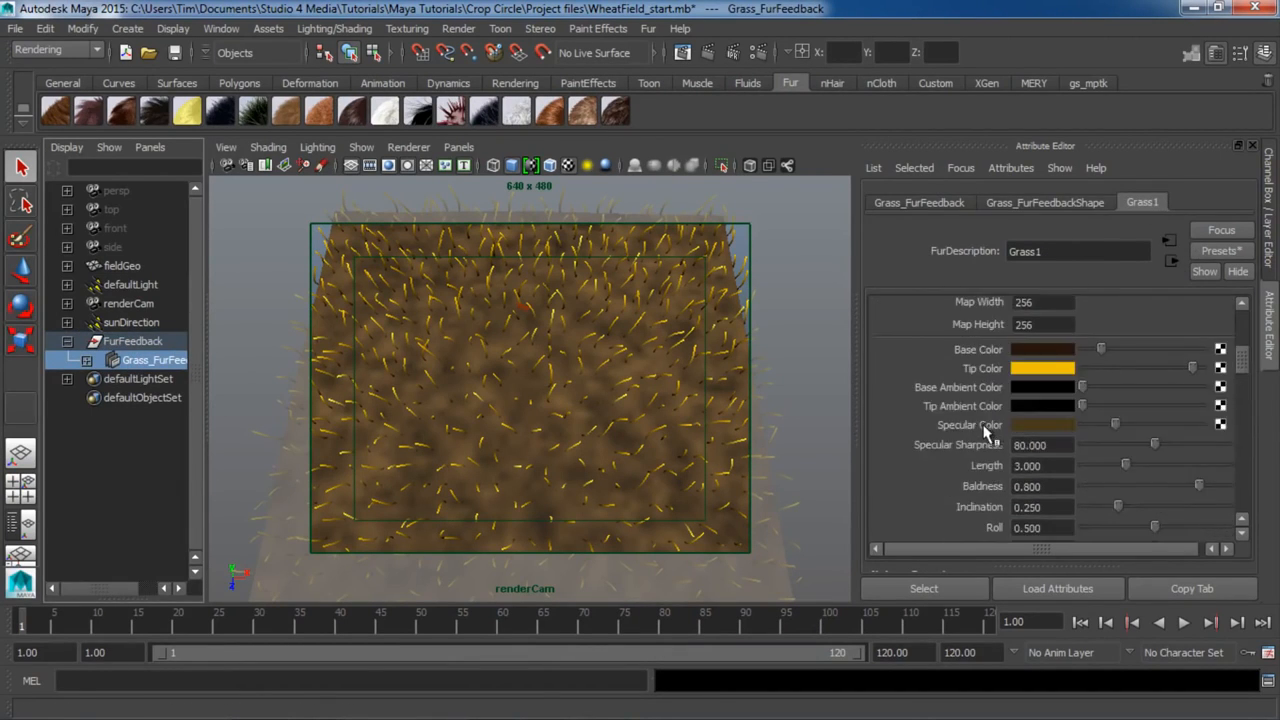
{"action": "scroll", "coordinate": [988, 430], "scroll_direction": "down", "scroll_amount": 2}
{"action": "scroll", "coordinate": [1000, 430], "scroll_direction": "down", "scroll_amount": 1}
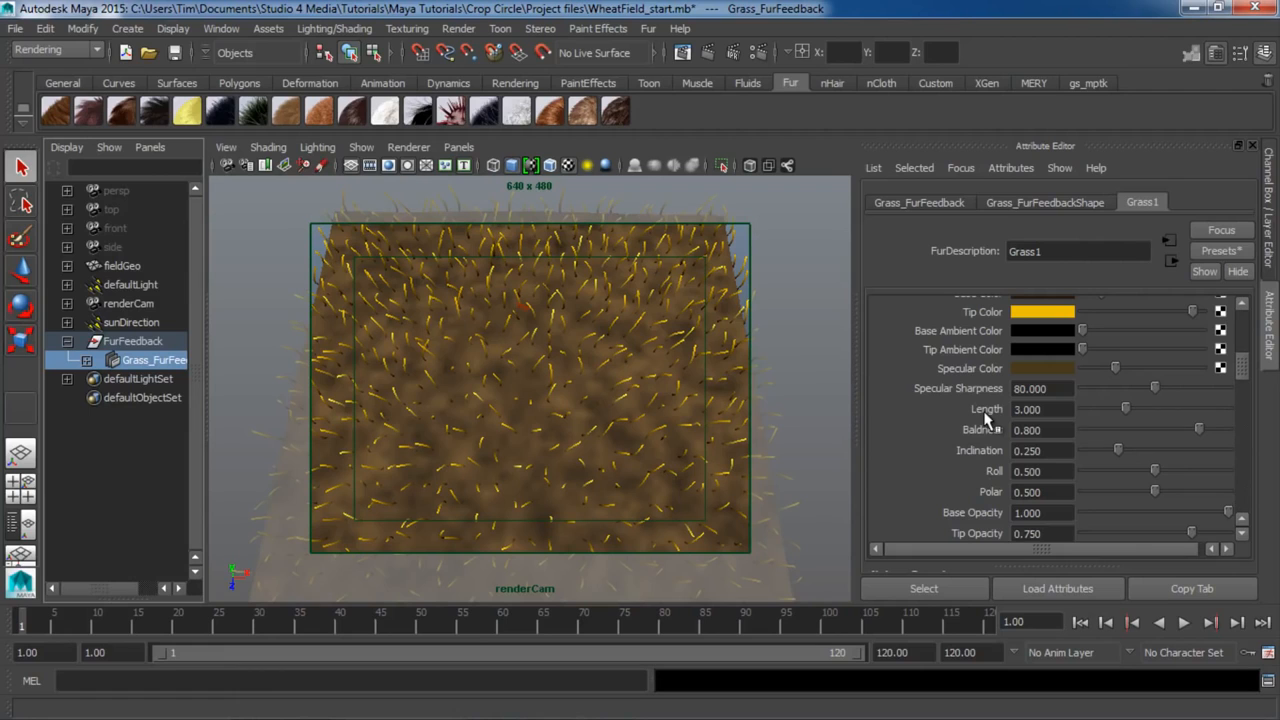
Create a File texture and connect it to the Length attribute of the Grass1 fur.
{"action": "right_click", "coordinate": [985, 413]}
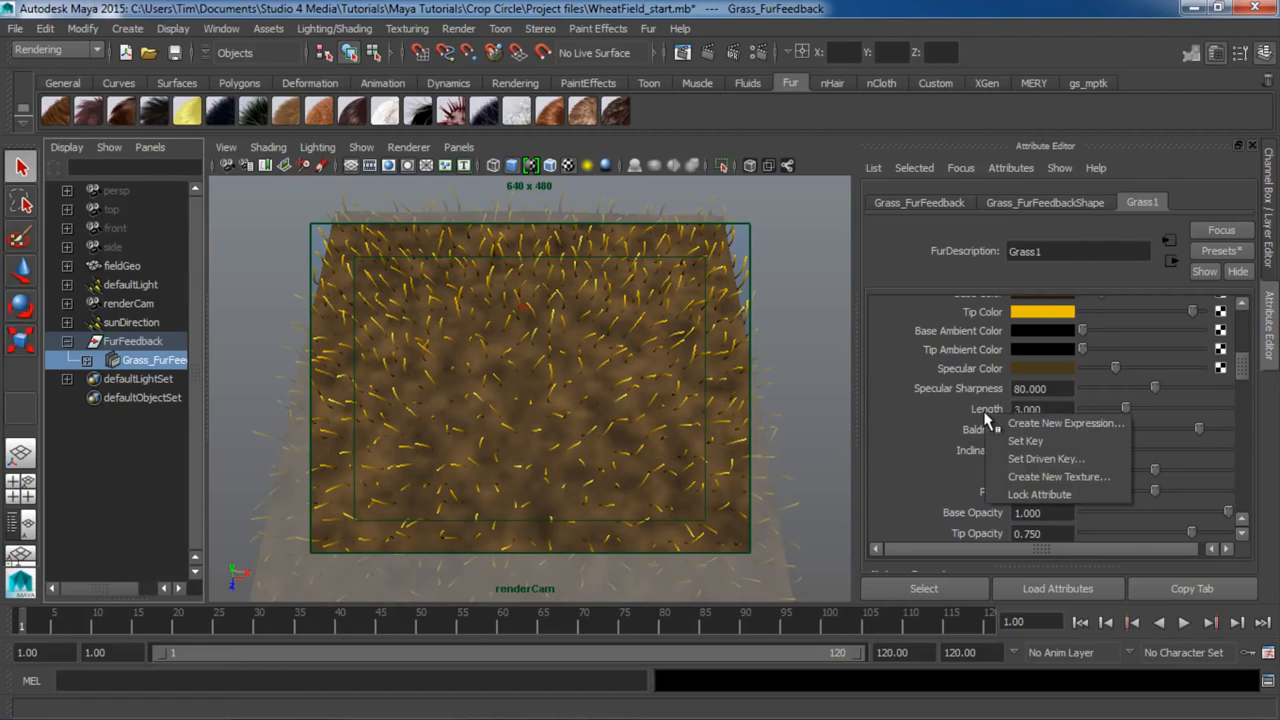
{"action": "left_click", "coordinate": [1057, 483]}
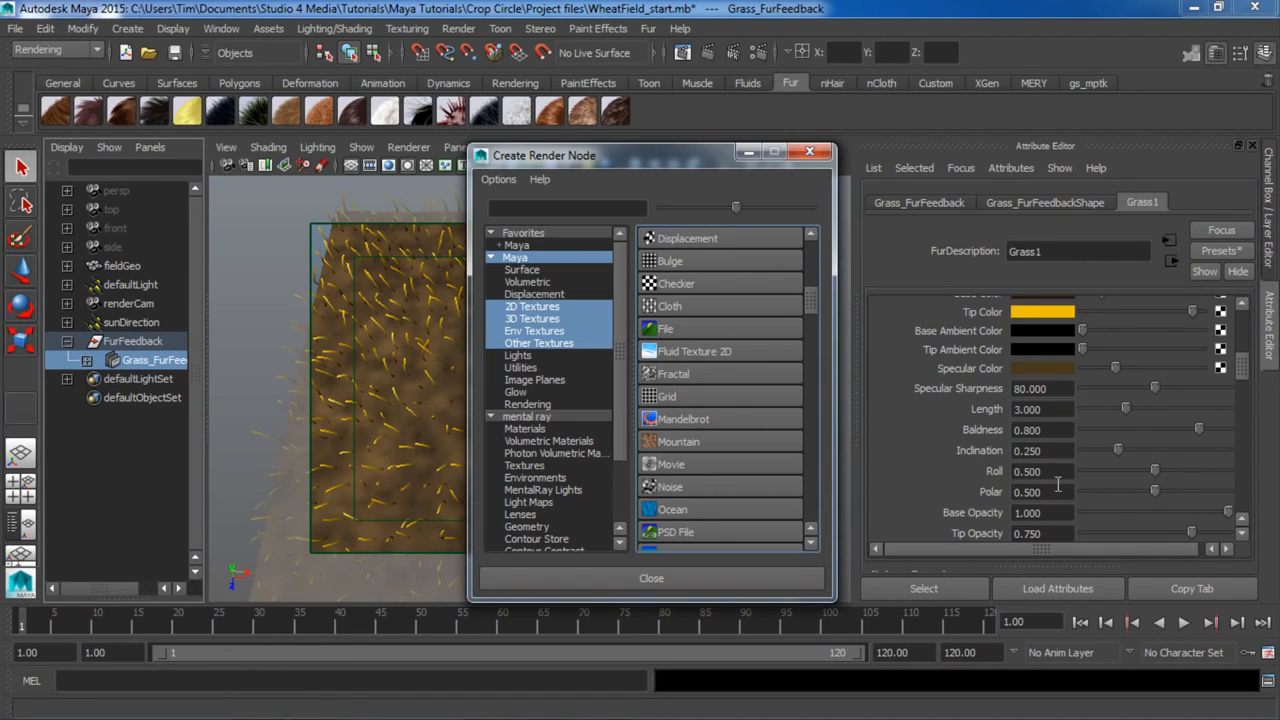
{"action": "left_click_drag", "start_coordinate": [565, 159], "coordinate": [503, 131]}
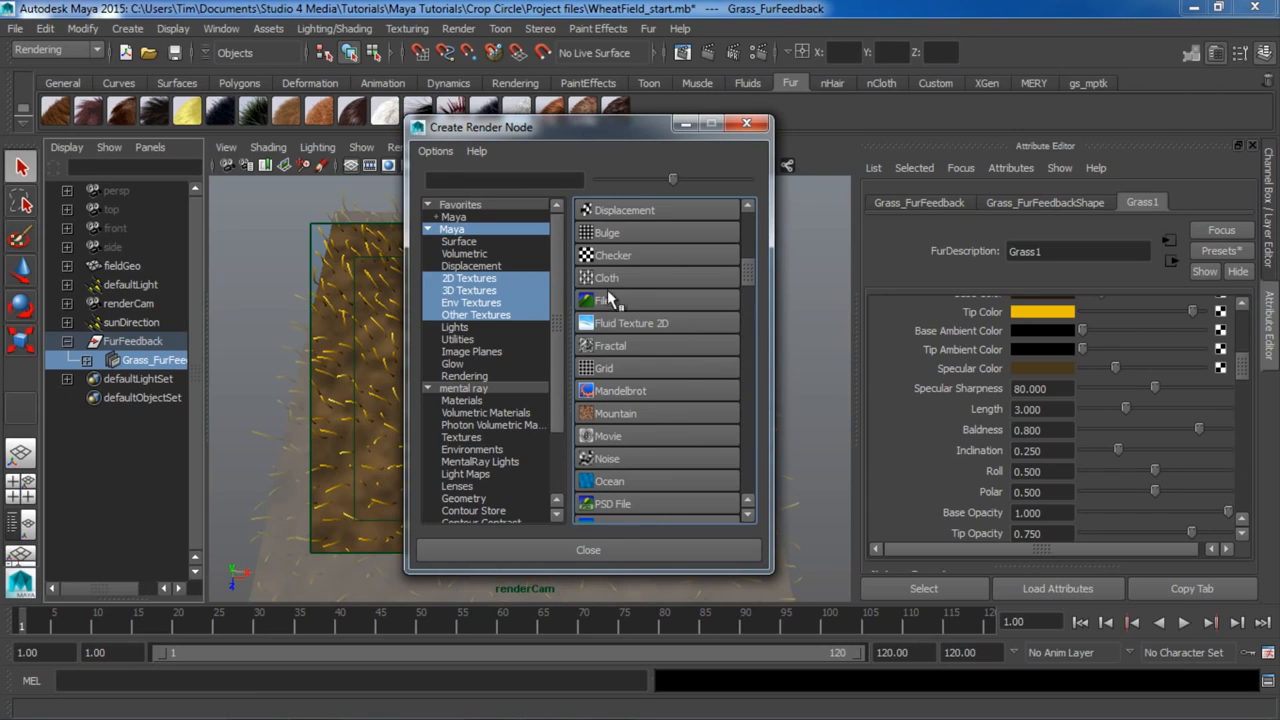
{"action": "right_click", "coordinate": [601, 303]}
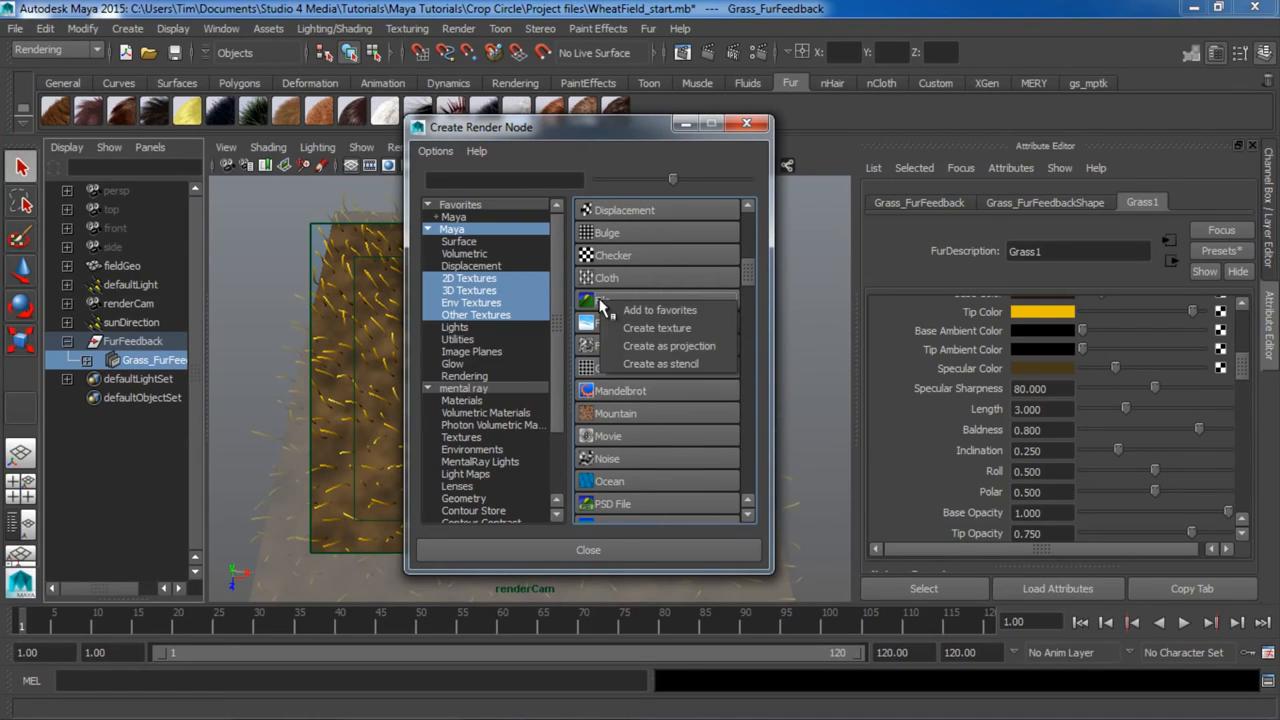
{"action": "left_click", "coordinate": [669, 326]}
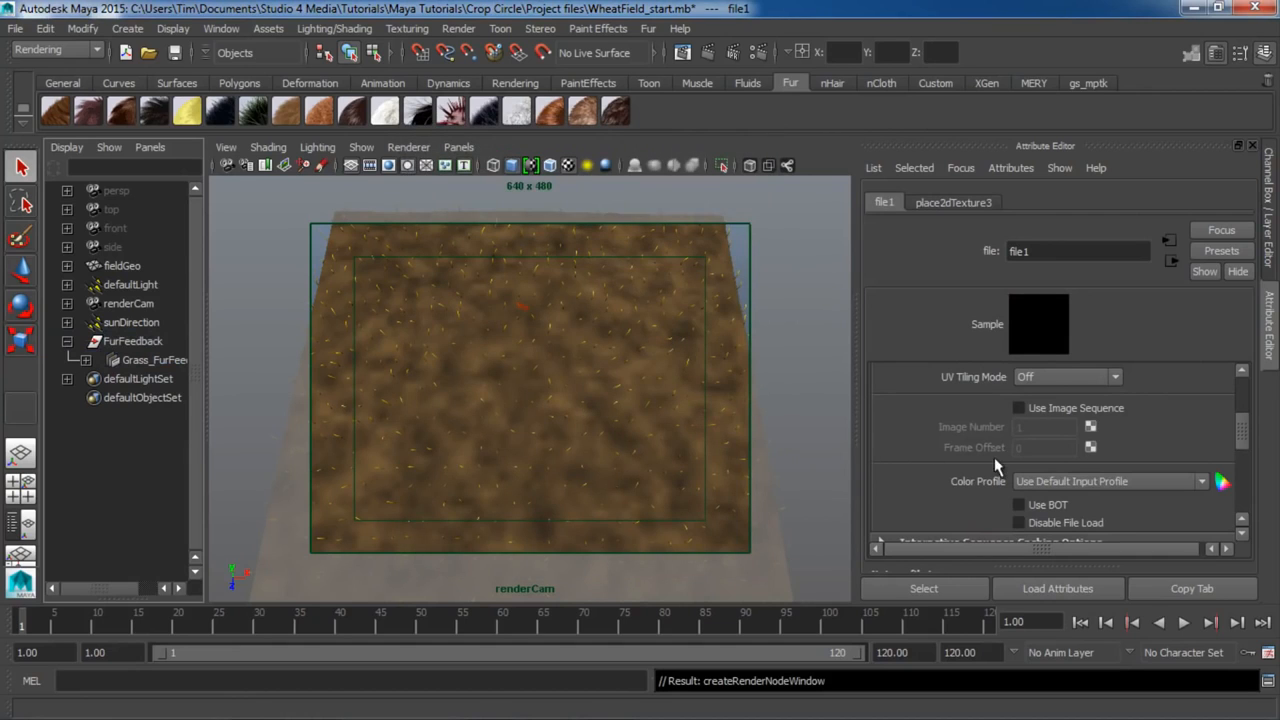
Load CropCircles_End.120.iff from the Crop Cricle Render folder as the file texture's image.
{"action": "scroll", "coordinate": [994, 457], "scroll_direction": "up", "scroll_amount": 3}
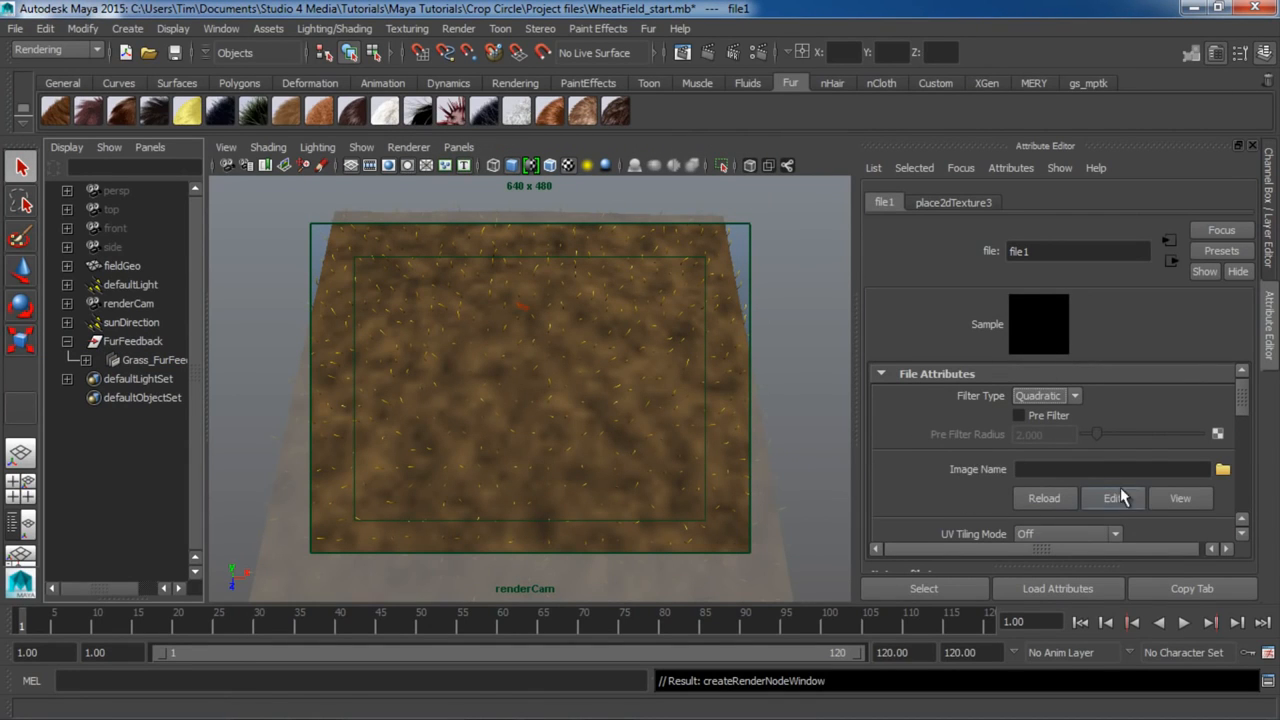
{"action": "left_click", "coordinate": [1222, 469]}
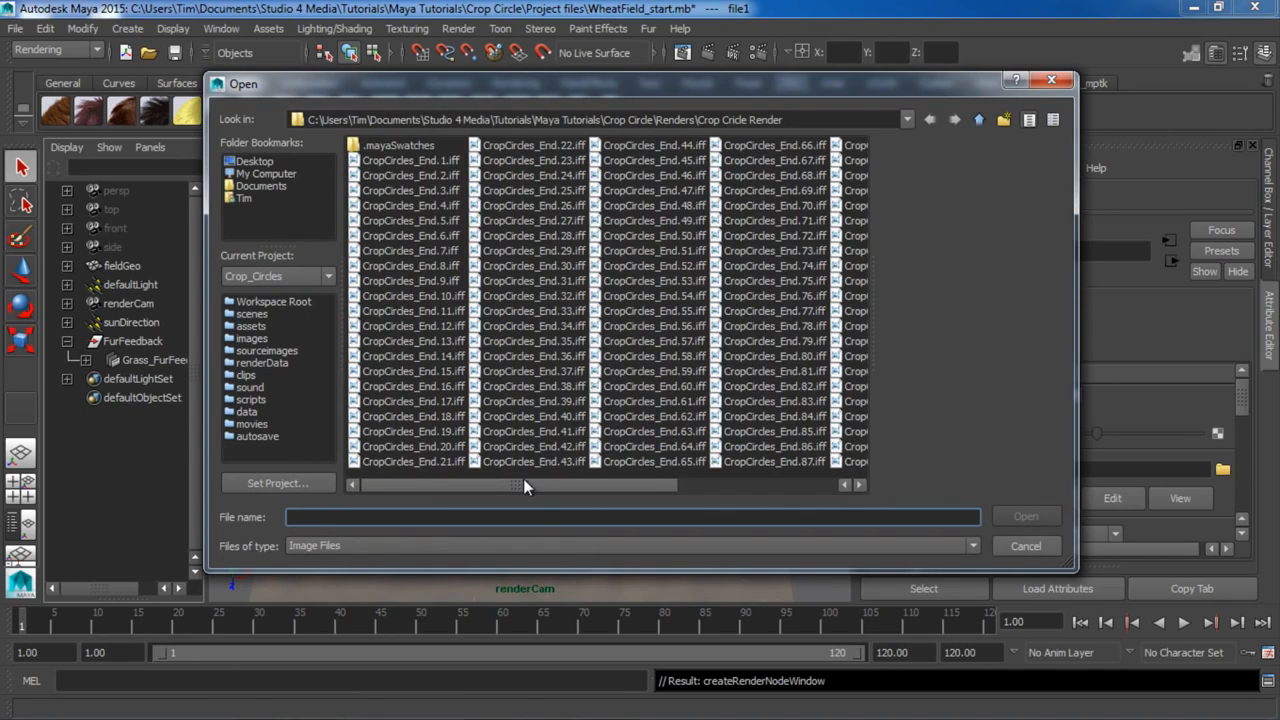
{"action": "left_click_drag", "start_coordinate": [523, 481], "coordinate": [478, 480]}
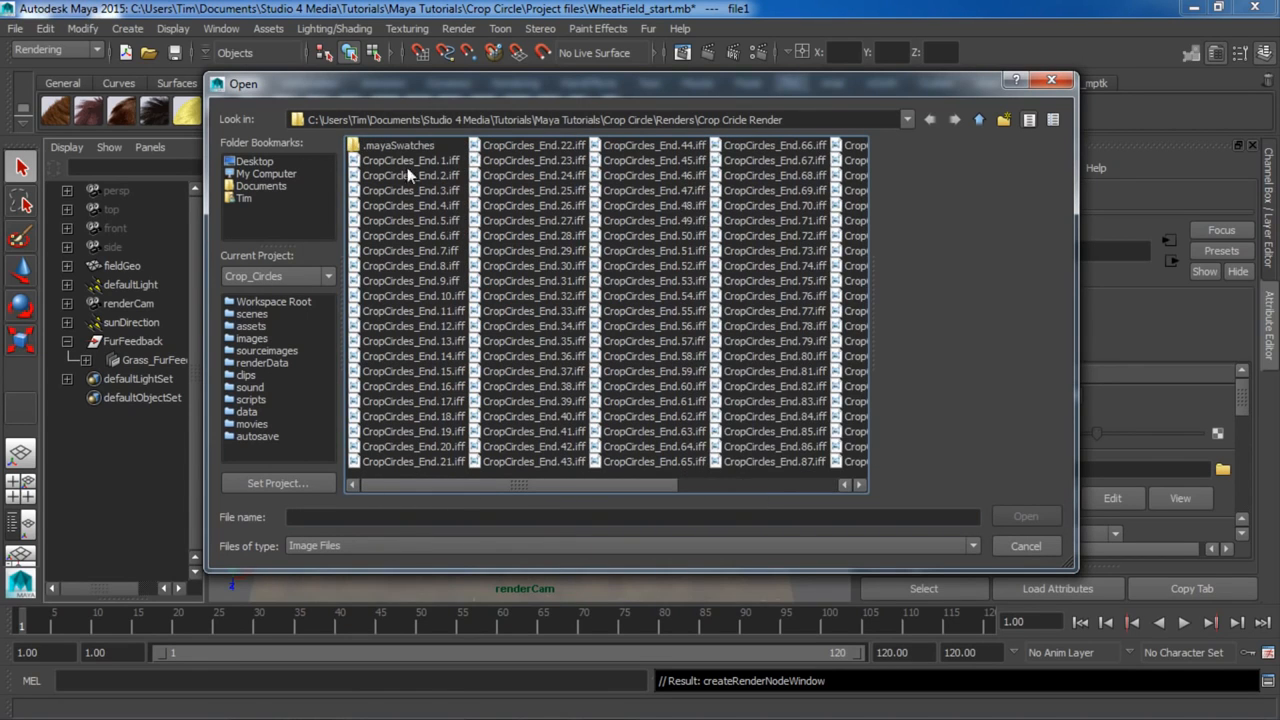
{"action": "left_click_drag", "start_coordinate": [568, 484], "coordinate": [811, 500]}
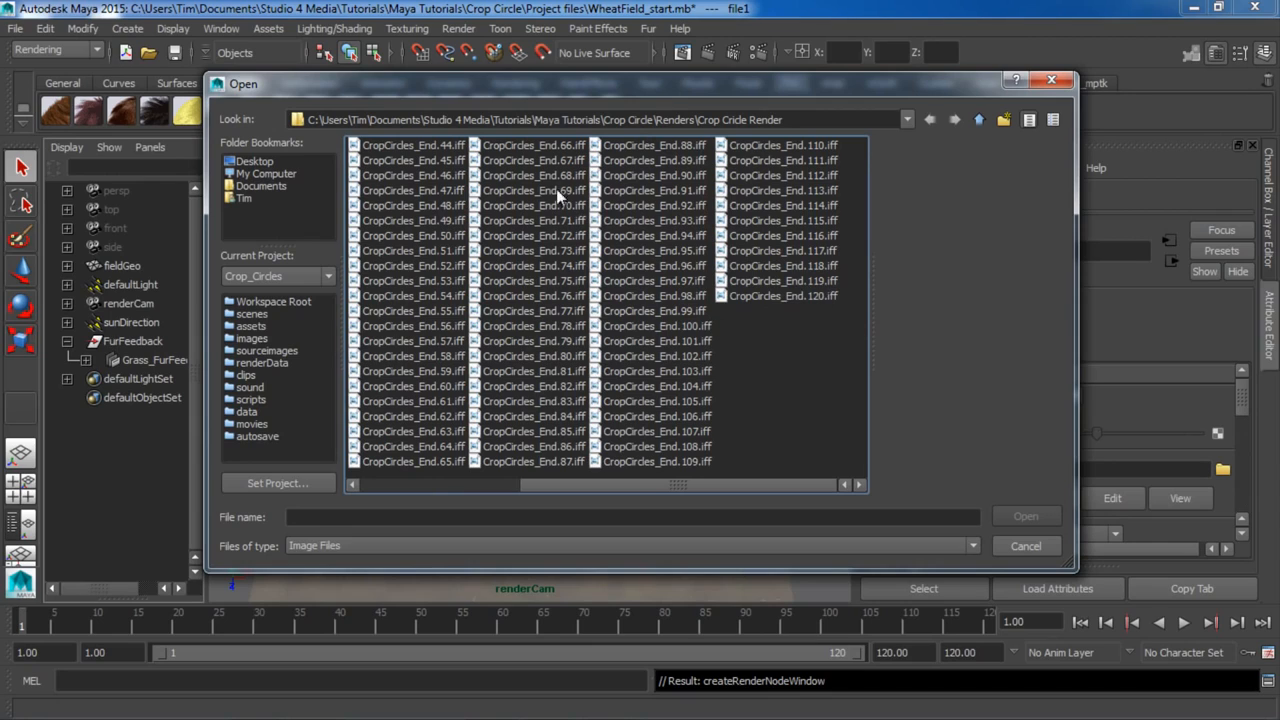
{"action": "left_click", "coordinate": [775, 297]}
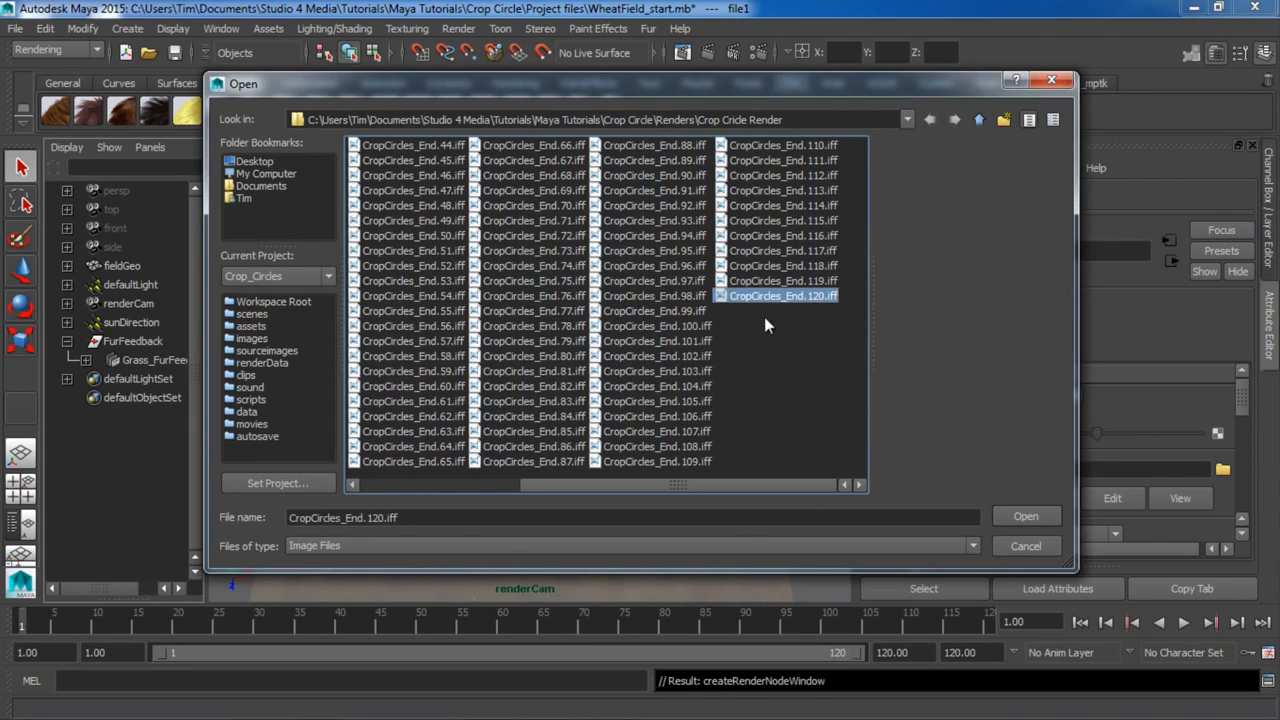
{"action": "left_click", "coordinate": [1027, 522]}
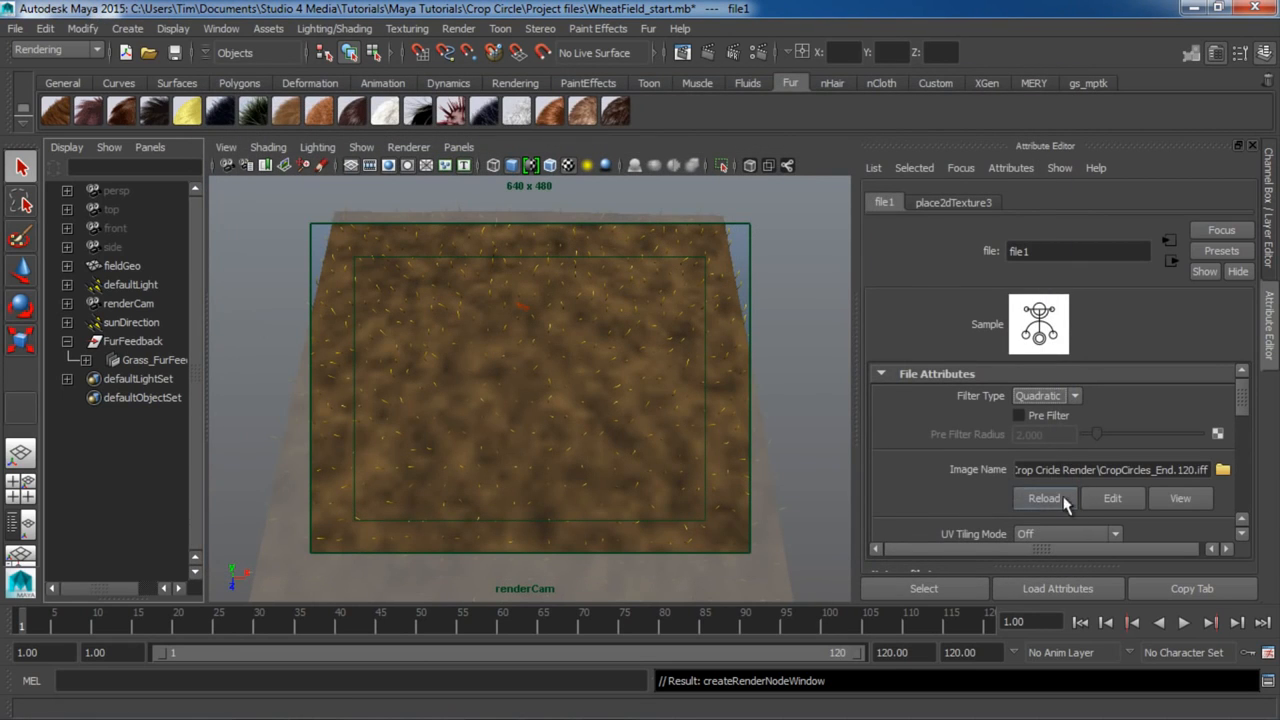
Review the file texture's color balance settings, including the Alpha Is Luminance option.
{"action": "scroll", "coordinate": [985, 478], "scroll_direction": "down", "scroll_amount": 5}
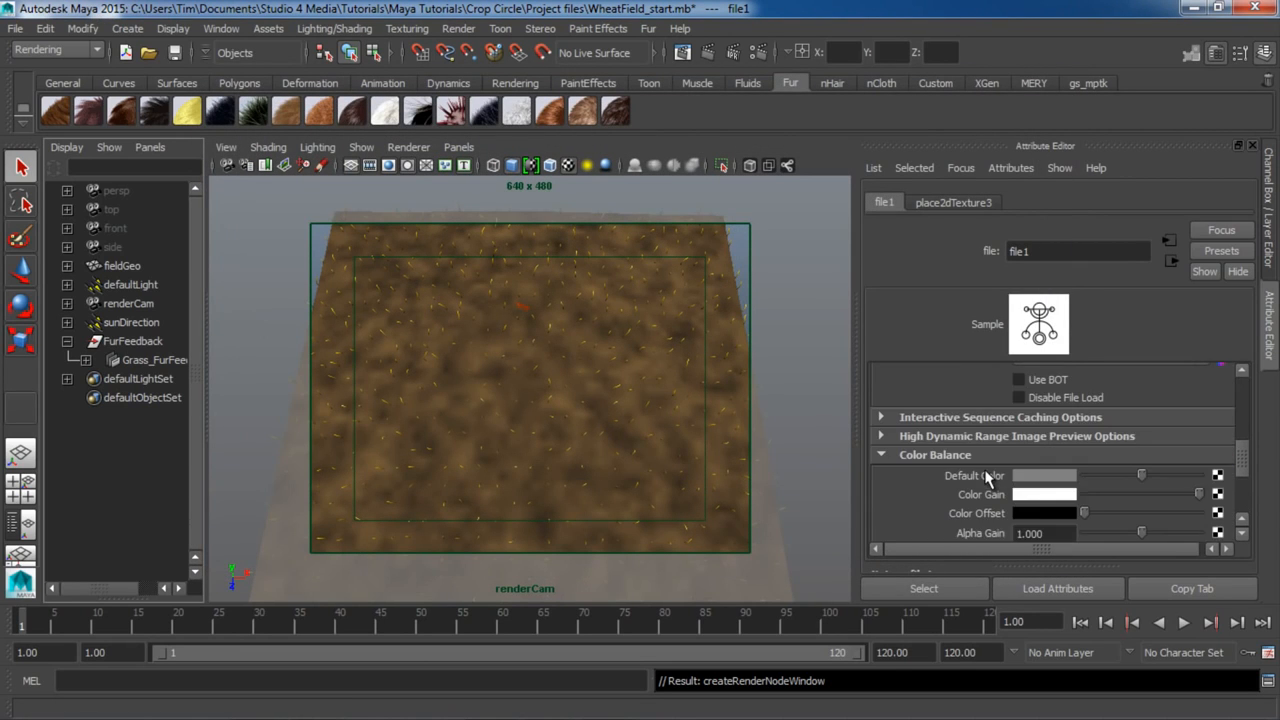
{"action": "scroll", "coordinate": [985, 478], "scroll_direction": "down", "scroll_amount": 3}
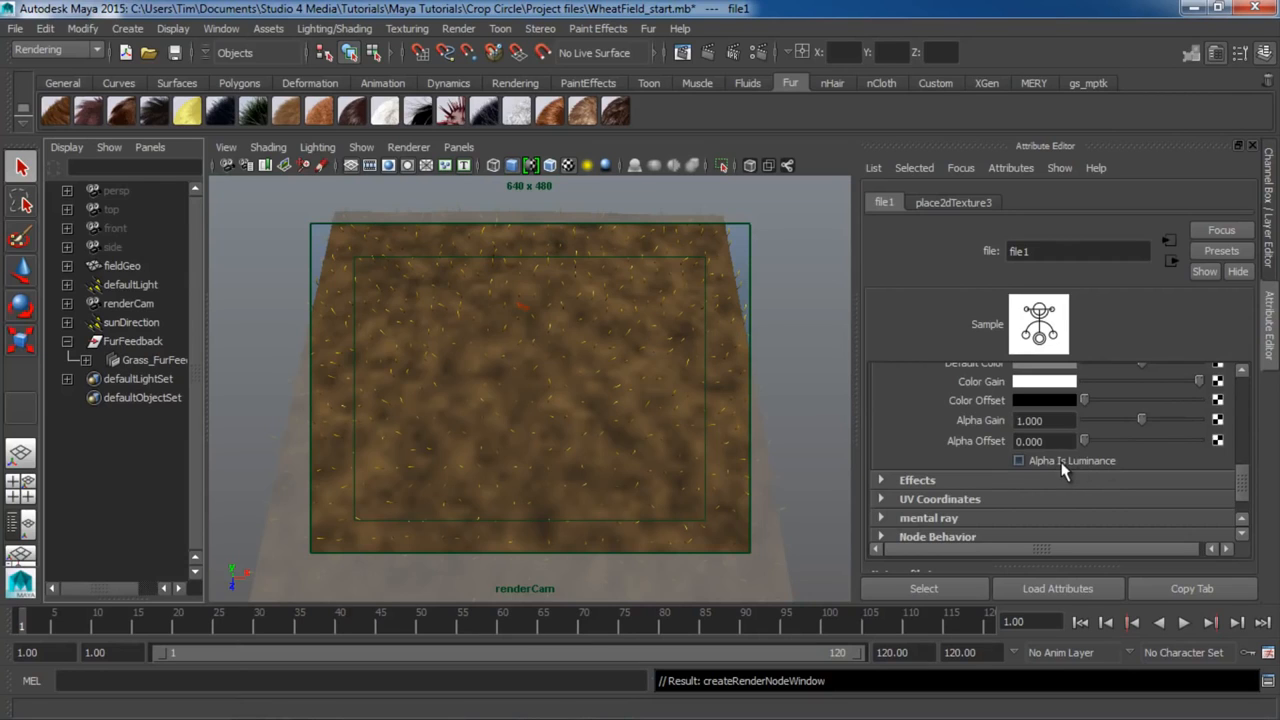
{"action": "scroll", "coordinate": [1055, 505], "scroll_direction": "up", "scroll_amount": 7}
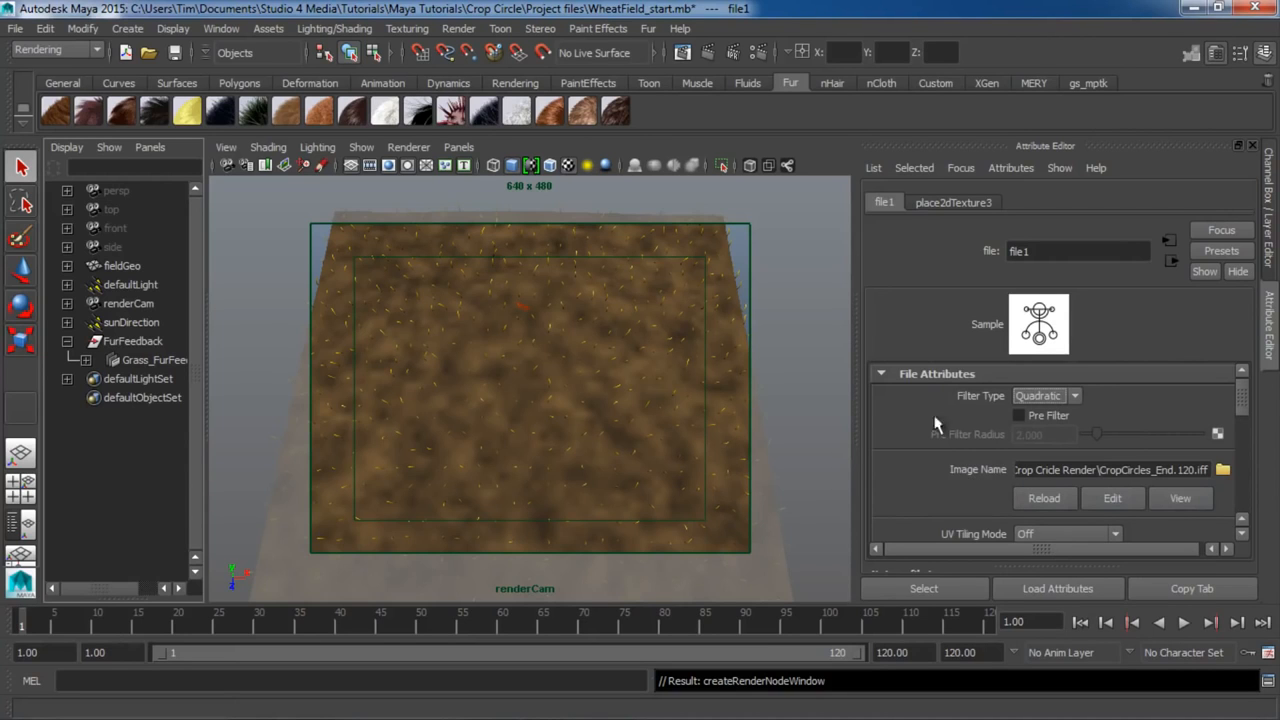
View the render of the fur field from renderCam, and close the render view.
{"action": "left_click", "coordinate": [688, 52]}
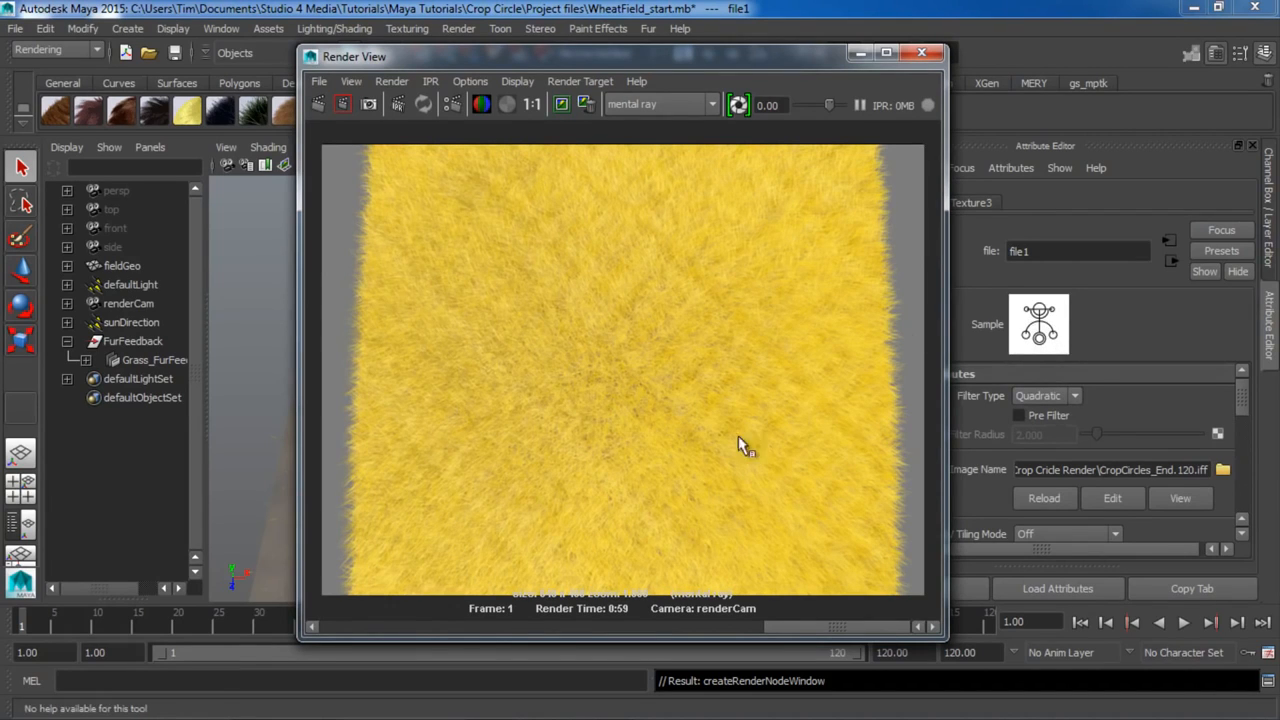
{"action": "left_click", "coordinate": [921, 52]}
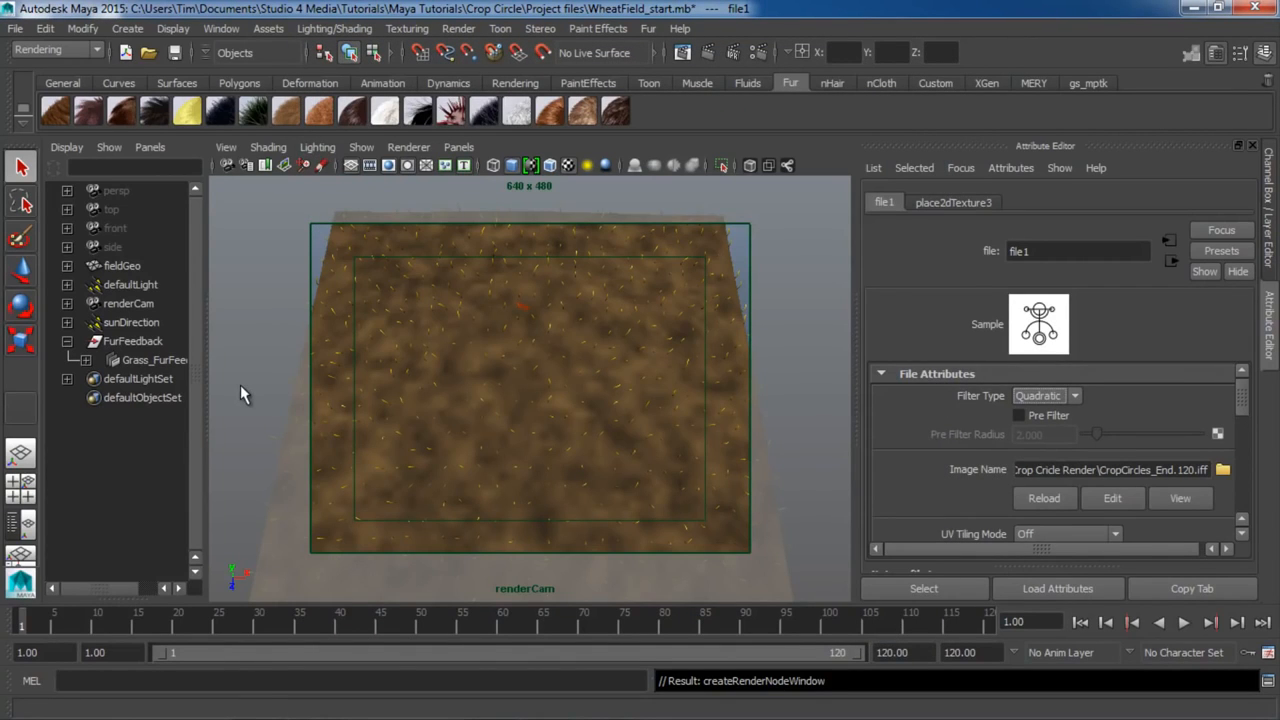
Select the grass fur feedback node and set the Bake Attribute of its Grass1 fur description to Length.
{"action": "left_click", "coordinate": [140, 359]}
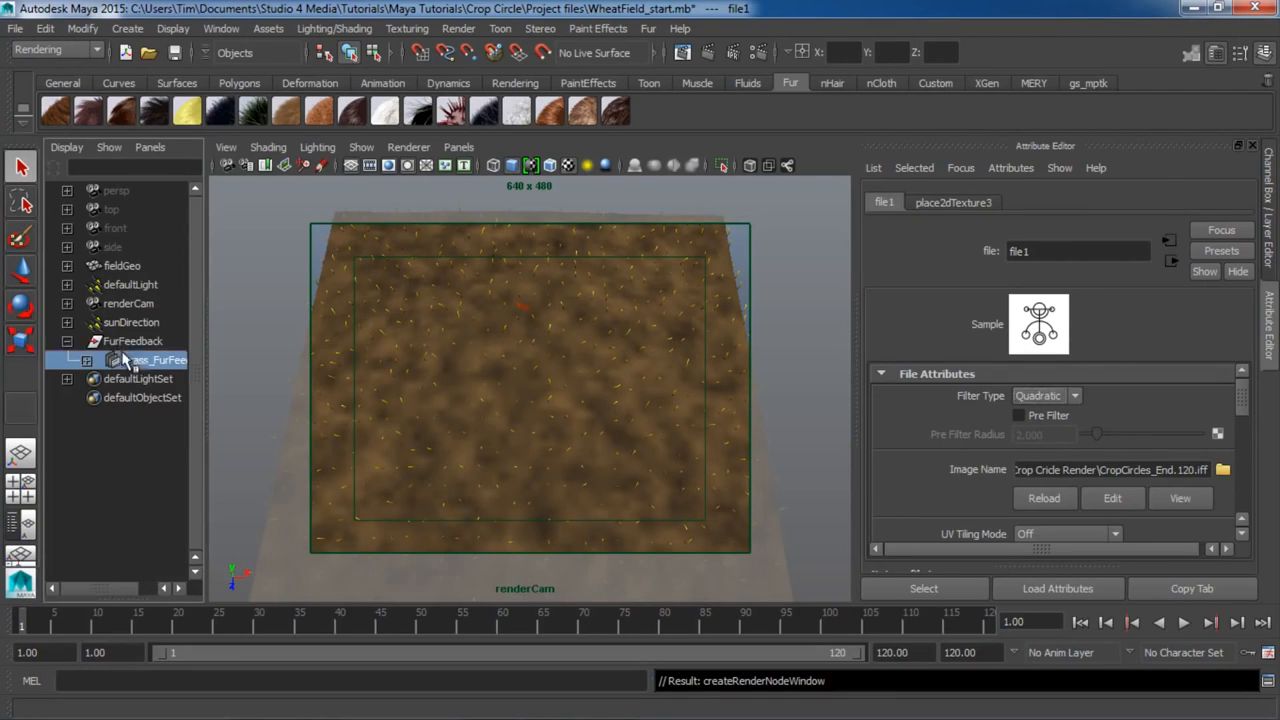
{"action": "scroll", "coordinate": [977, 429], "scroll_direction": "up", "scroll_amount": 5}
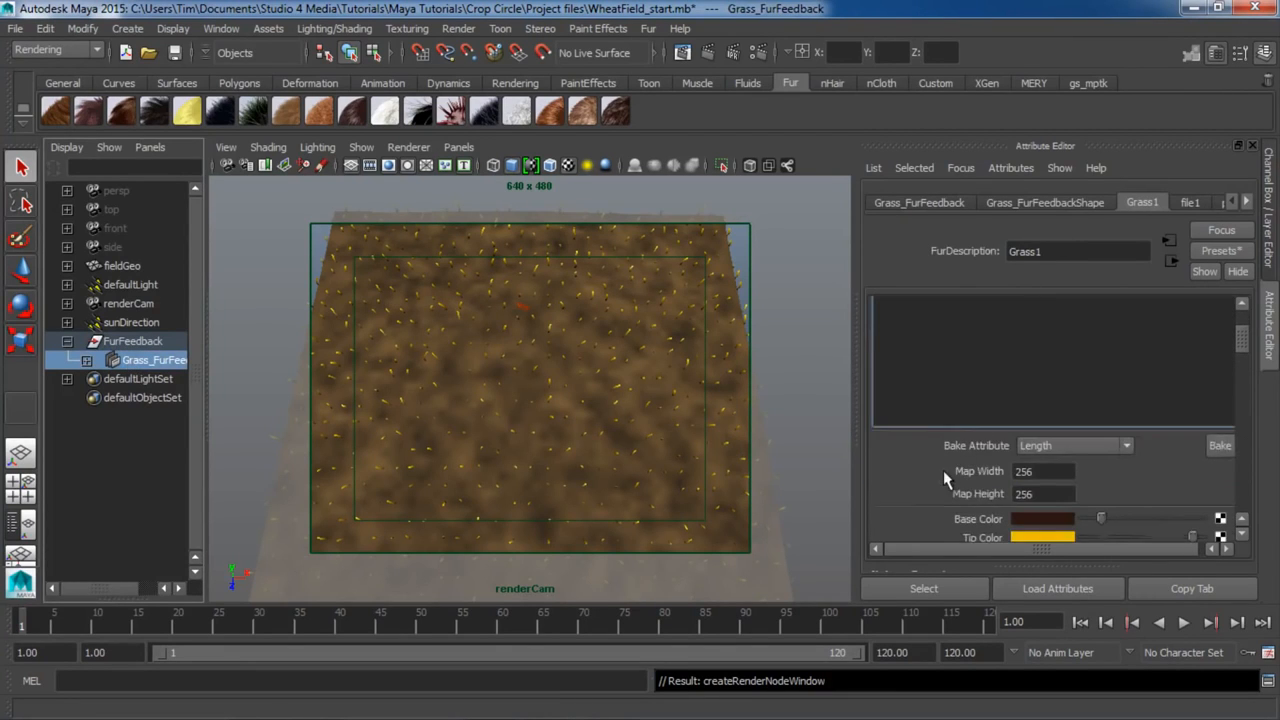
{"action": "scroll", "coordinate": [943, 470], "scroll_direction": "down", "scroll_amount": 2}
{"action": "left_click", "coordinate": [1043, 390]}
{"action": "left_click", "coordinate": [1057, 385]}
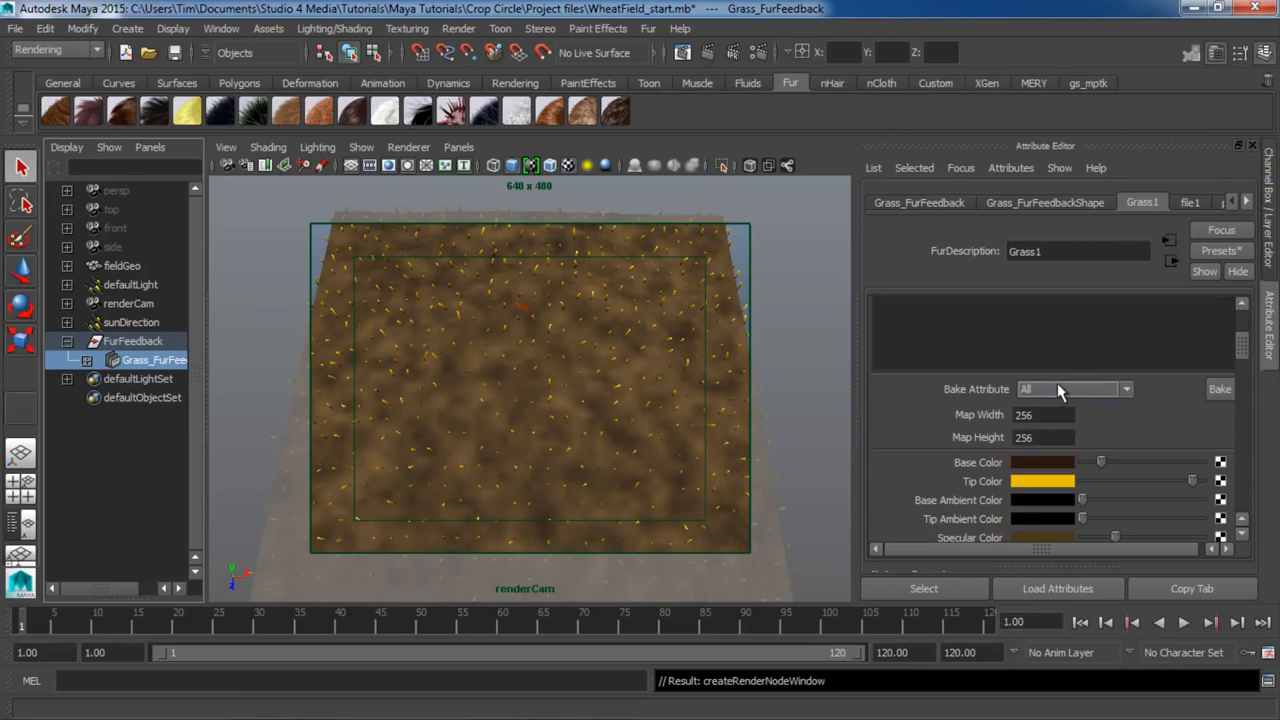
{"action": "left_click", "coordinate": [1057, 383]}
{"action": "left_click", "coordinate": [1047, 493]}
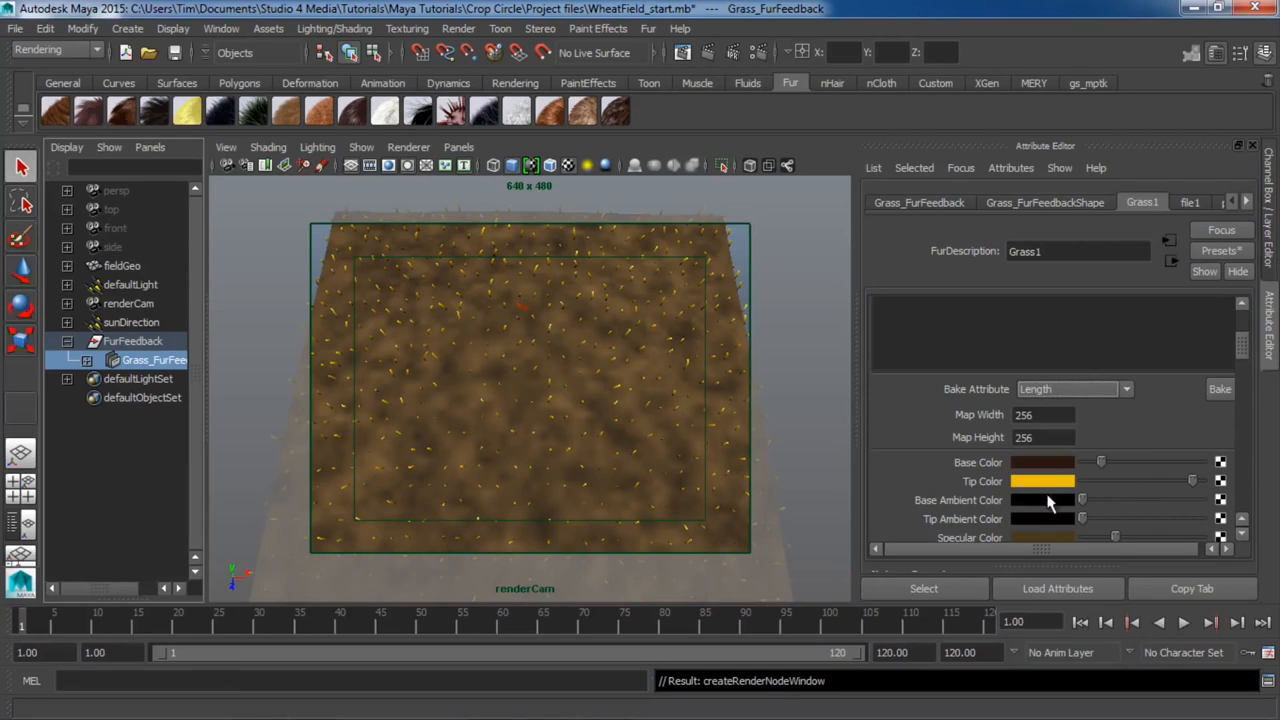
Set the Grass1 bake map size to 640 by 480, matching the image size in the render settings, and bake the Length attribute.
{"action": "double_click", "coordinate": [1036, 418]}
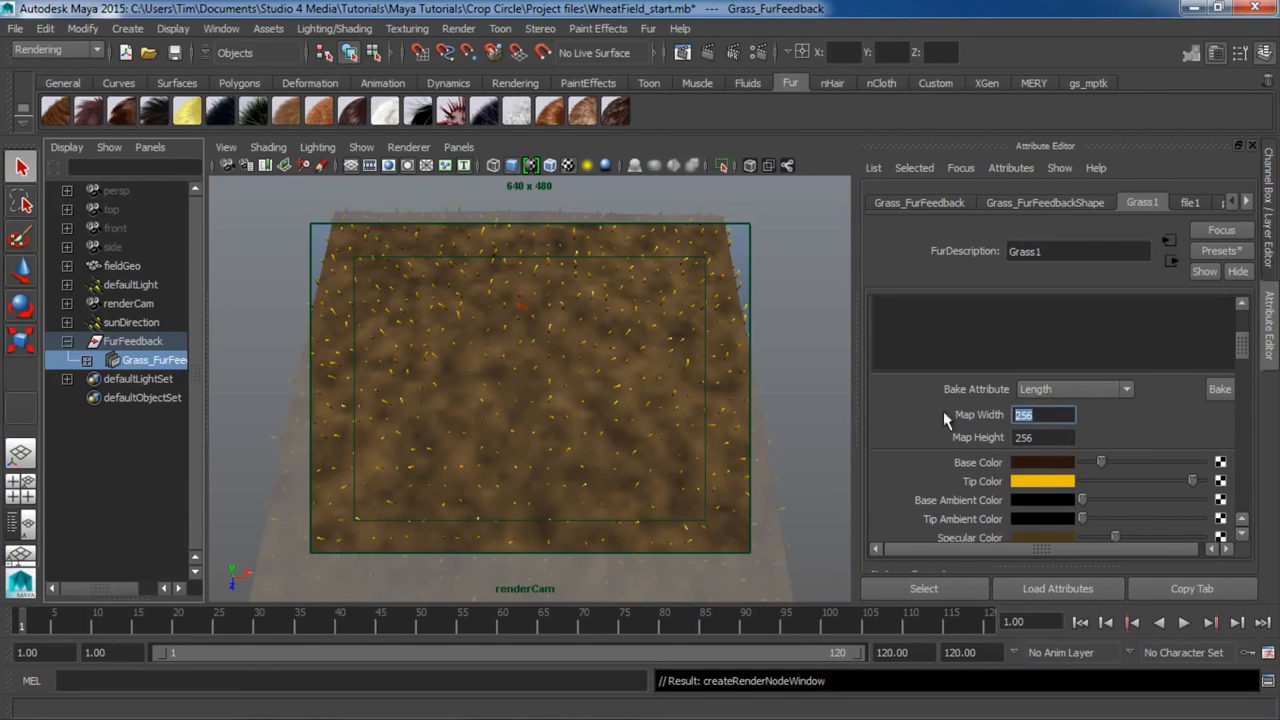
{"action": "left_click", "coordinate": [766, 52]}
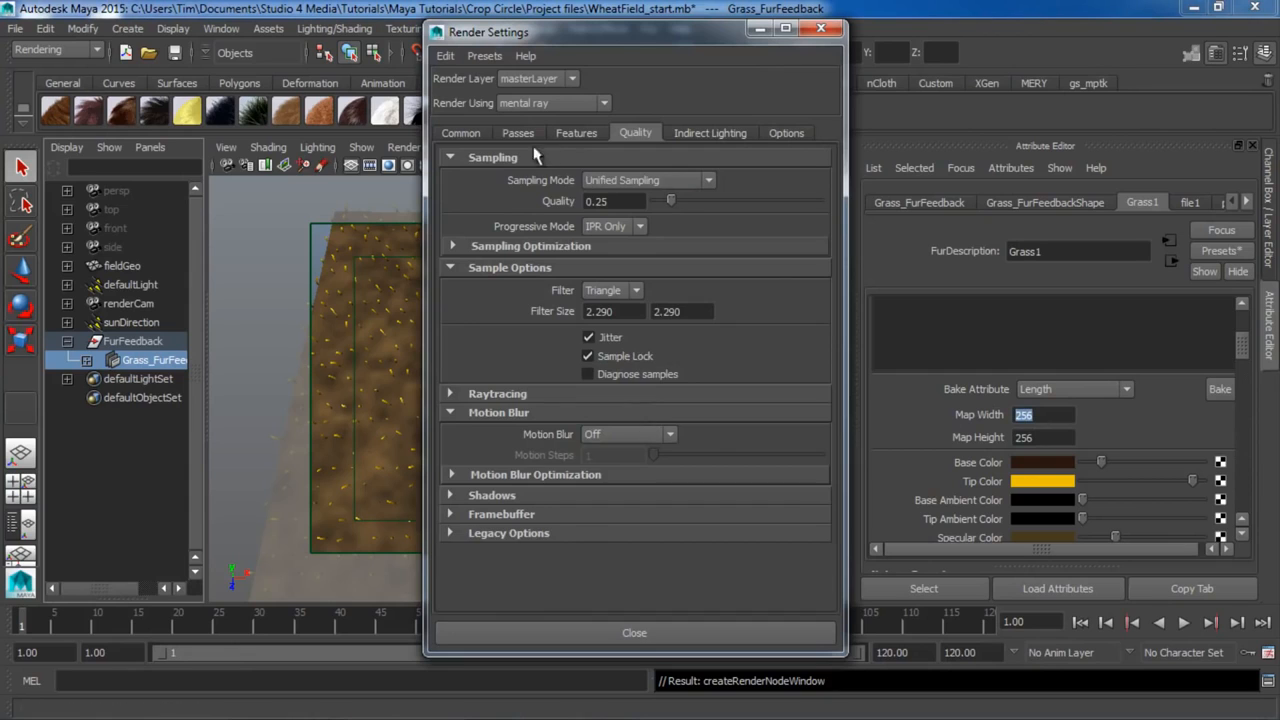
{"action": "left_click", "coordinate": [458, 136]}
{"action": "scroll", "coordinate": [700, 400], "scroll_direction": "down", "scroll_amount": 5}
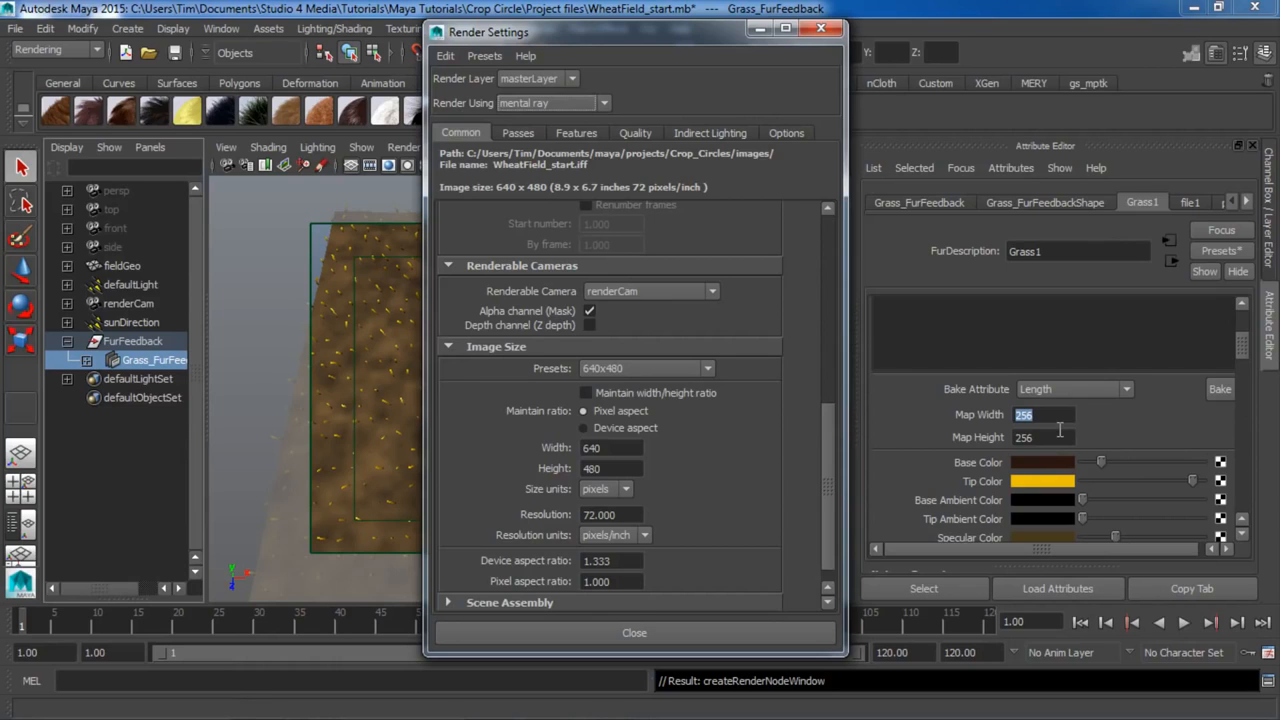
{"action": "type", "text": "6"}
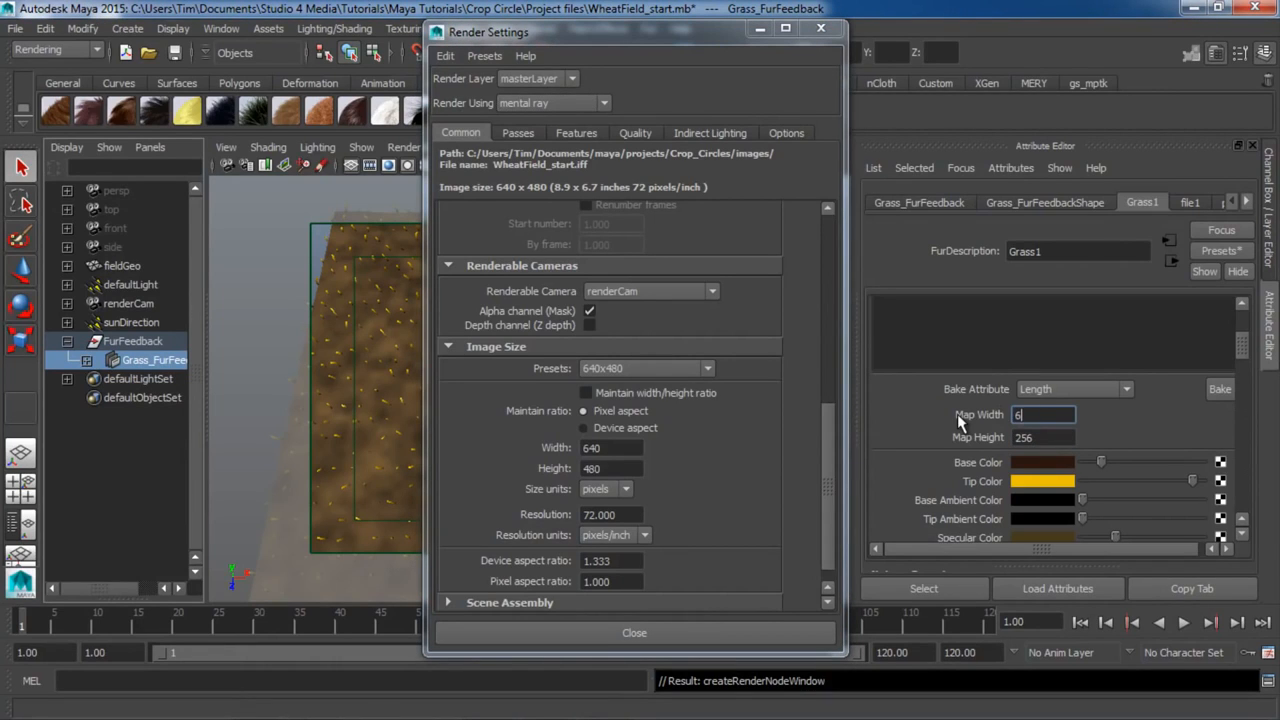
{"action": "type", "text": "40"}
{"action": "key", "text": "Tab"}
{"action": "type", "text": "480"}
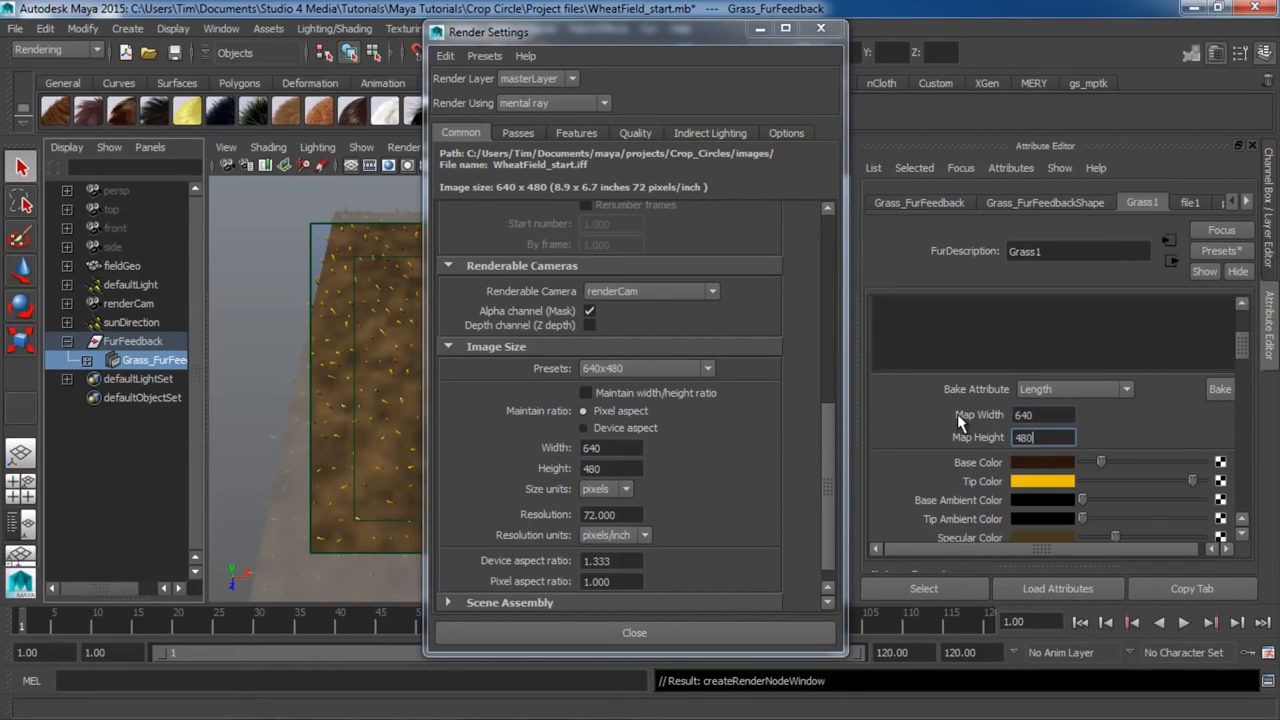
{"action": "key", "text": "Return"}
{"action": "left_click", "coordinate": [820, 28]}
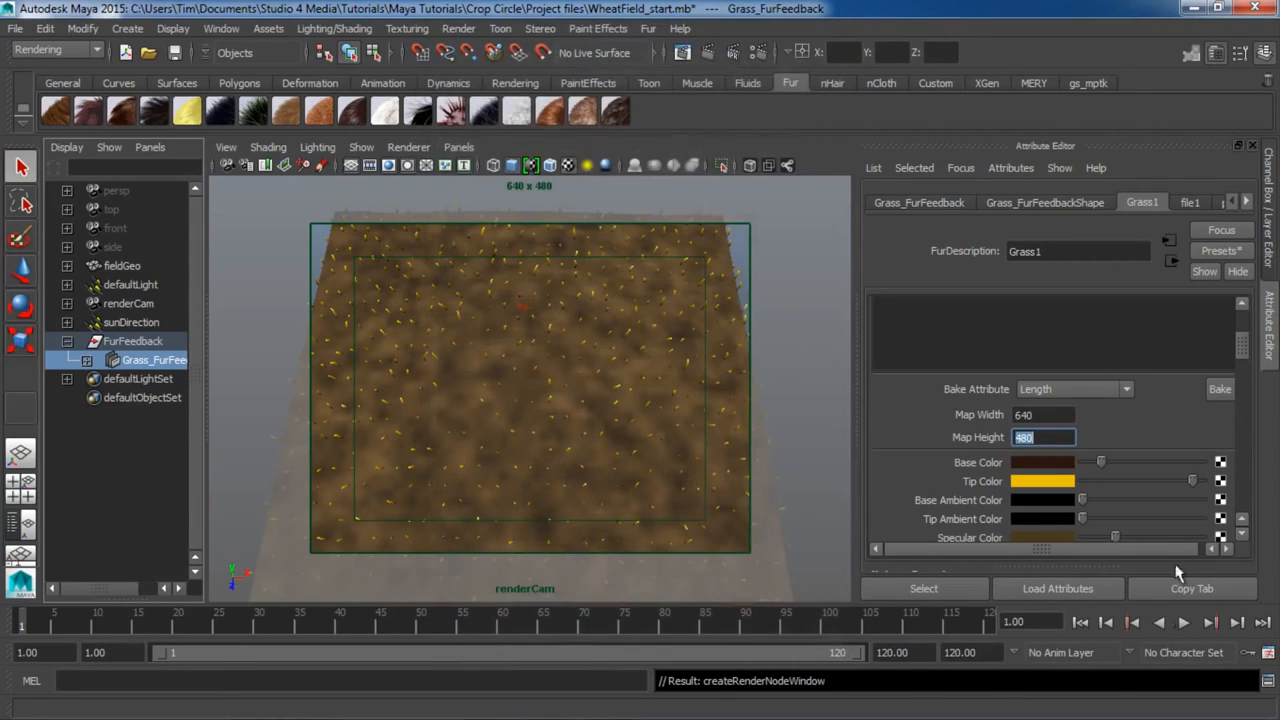
{"action": "left_click", "coordinate": [1227, 390]}
Set the Map Multiplier in the Length details of the Grass1 fur description to 3.
{"action": "scroll", "coordinate": [947, 442], "scroll_direction": "down", "scroll_amount": 10}
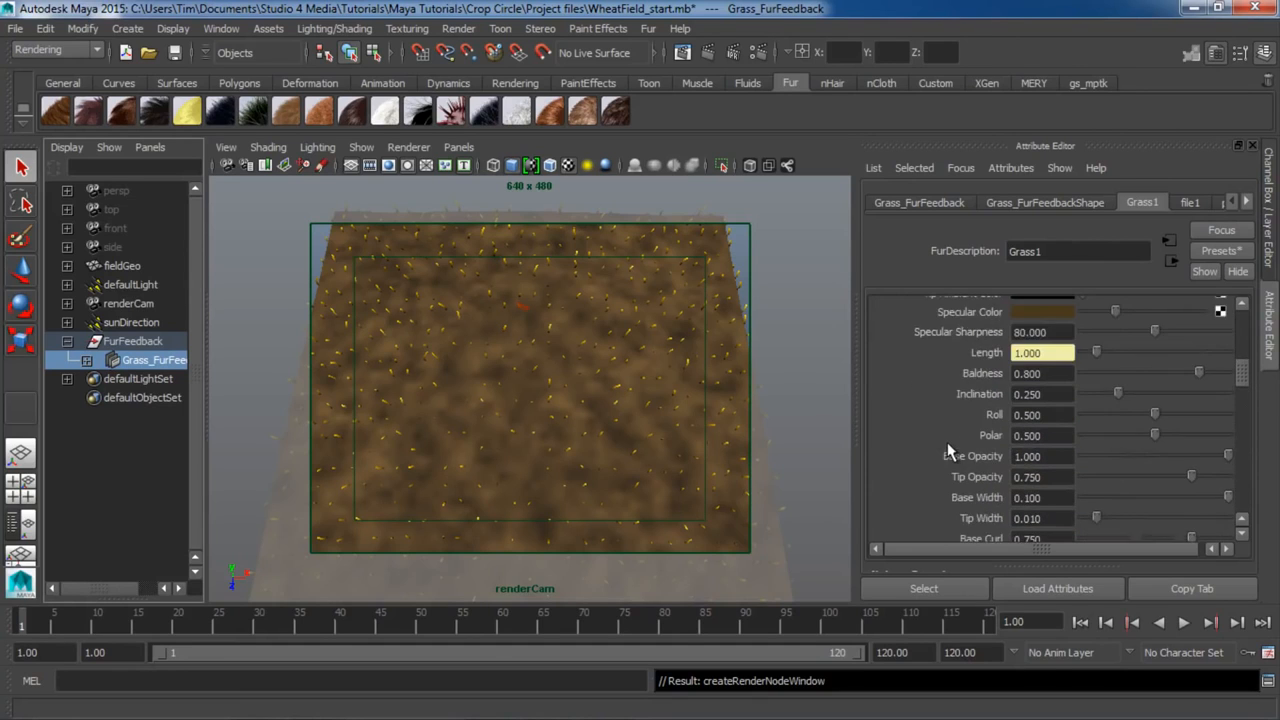
{"action": "scroll", "coordinate": [947, 442], "scroll_direction": "down", "scroll_amount": 5}
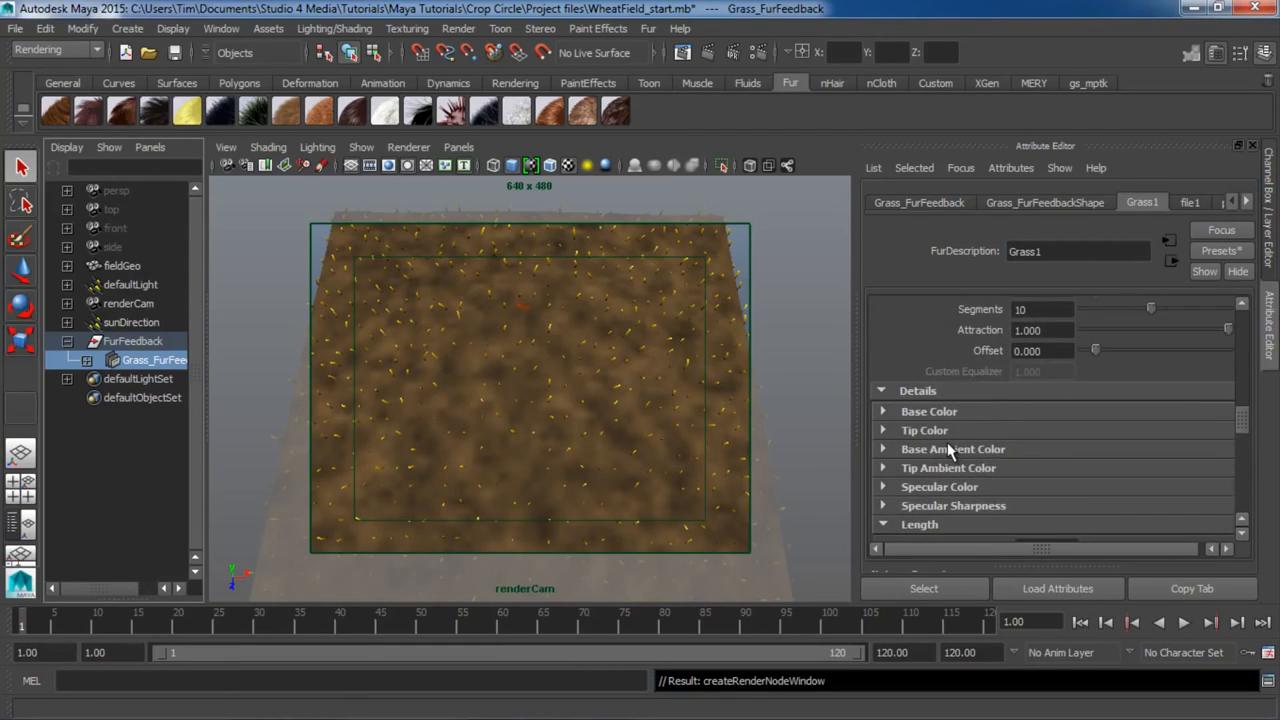
{"action": "scroll", "coordinate": [947, 442], "scroll_direction": "down", "scroll_amount": 2}
{"action": "scroll", "coordinate": [947, 442], "scroll_direction": "up", "scroll_amount": 2}
{"action": "left_click", "coordinate": [918, 392]}
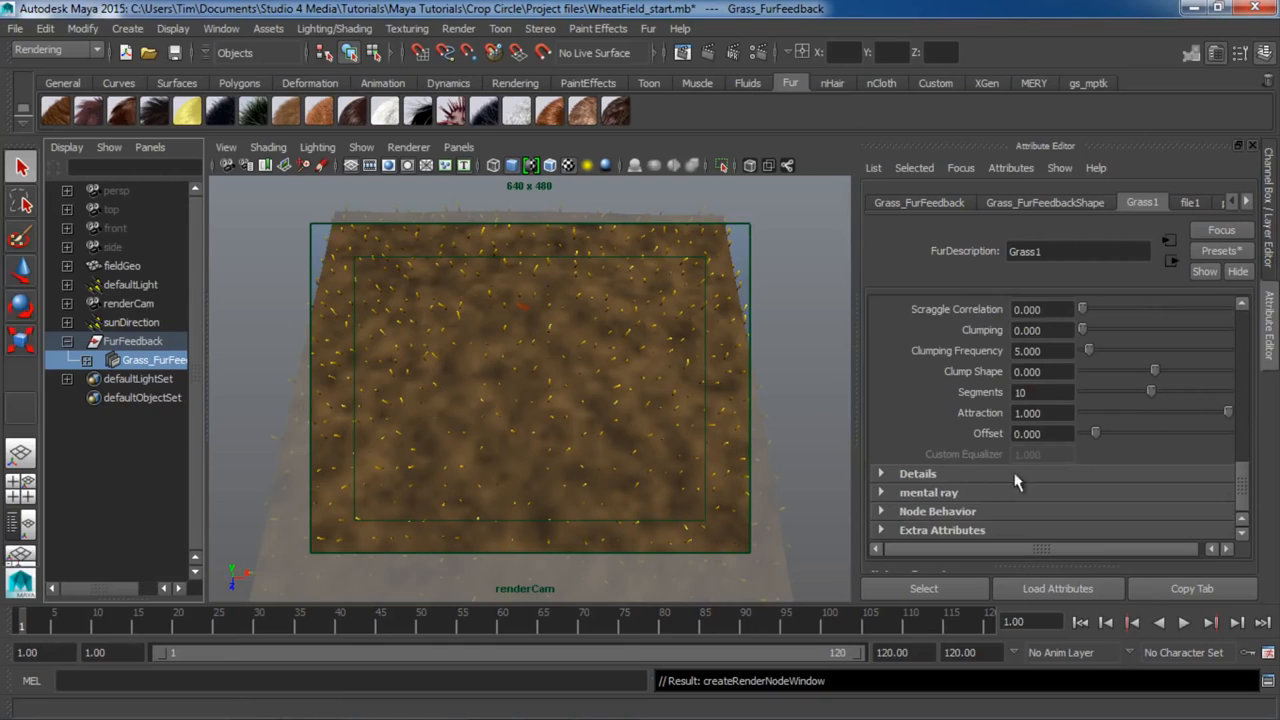
{"action": "left_click", "coordinate": [938, 474]}
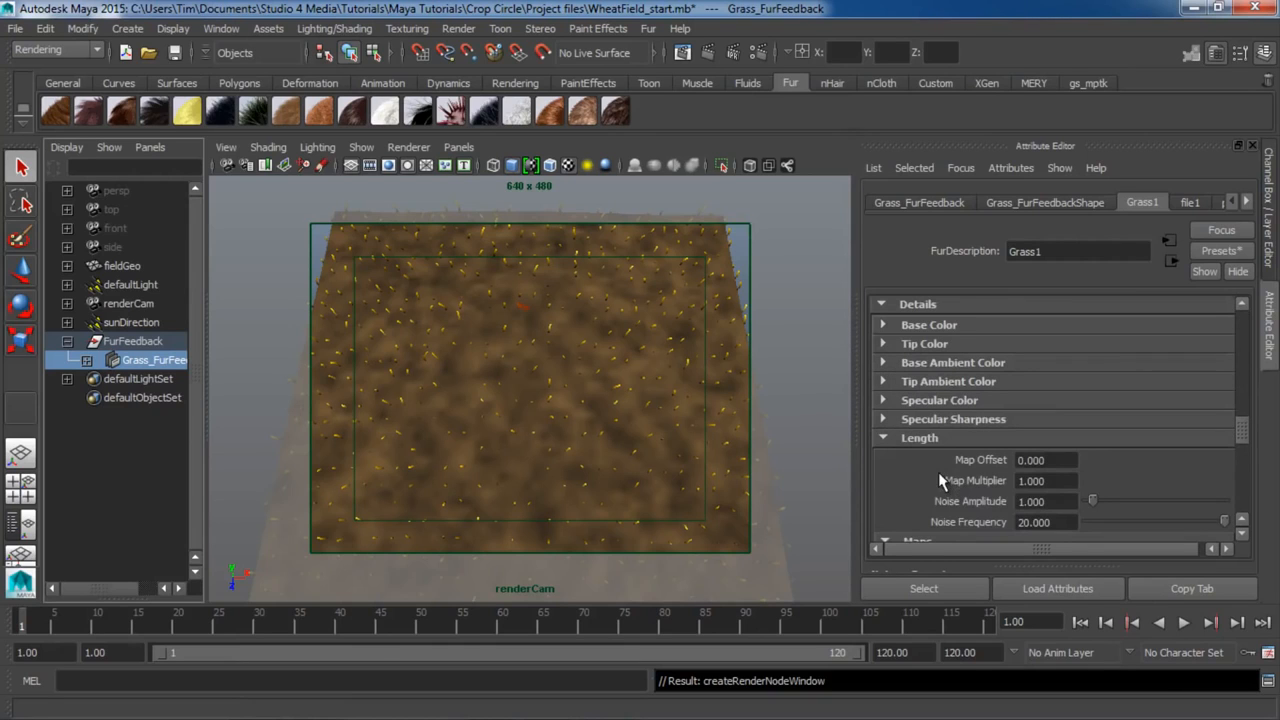
{"action": "scroll", "coordinate": [937, 446], "scroll_direction": "down", "scroll_amount": 3}
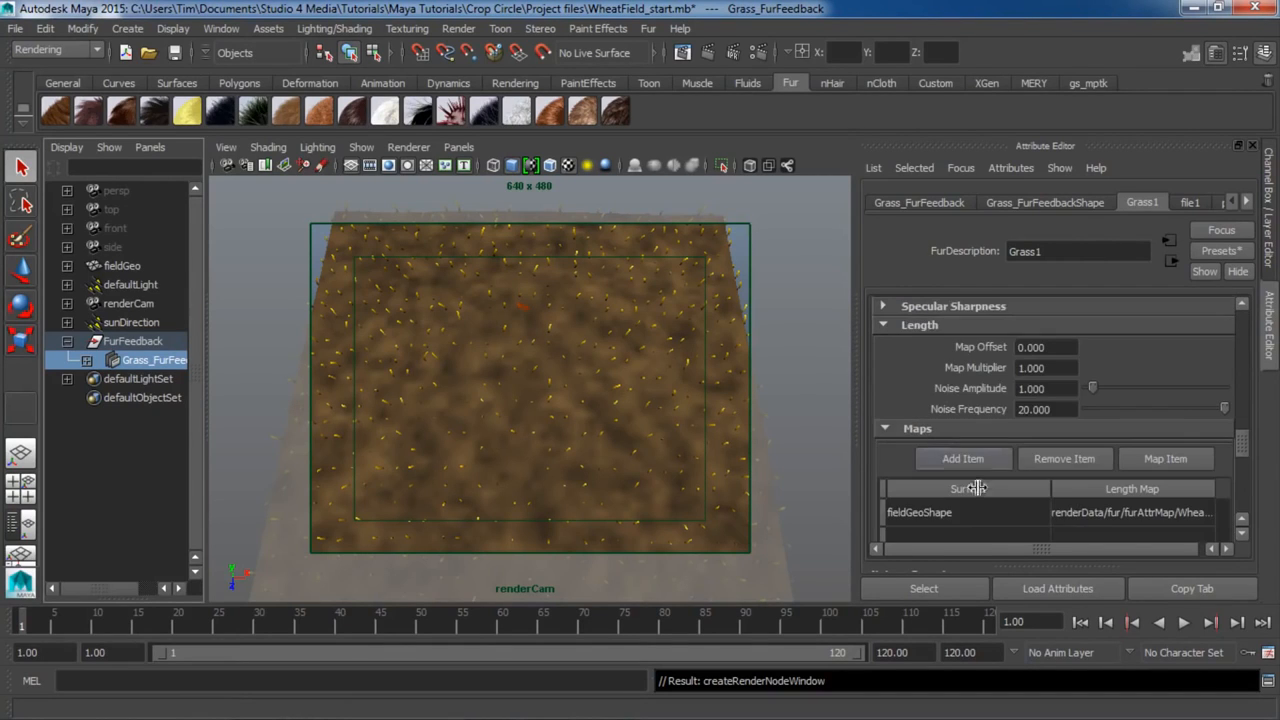
{"action": "left_click", "coordinate": [1060, 368]}
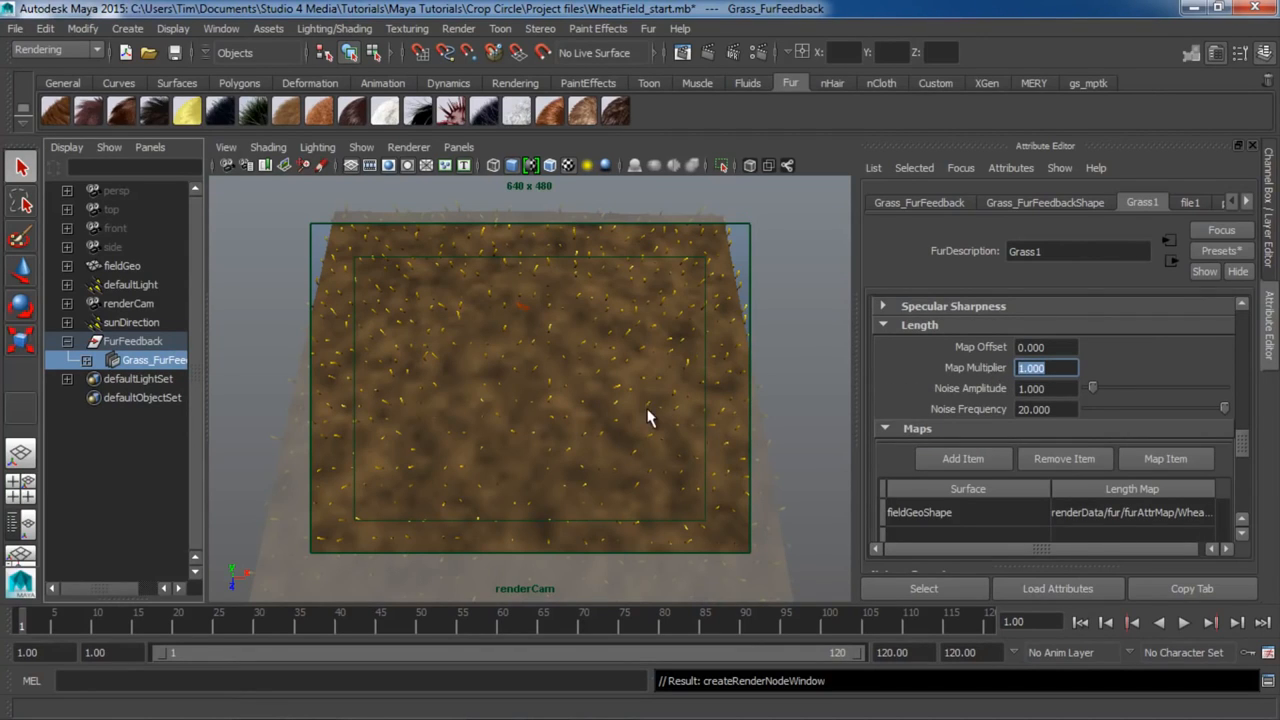
{"action": "type", "text": "3"}
{"action": "key", "text": "Return"}
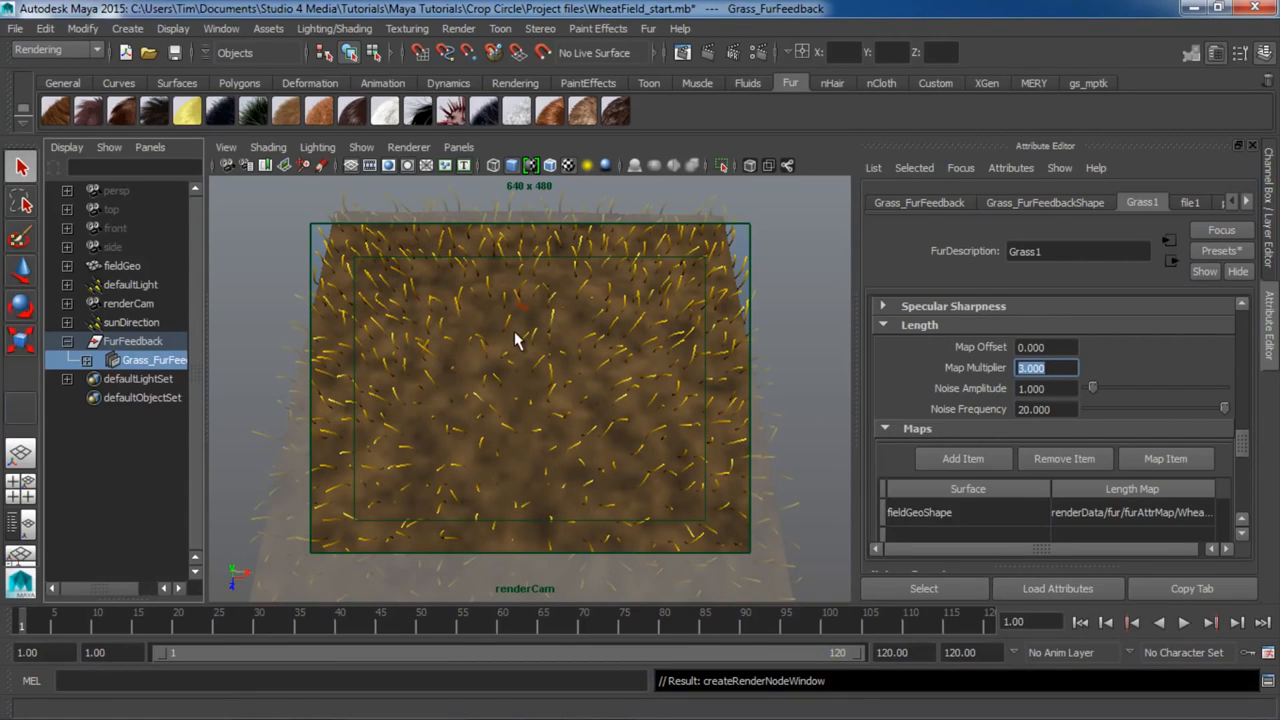
Check the lengthened fur on fieldGeo and test-render the frame from renderCam.
{"action": "left_click", "coordinate": [741, 257]}
{"action": "left_click", "coordinate": [429, 423]}
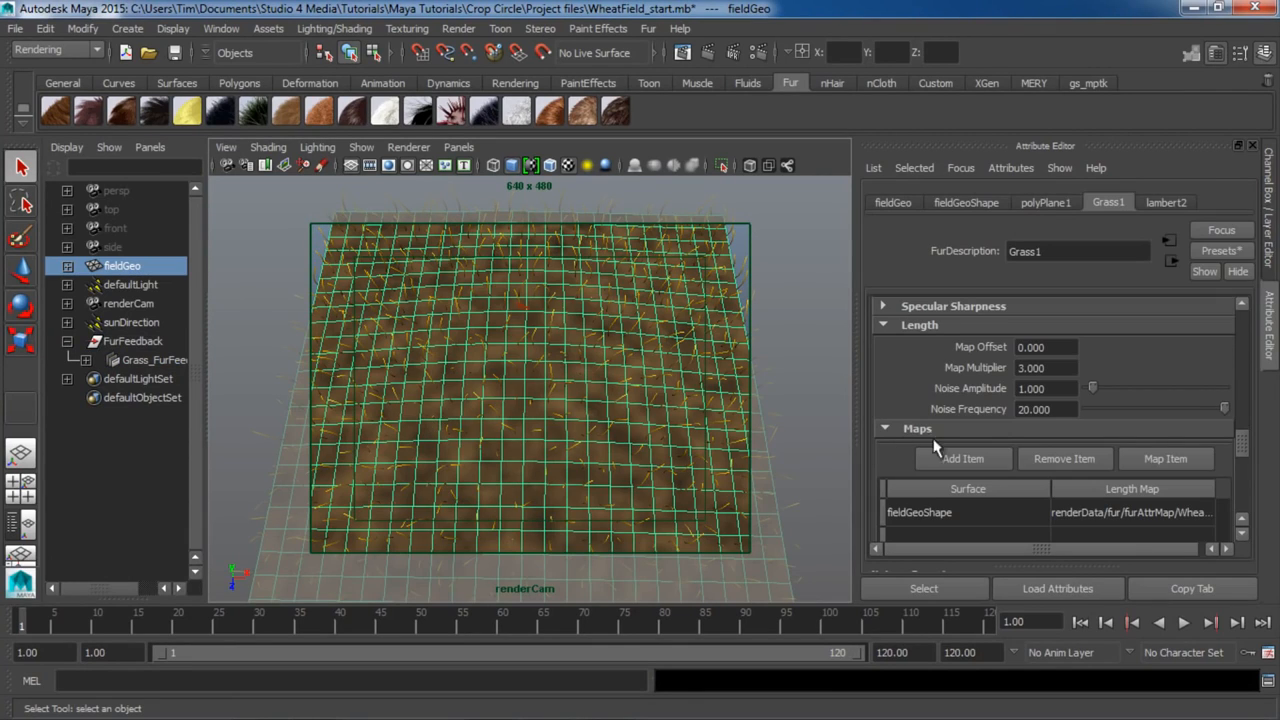
{"action": "left_click", "coordinate": [150, 360]}
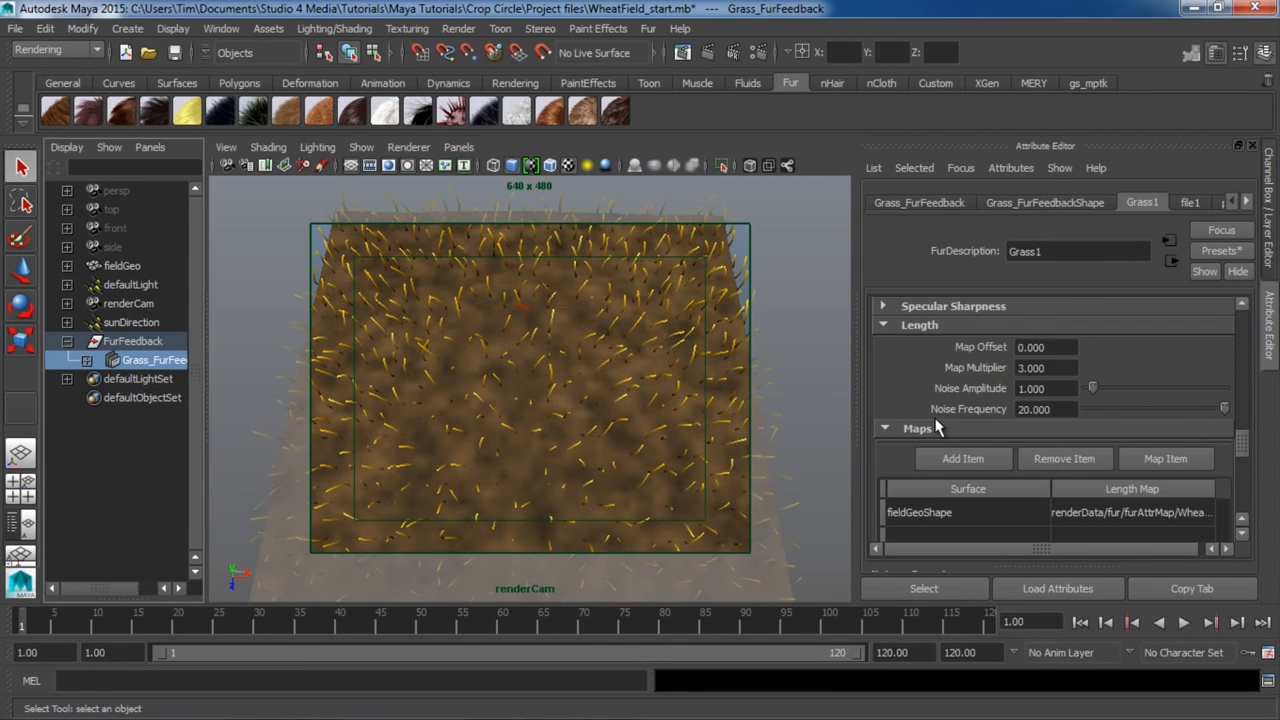
{"action": "scroll", "coordinate": [987, 415], "scroll_direction": "down", "scroll_amount": 3}
{"action": "scroll", "coordinate": [988, 440], "scroll_direction": "up", "scroll_amount": 8}
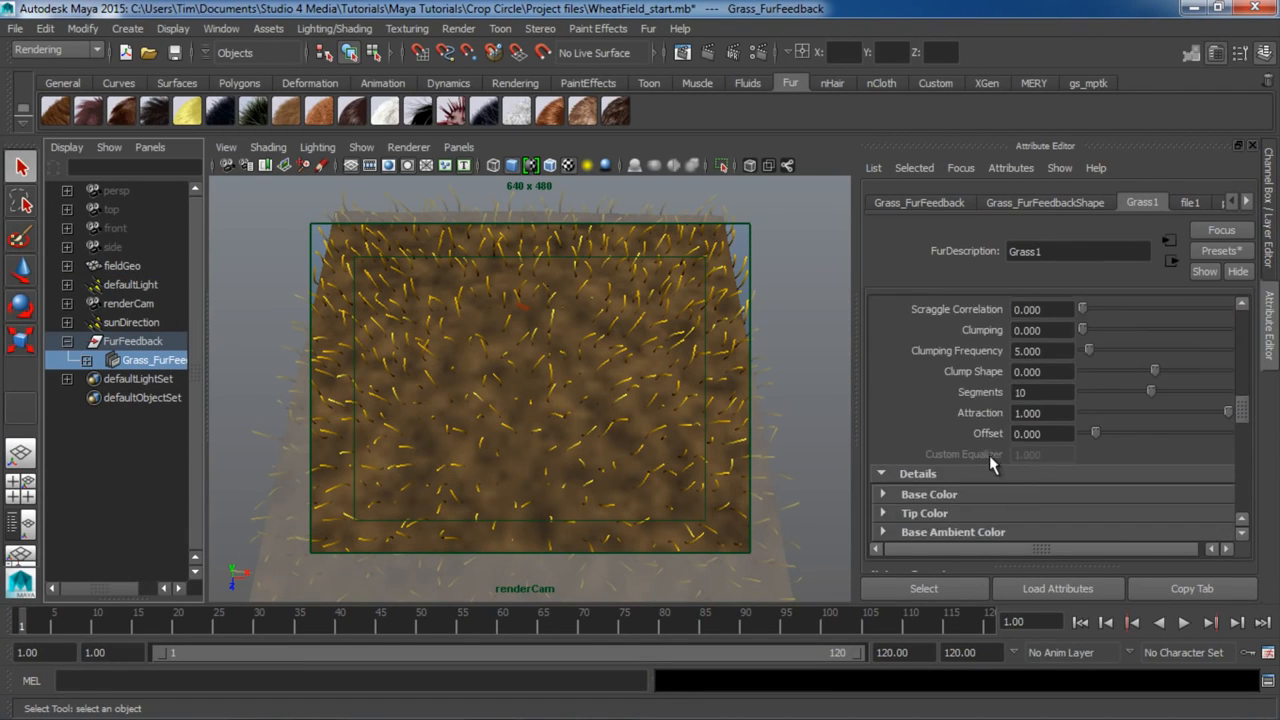
{"action": "scroll", "coordinate": [989, 455], "scroll_direction": "up", "scroll_amount": 3}
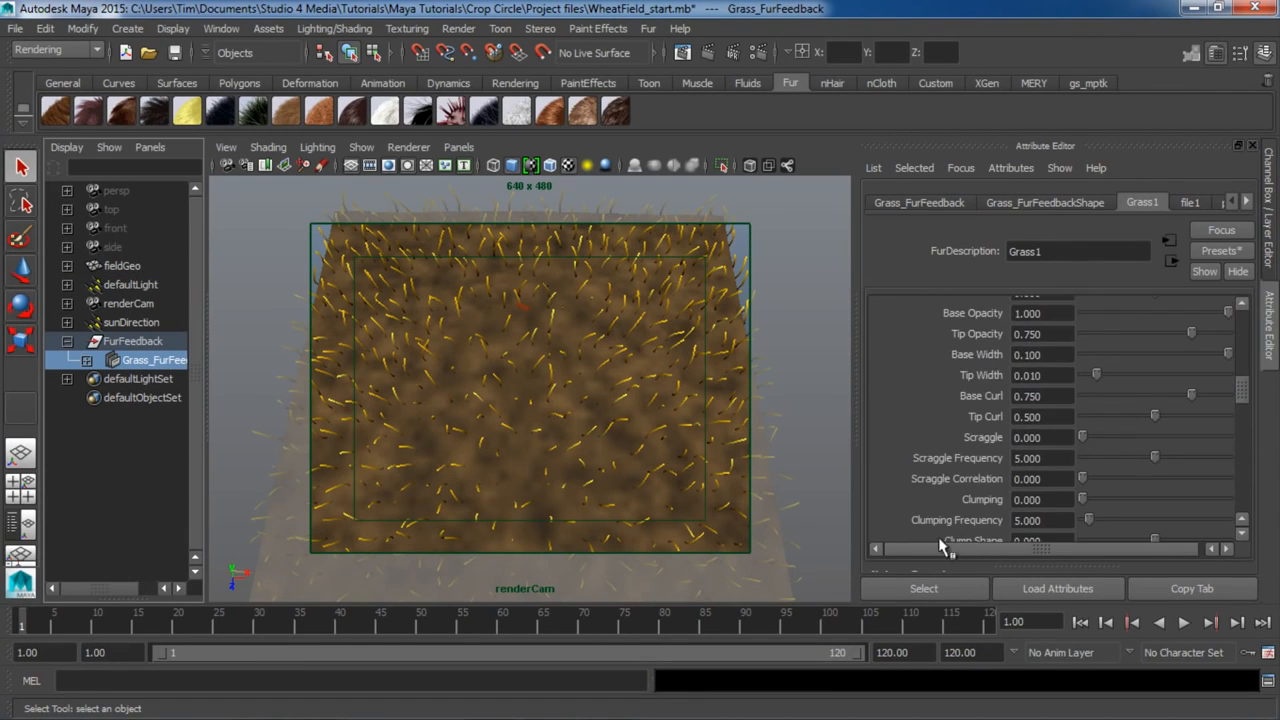
{"action": "left_click", "coordinate": [710, 56]}
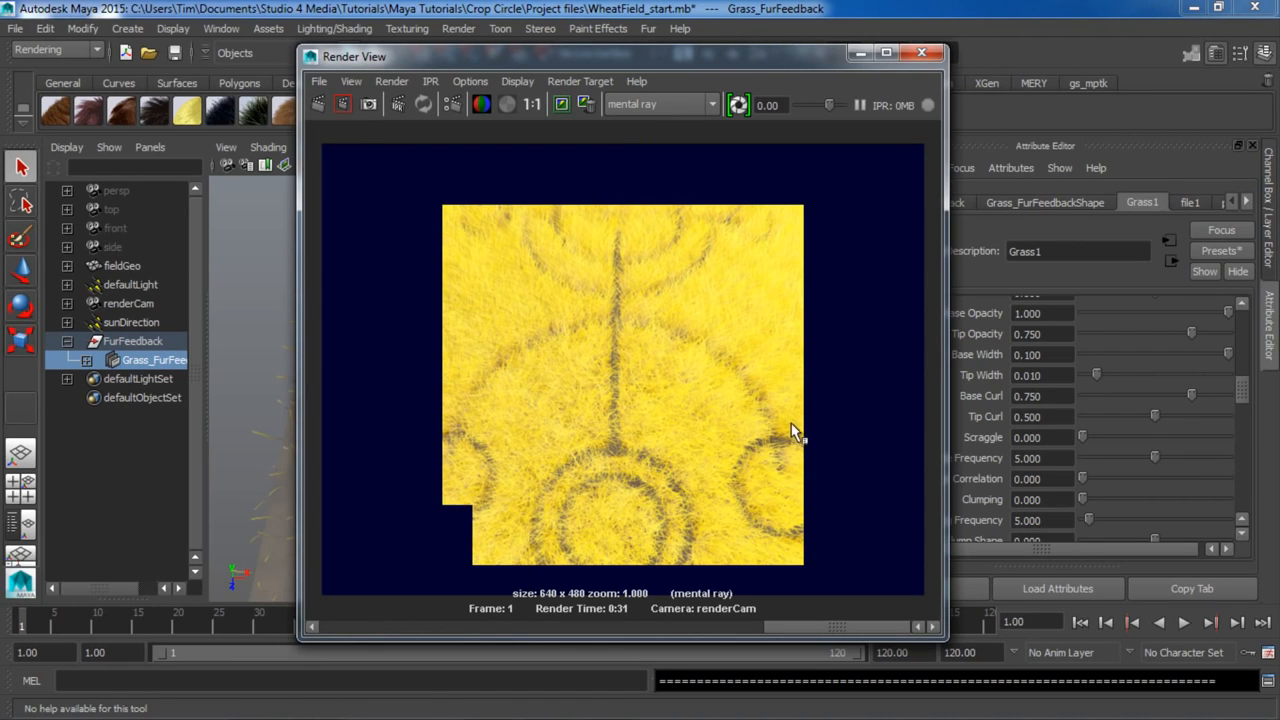
{"action": "left_click", "coordinate": [931, 57]}
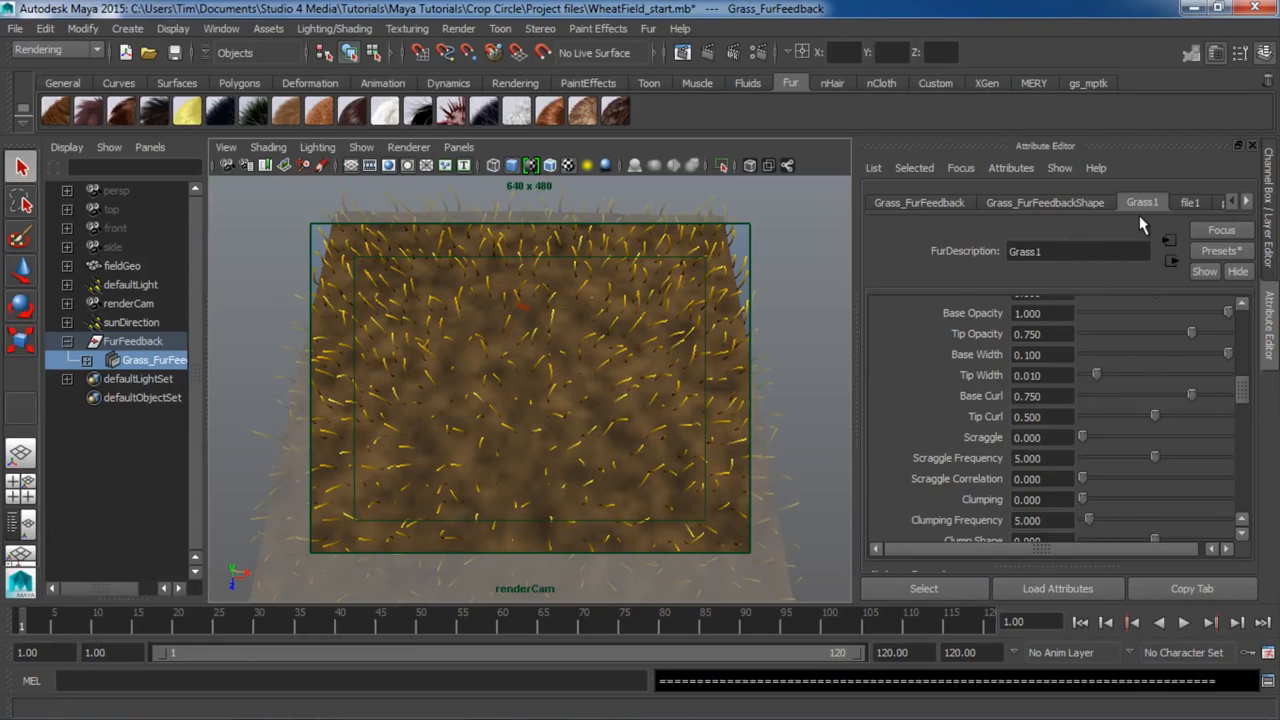
Enable Use Image Sequence on the file1 texture that drives the Grass1 fur length.
{"action": "left_click", "coordinate": [1198, 203]}
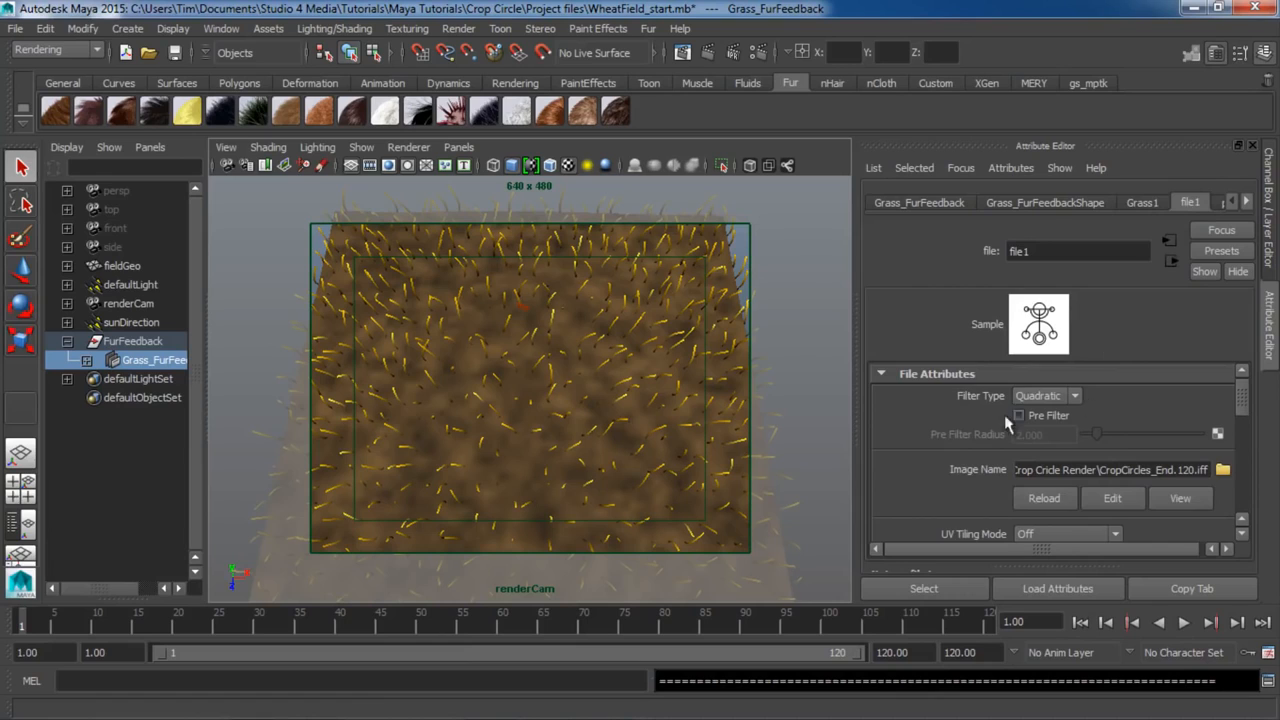
{"action": "scroll", "coordinate": [1000, 420], "scroll_direction": "down", "scroll_amount": 4}
{"action": "scroll", "coordinate": [997, 425], "scroll_direction": "up", "scroll_amount": 1}
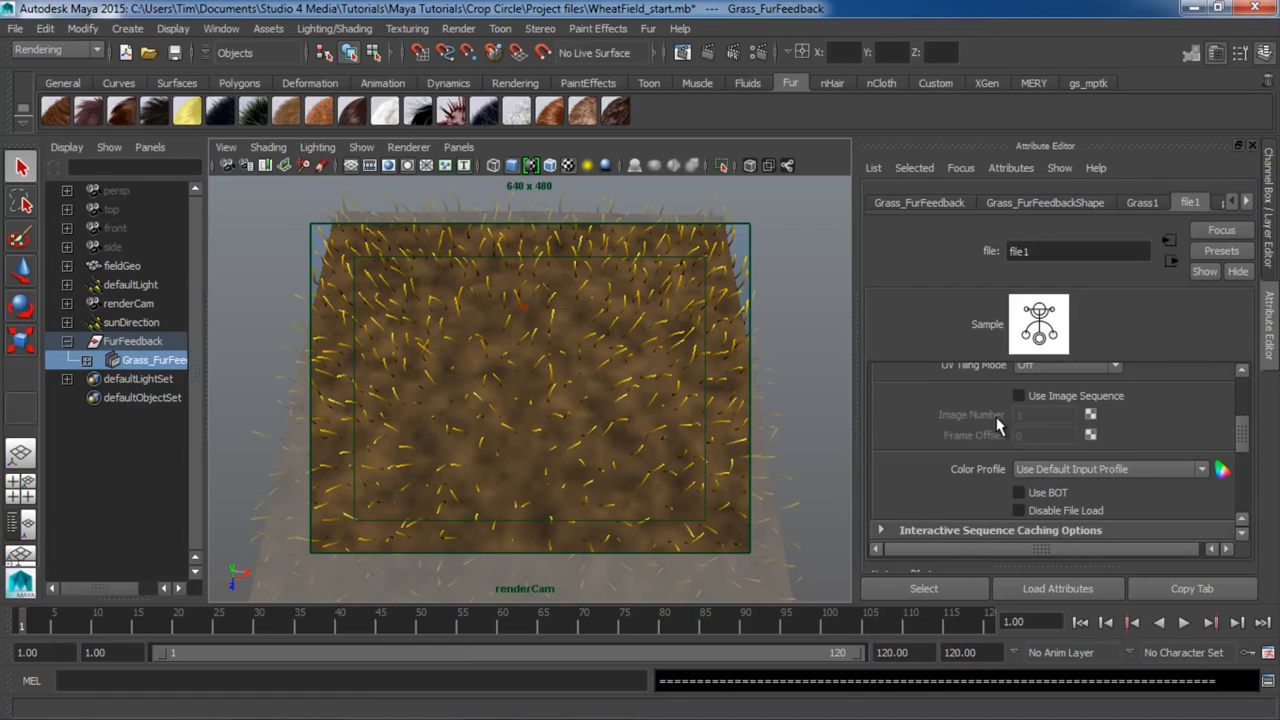
{"action": "left_click", "coordinate": [1075, 392]}
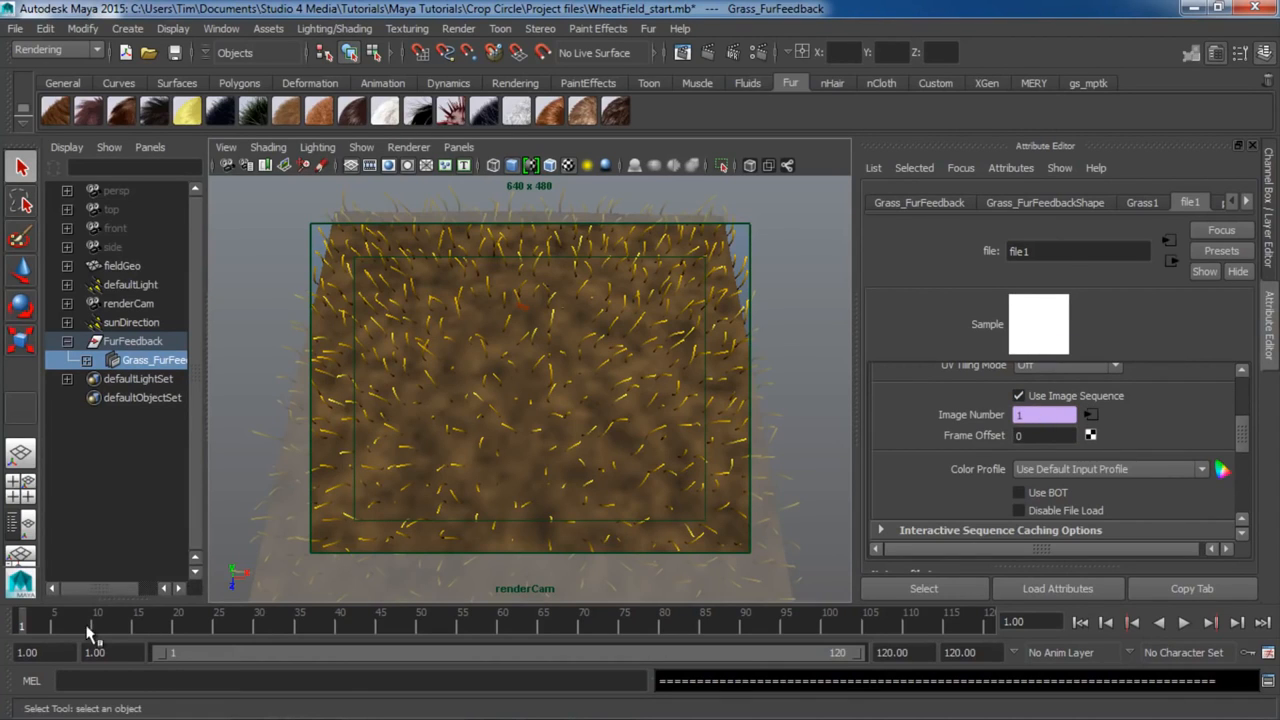
Scrub the timeline back to frame 1 and test-render the frame to check the image sequence's effect, stopping the render early.
{"action": "left_click_drag", "start_coordinate": [160, 622], "coordinate": [21, 628]}
{"action": "left_click", "coordinate": [276, 625]}
{"action": "left_click_drag", "start_coordinate": [268, 630], "coordinate": [26, 636]}
{"action": "left_click", "coordinate": [712, 54]}
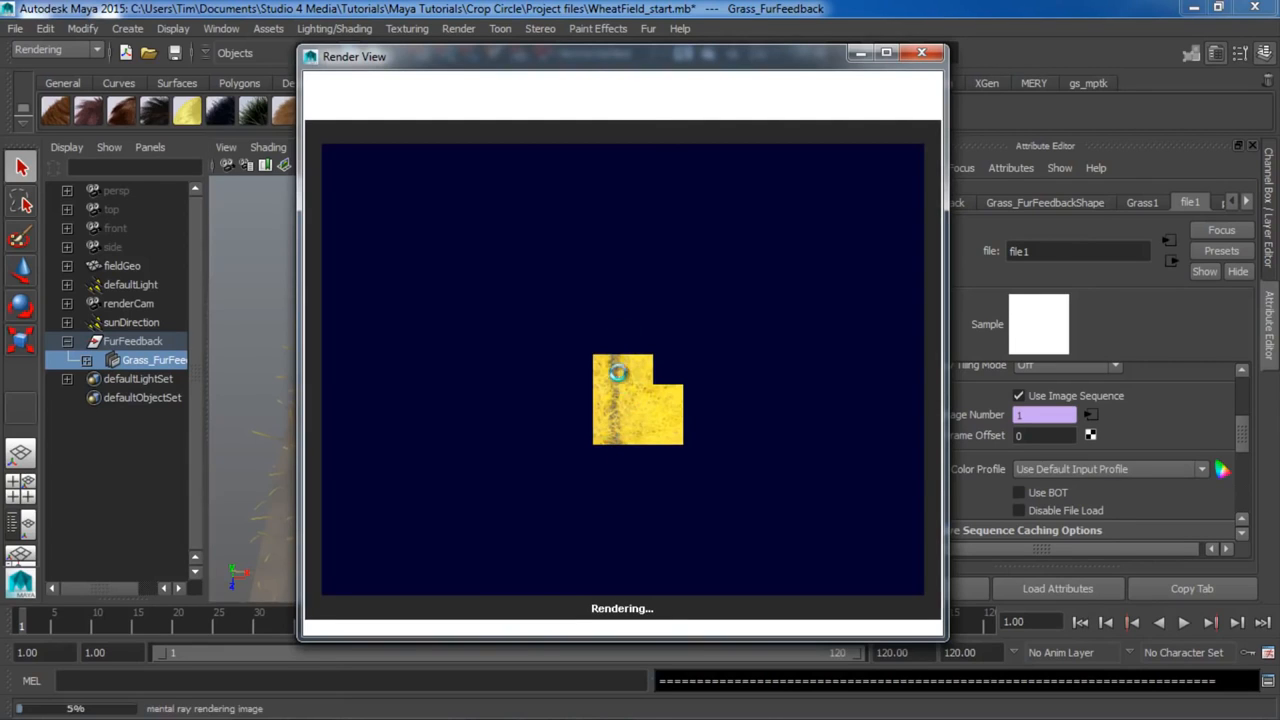
{"action": "key", "text": "Escape"}
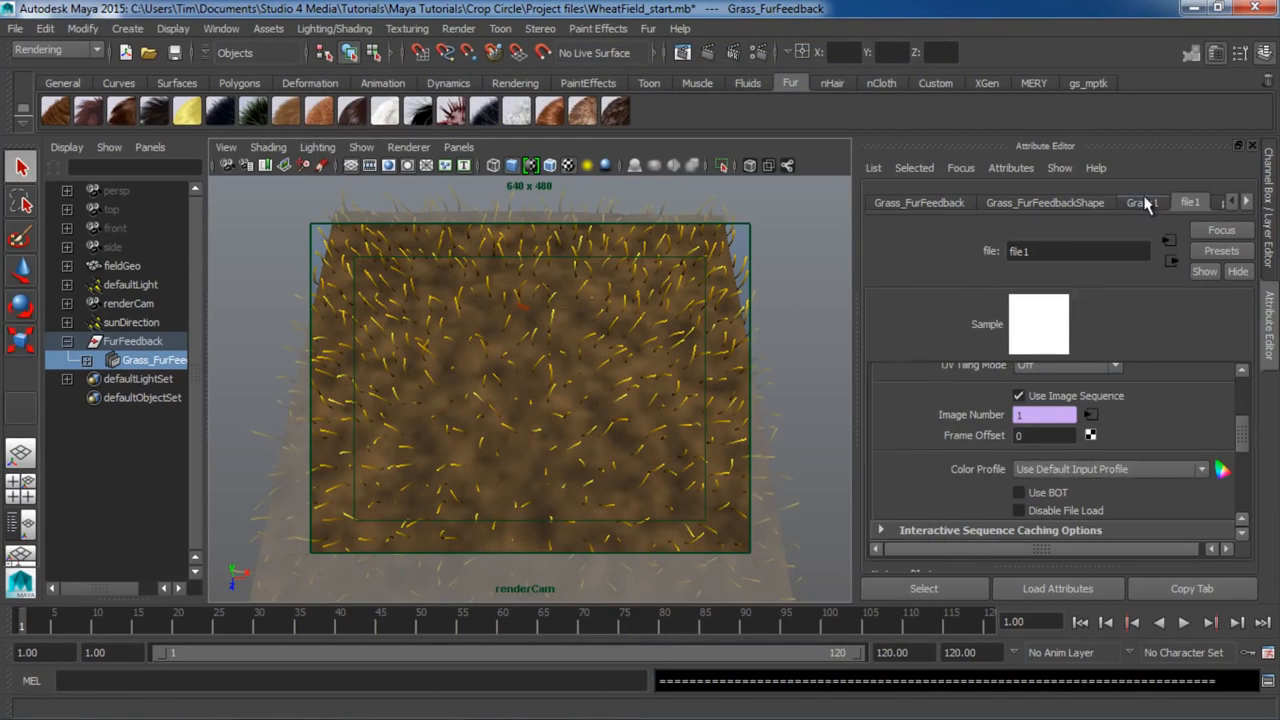
Bake the Length attribute of the Grass1 fur description again with the image sequence and scrub the timeline.
{"action": "left_click", "coordinate": [1141, 202]}
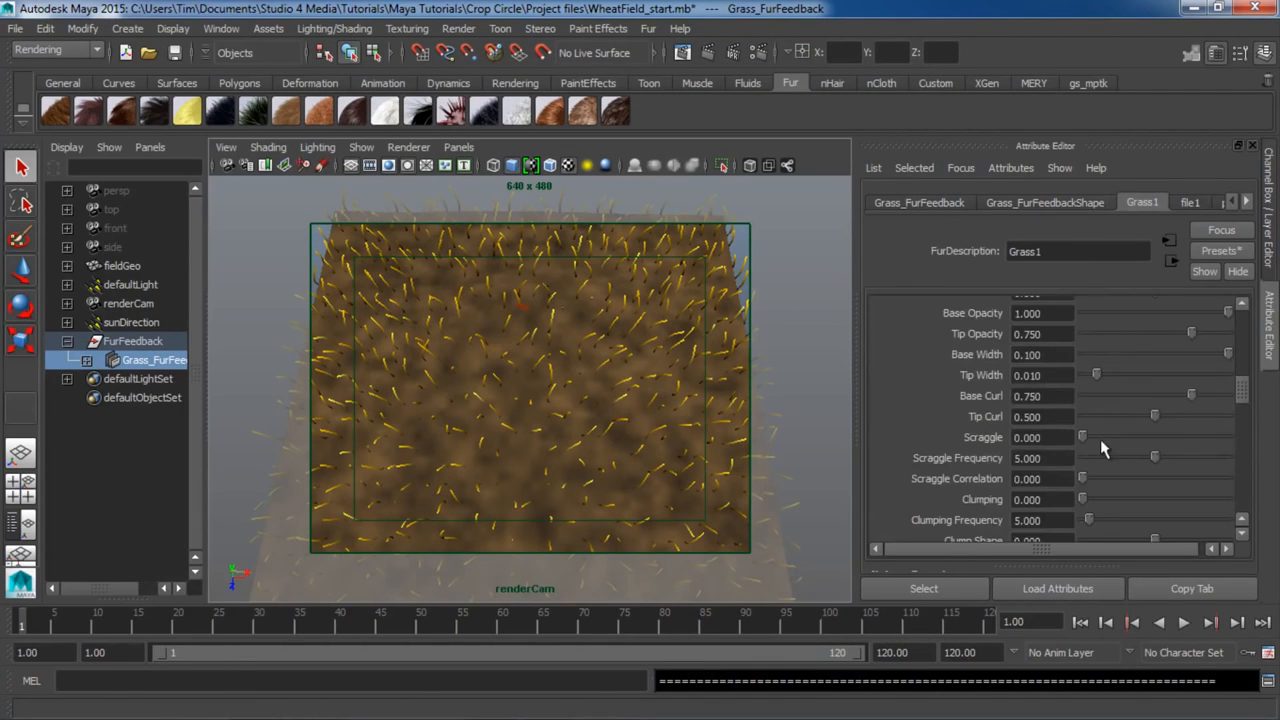
{"action": "scroll", "coordinate": [1005, 428], "scroll_direction": "up", "scroll_amount": 5}
{"action": "scroll", "coordinate": [1005, 428], "scroll_direction": "up", "scroll_amount": 4}
{"action": "scroll", "coordinate": [1005, 428], "scroll_direction": "down", "scroll_amount": 3}
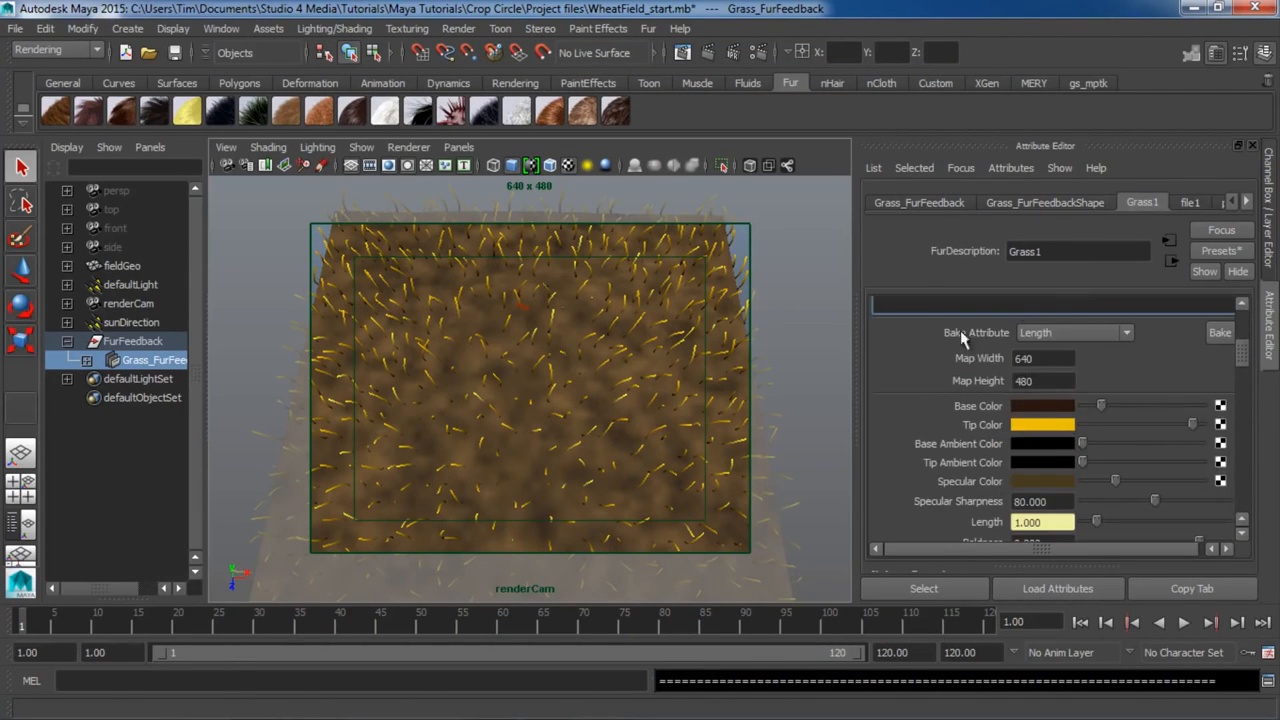
{"action": "scroll", "coordinate": [990, 422], "scroll_direction": "up", "scroll_amount": 3}
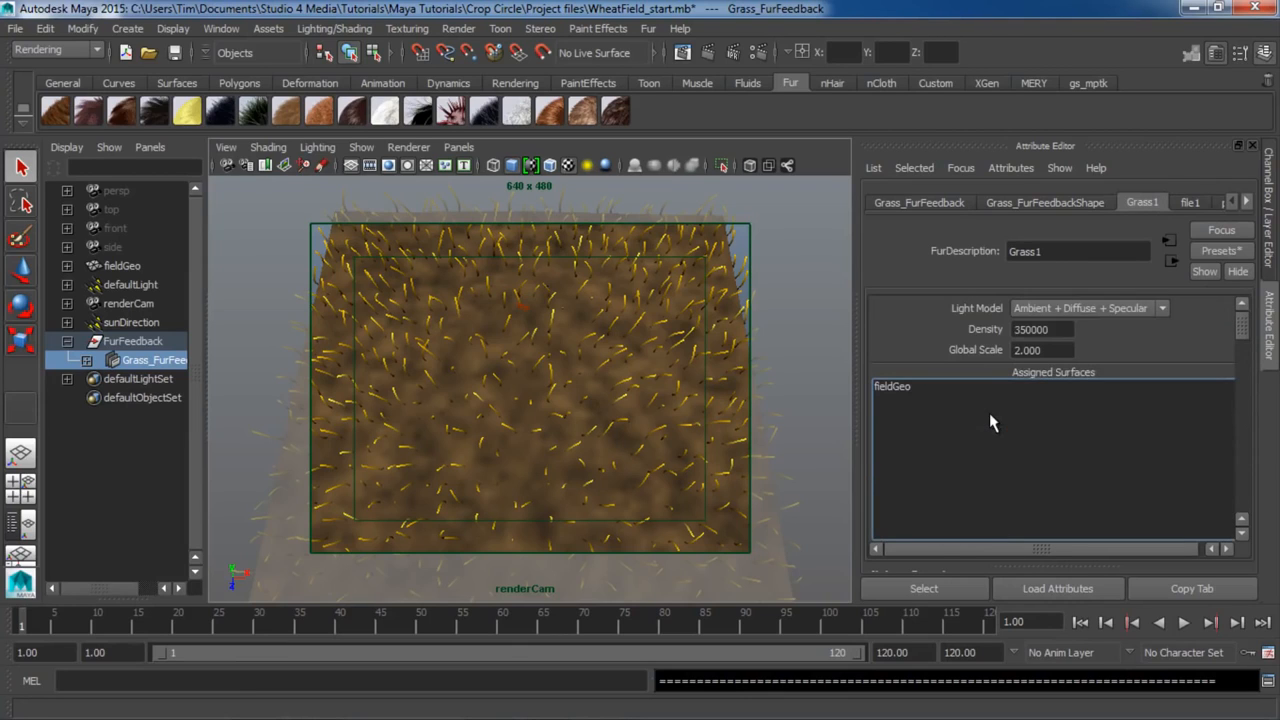
{"action": "scroll", "coordinate": [989, 413], "scroll_direction": "down", "scroll_amount": 3}
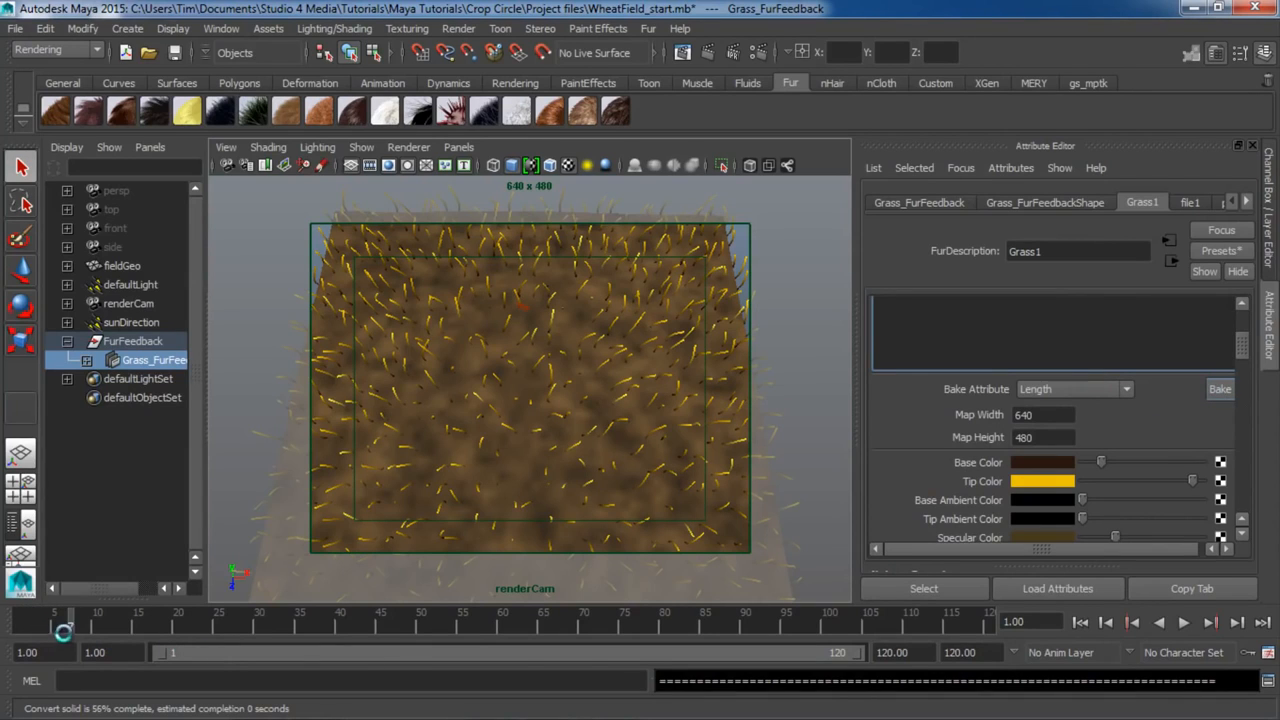
{"action": "left_click_drag", "start_coordinate": [63, 632], "coordinate": [370, 630]}
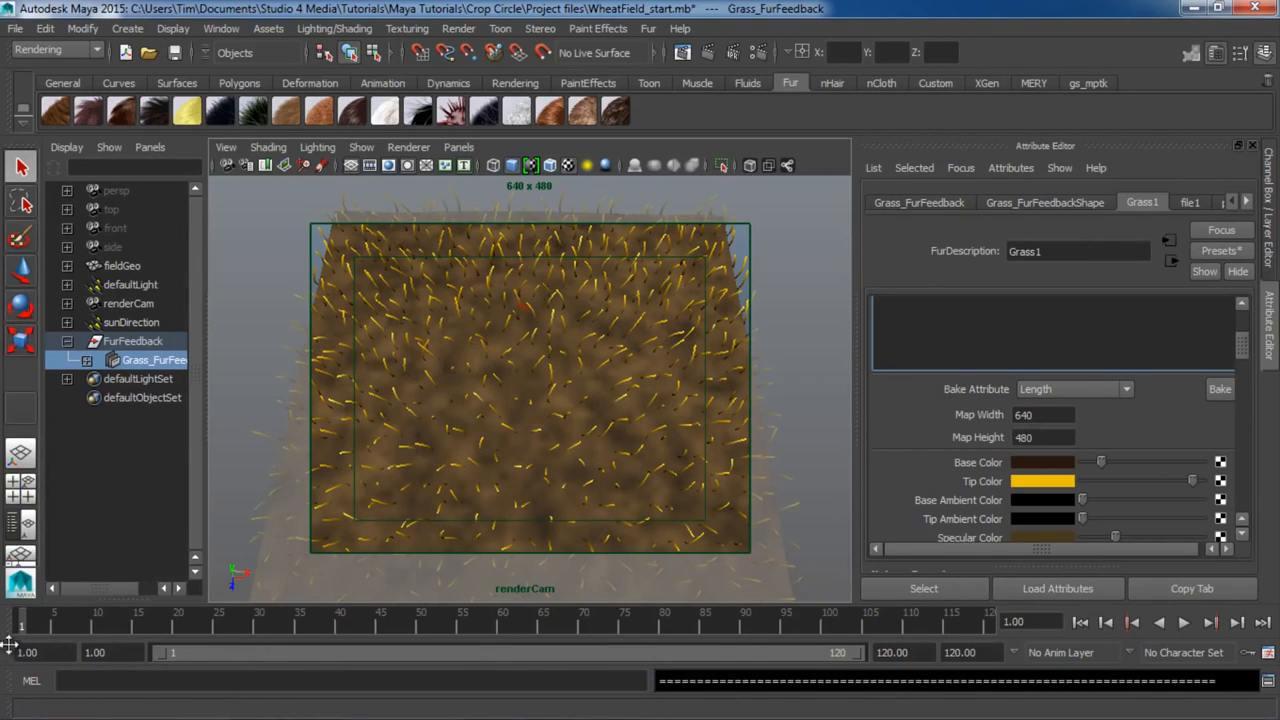
Play through the animation, stop at frame 53 and test-render it from renderCam, cancelling the render early.
{"action": "mouse_move", "coordinate": [27, 625]}
{"action": "left_mouse_down"}
{"action": "mouse_move", "coordinate": [1015, 627]}
{"action": "mouse_move", "coordinate": [455, 625]}
{"action": "mouse_move", "coordinate": [988, 622]}
{"action": "left_mouse_up"}
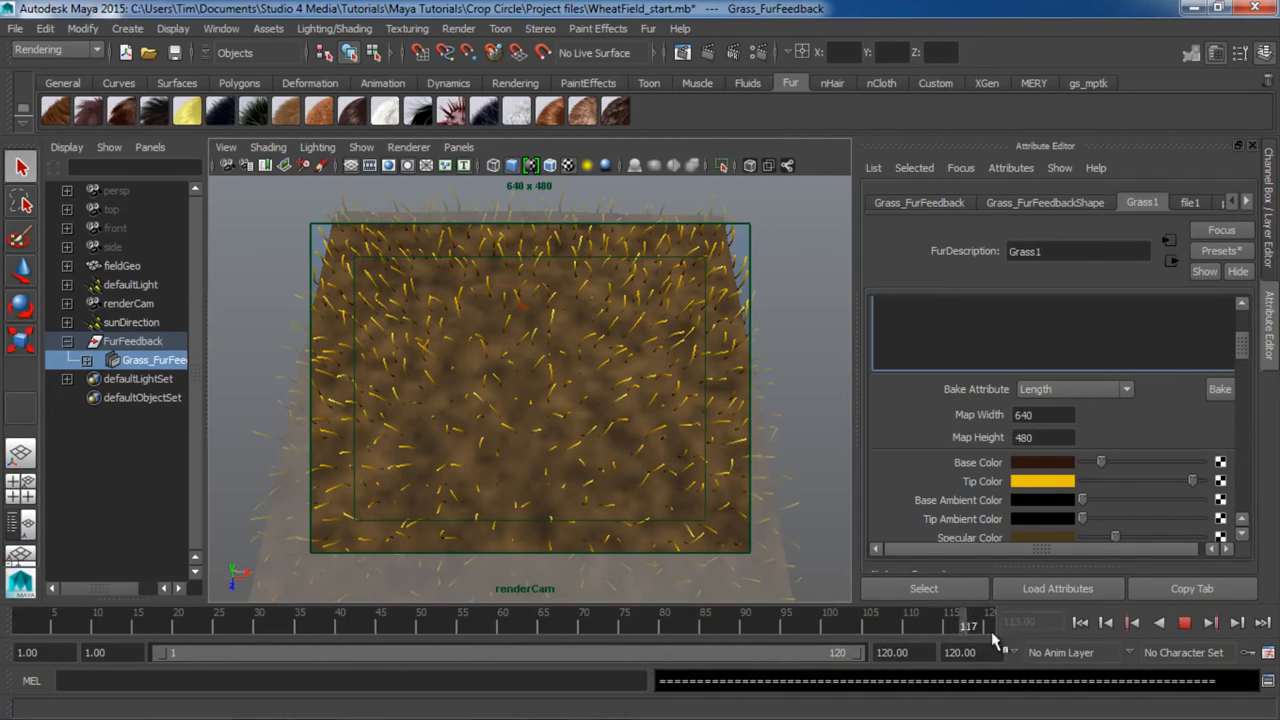
{"action": "key", "text": "alt+v"}
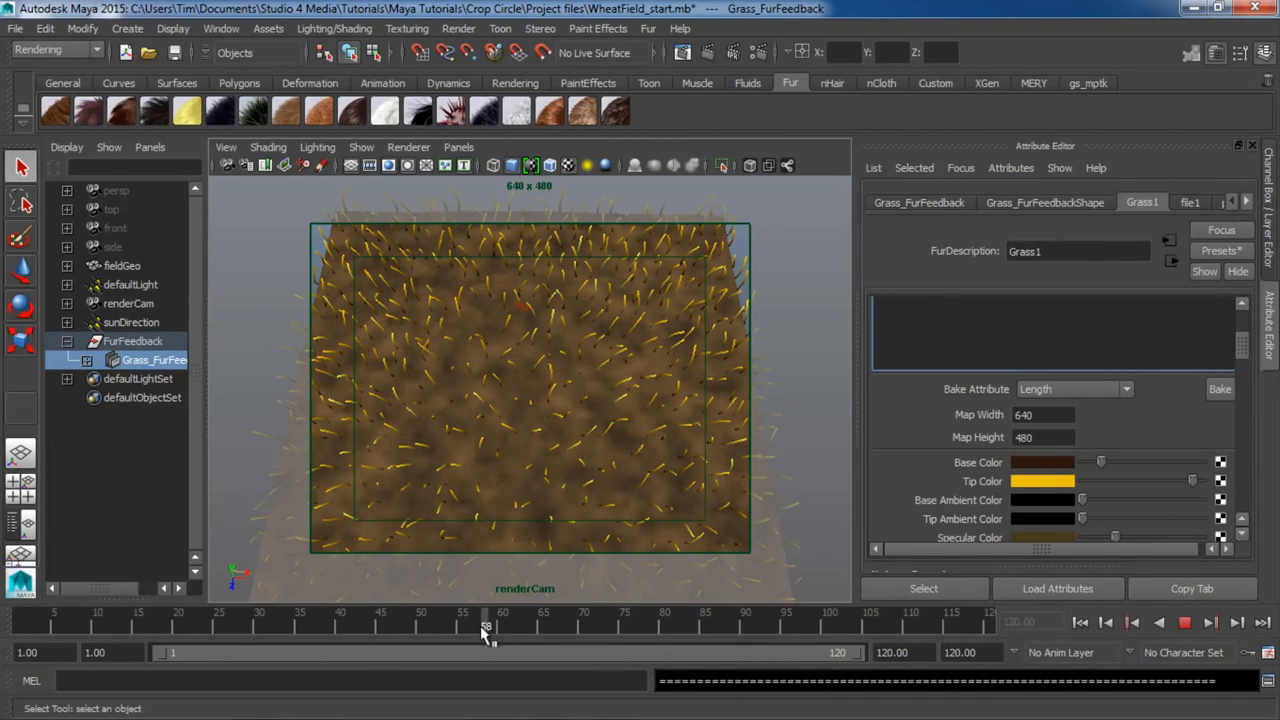
{"action": "key", "text": "alt+v"}
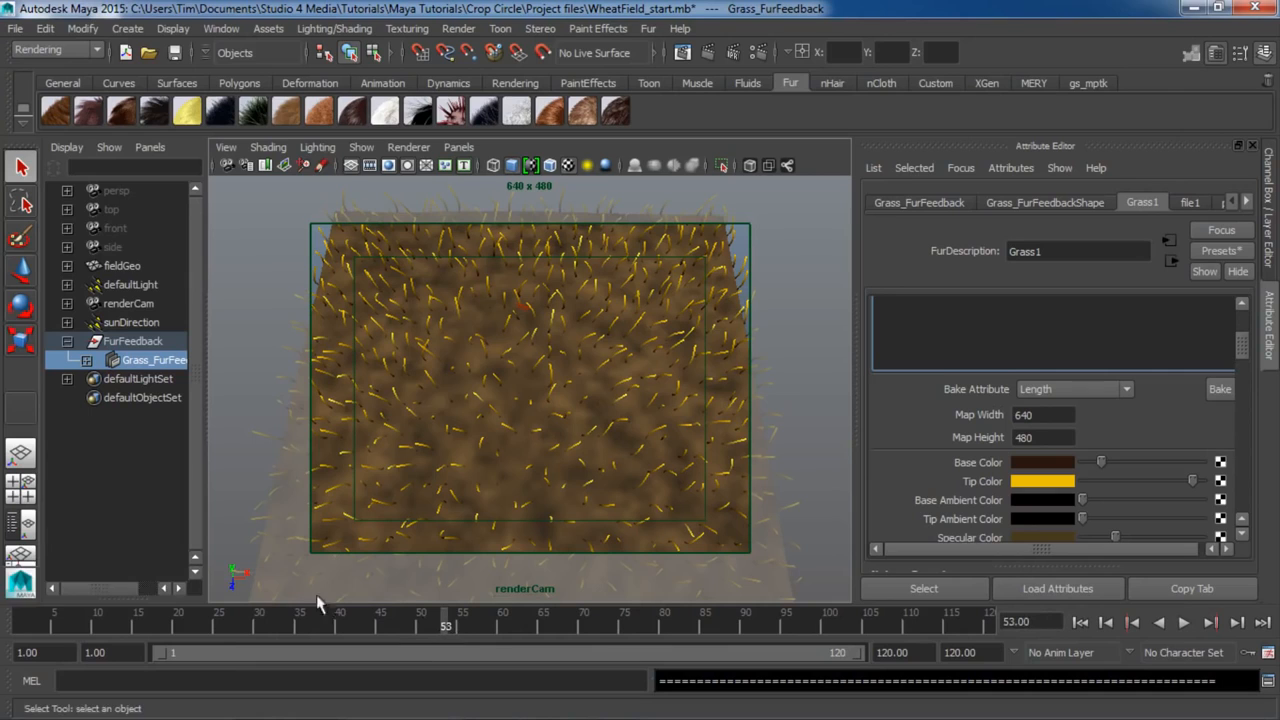
{"action": "left_click", "coordinate": [684, 52]}
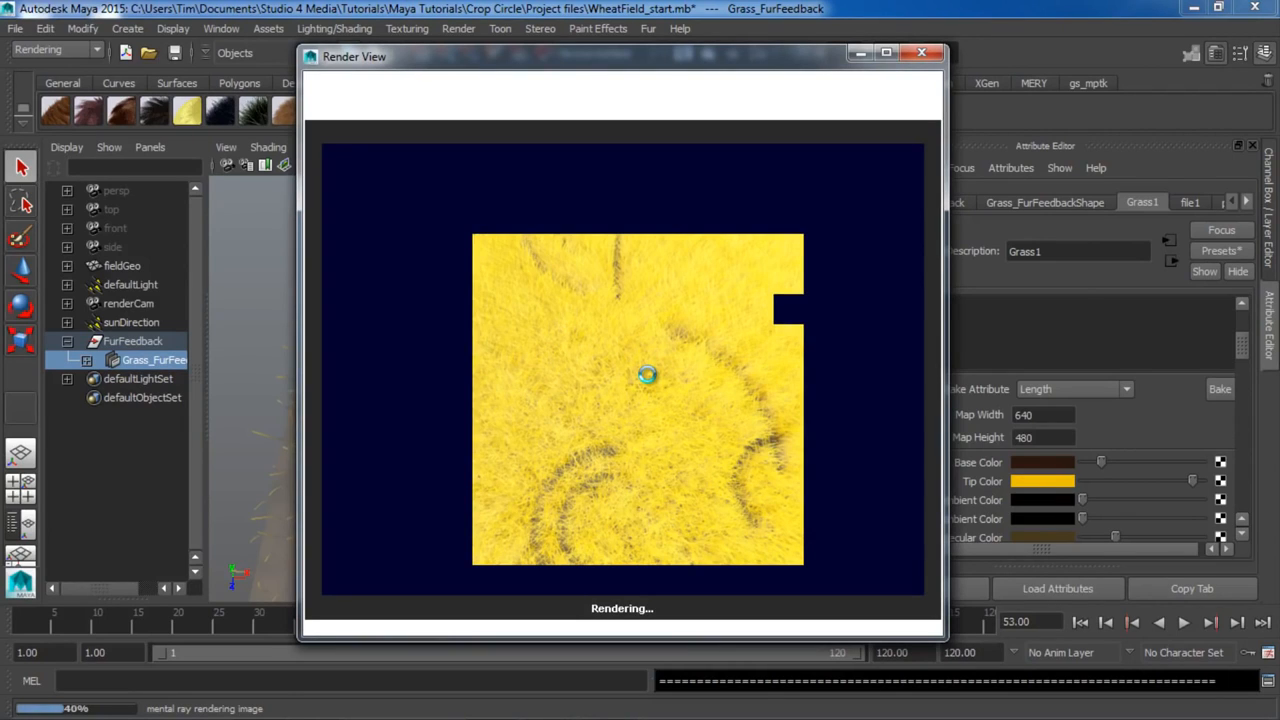
{"action": "key", "text": "Escape"}
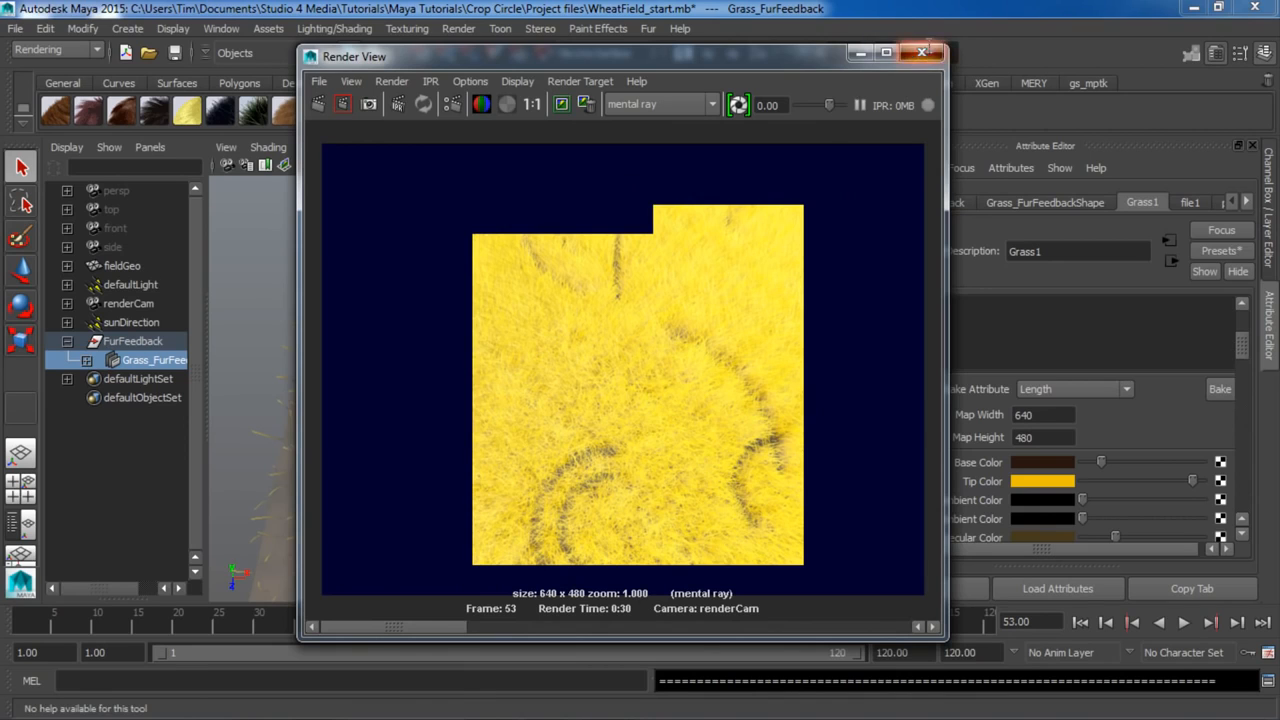
{"action": "left_click", "coordinate": [921, 52]}
Return to frame 1, reframe renderCam to look more steeply down on the field, and briefly test-render the new view.
{"action": "left_click_drag", "start_coordinate": [445, 623], "coordinate": [20, 623]}
{"action": "left_click_drag", "start_coordinate": [544, 438], "coordinate": [534, 449], "text": "alt"}
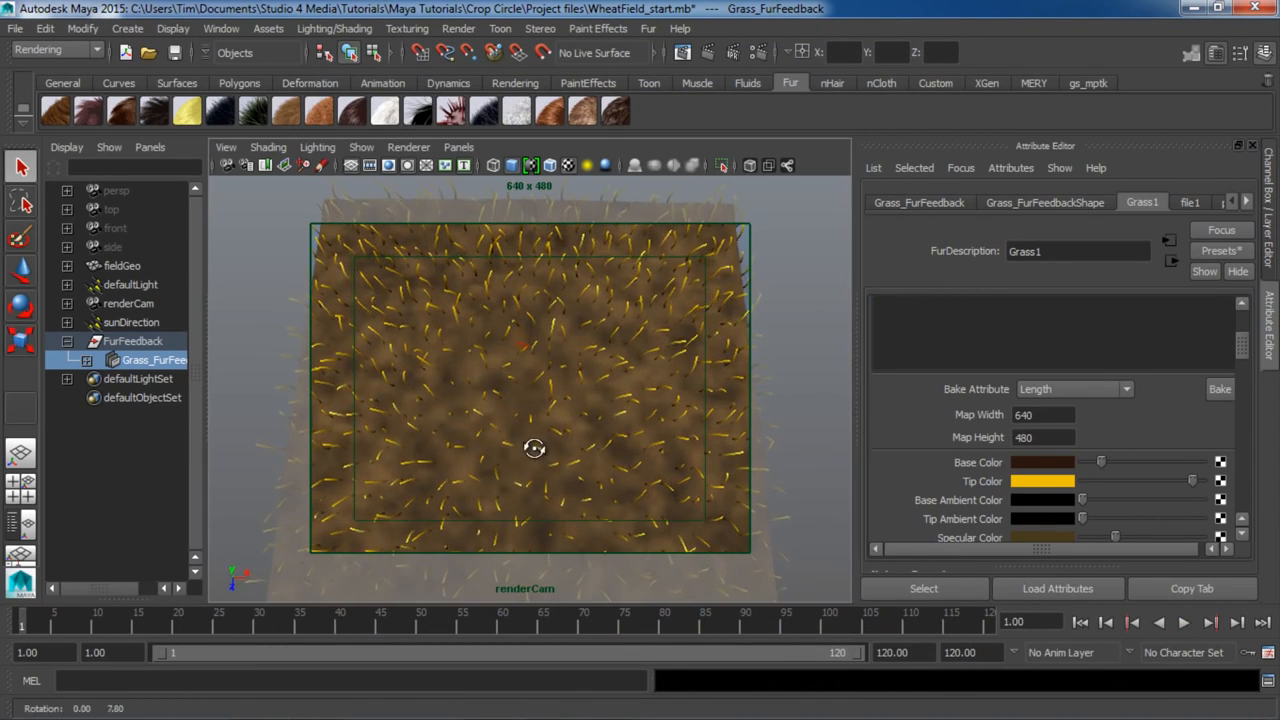
{"action": "middle_click_drag", "start_coordinate": [531, 451], "coordinate": [586, 451], "text": "alt"}
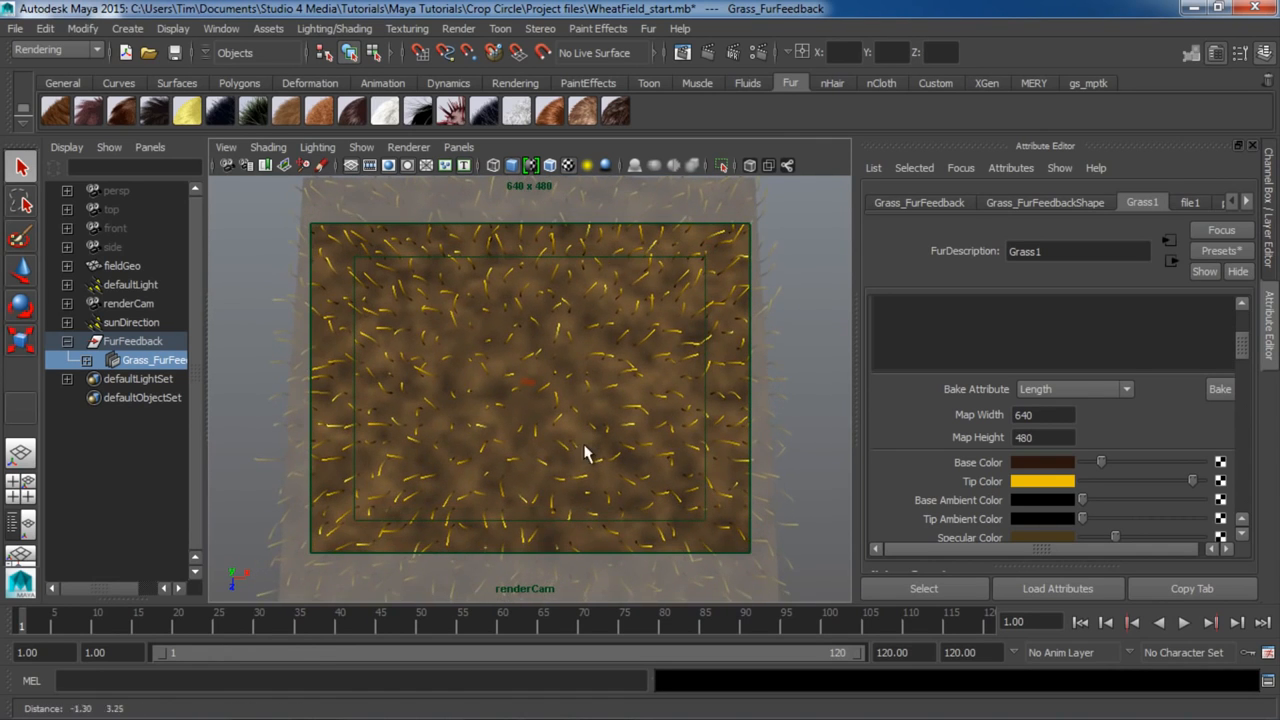
{"action": "left_click", "coordinate": [708, 53]}
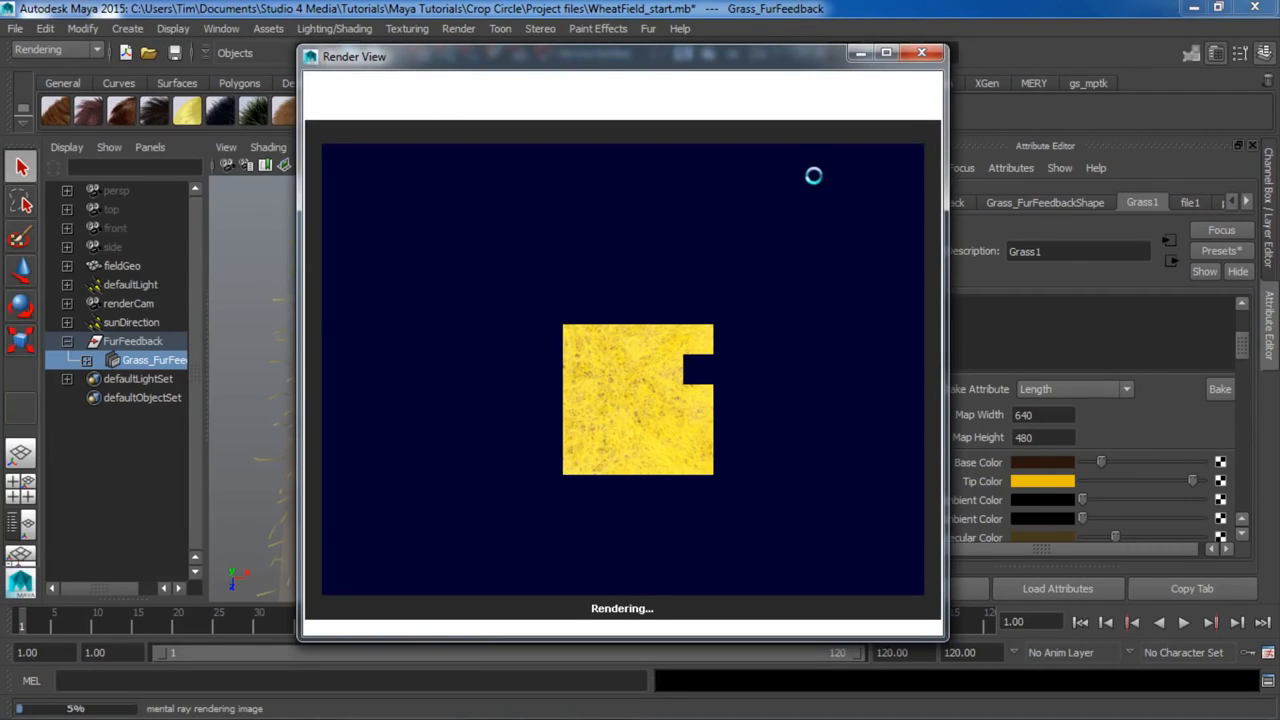
{"action": "left_click", "coordinate": [932, 60]}
Move to frame 120 and render it completely from renderCam to check the crop circle, then close the render.
{"action": "left_click_drag", "start_coordinate": [892, 627], "coordinate": [1082, 625]}
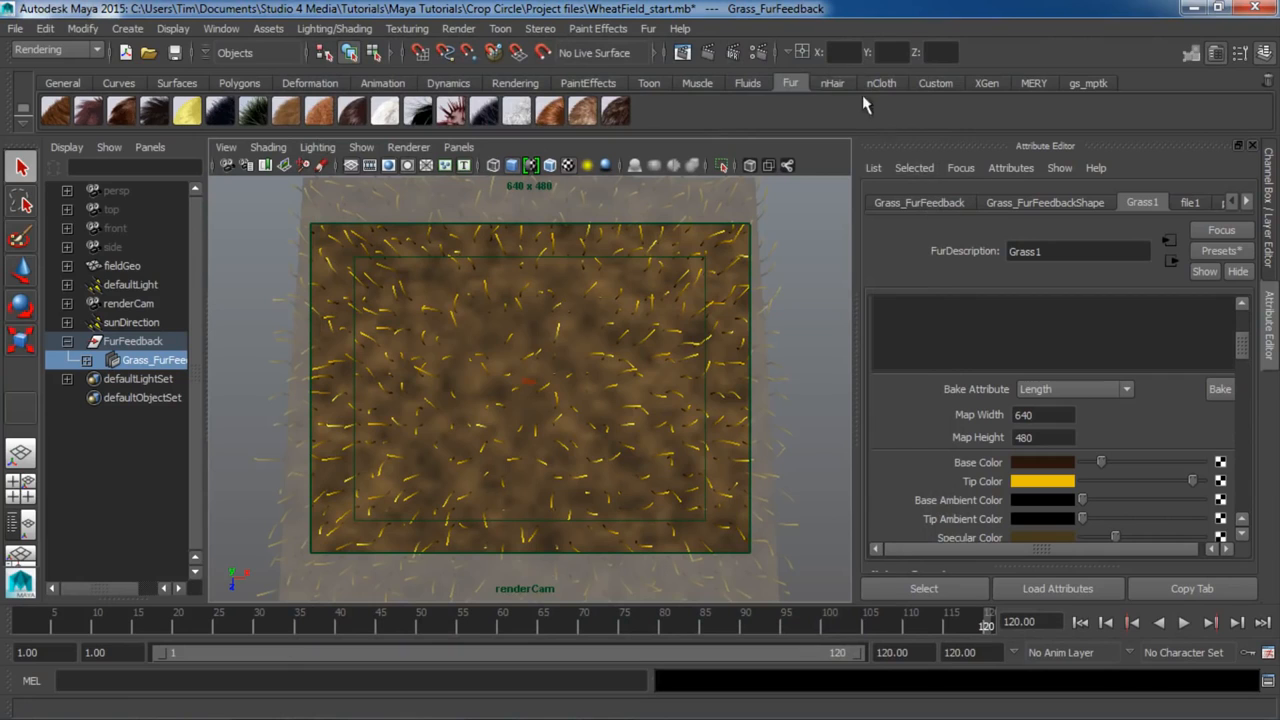
{"action": "left_click", "coordinate": [707, 53]}
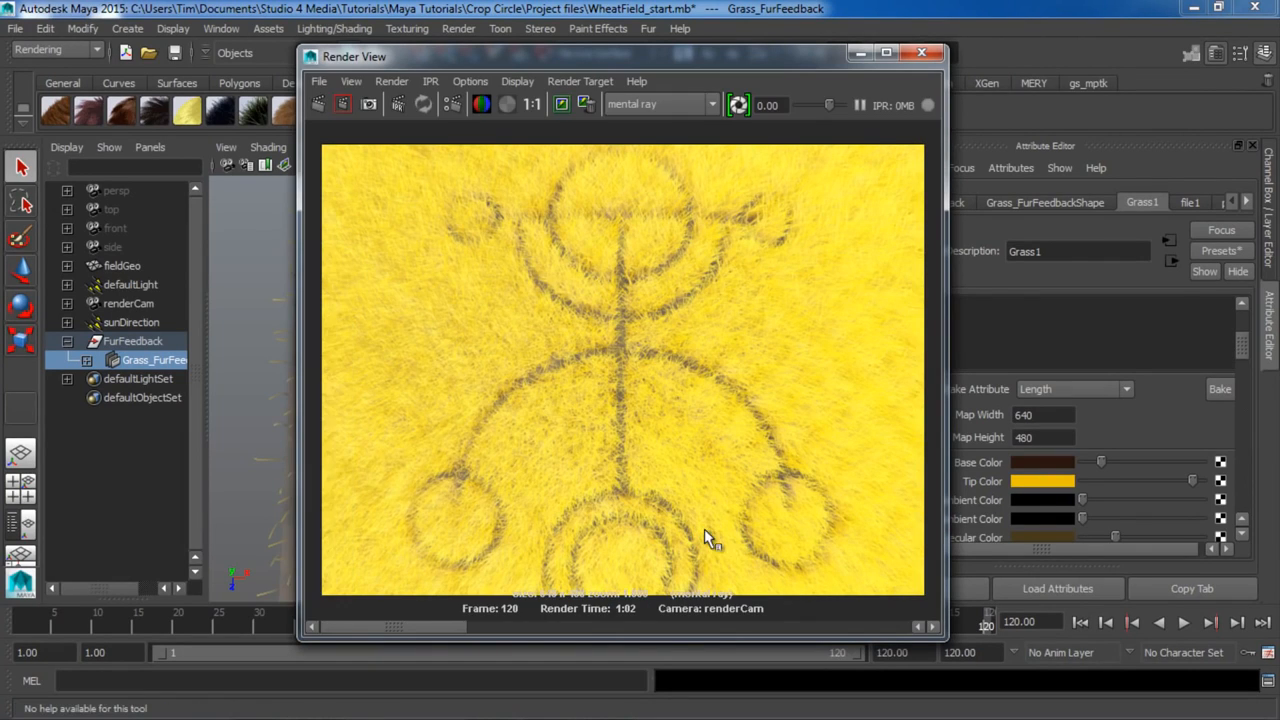
{"action": "left_click", "coordinate": [563, 105]}
{"action": "left_click", "coordinate": [922, 52]}
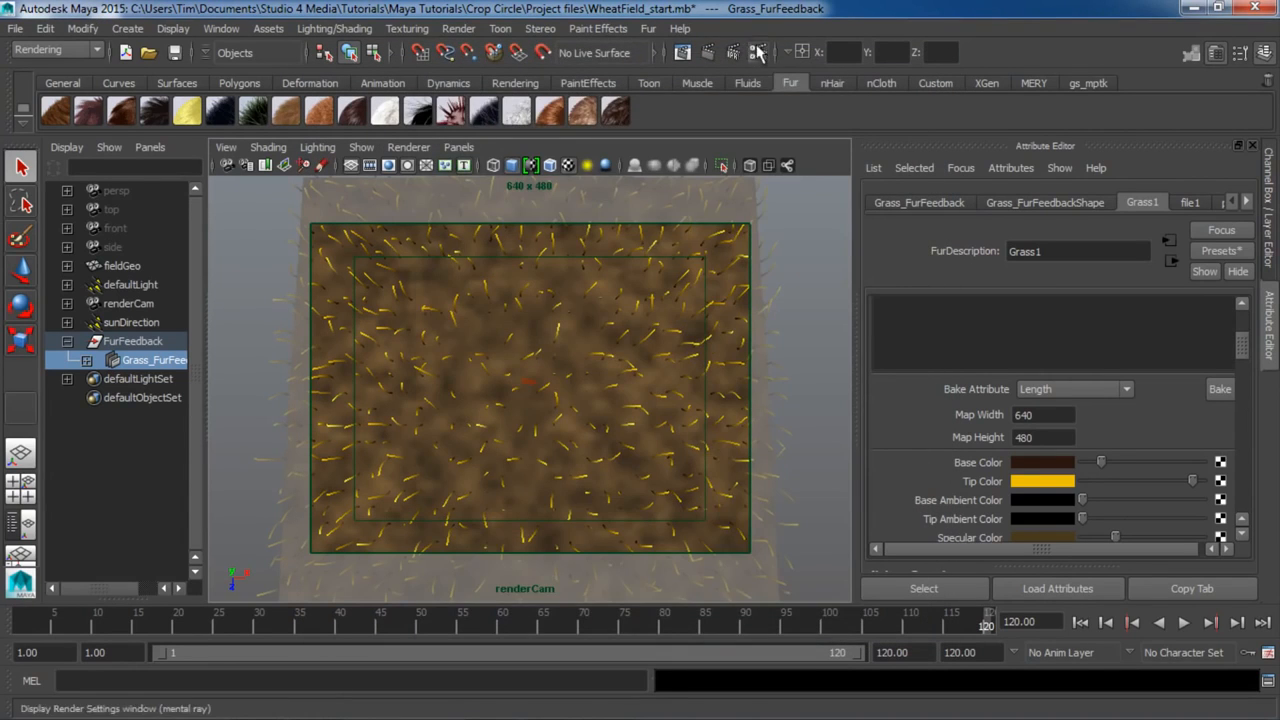
Turn off Raytracing in the mental ray quality settings and render frame 120 again.
{"action": "left_click", "coordinate": [349, 52]}
{"action": "left_click", "coordinate": [635, 132]}
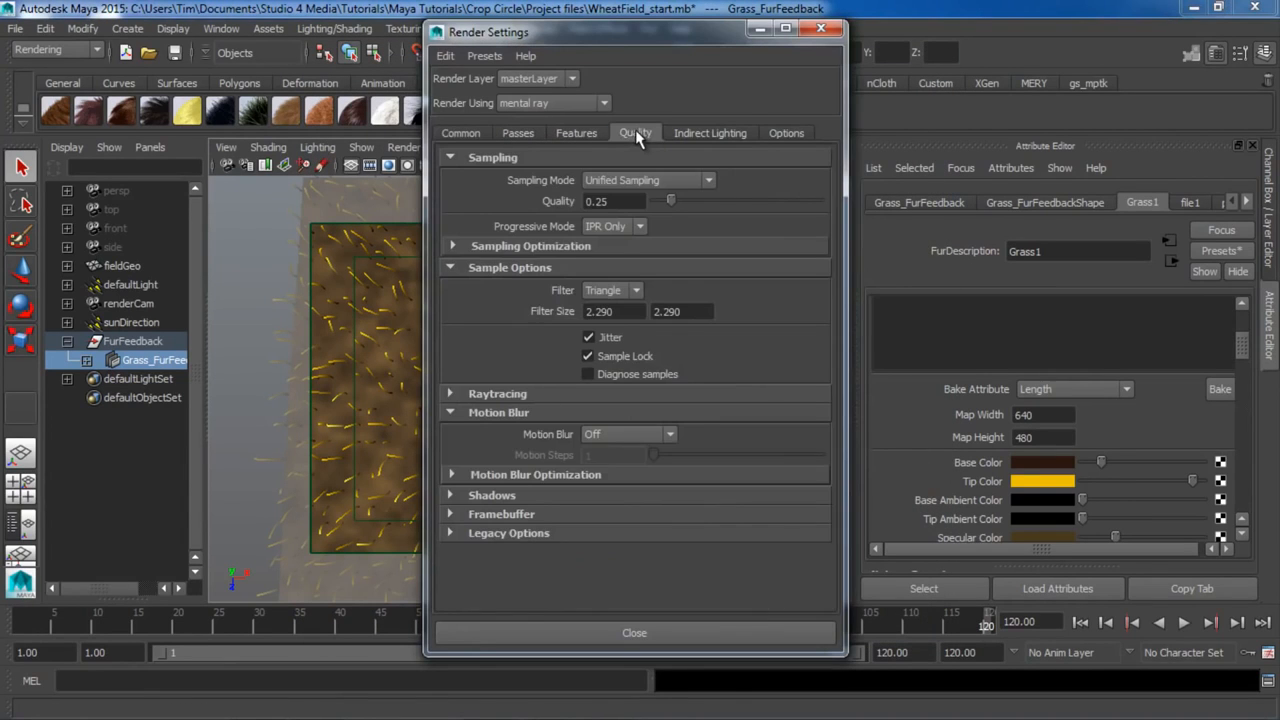
{"action": "left_click", "coordinate": [534, 396]}
{"action": "left_click", "coordinate": [587, 414]}
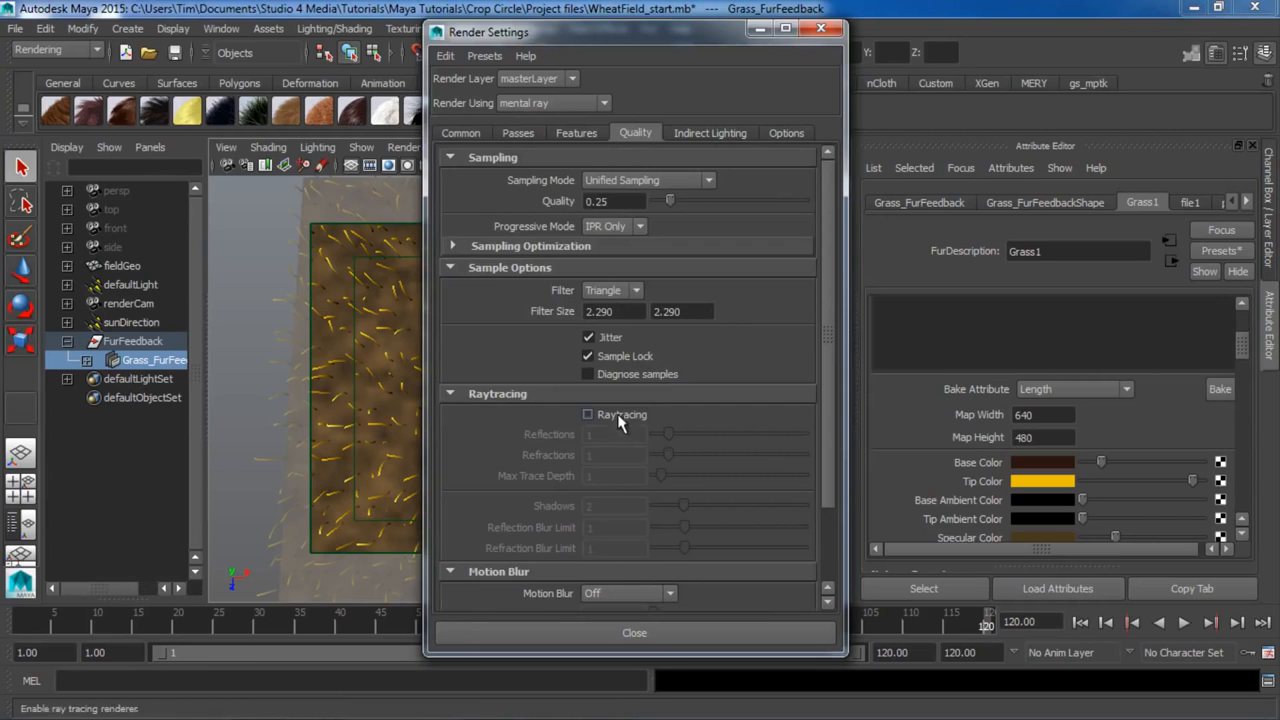
{"action": "left_click", "coordinate": [640, 628]}
{"action": "left_click", "coordinate": [708, 53]}
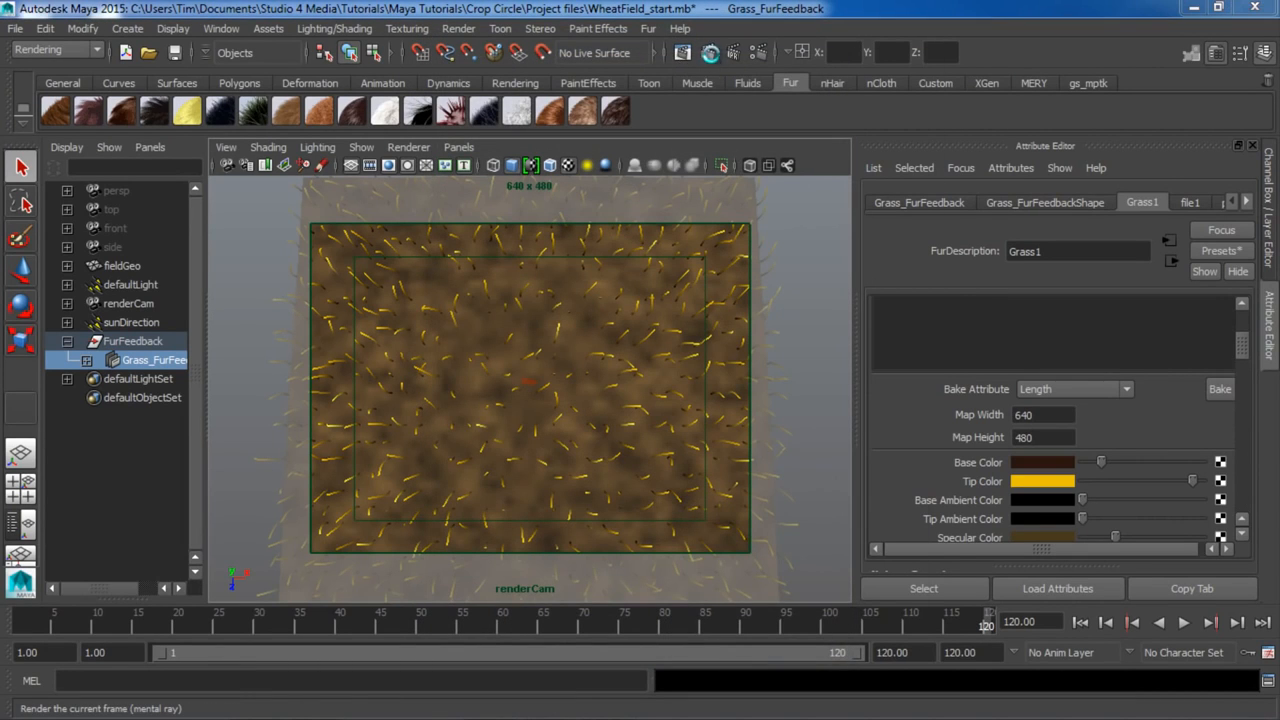